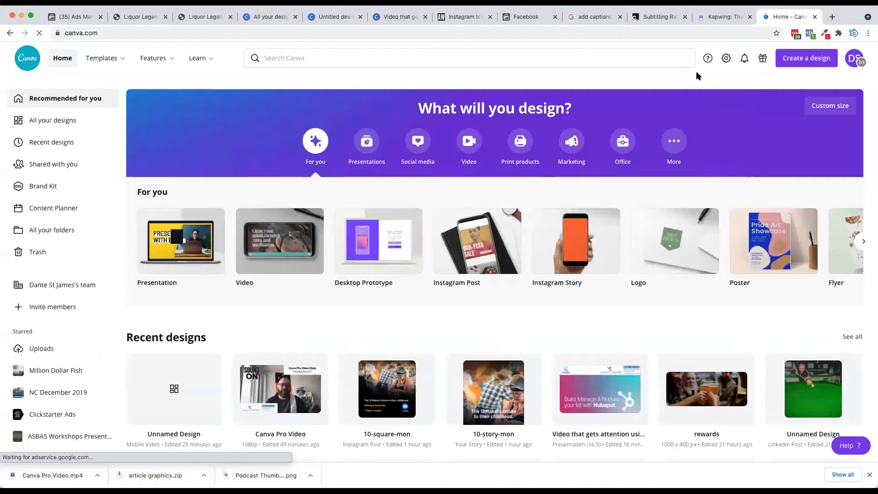
Step: Create a new Facebook Video design
click(809, 61)
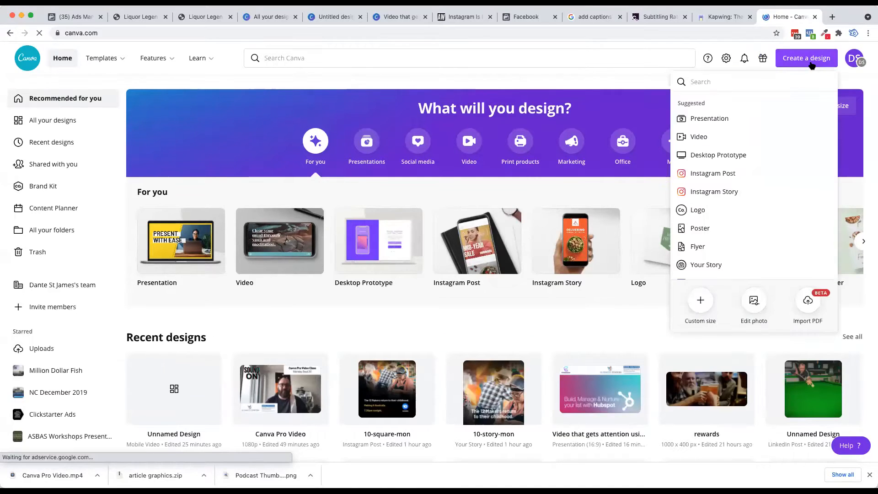
text(video)
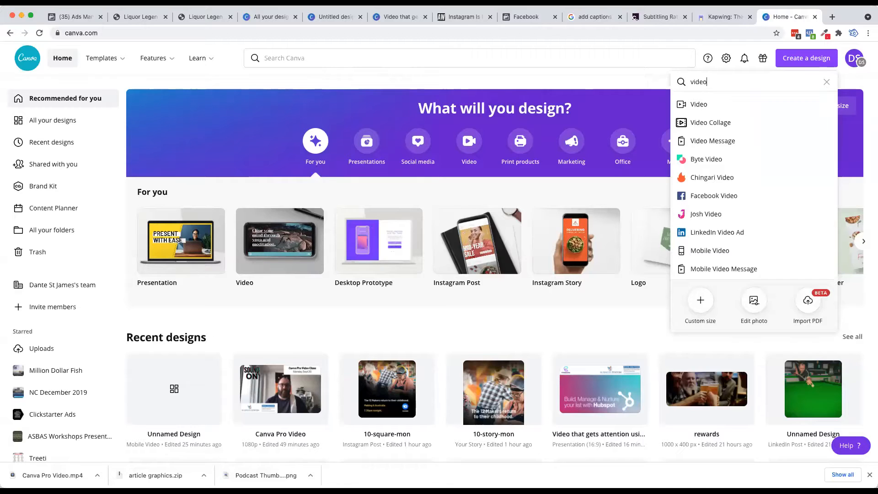
click(723, 196)
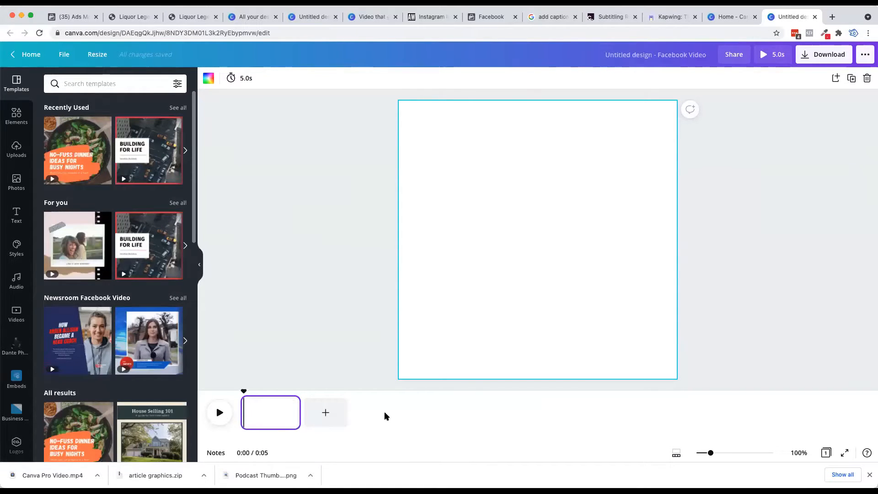
Step: Name the design "Facebook Video Test"
click(639, 56)
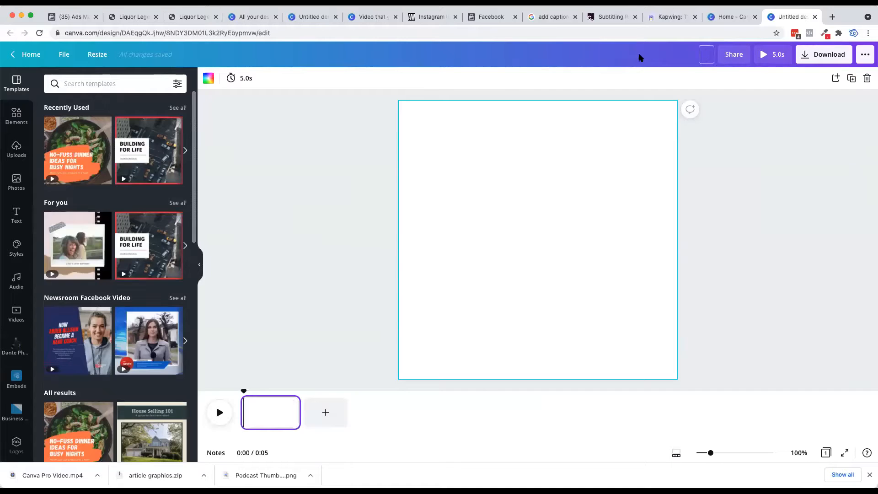
text(Facebook V)
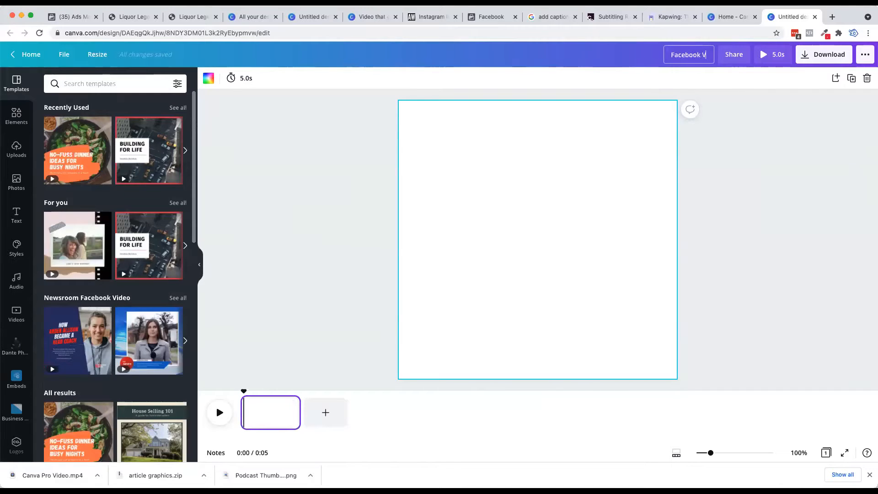
text(ideo Test)
click(592, 164)
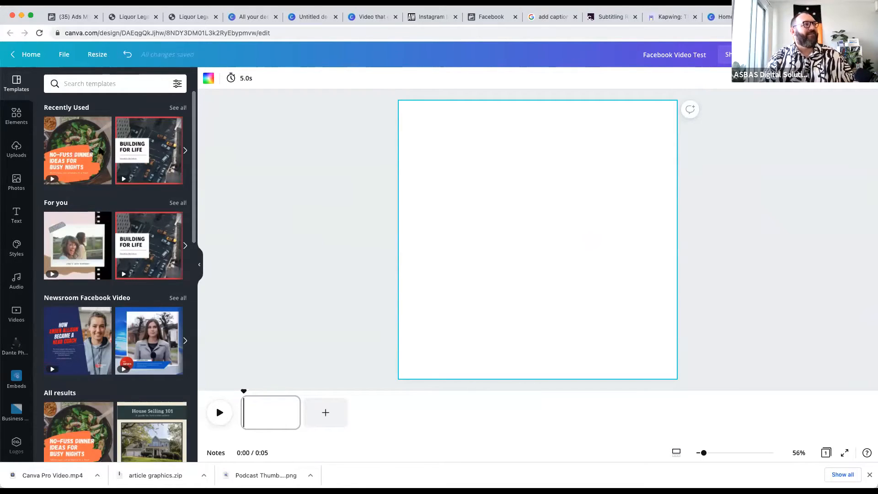
Step: Open the webcam recorder from the uploads and choose krisp microphone (Virtual) as the audio input
click(17, 149)
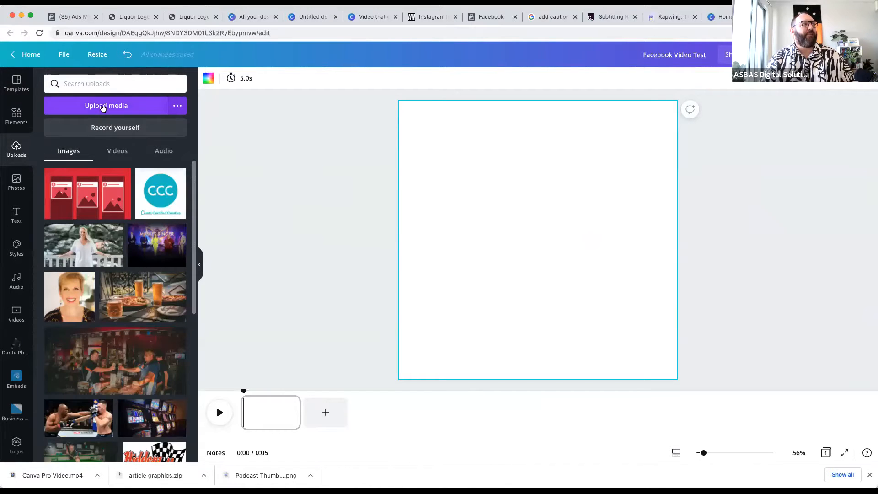
click(177, 106)
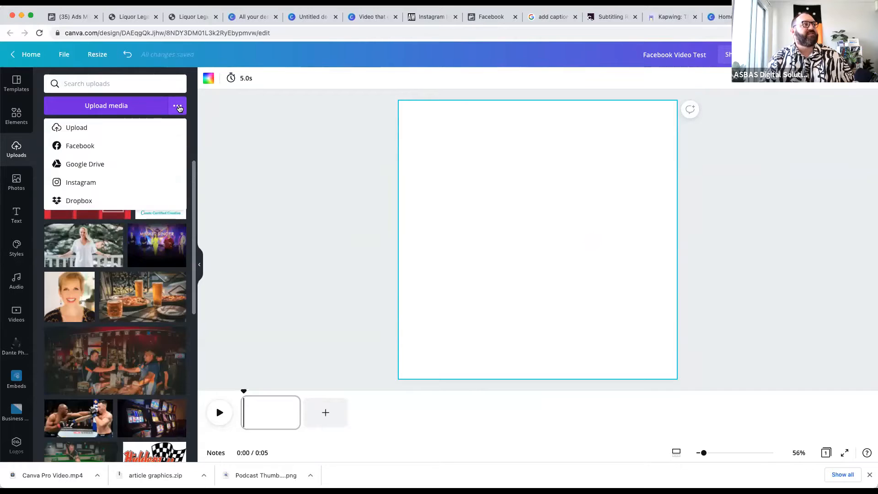
click(206, 96)
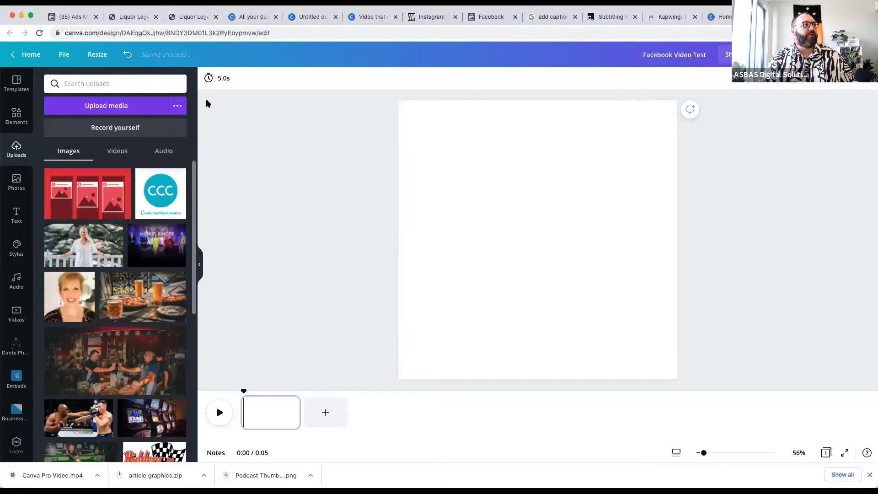
click(114, 128)
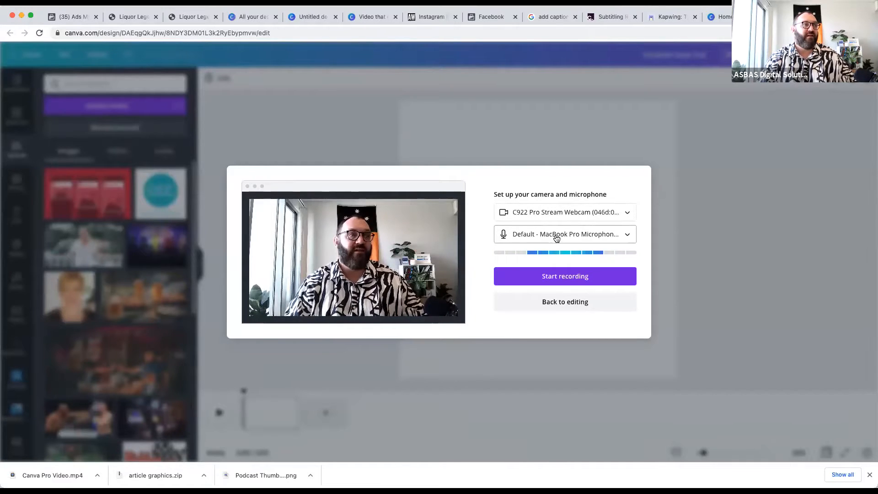
click(557, 238)
scroll(562, 300, down, 3)
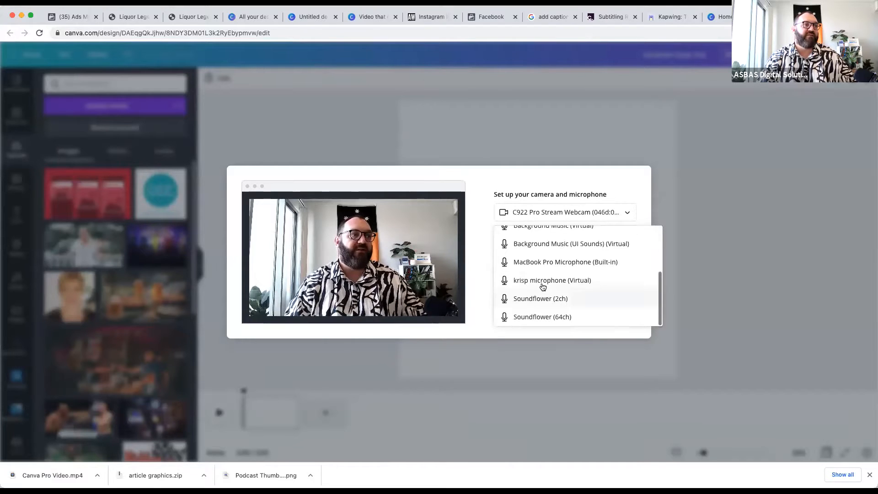
click(542, 280)
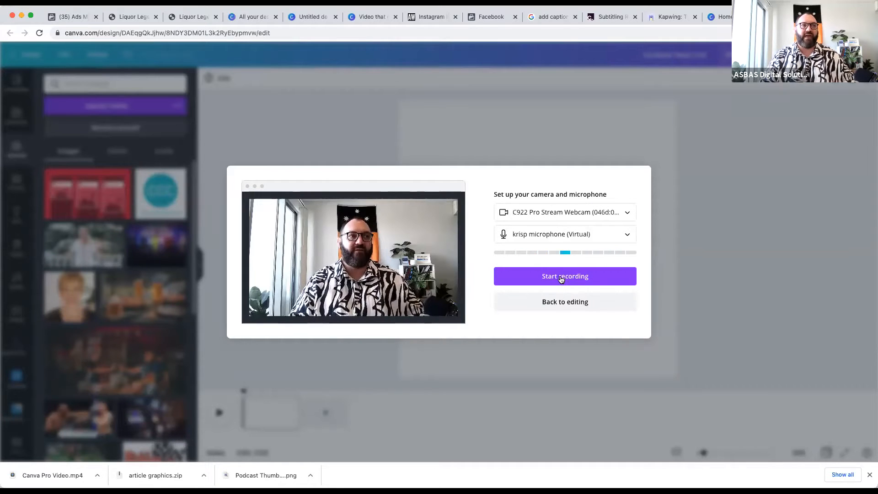
Step: Record a webcam clip of about 30 seconds and save it into the design
click(559, 277)
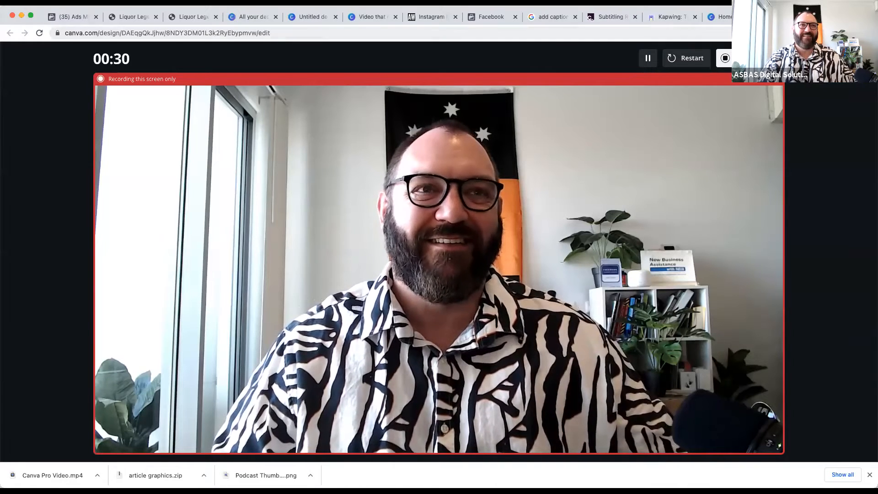
click(725, 58)
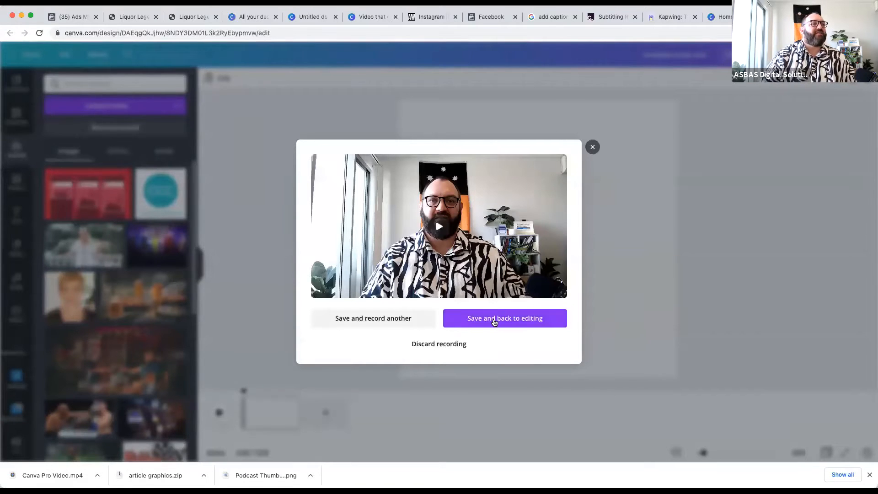
click(494, 322)
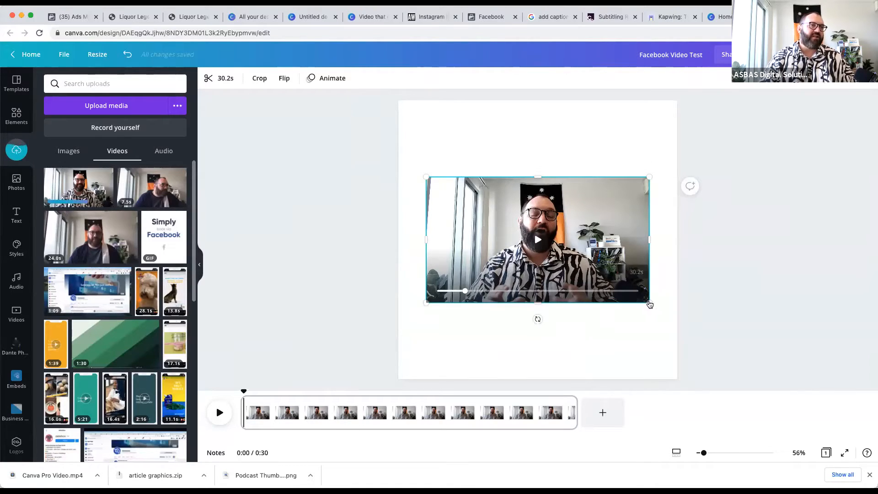
Step: Enlarge the webcam clip until it covers the full height and width of the square canvas, centred on the speaker
drag(760, 357, 788, 372)
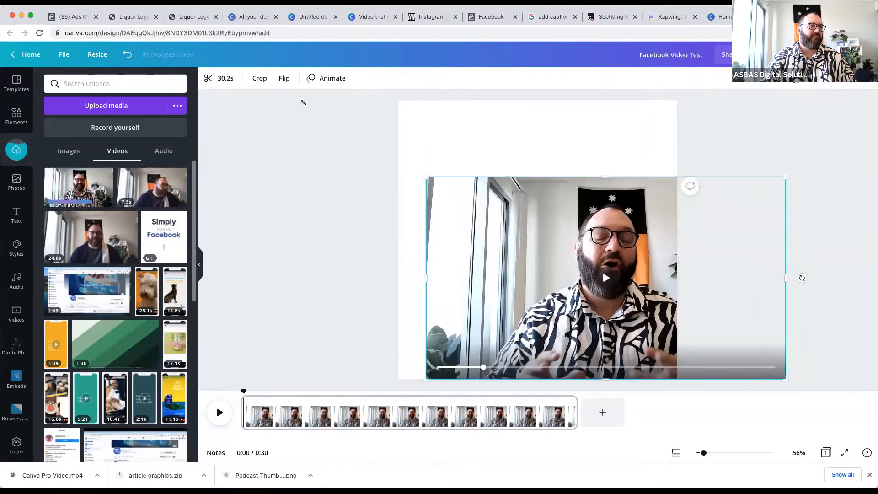
mouse_move(303, 102)
mouse_down()
mouse_move(277, 90)
mouse_move(299, 100)
mouse_move(291, 97)
mouse_up()
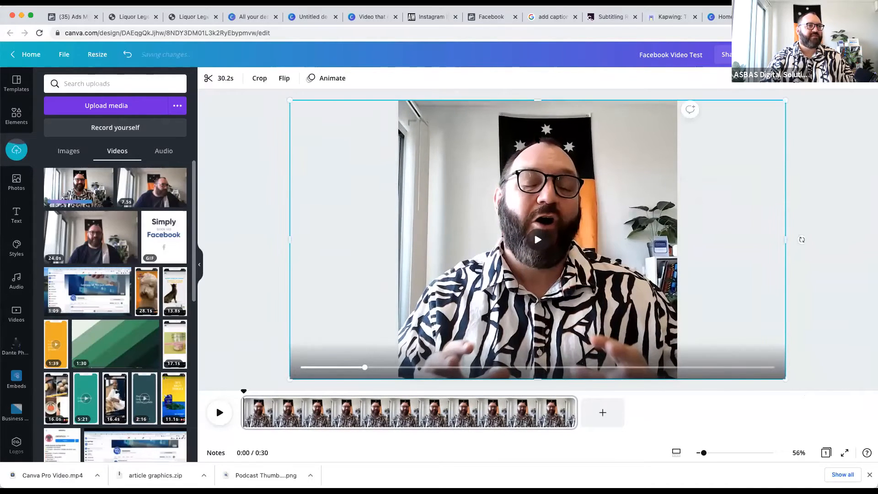
mouse_move(537, 274)
mouse_down()
mouse_move(524, 274)
mouse_move(538, 275)
mouse_up()
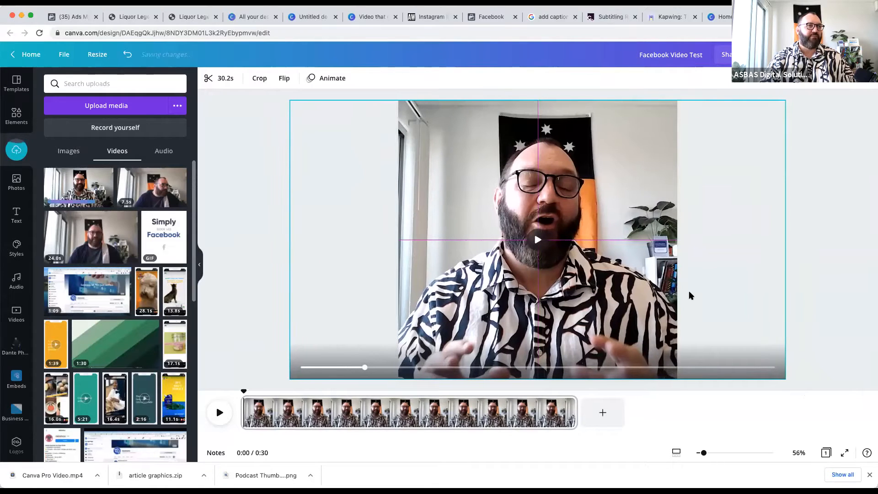
key(Delete)
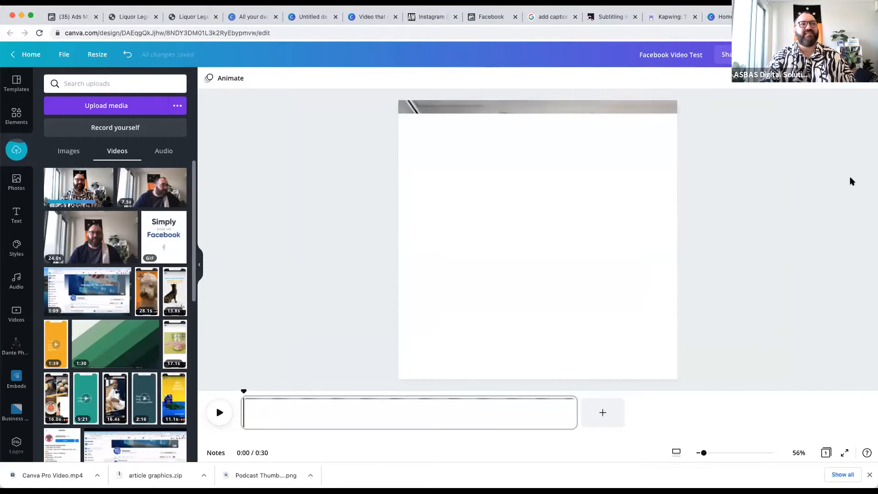
key(super+z)
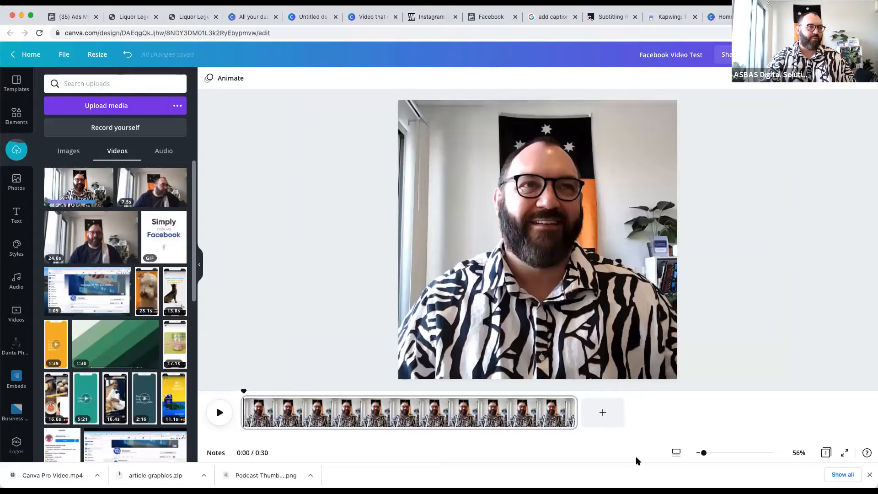
Step: Preview the last seconds of the clip and trim its end so the video runs about 29 seconds
mouse_move(573, 413)
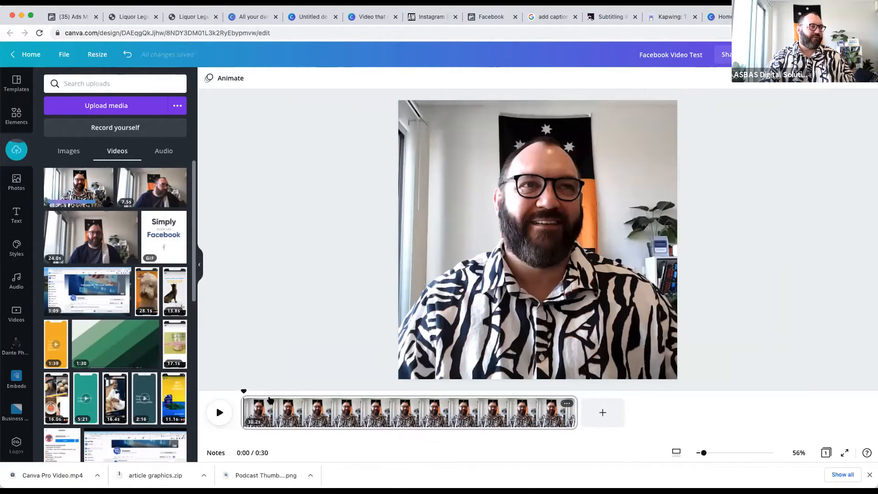
drag(446, 391, 559, 389)
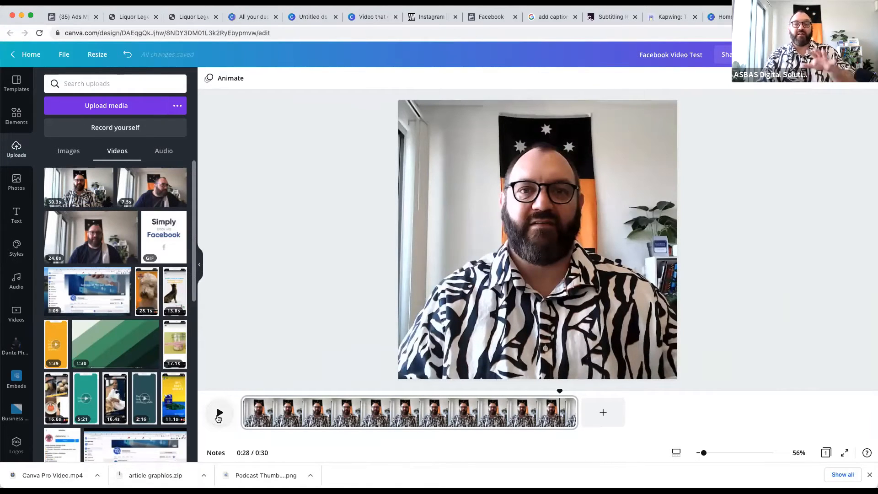
click(219, 413)
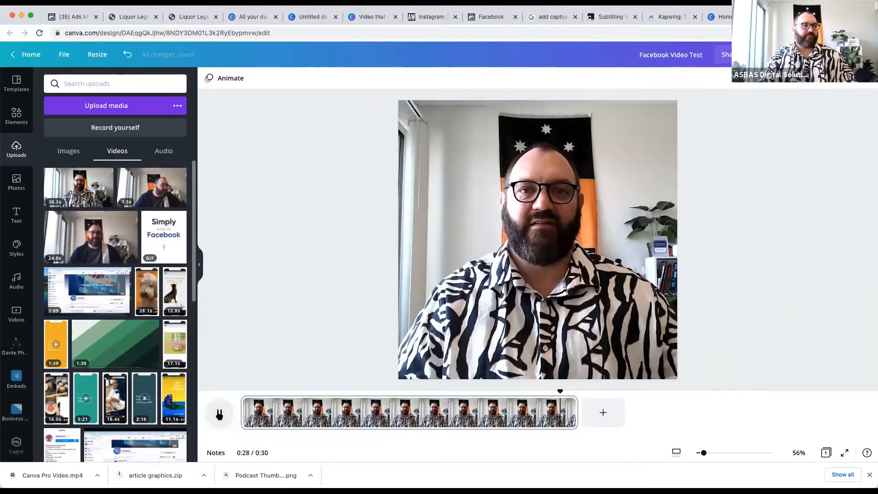
click(547, 402)
click(219, 414)
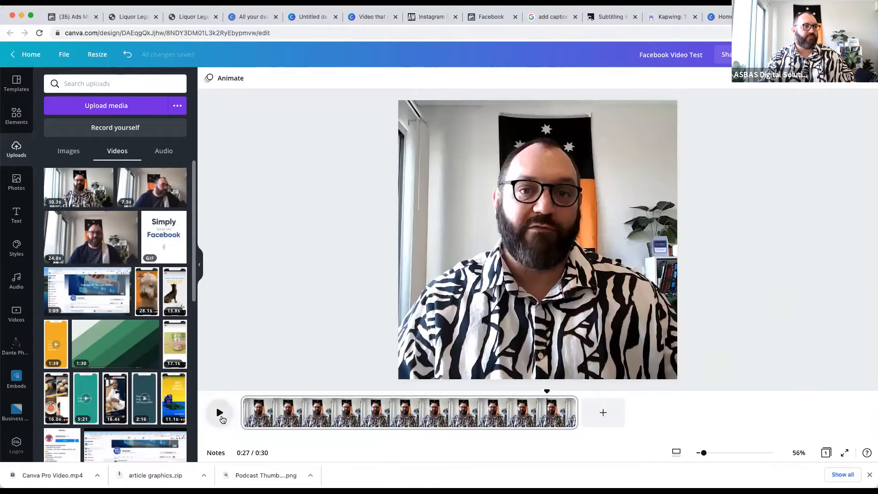
click(221, 414)
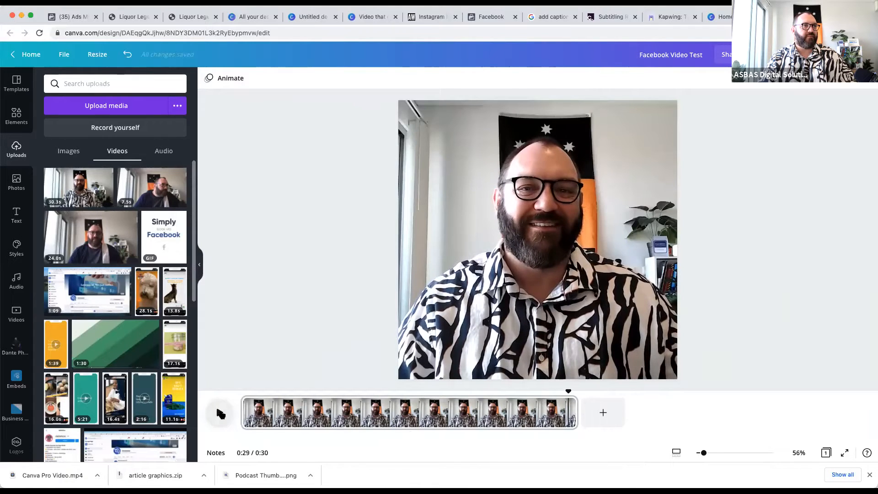
click(578, 414)
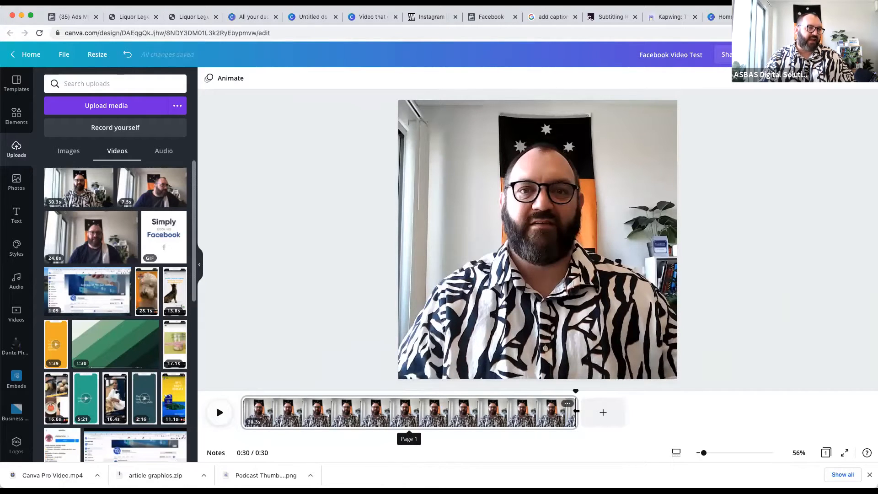
drag(576, 411, 566, 410)
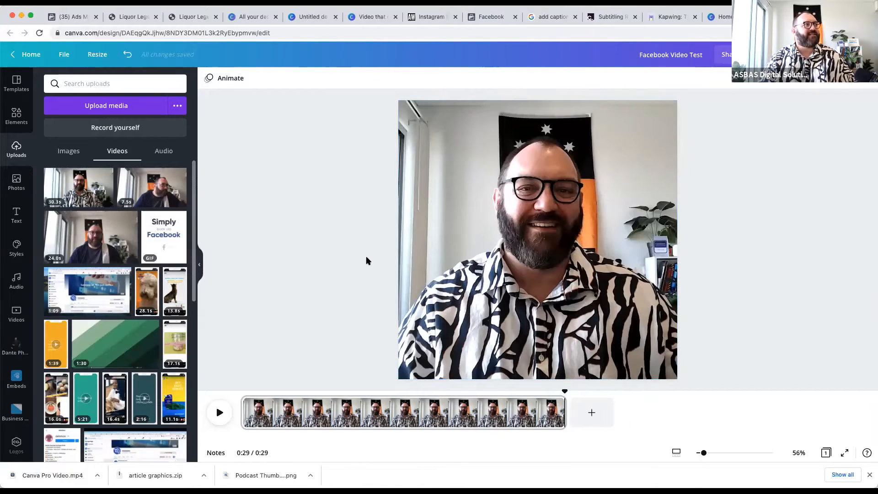
Step: Add a square shape and reshape it into a full-width bar about 196 px high along the canvas's bottom edge
click(15, 118)
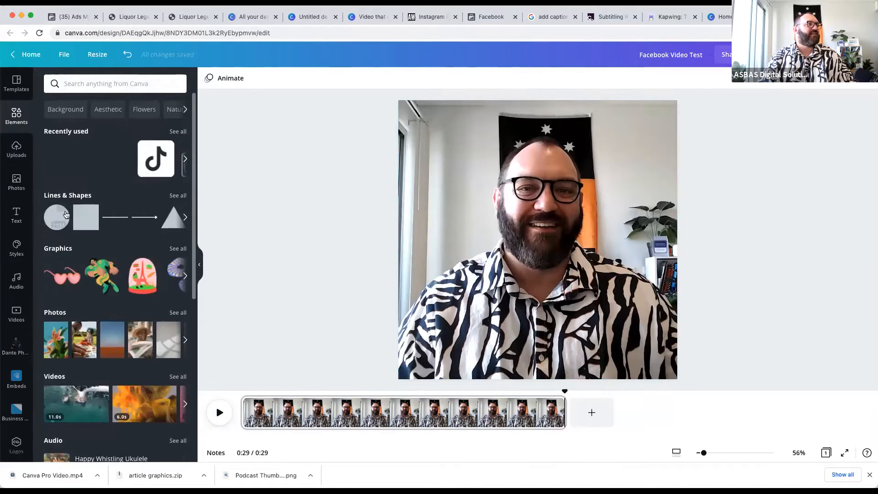
click(86, 216)
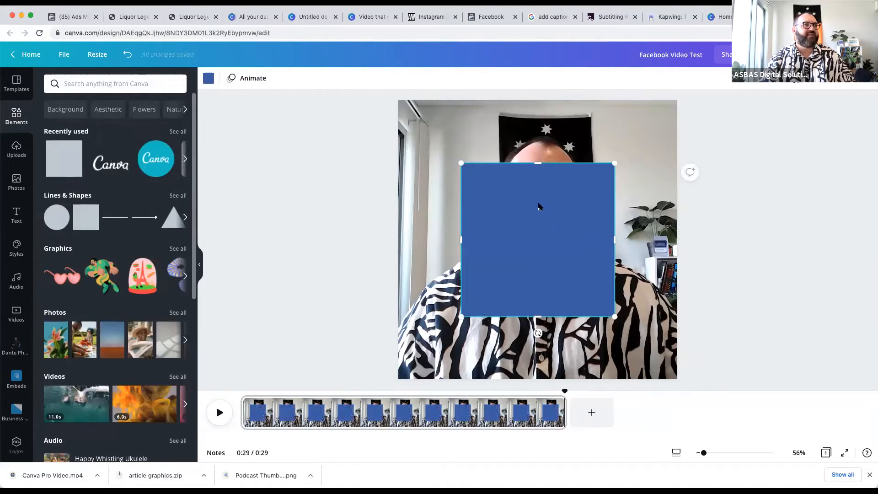
drag(547, 257, 544, 328)
drag(471, 366, 398, 354)
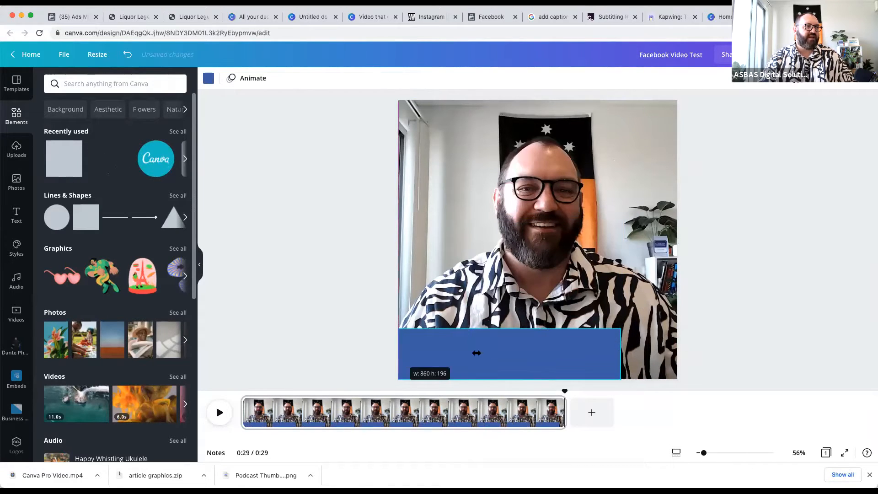
drag(620, 353, 677, 352)
click(218, 142)
Step: Change the fill colour of the bar across the bottom of the video to white
click(486, 368)
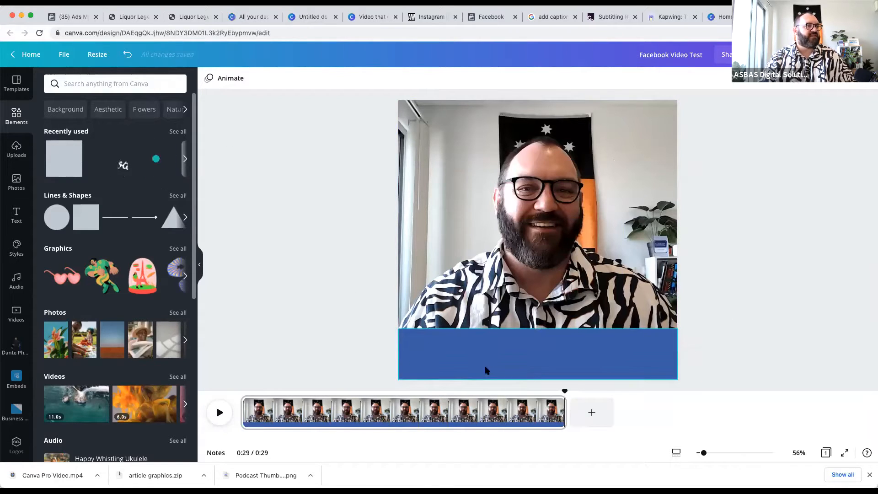
click(208, 79)
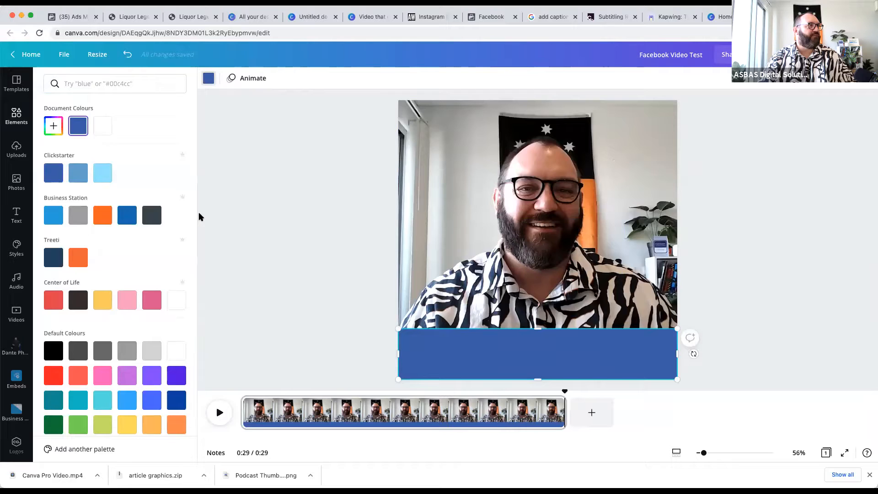
click(100, 126)
click(328, 211)
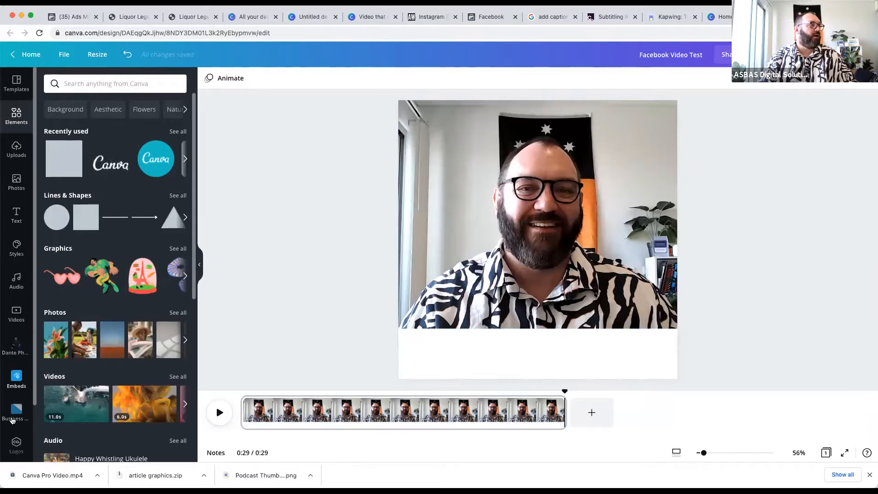
Step: Add the Digital Solutions Australian Small Business Advisory Services logo and place it at the right end of the white bar
click(16, 444)
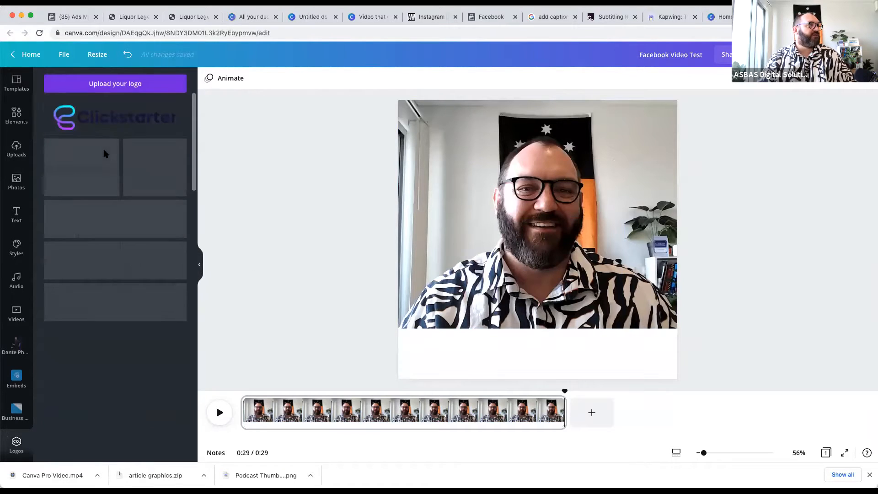
scroll(152, 318, down, 3)
scroll(152, 317, down, 5)
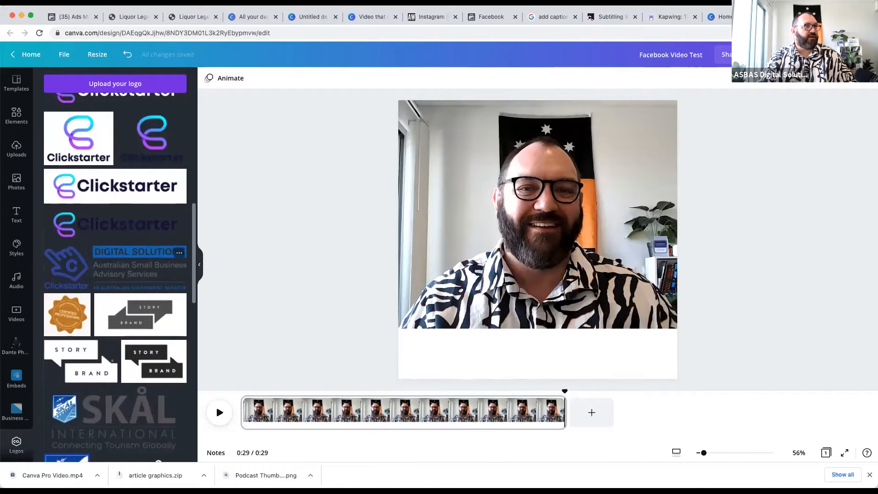
click(137, 267)
drag(537, 237, 597, 334)
click(706, 308)
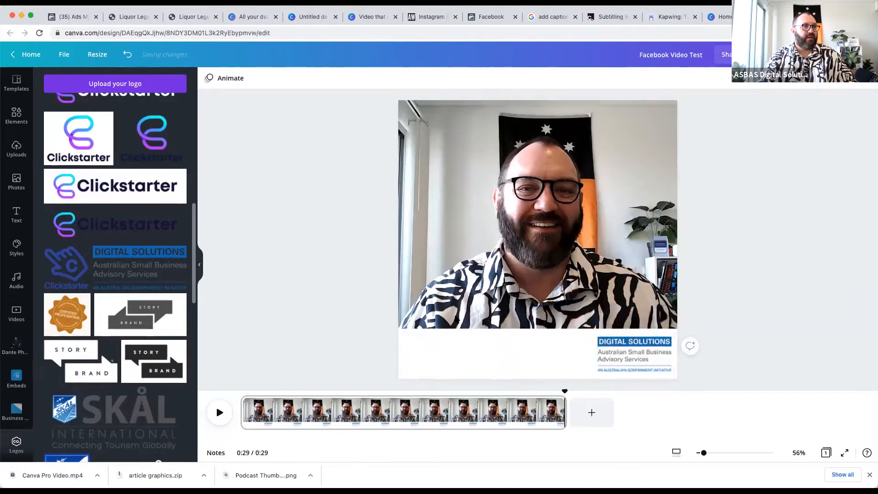
Step: Add the white Business Station banner logo to the bar and crop it to about 415 × 148 px, keeping only the Business Station part
scroll(157, 389, down, 10)
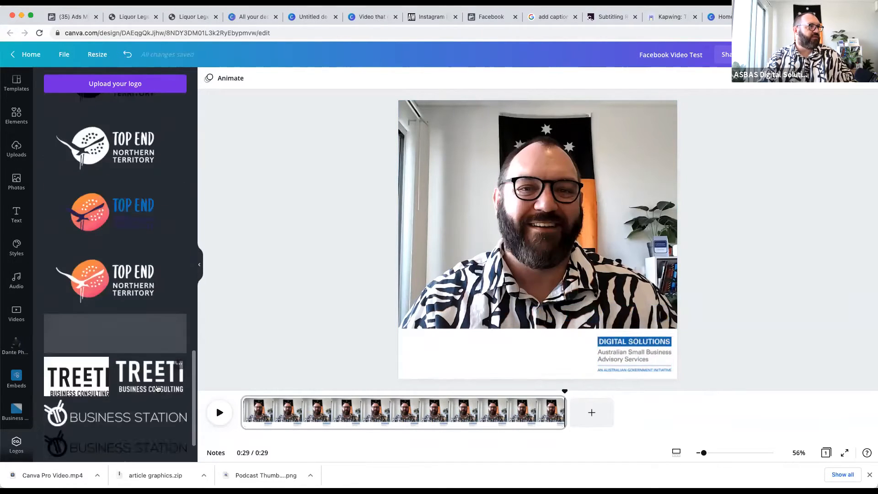
scroll(157, 389, down, 8)
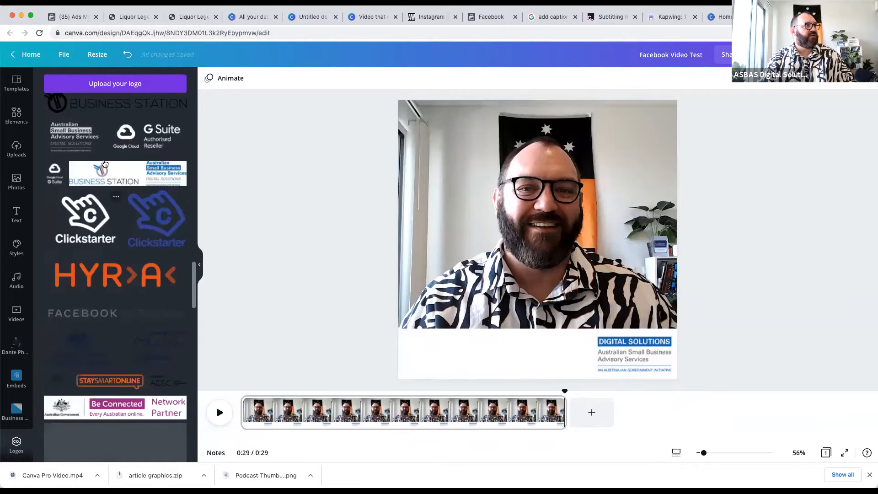
click(105, 164)
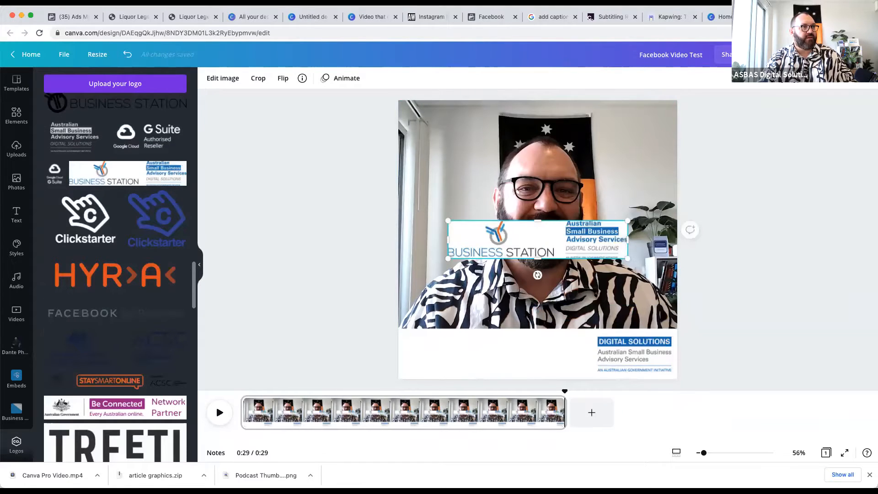
drag(514, 333, 495, 351)
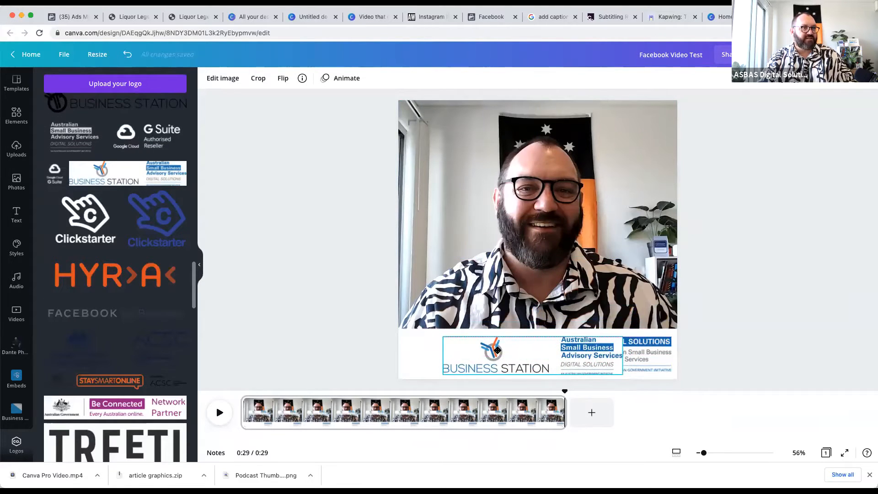
drag(559, 361, 551, 361)
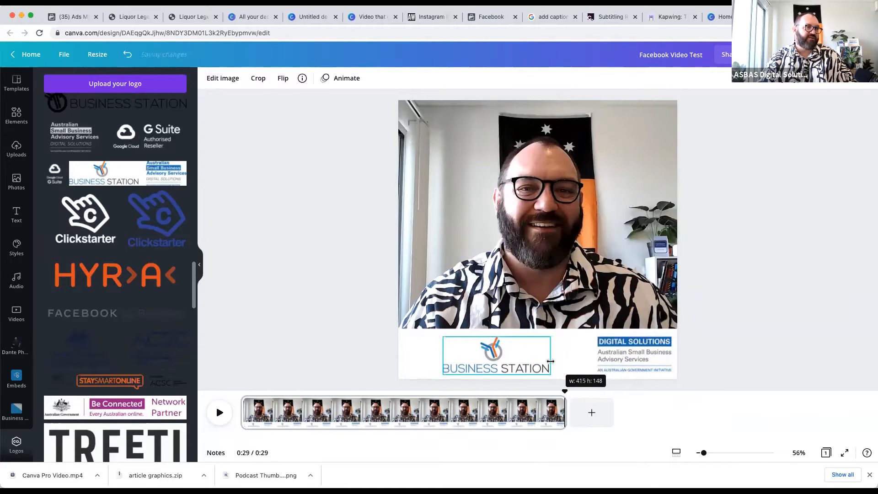
Step: Place the Business Station logo directly beside the Digital Solutions logo and centre the pair in the white bar
drag(492, 352, 532, 350)
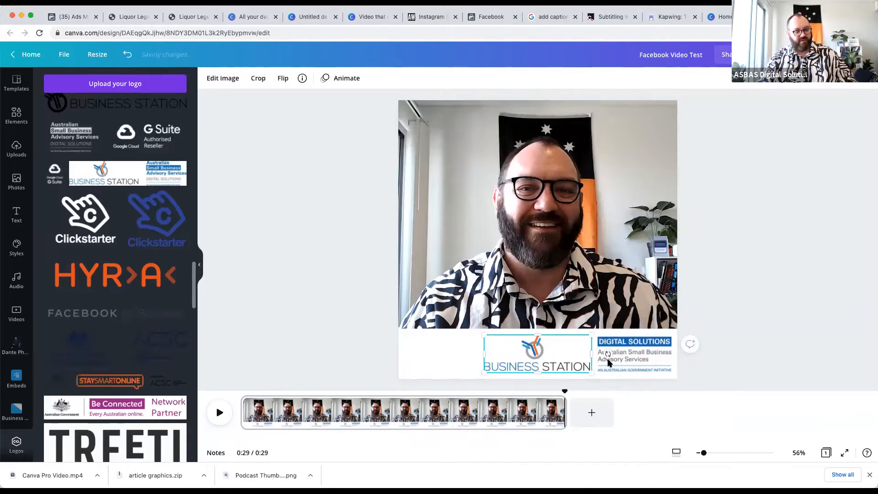
shift+click(620, 359)
drag(580, 358, 540, 358)
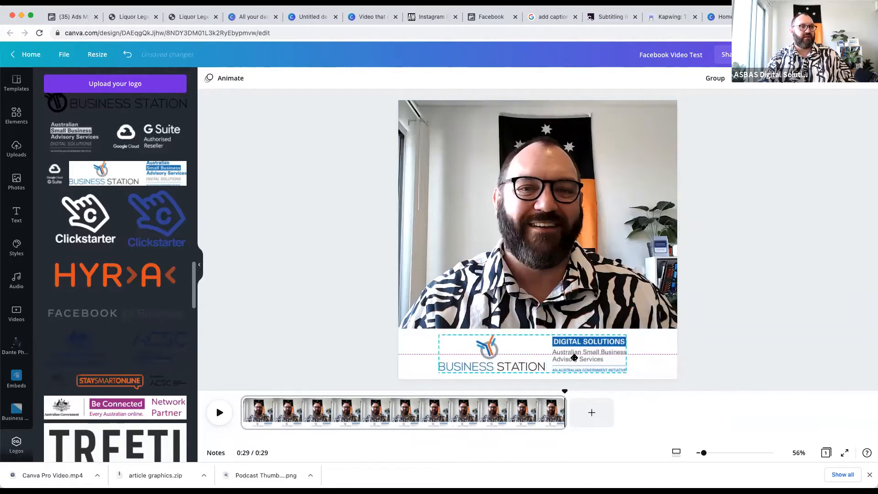
click(756, 215)
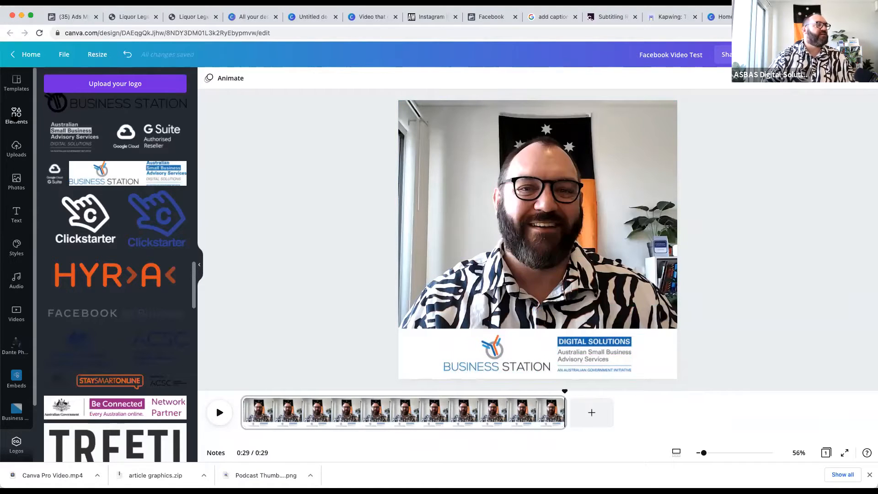
Step: Search the elements for "sound on" and add the black "SOUND ON" sticker with red and cyan edges to the video
click(17, 118)
click(111, 83)
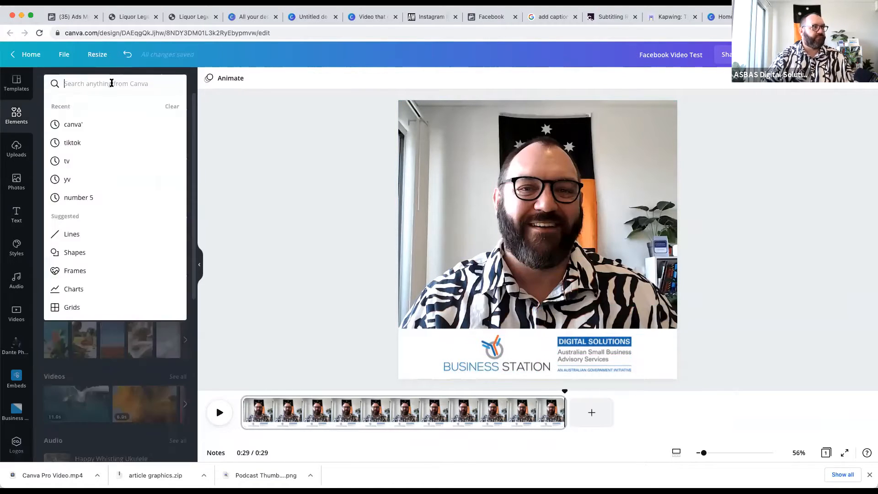
text(sound)
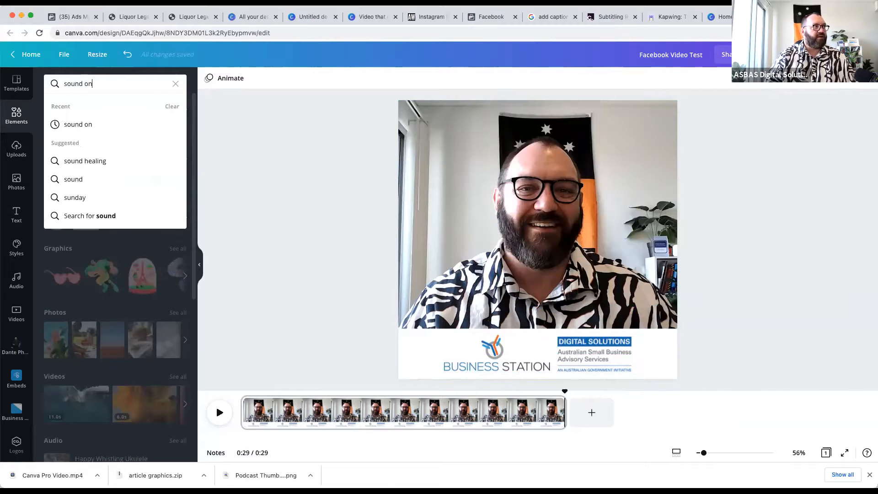
text( on)
key(Return)
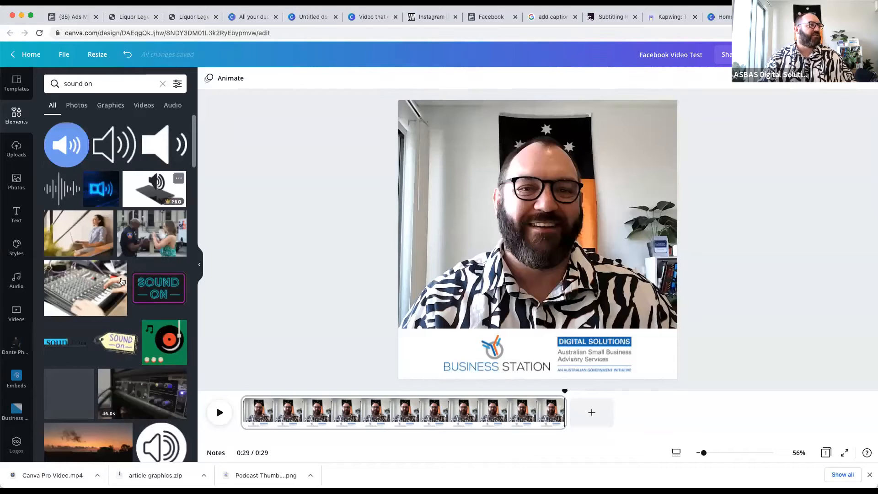
scroll(121, 281, down, 5)
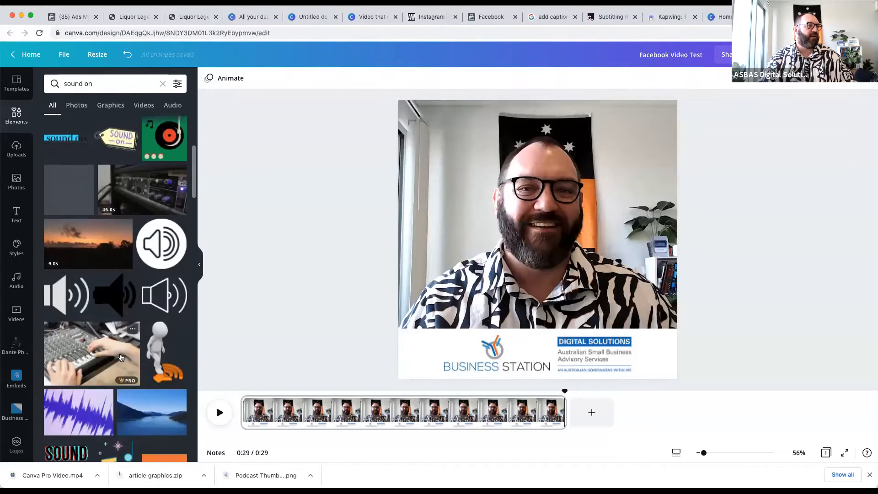
scroll(121, 357, down, 4)
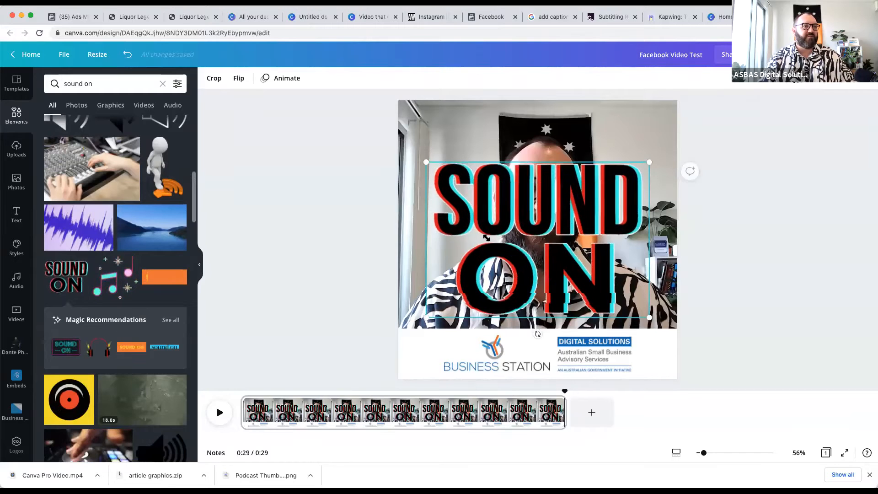
Step: Shrink the "SOUND ON" sticker to about 209 × 145 px and place it in the video's upper-right corner
mouse_move(486, 237)
mouse_down()
mouse_move(480, 232)
mouse_move(486, 236)
mouse_up()
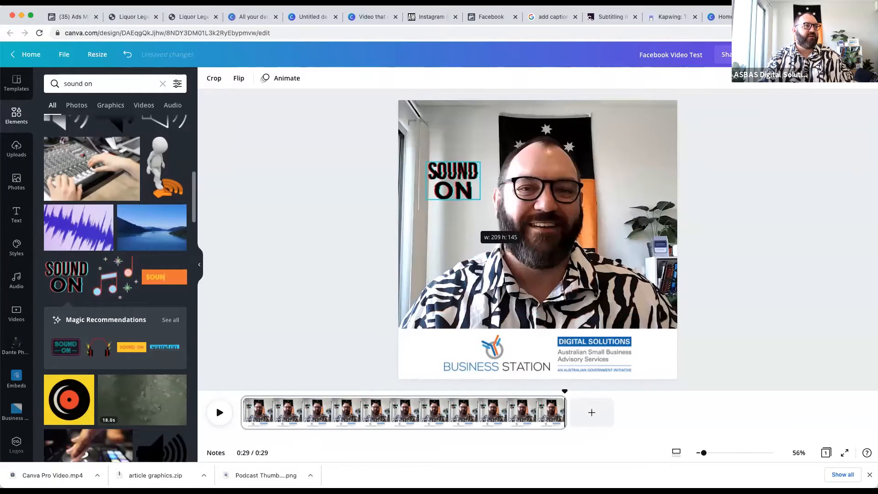
drag(442, 177, 632, 129)
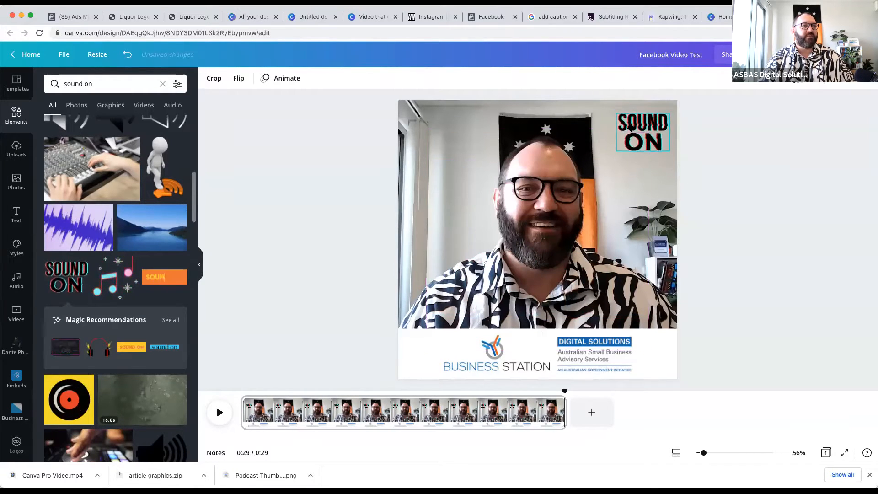
click(777, 159)
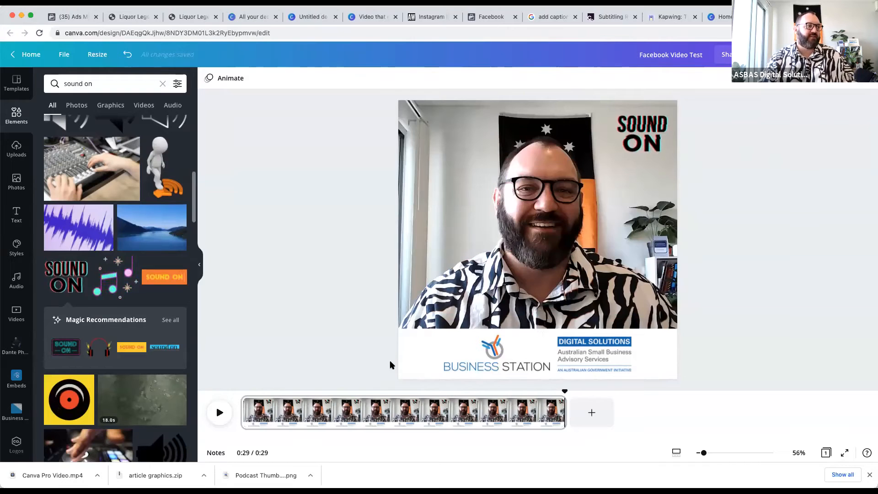
Step: Add a heading with the draft text "Online Sal" and move it to the video's upper-left area beside the speaker's head
click(16, 213)
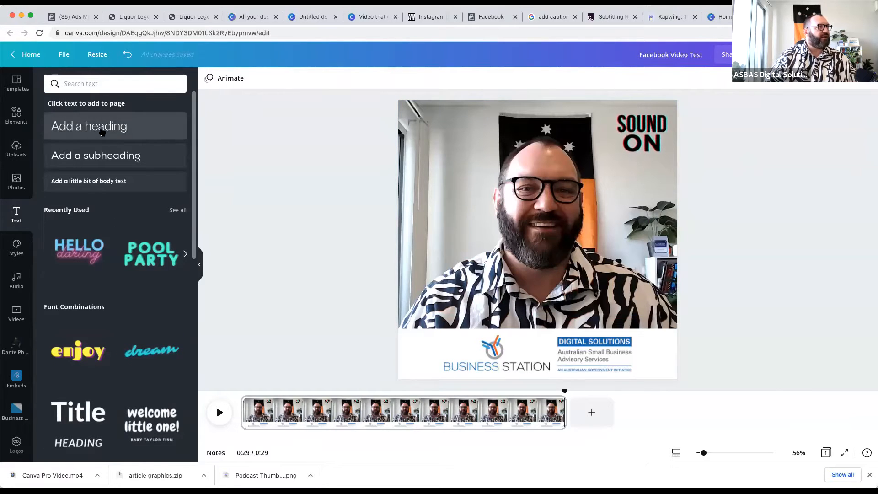
click(89, 127)
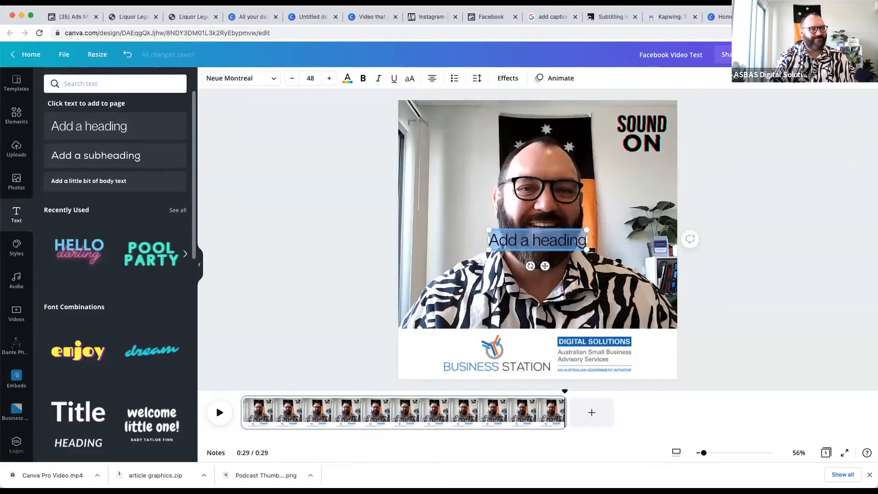
text(Omnlinng)
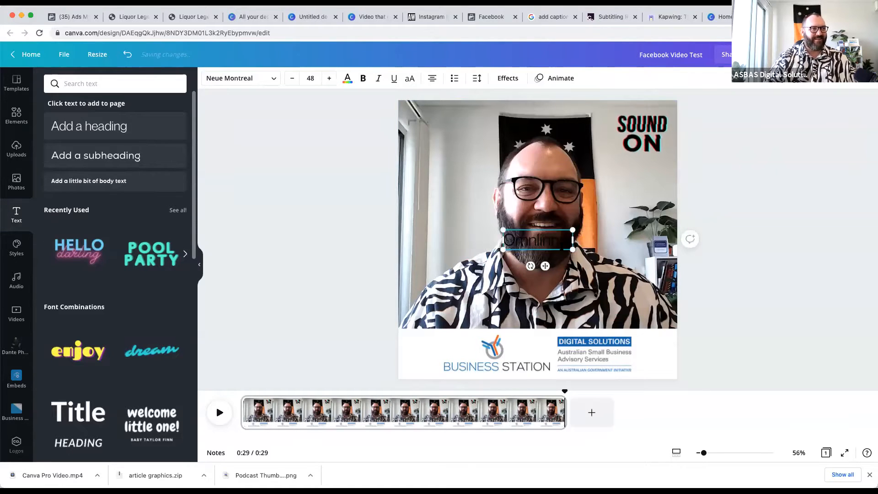
double_click(528, 241)
text(Online S)
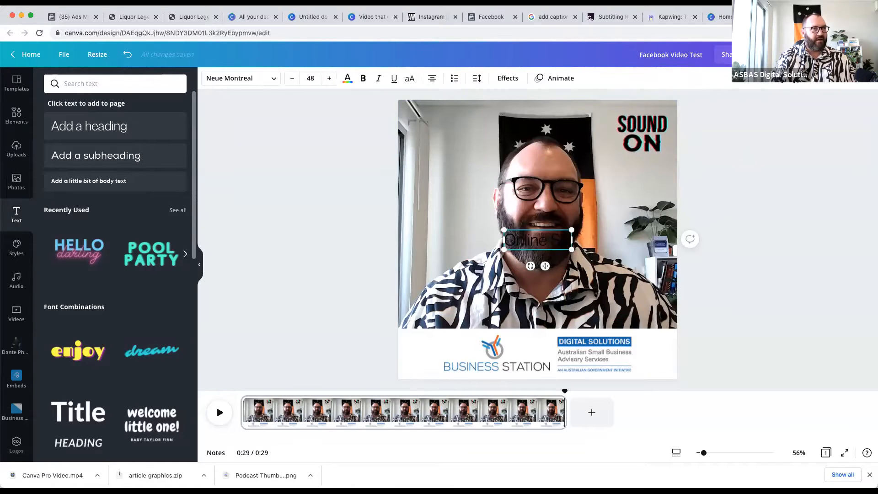
key(BackSpace)
text(ales)
key(BackSpace)
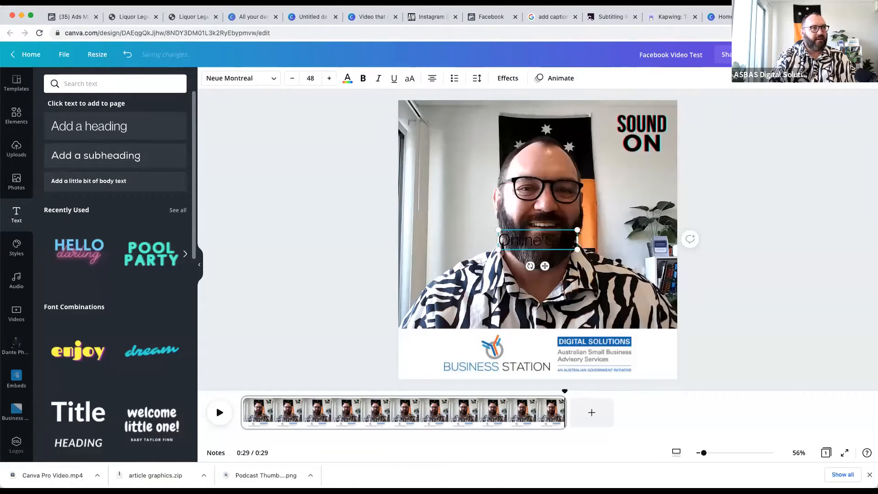
key(BackSpace)
click(513, 245)
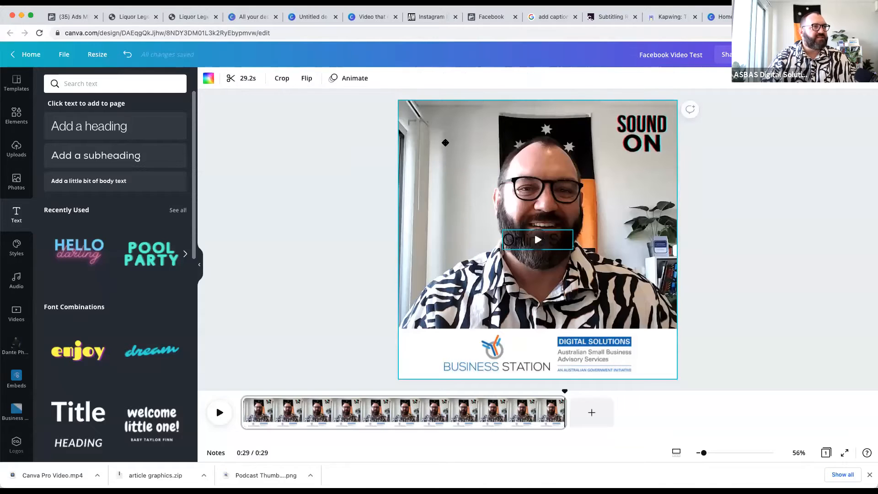
drag(513, 241, 425, 141)
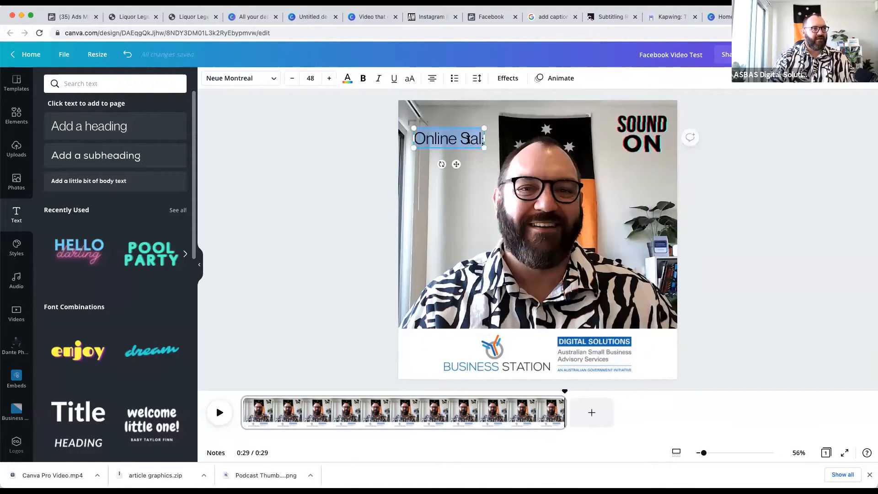
Step: Replace the heading's text with "Online Sales School for Retail, Tourism and Hospitality"
text(SalesO)
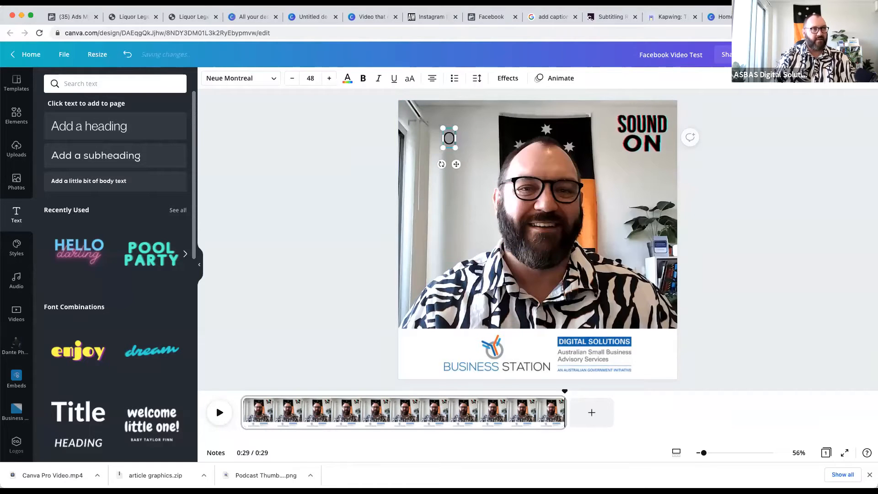
text(nline Sales Schol=)
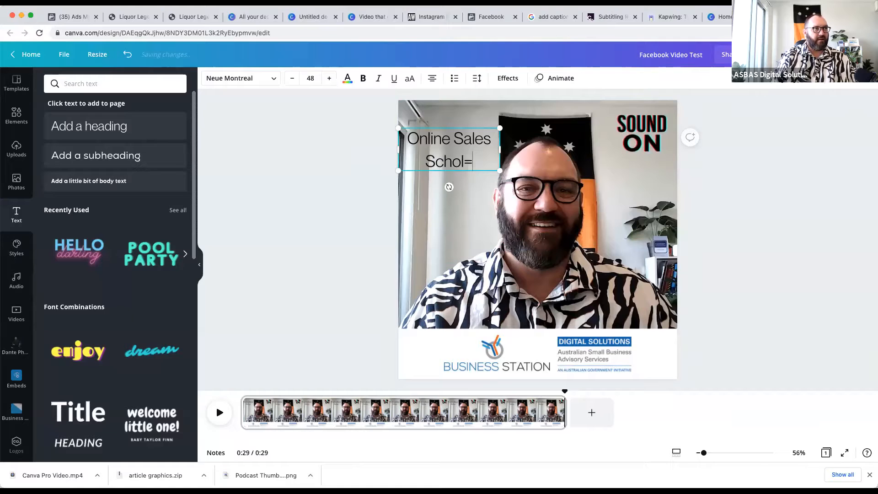
key(BackSpace)
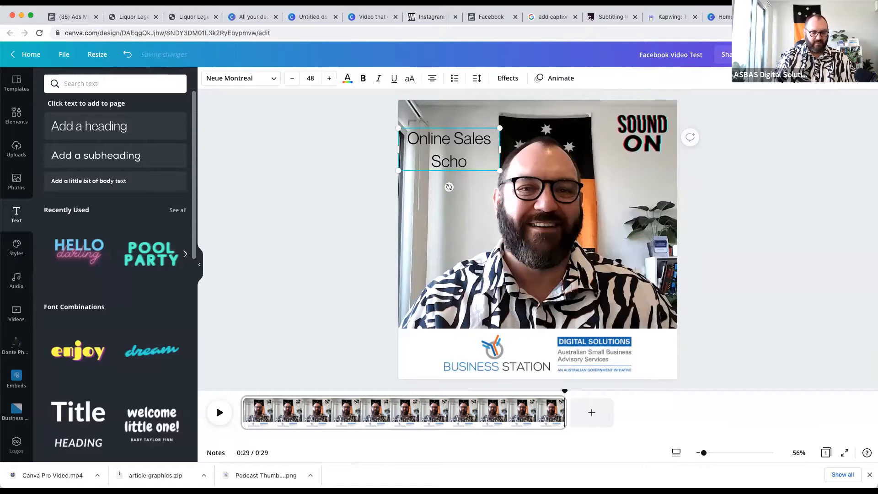
text(ol for Retail)
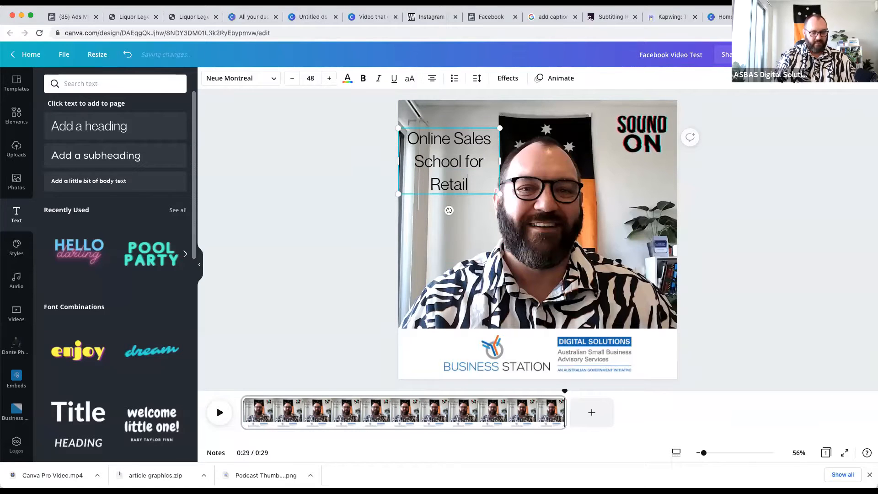
text(, Tourism)
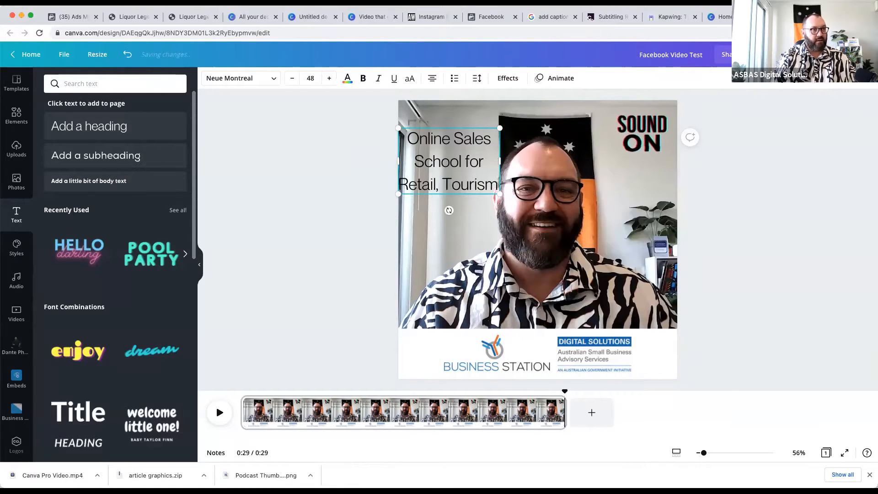
text( and Hospitality)
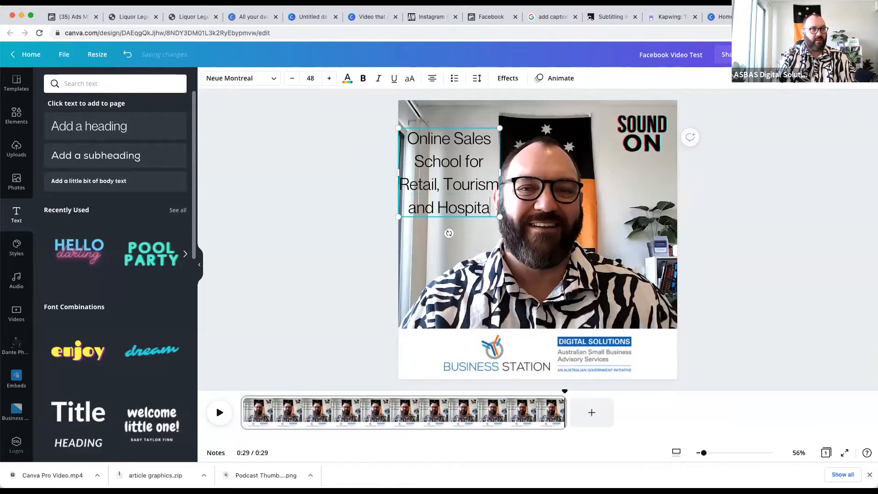
click(468, 245)
Step: Set the line spacing of the "Online Sales School" heading to 1
click(455, 200)
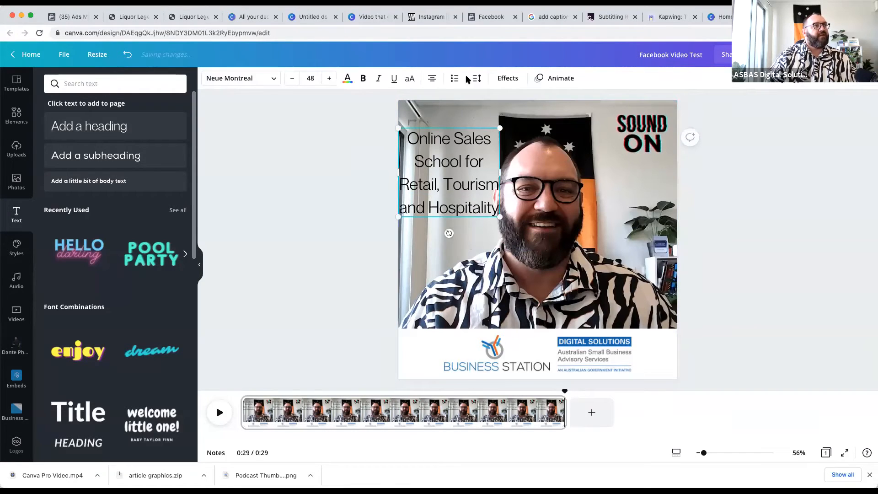
click(473, 81)
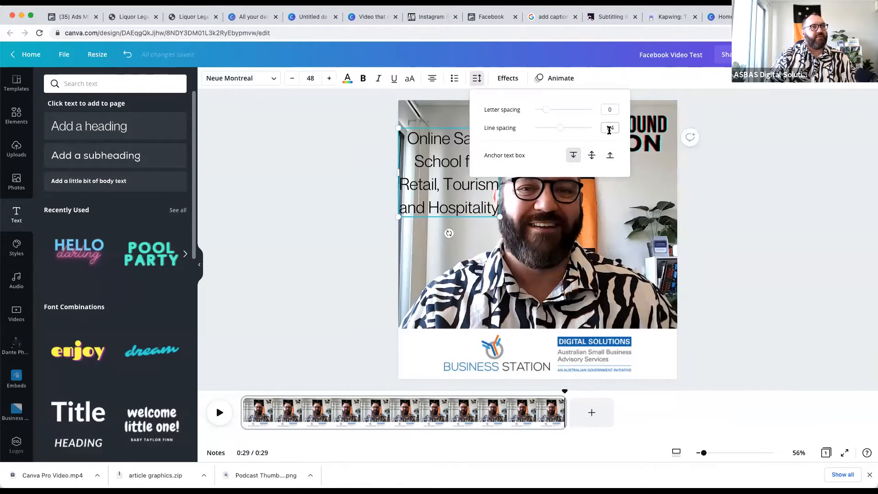
text(1)
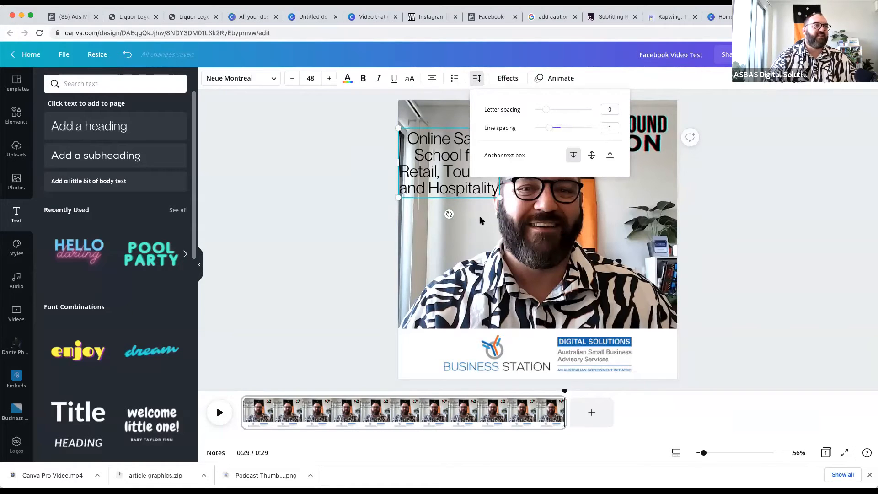
Step: Move the heading slightly inward from the video's upper-left edge, shrink it to font size 36.2 and make it bold
click(479, 216)
click(462, 144)
drag(462, 144, 476, 130)
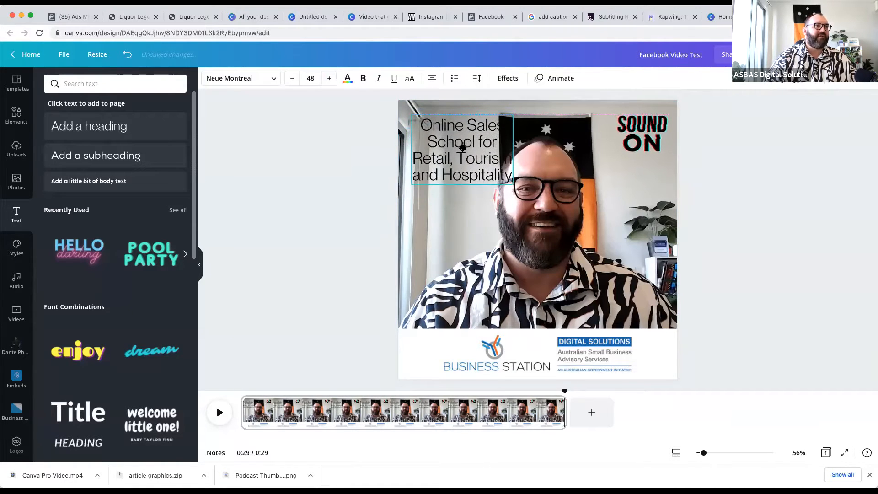
drag(488, 173, 485, 172)
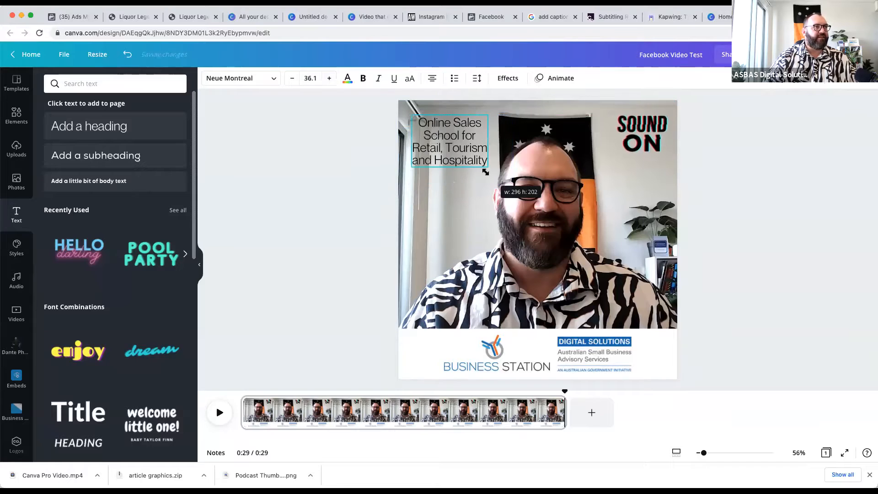
click(363, 78)
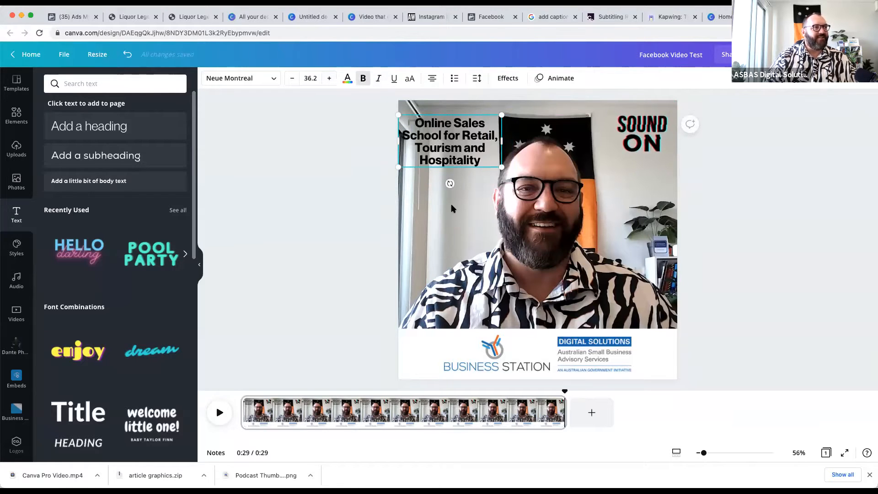
Step: Place the heading at font size 26.5 in the left end of the white bar and shift both logos right to make room
click(453, 209)
drag(448, 146, 478, 335)
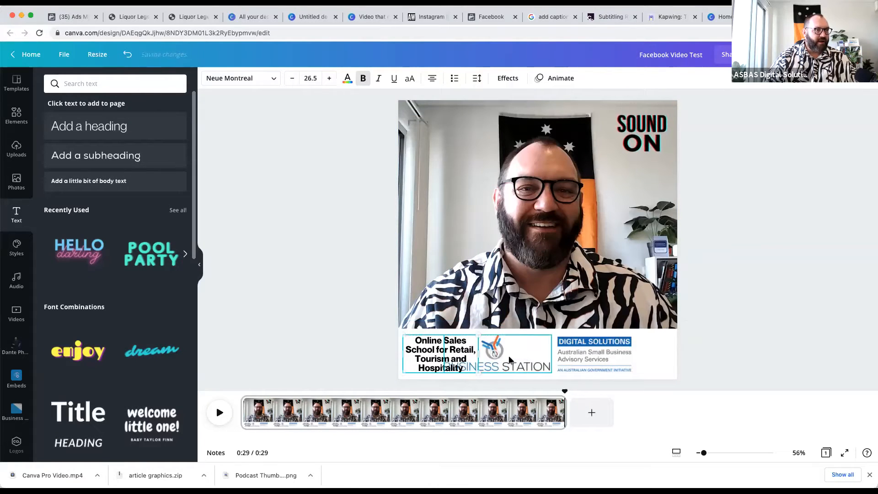
click(510, 359)
shift+click(590, 358)
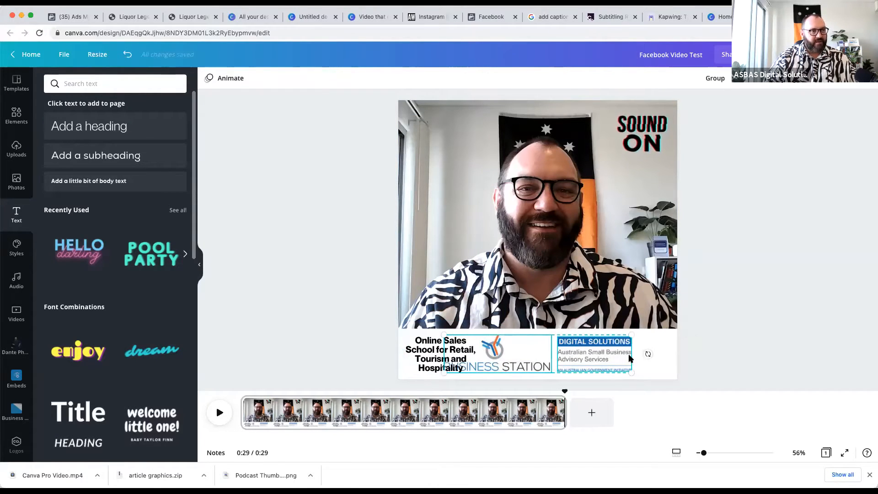
mouse_move(630, 358)
mouse_down()
mouse_move(636, 358)
mouse_move(626, 356)
mouse_up()
click(745, 251)
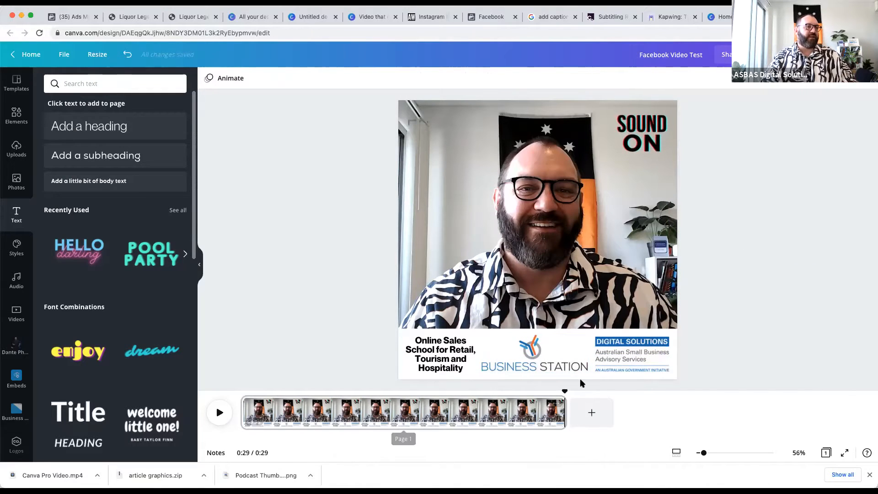
Step: Scrub the playhead back through the timeline to review the video with its finished layout
drag(565, 392, 242, 397)
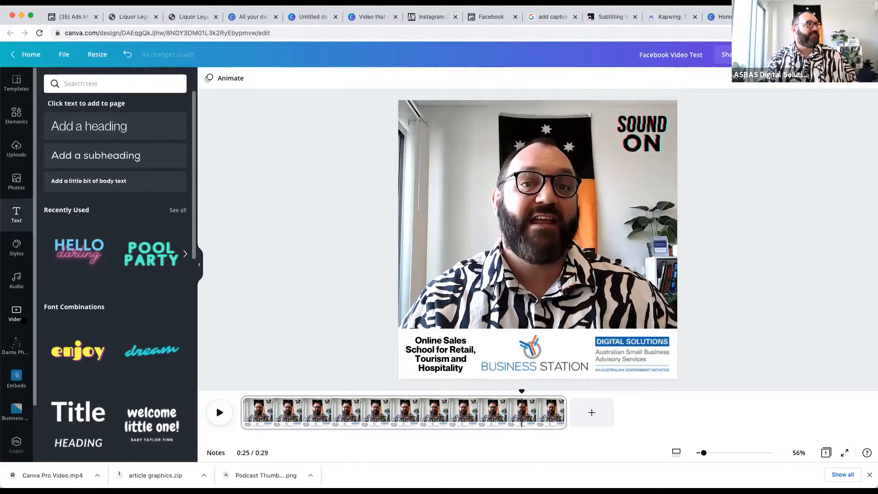
Step: Browse the audio library and preview the tracks "Under a Cloud" and "Way Way Back (Acoustic Version)"
click(15, 282)
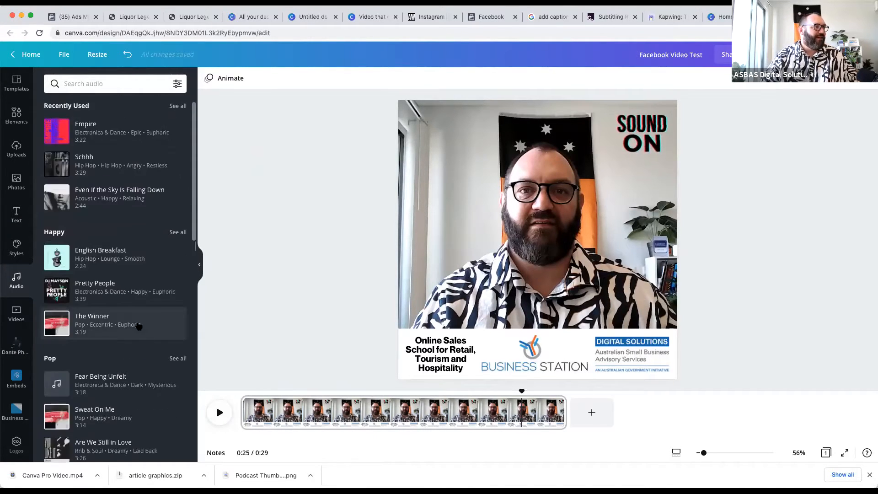
scroll(133, 320, down, 10)
scroll(122, 375, down, 5)
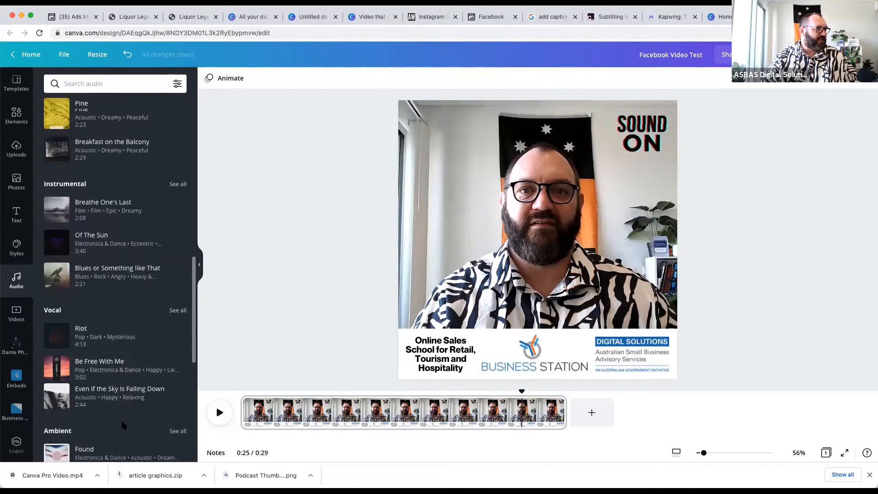
scroll(122, 421, down, 4)
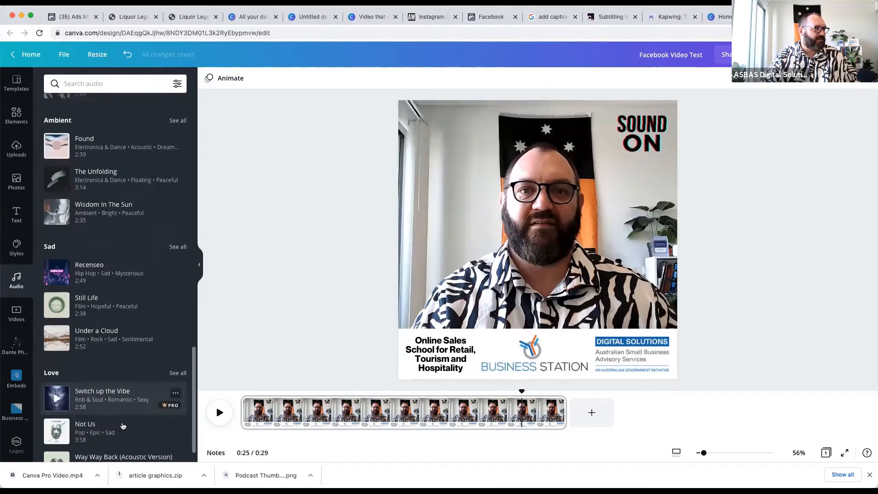
click(57, 341)
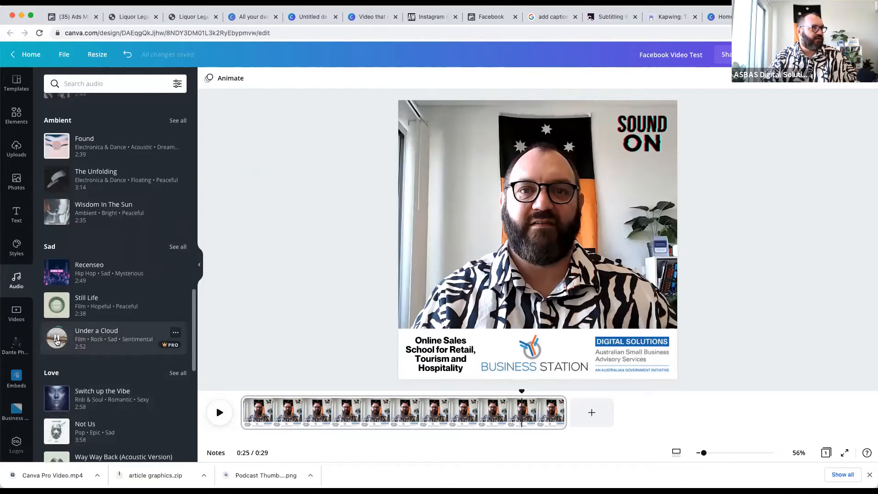
click(60, 339)
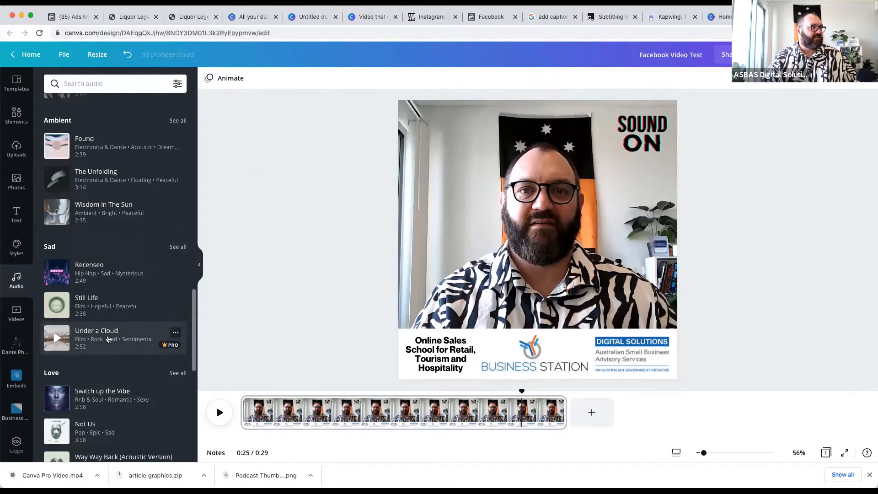
scroll(87, 340, down, 5)
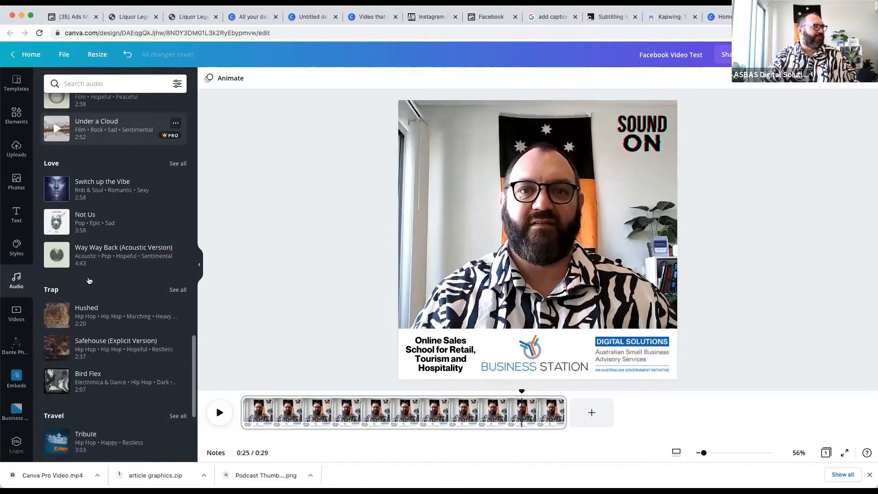
click(57, 251)
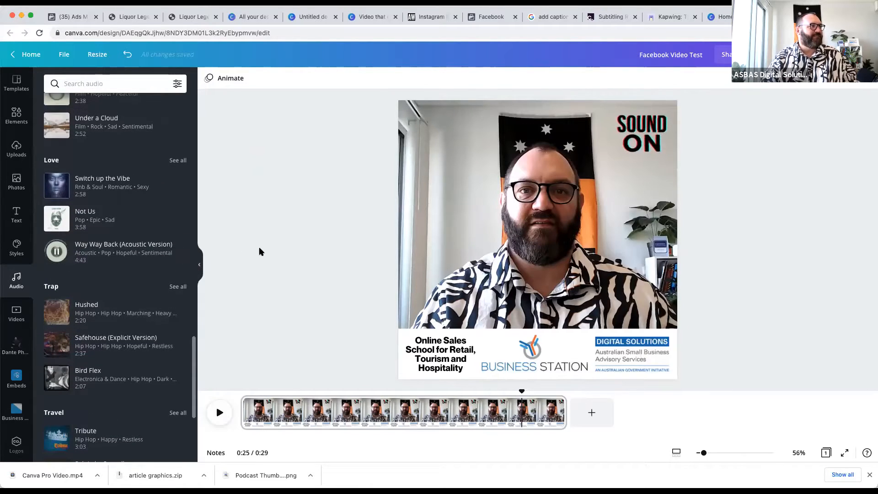
click(67, 260)
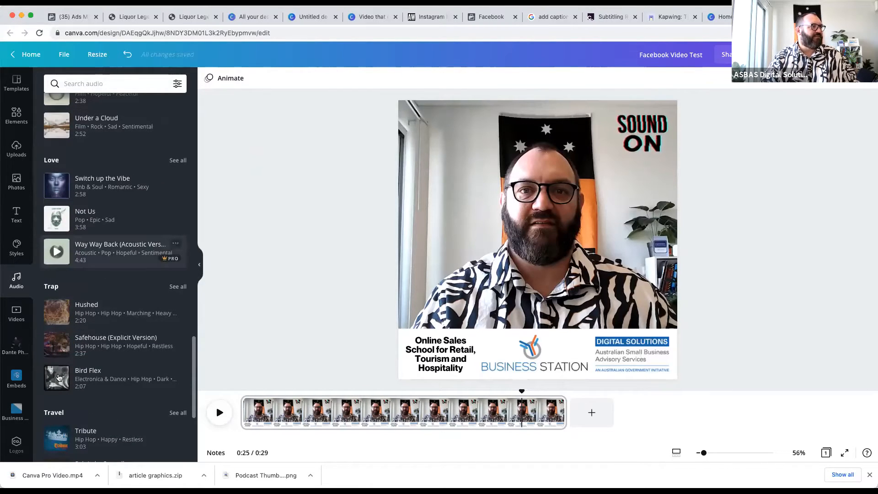
Step: Preview the "Empire" track from the Trailer category and add it to the video as background music
scroll(59, 379, down, 2)
scroll(58, 379, down, 3)
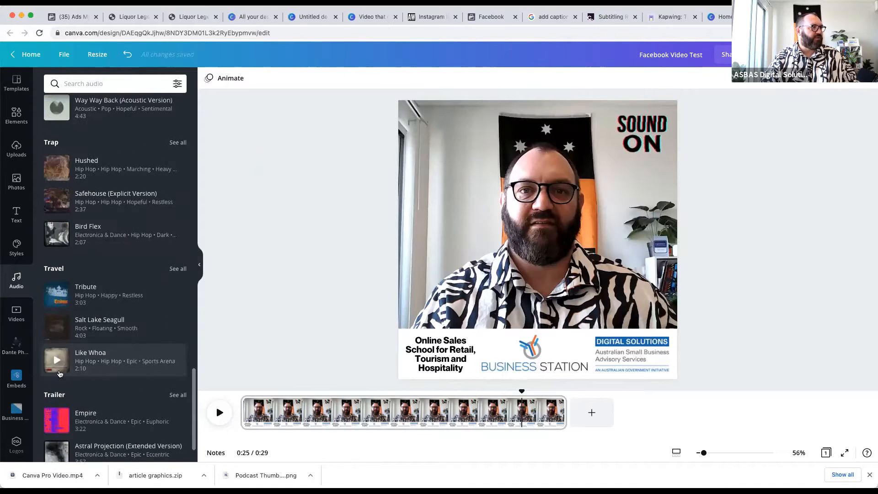
scroll(60, 384, down, 1)
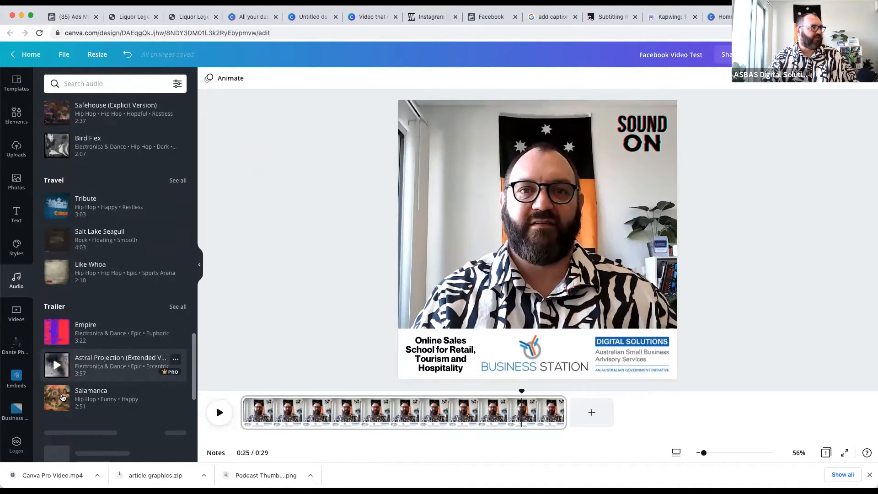
click(56, 333)
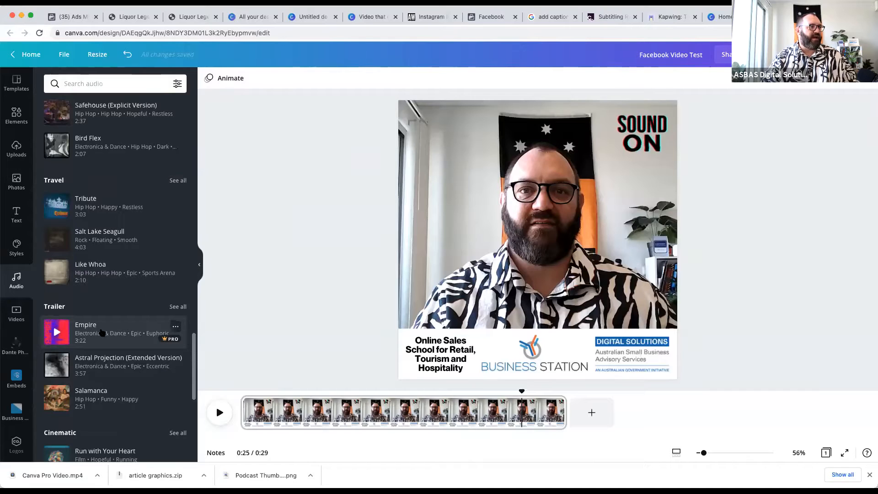
drag(101, 332, 370, 330)
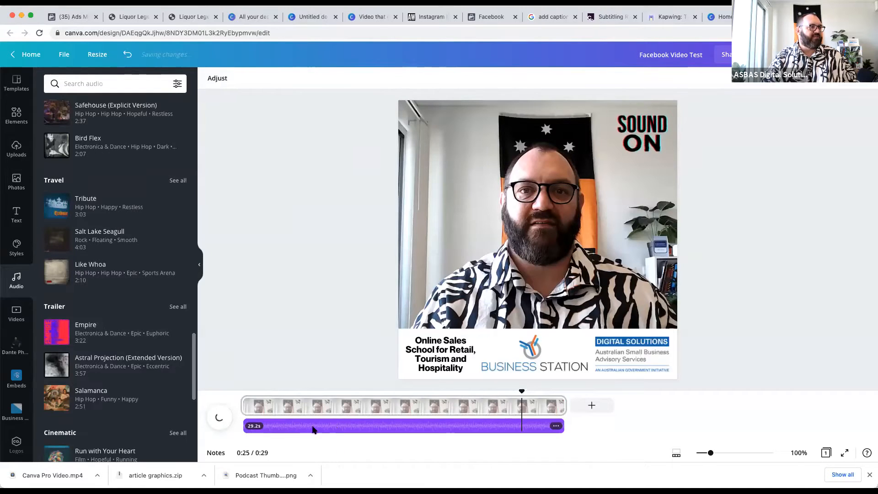
click(336, 339)
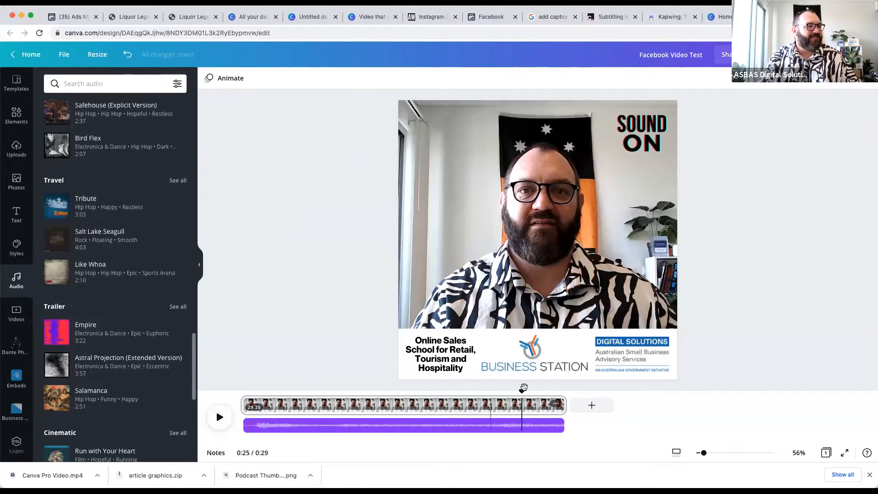
Step: Play the video from the start to check how the music sounds under the speech, and pause it
drag(391, 391, 243, 393)
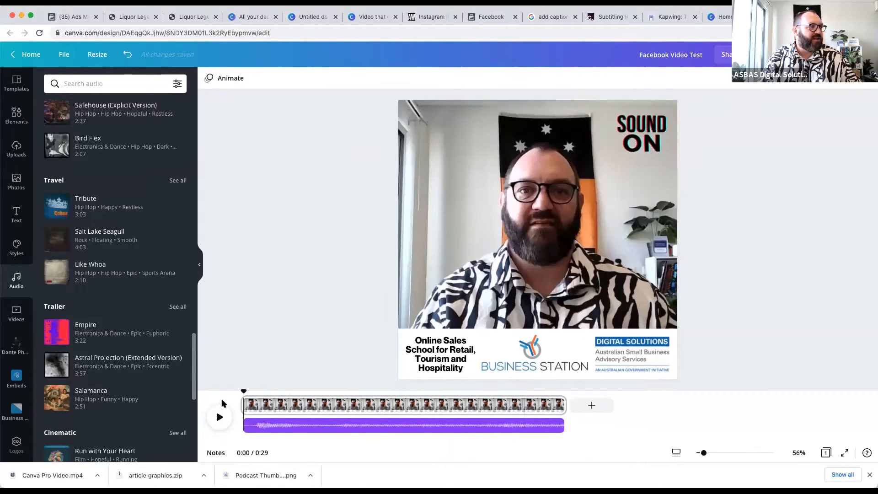
click(220, 417)
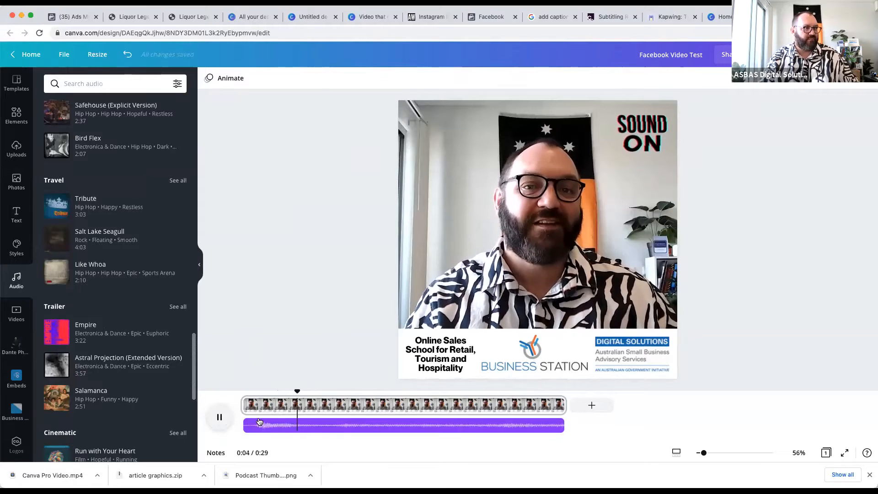
click(219, 419)
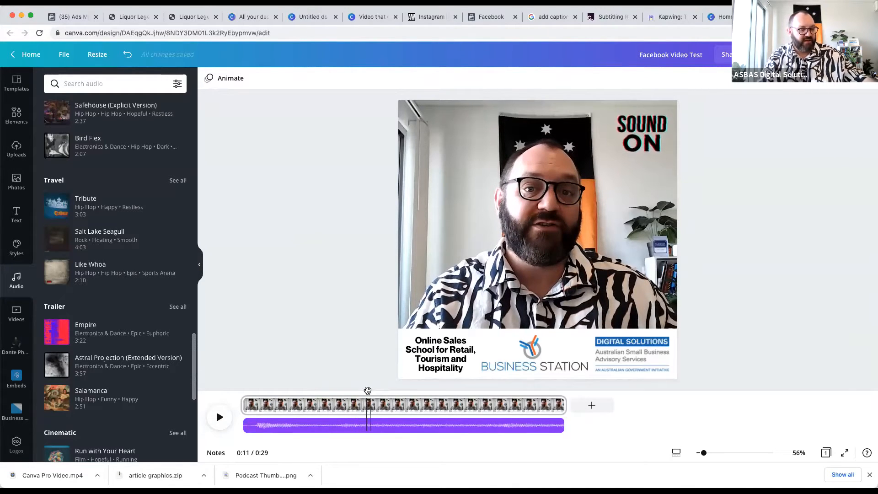
Step: Set the "Empire" music track's volume to 59 and play a few seconds of the video to check the balance
click(322, 425)
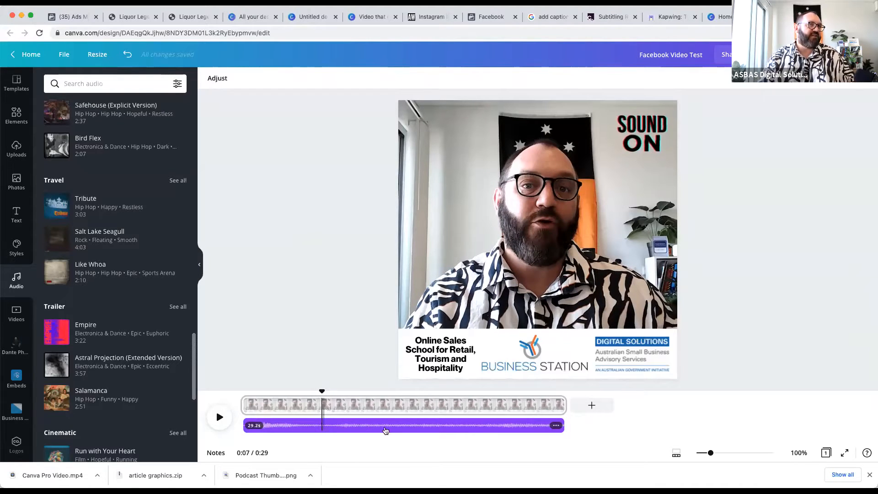
click(837, 82)
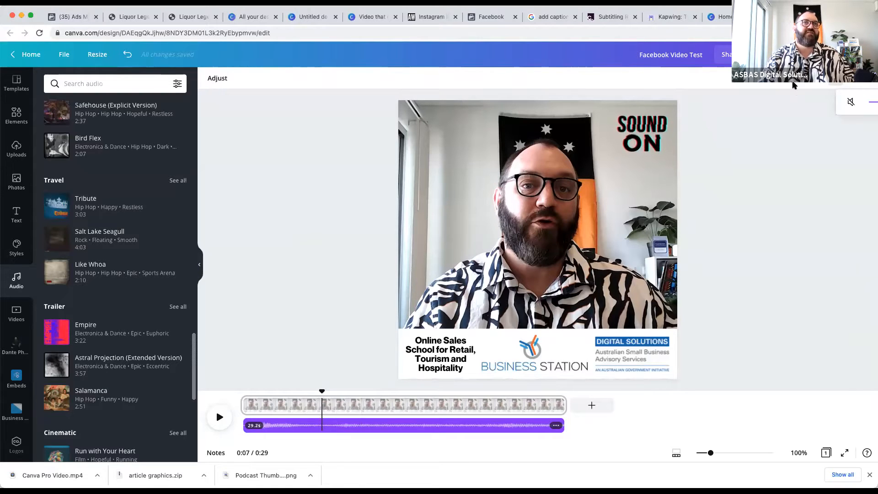
click(872, 103)
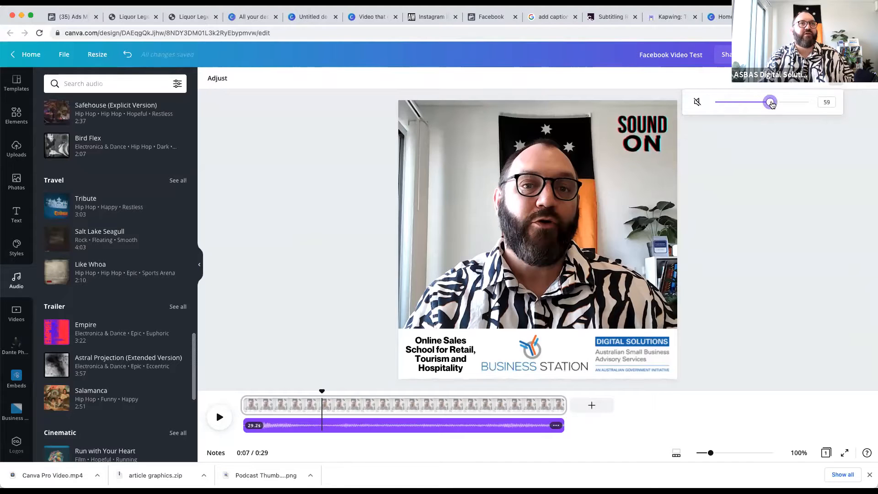
click(283, 318)
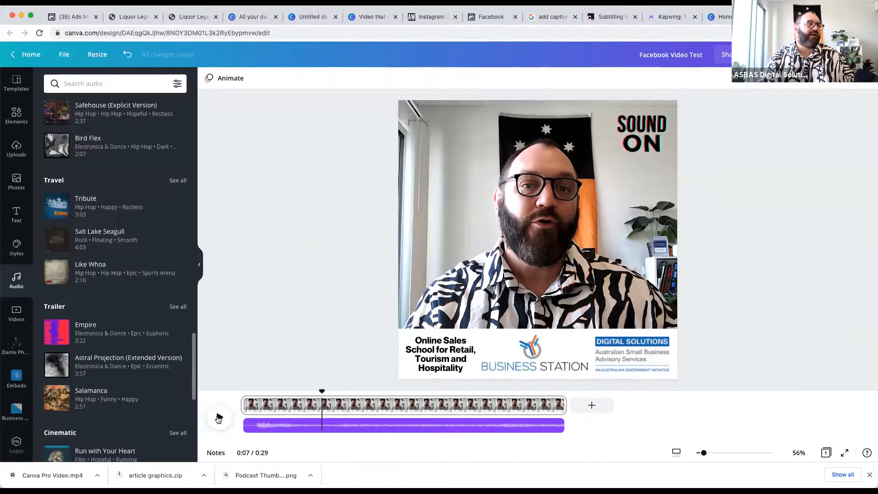
click(219, 417)
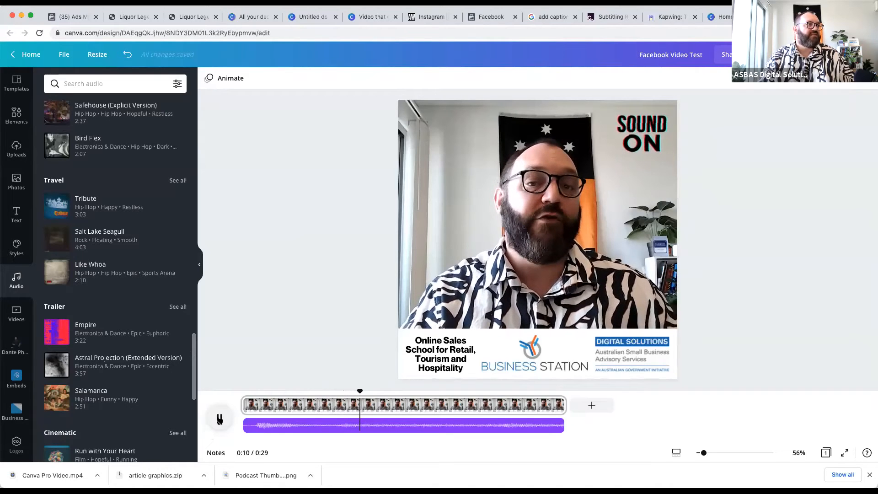
click(219, 418)
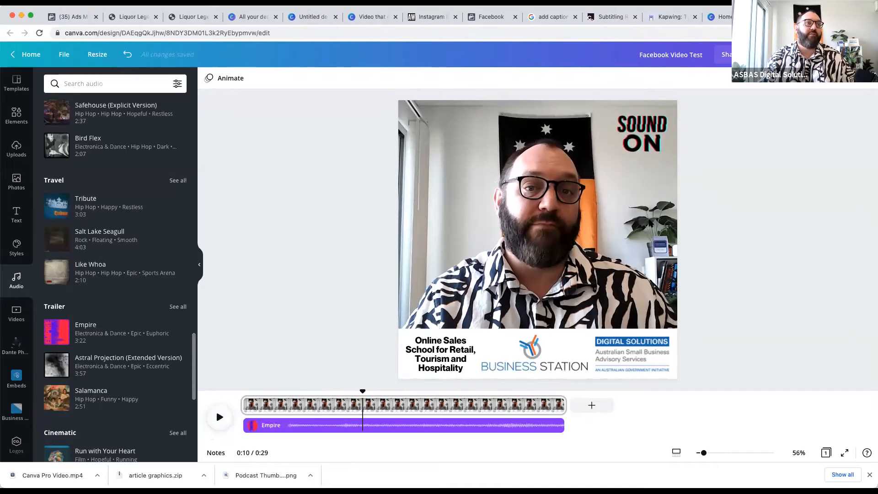
Step: Download the design as an MP4 Video without connecting any social accounts
click(823, 54)
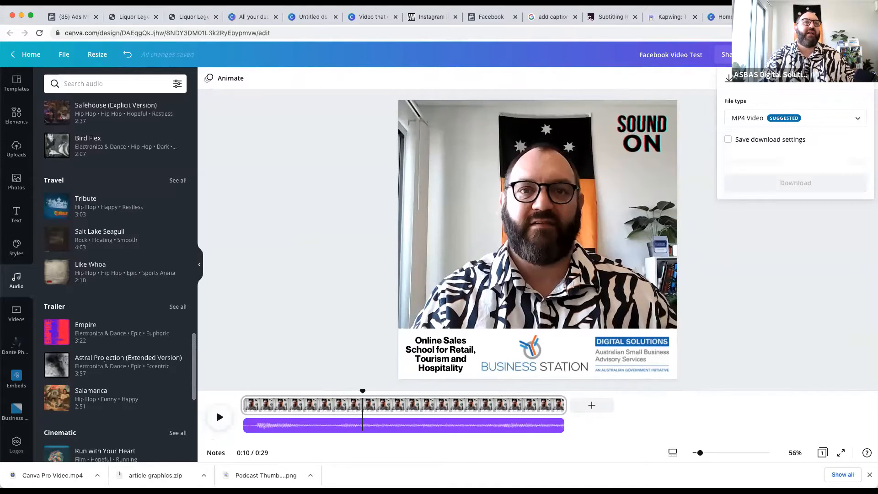
click(548, 394)
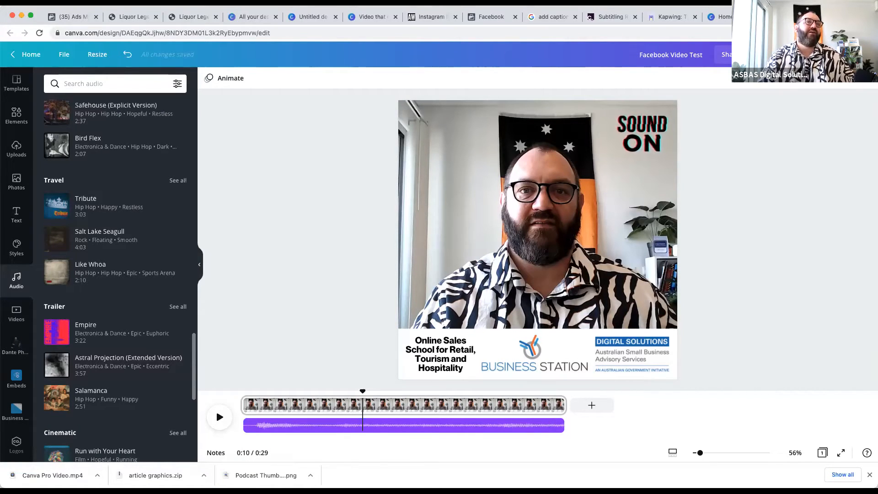
click(813, 54)
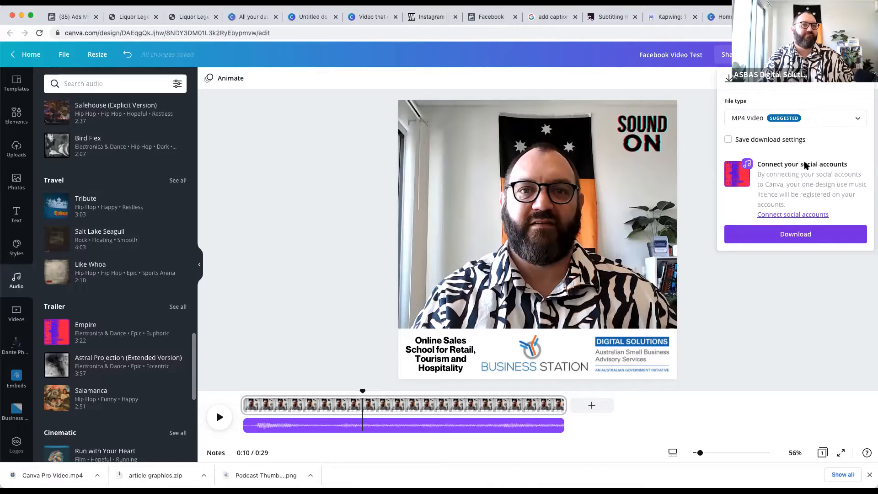
click(783, 234)
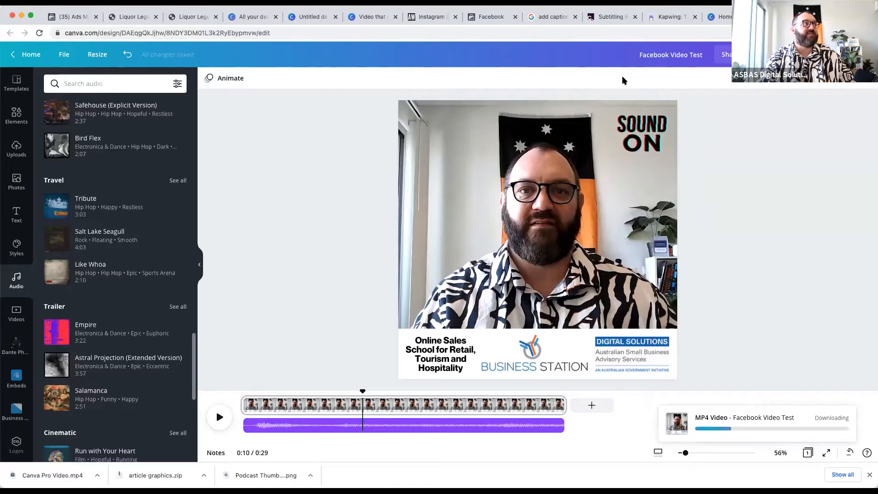
Step: Filter the audio library to show only Free tracks and look through the filtered list
click(177, 84)
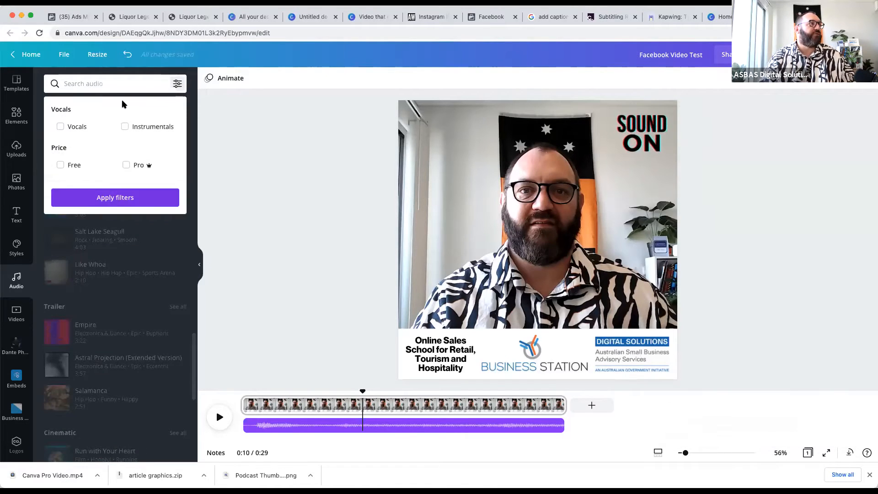
click(60, 166)
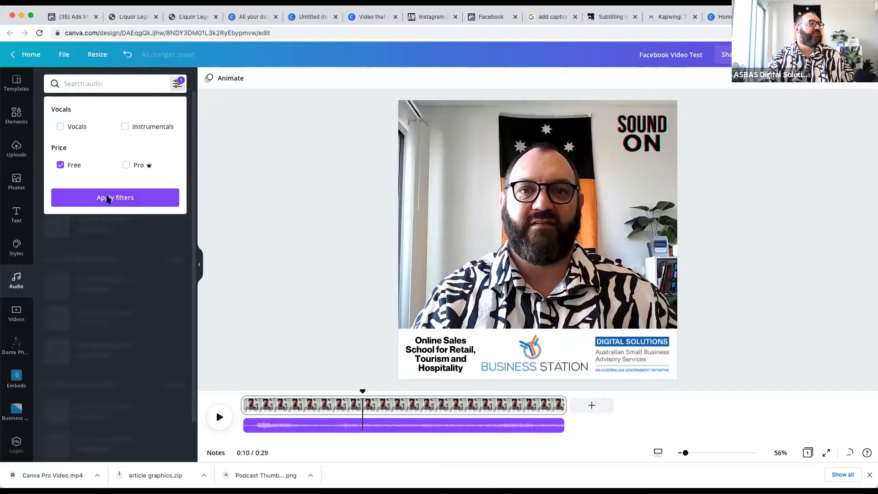
click(107, 198)
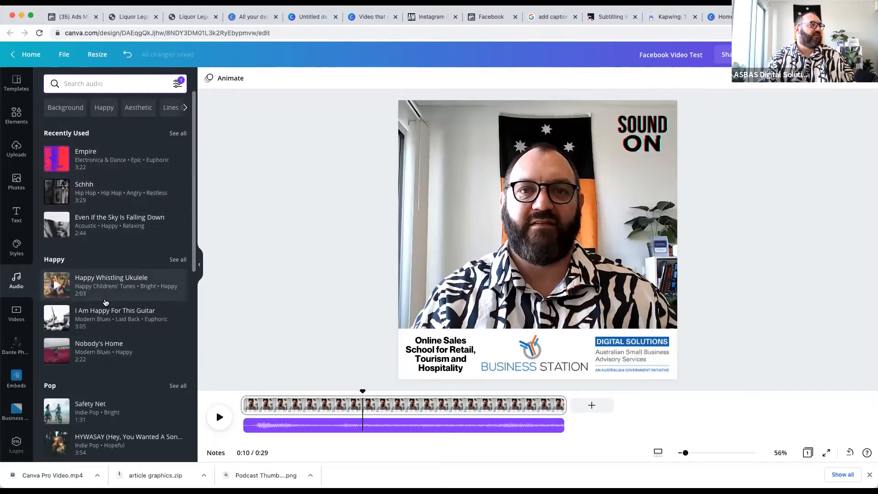
scroll(104, 303, down, 1)
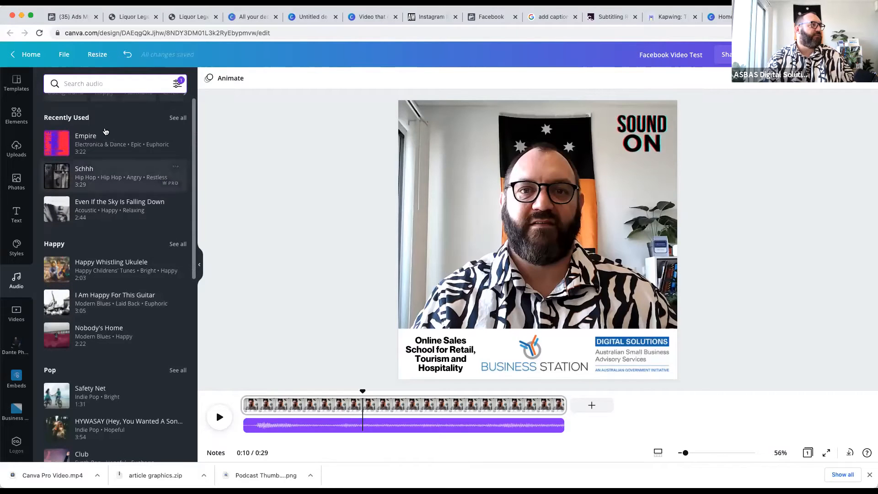
Step: Add the Instrumentals filter to the Free audio filter, look up the "Happy" category, and clear that search
click(176, 85)
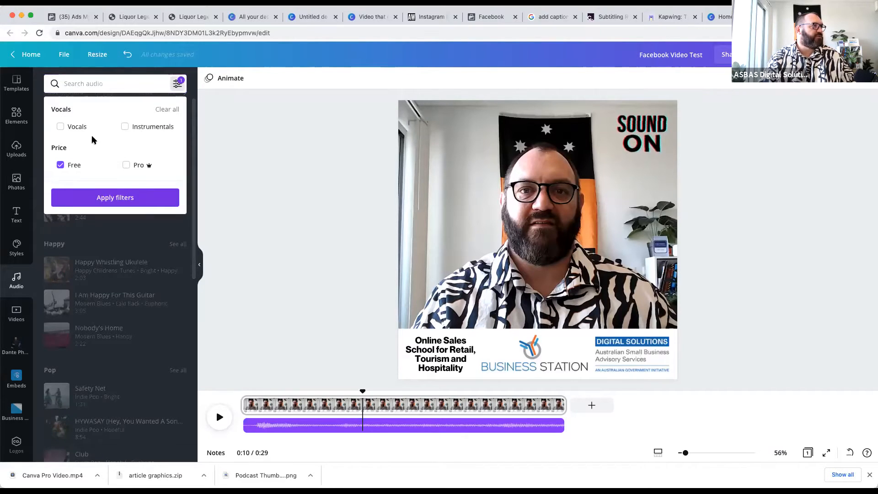
click(124, 127)
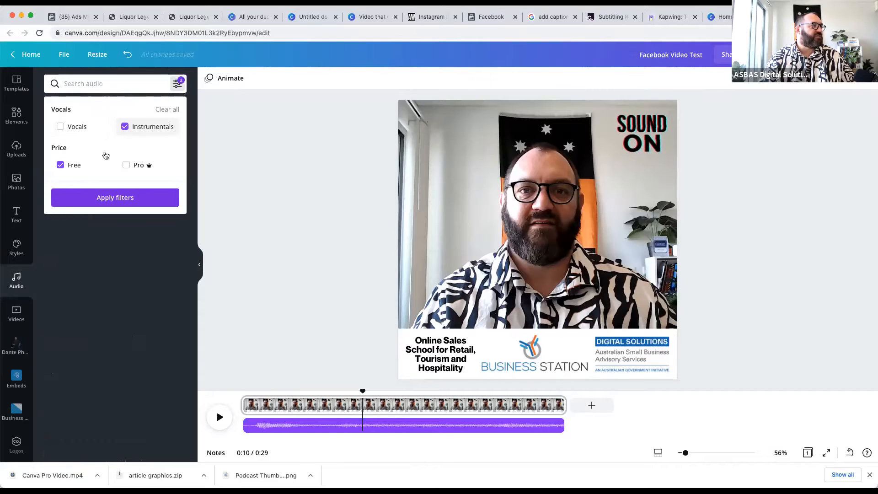
click(113, 199)
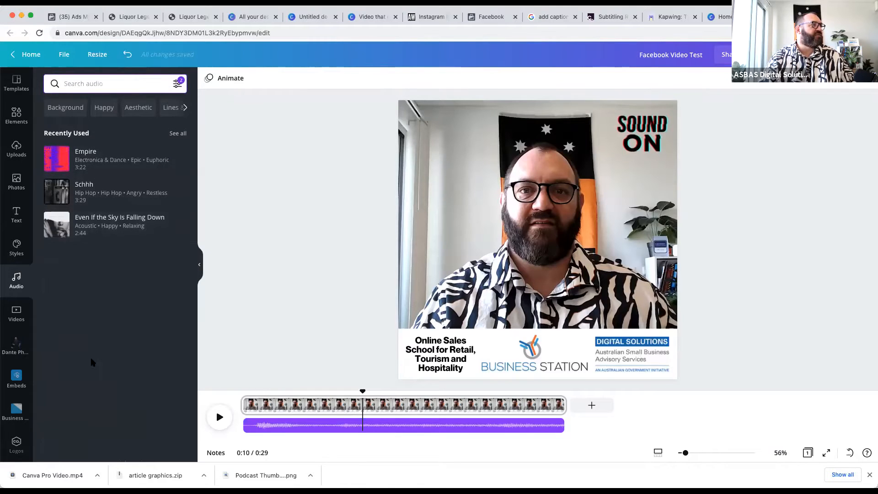
click(102, 109)
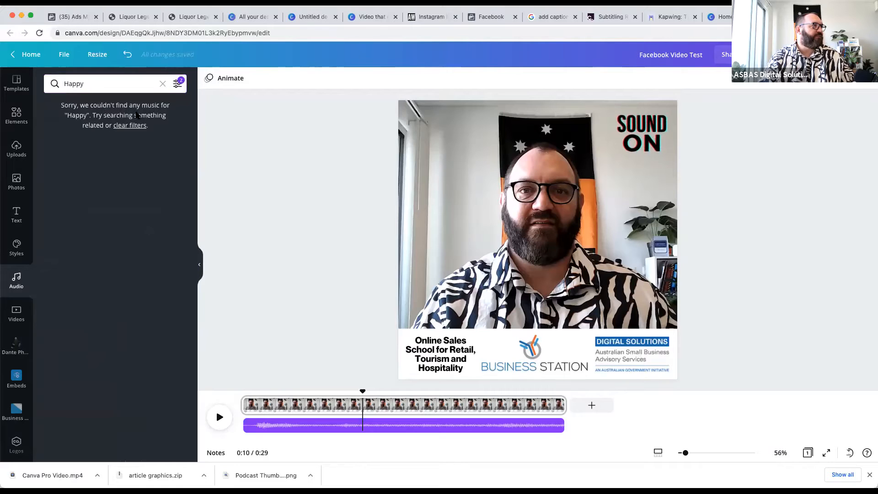
click(162, 85)
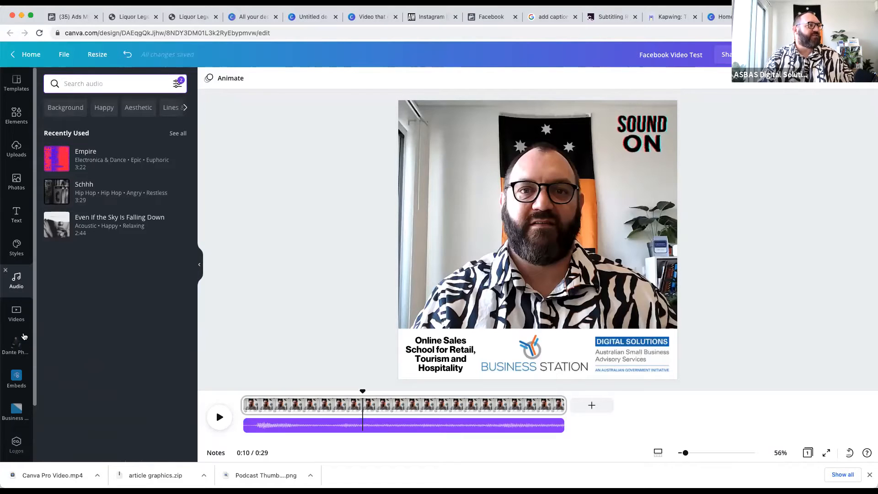
Step: Search the stock videos for "excited"
click(16, 313)
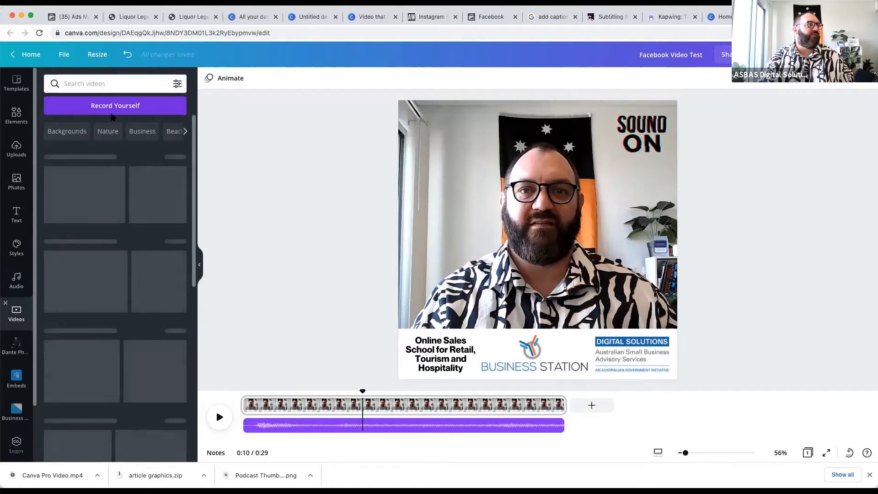
click(82, 84)
text(ecited)
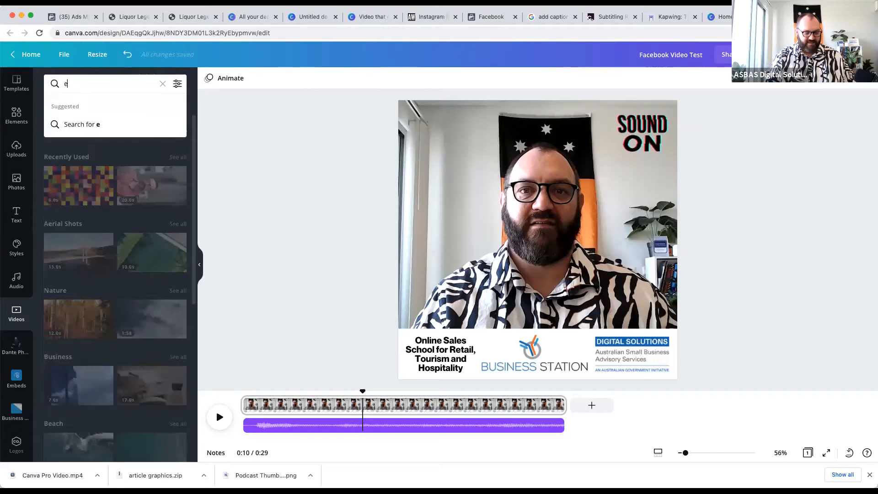
key(BackSpace)
key(BackSpace)
key(BackSpace)
key(BackSpace)
key(BackSpace)
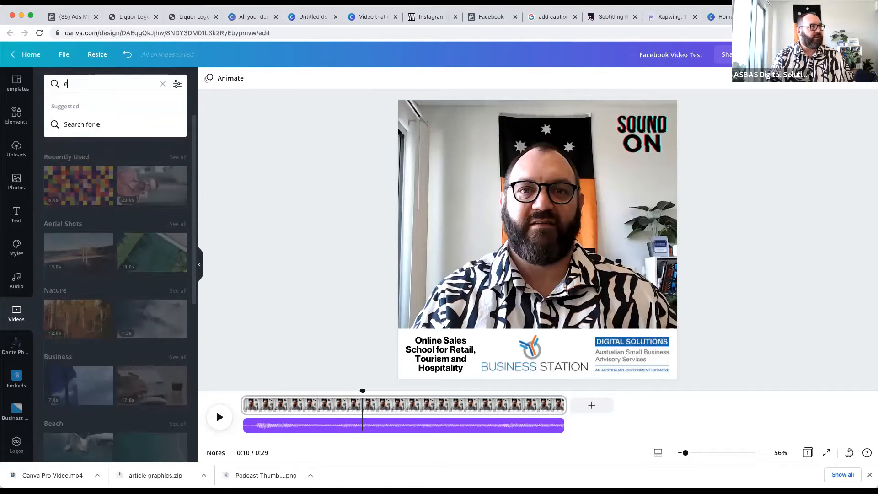
text(xcited)
key(Return)
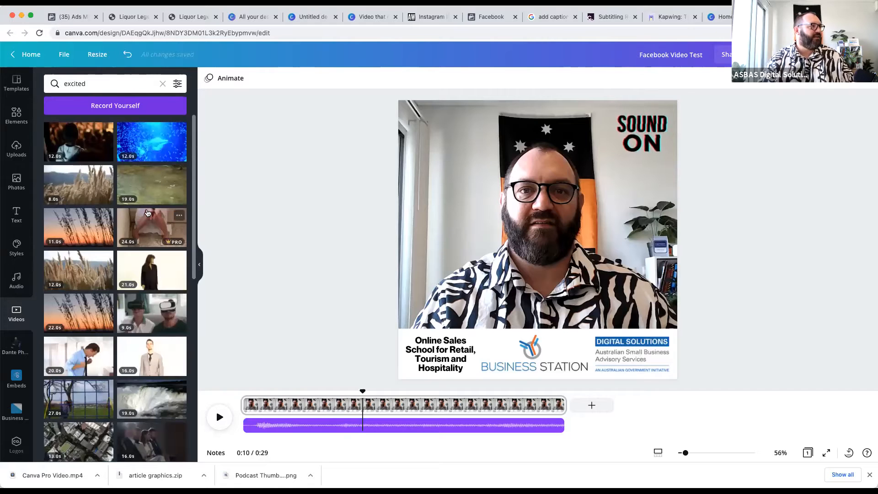
Step: Add the clip of the man in a blue shirt, shrink it to about 364 × 205, and place it above the heading
click(83, 359)
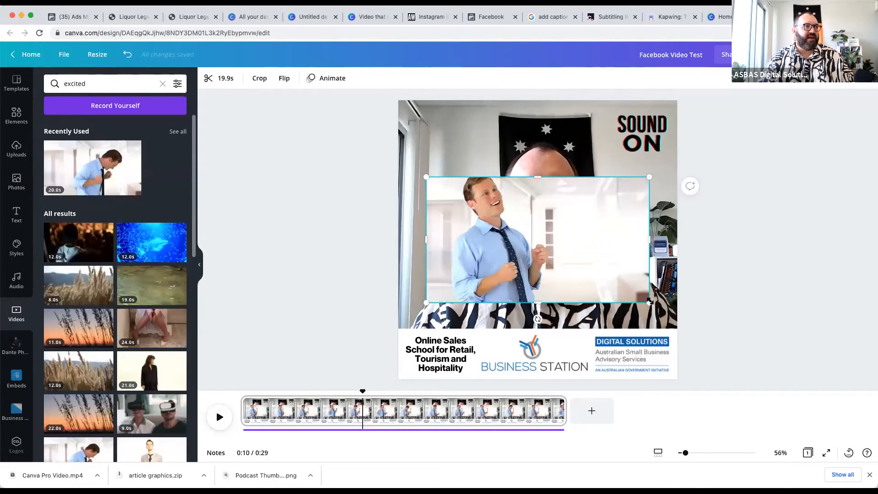
drag(638, 300, 520, 230)
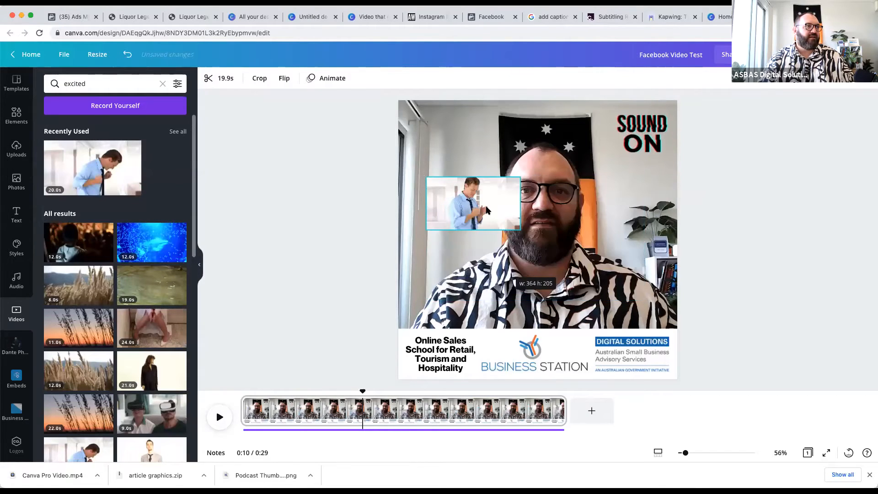
drag(471, 152, 463, 260)
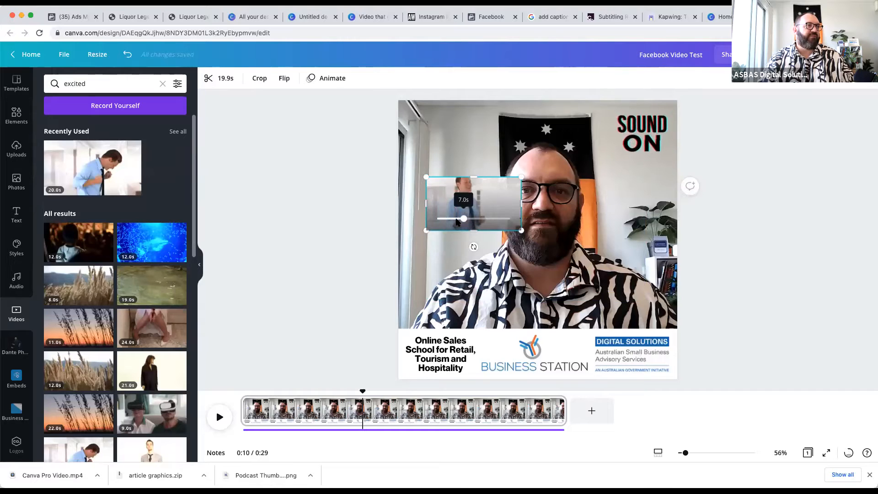
drag(446, 201, 439, 280)
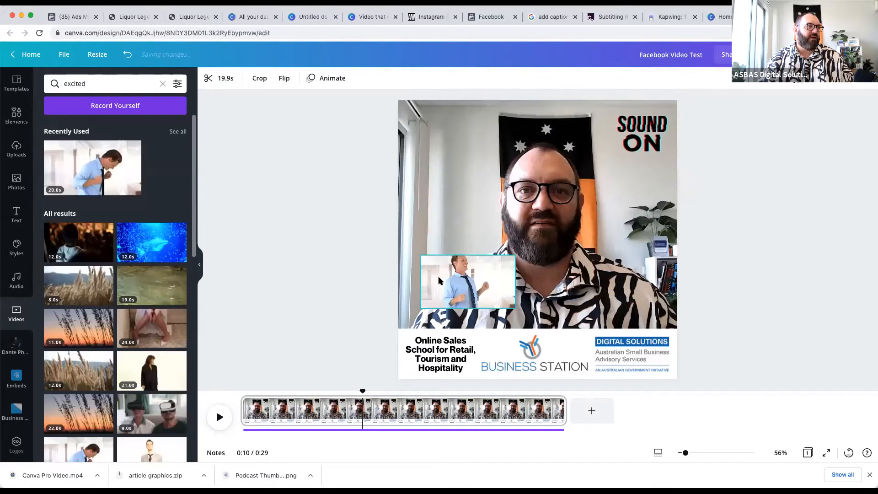
click(785, 210)
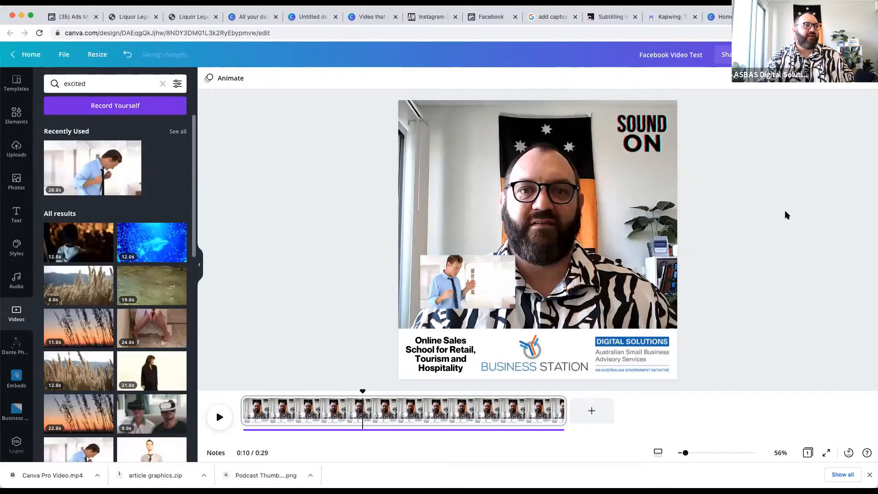
click(446, 288)
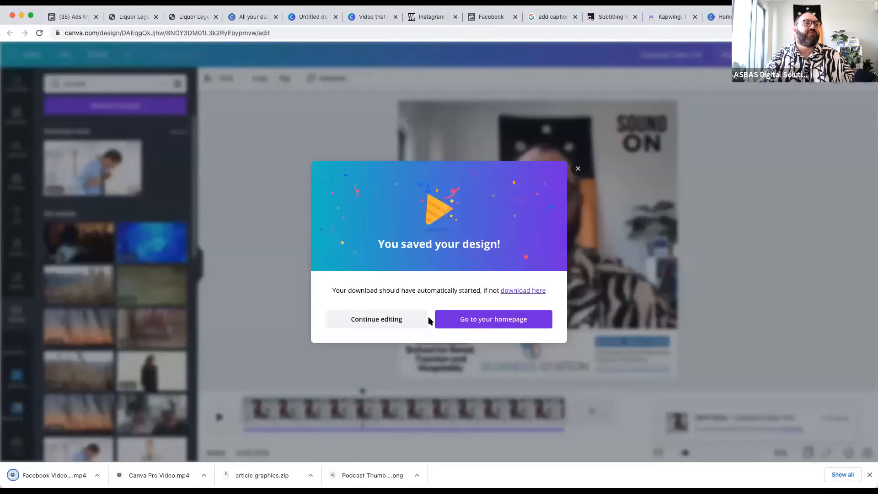
Step: Dismiss the saved-design message, open the downloaded Facebook Video MP4 to check it, and return to the design
click(578, 169)
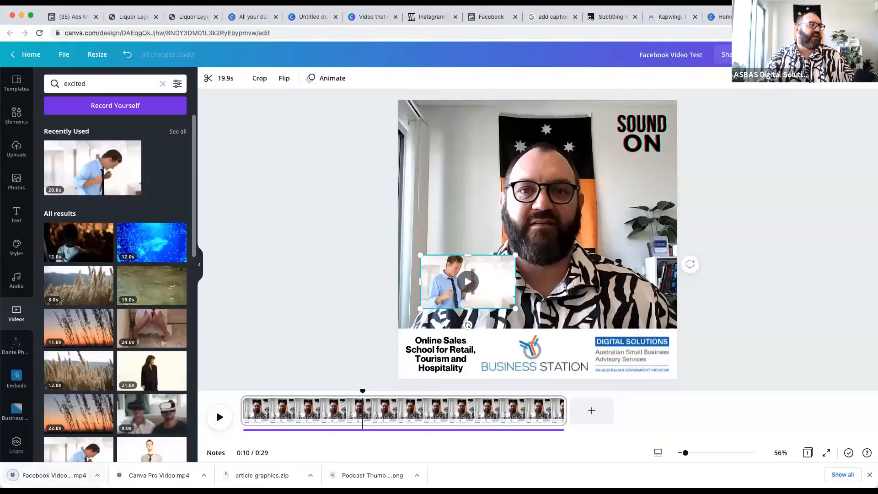
click(54, 475)
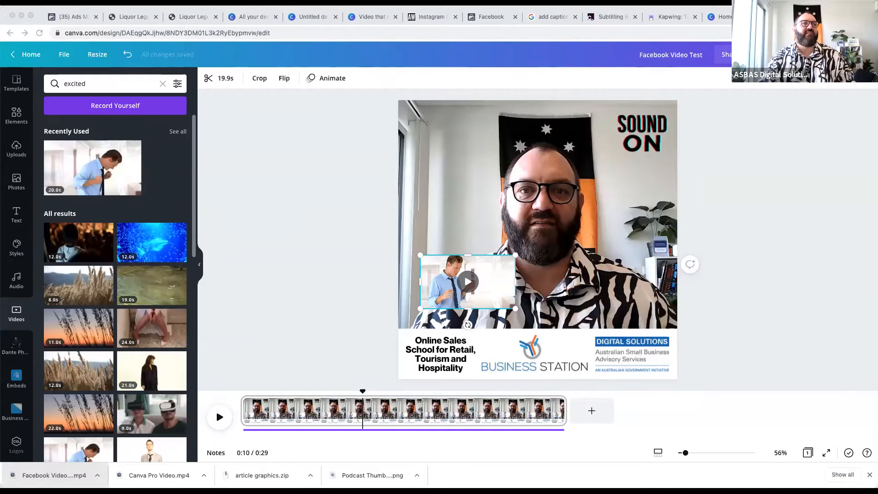
click(706, 155)
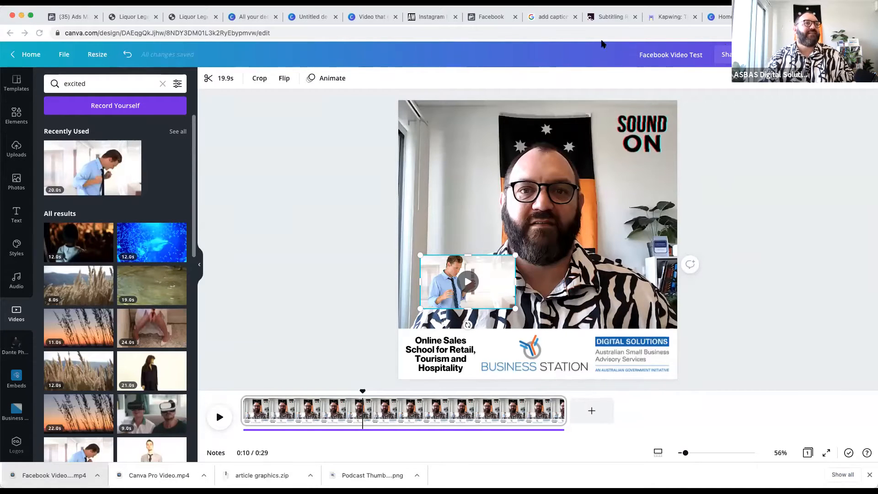
Step: Switch to the "Video that gets attention using Canva" presentation, present from slide 18 to the "Turning static graphics into video" slide, and exit full screen
click(720, 17)
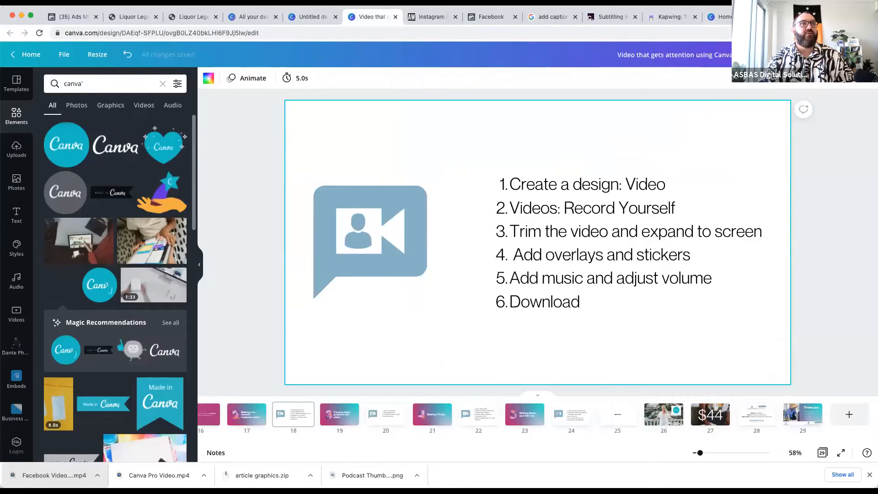
click(801, 54)
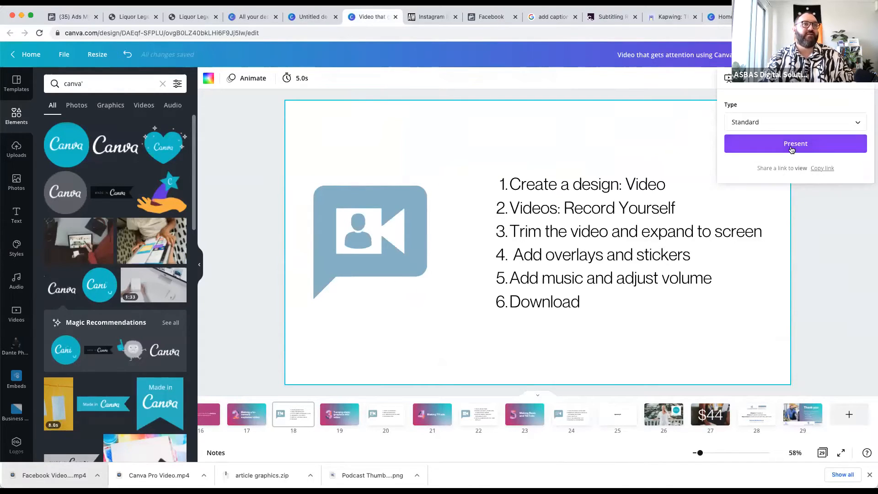
click(795, 144)
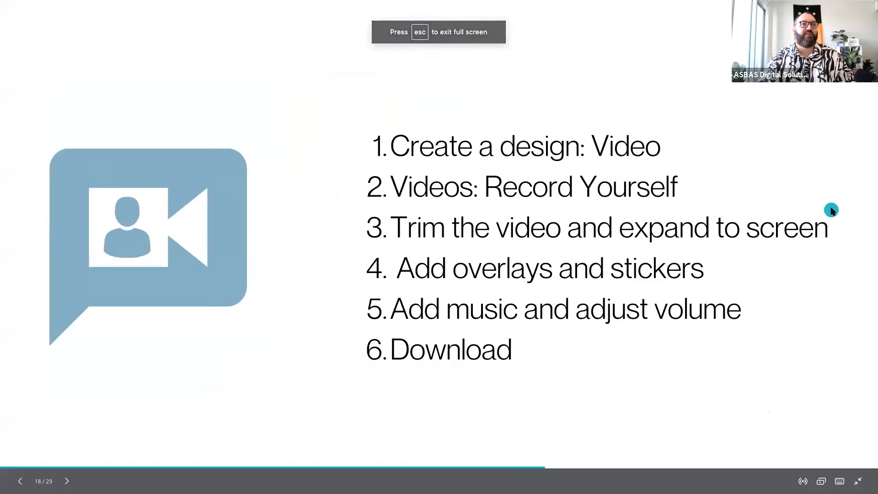
click(831, 208)
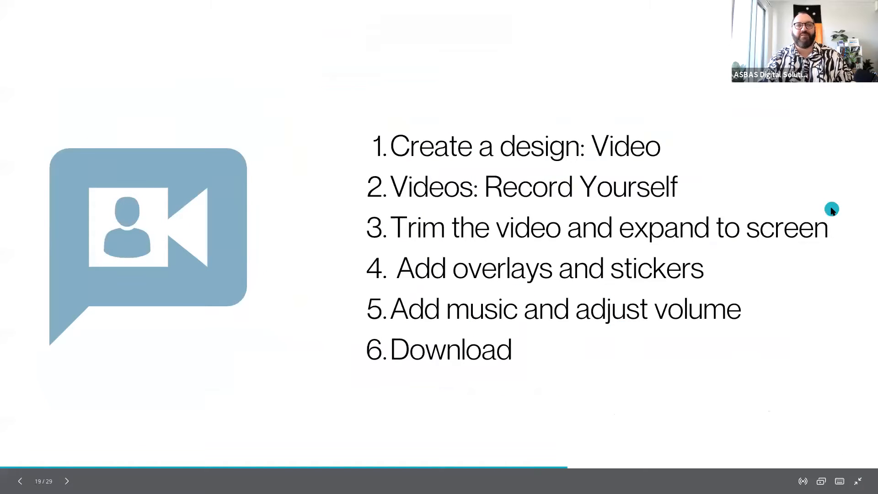
click(833, 211)
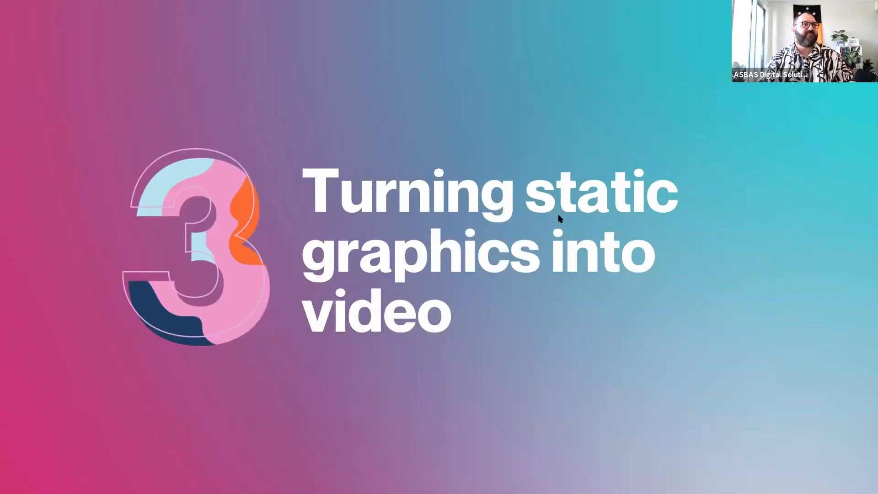
key(Escape)
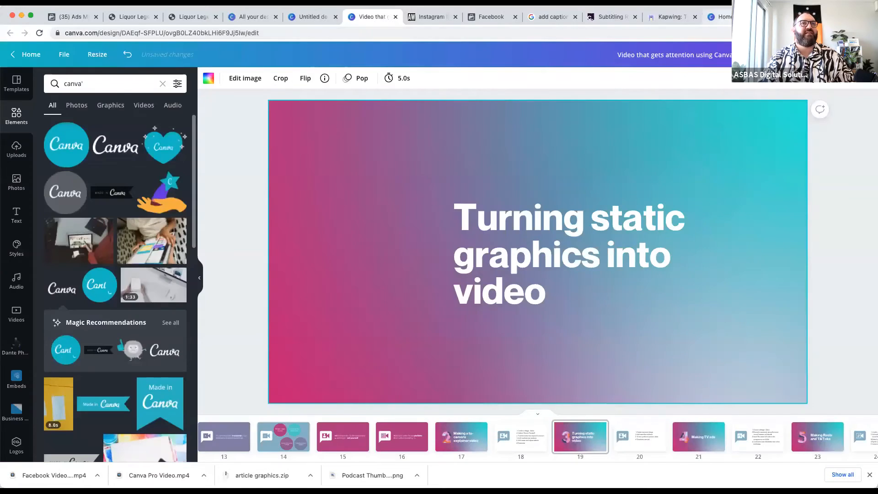
Step: From the Canva home page, search the design types for "facebook" and create a new Facebook Post design
click(724, 17)
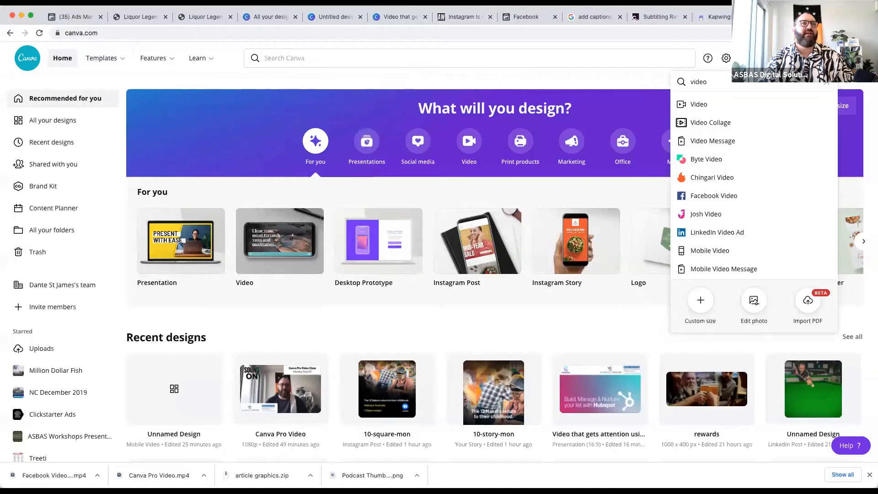
key(Escape)
click(801, 58)
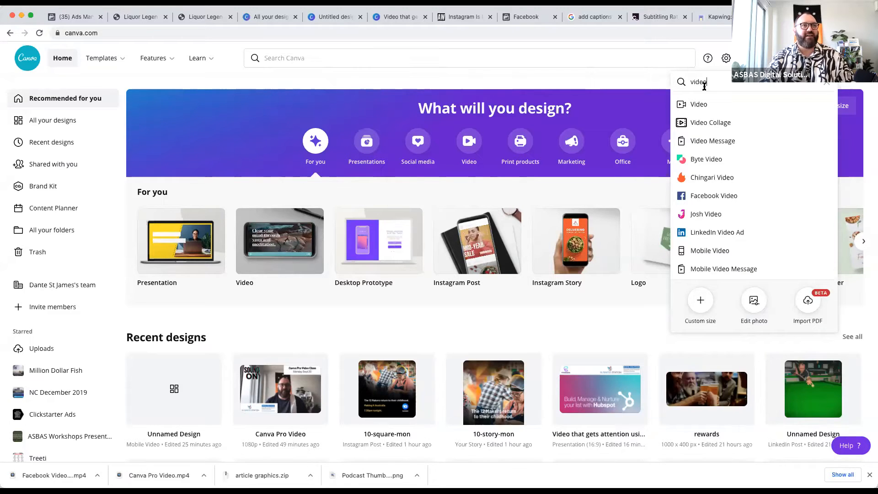
double_click(722, 82)
text(f)
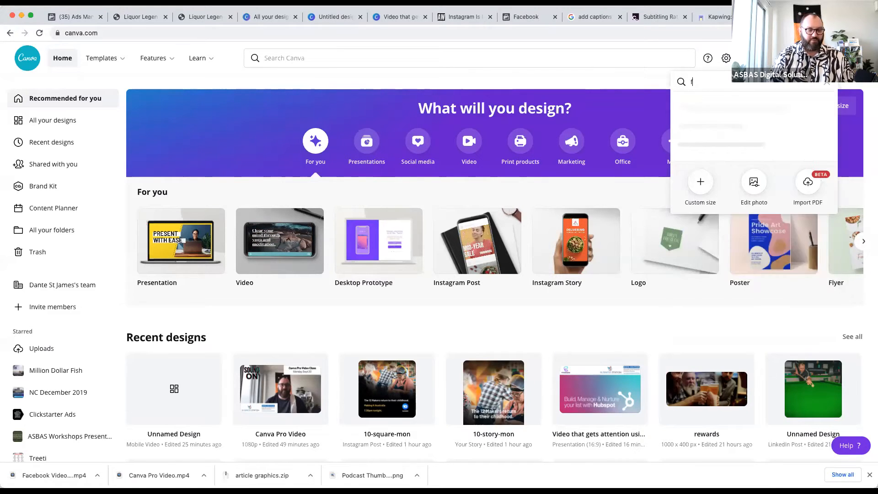
text(acebook)
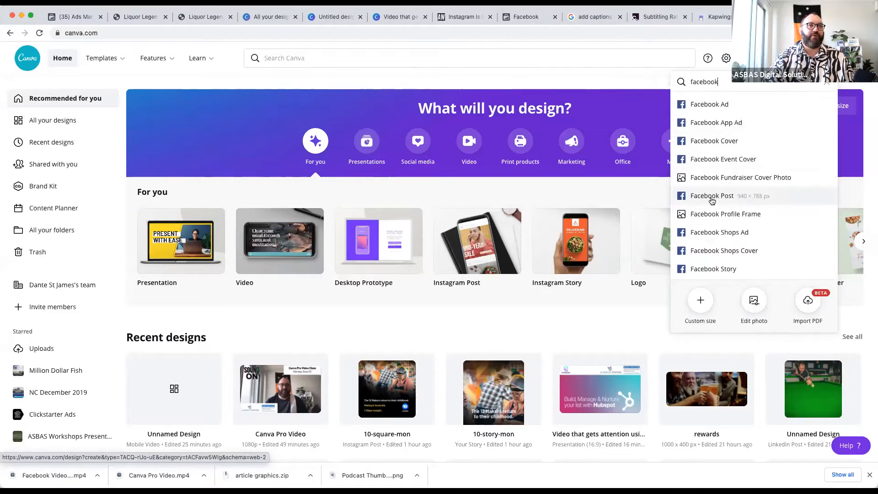
click(712, 197)
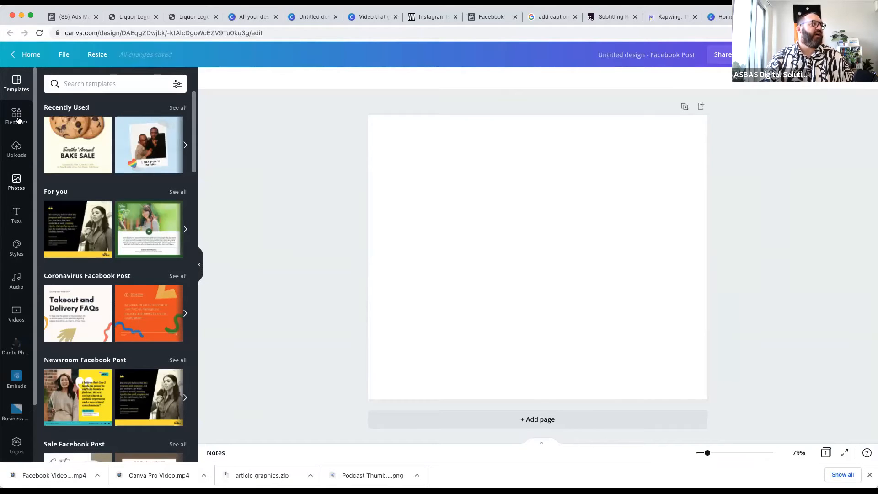
Step: Apply the "Just Sold" house template from the Sale Facebook Post templates to the blank page
scroll(115, 291, down, 5)
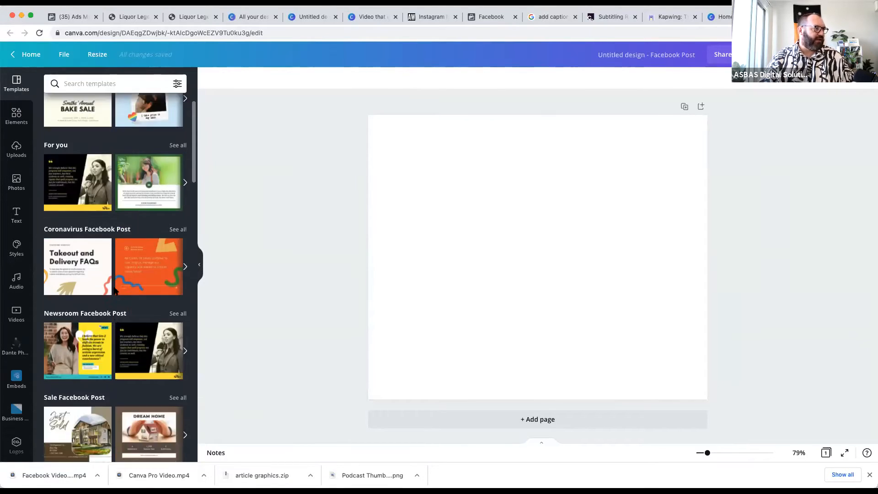
scroll(116, 292, down, 1)
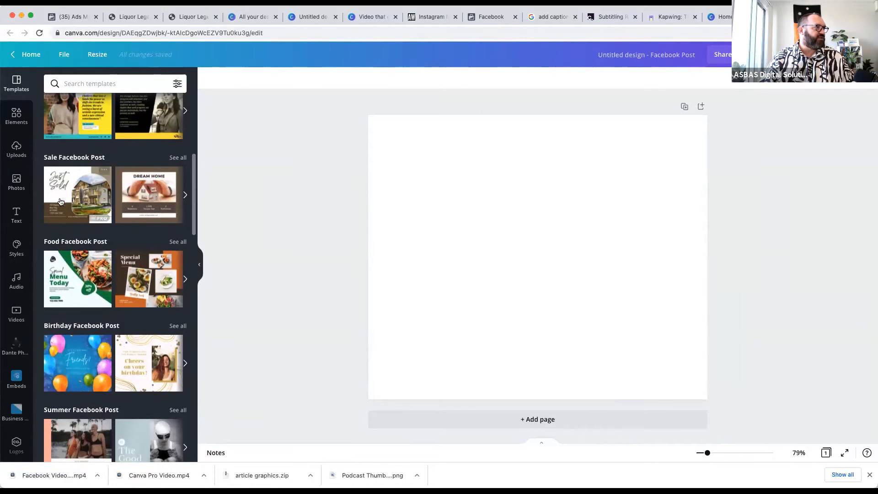
click(91, 197)
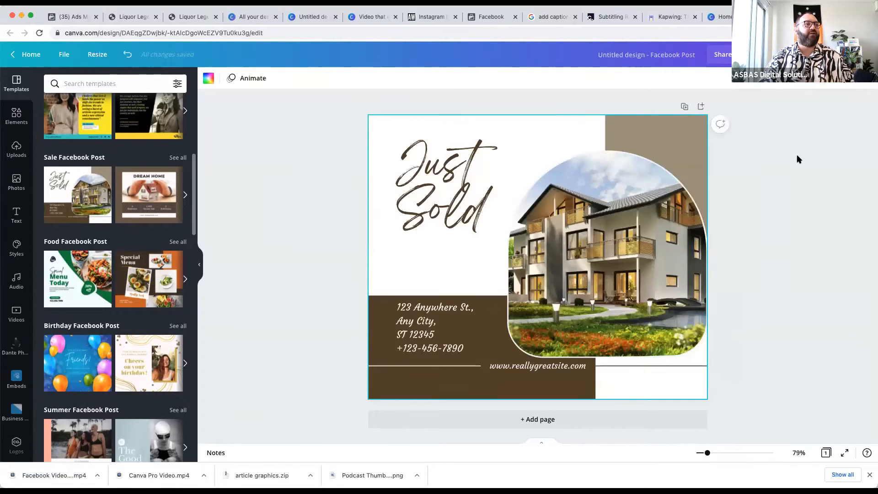
click(770, 154)
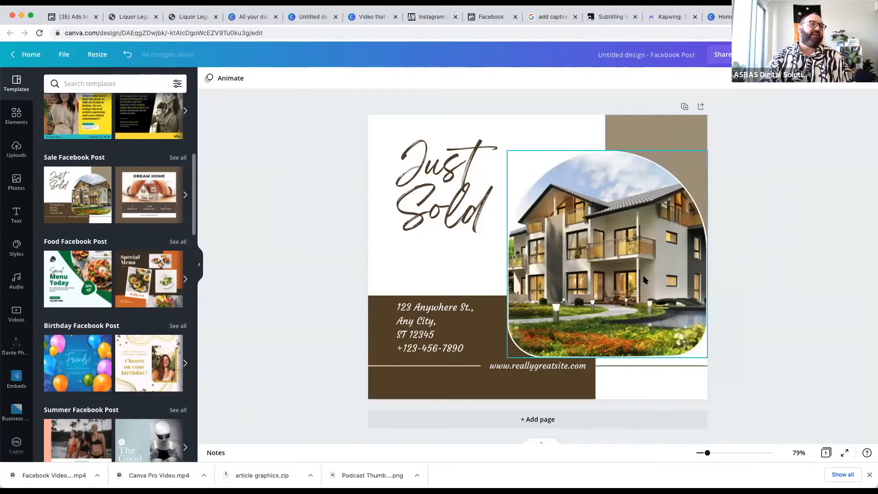
Step: Apply the Photo Zoom animation to the arched house photo
click(619, 236)
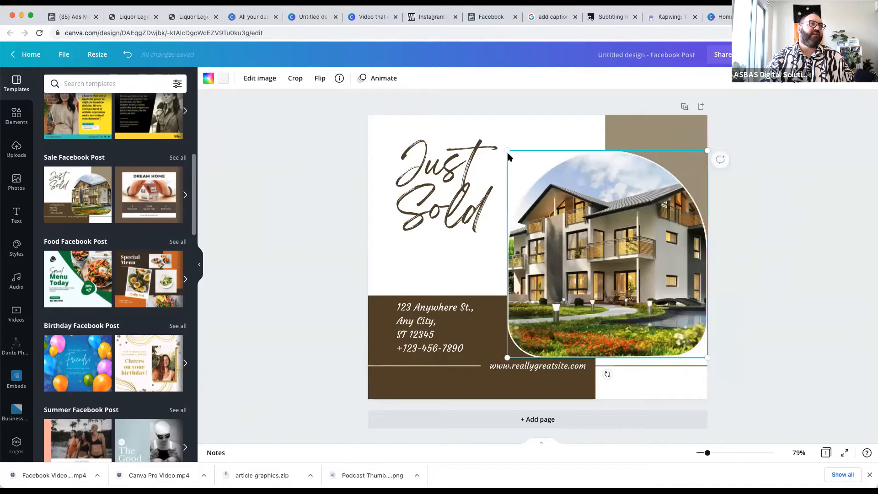
click(383, 79)
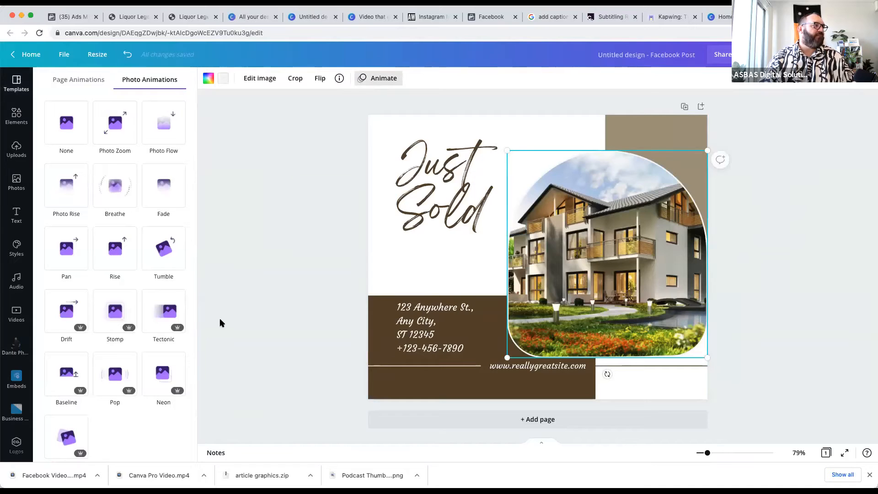
click(110, 128)
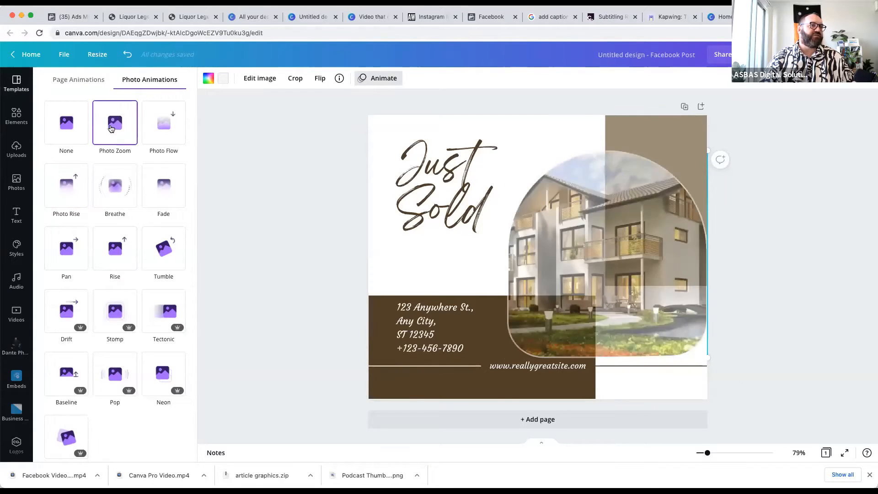
click(111, 129)
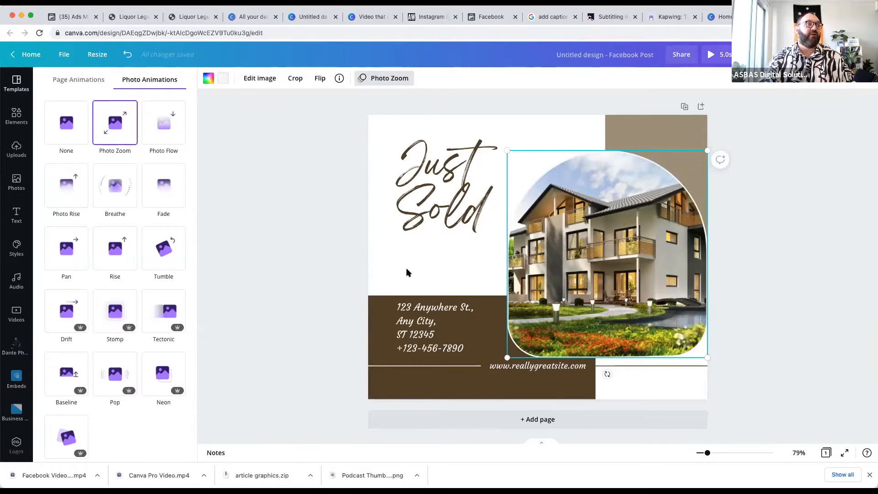
Step: Apply the Pop text animation to the "Just Sold" heading
click(433, 185)
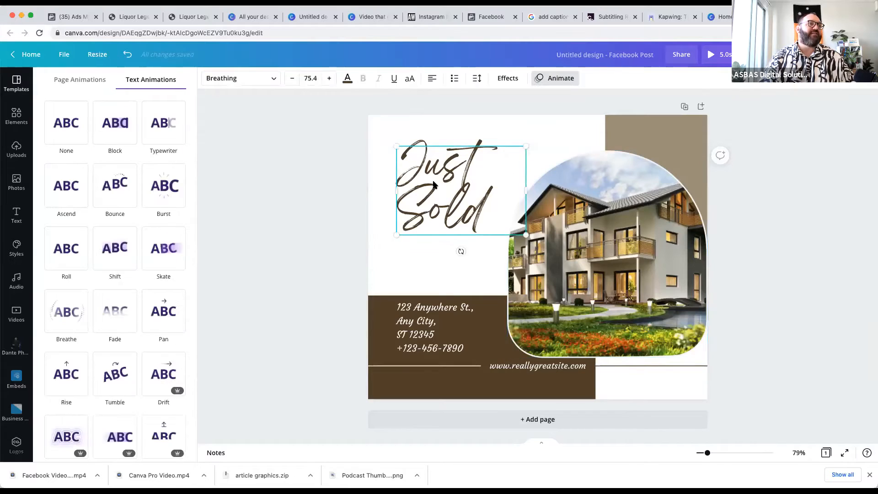
click(544, 82)
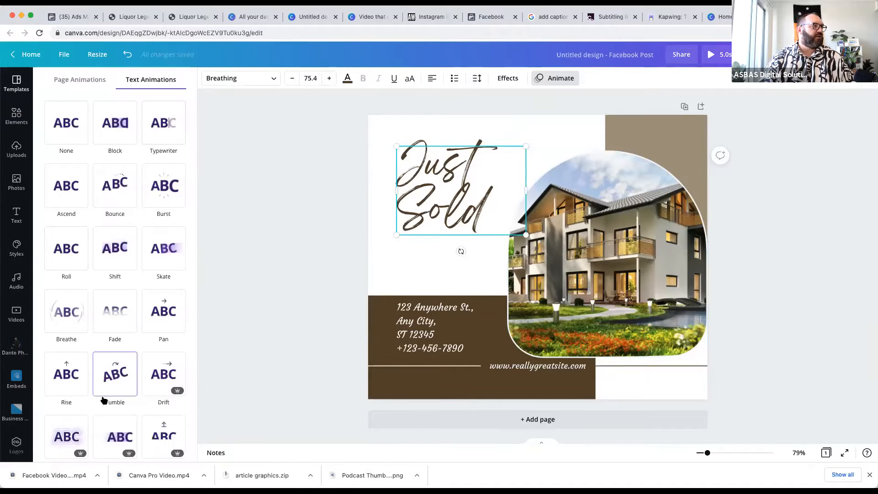
scroll(104, 380, down, 2)
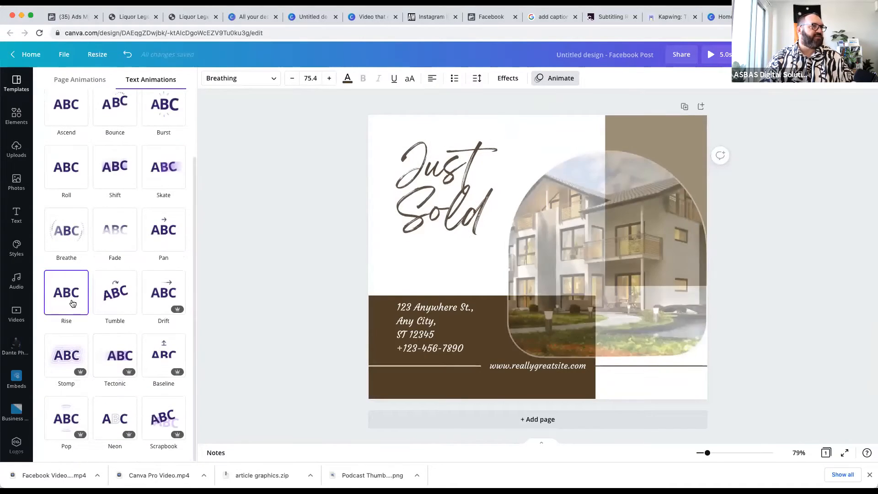
click(66, 423)
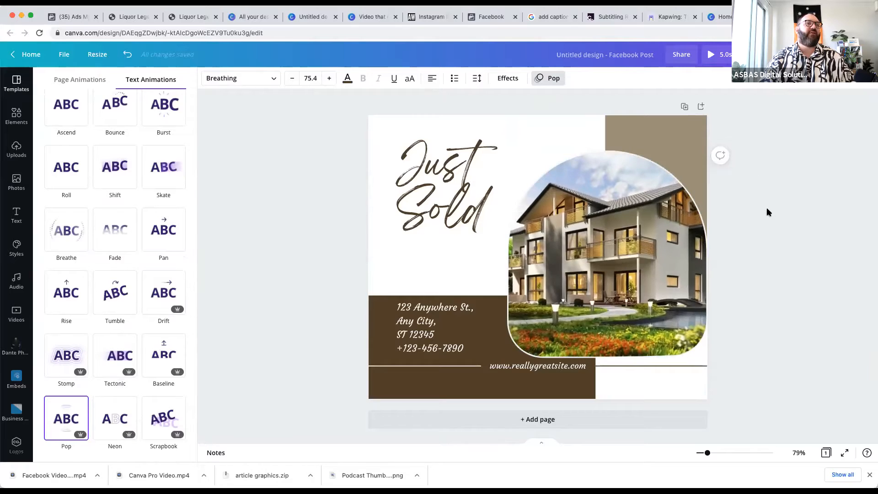
Step: Apply the Pan element animation to the dark brown rectangle behind the address text
click(471, 377)
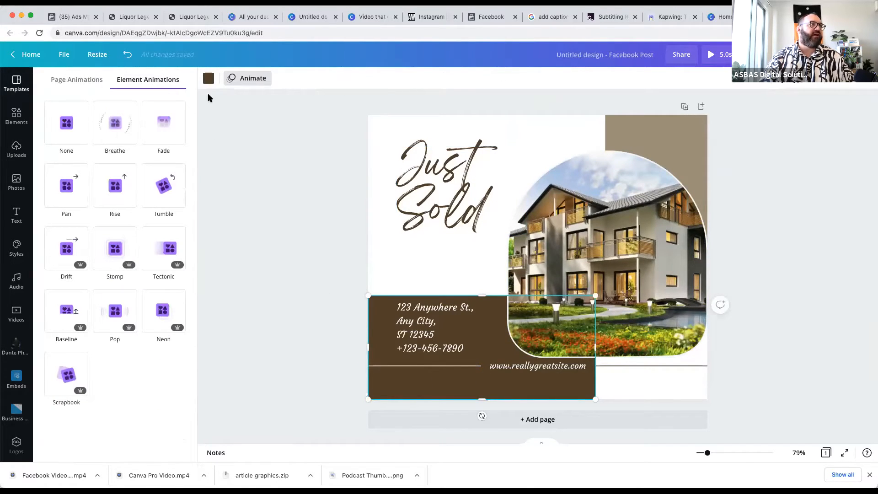
click(208, 79)
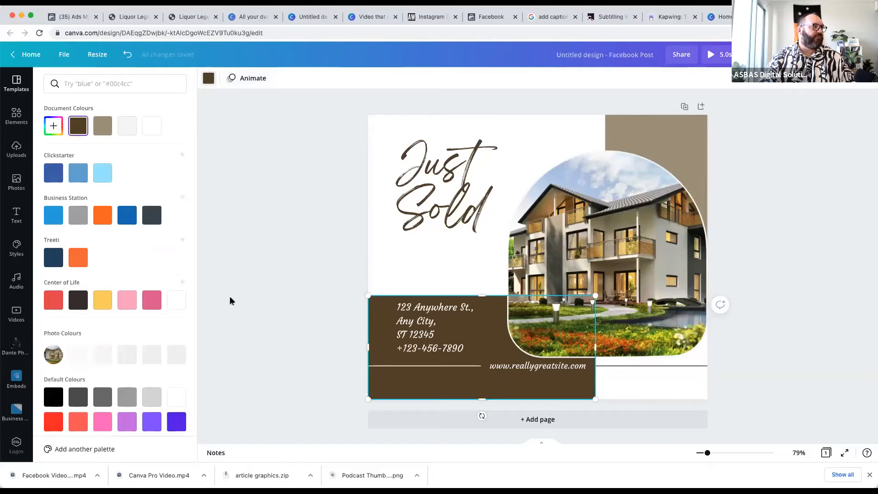
click(243, 80)
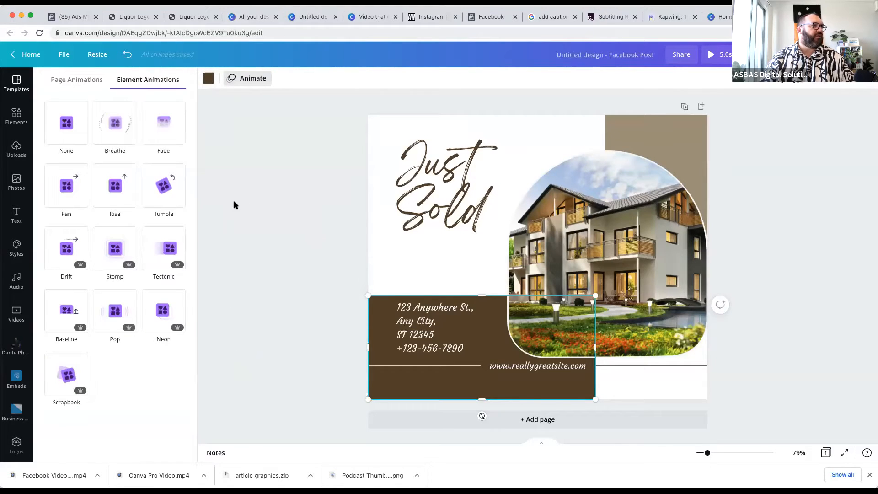
click(65, 191)
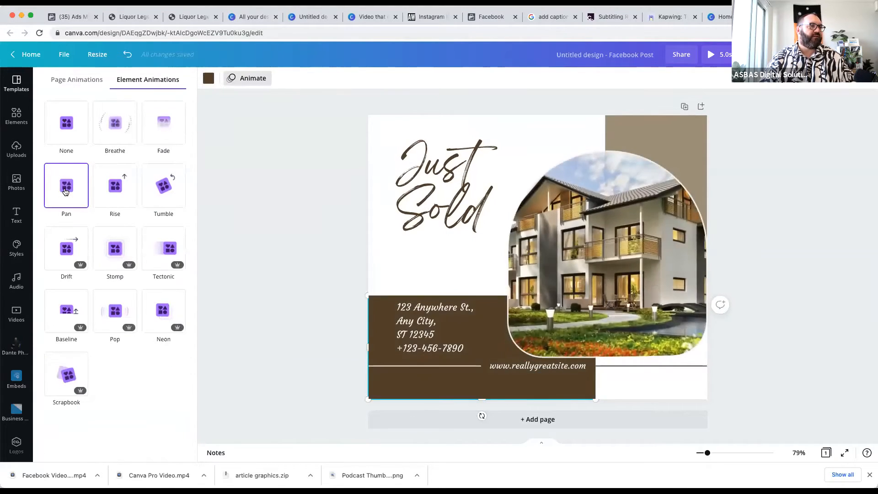
Step: Apply the Baseline animation to the light brown rectangle behind the house photo, and preview the animated design as a video
click(659, 126)
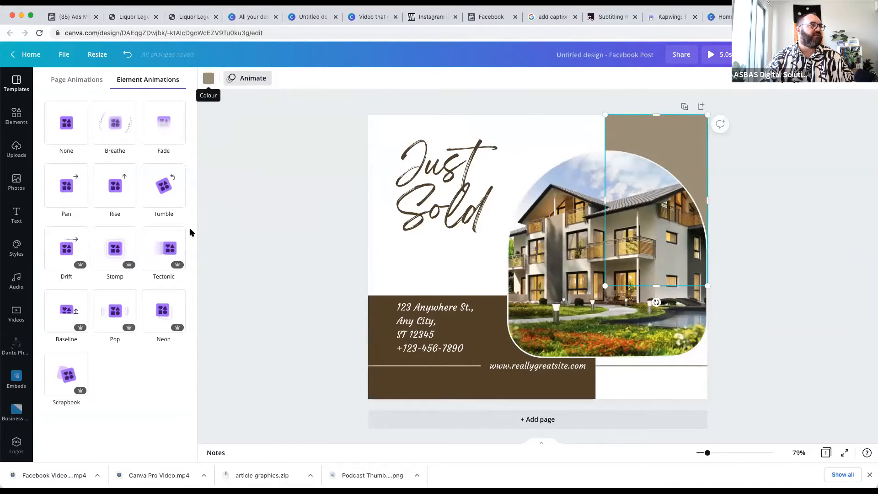
click(64, 311)
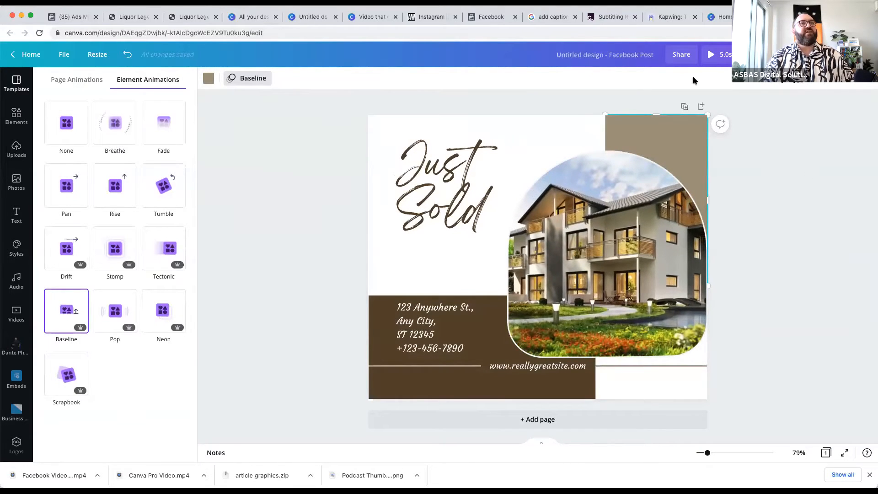
click(711, 58)
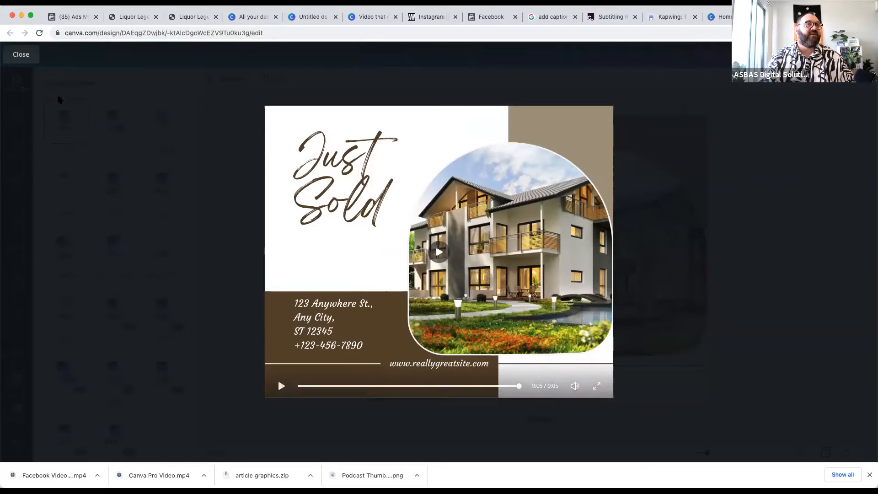
click(26, 62)
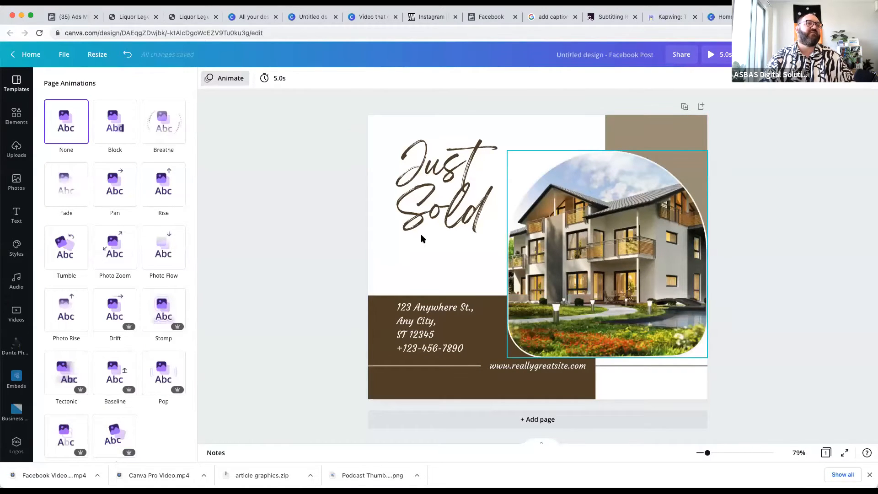
Step: Add a second page and apply the "Dream Home" template from the Sale Facebook Post templates to it
click(531, 419)
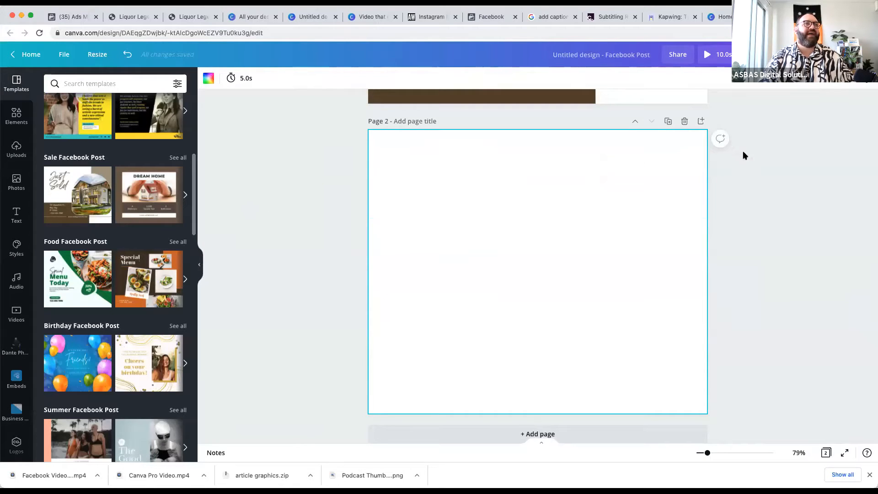
click(133, 201)
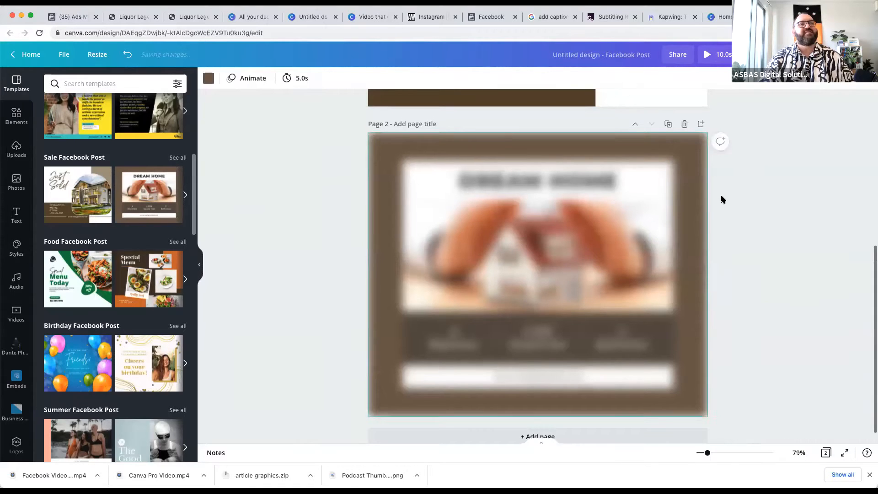
scroll(722, 200, up, 5)
scroll(721, 199, down, 5)
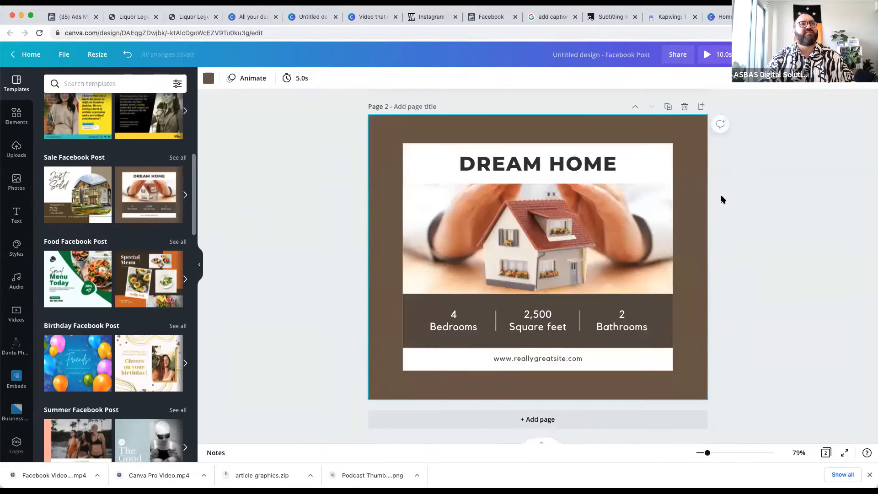
scroll(721, 198, up, 5)
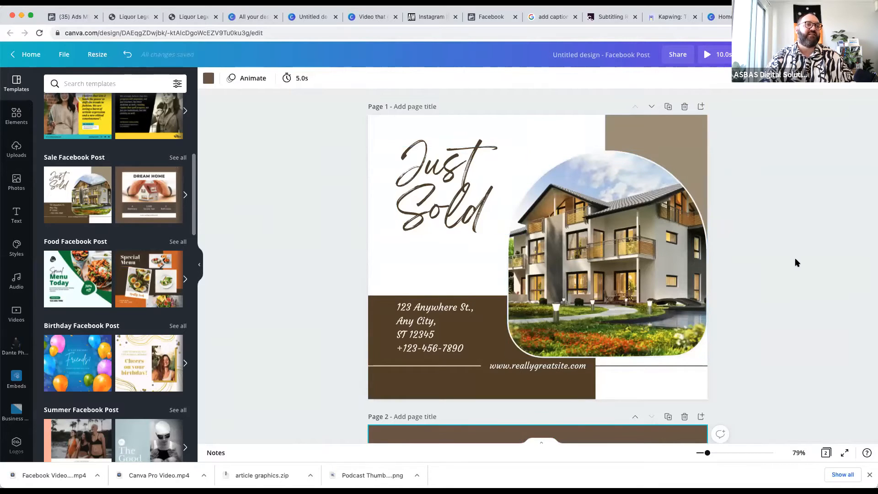
Step: Apply the Rise photo animation to the model house photo on page 2
scroll(795, 257, down, 6)
click(570, 272)
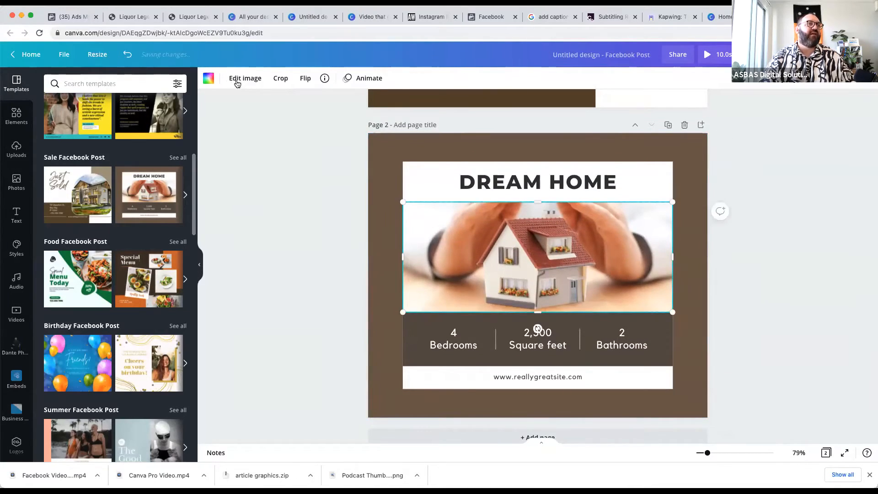
click(361, 78)
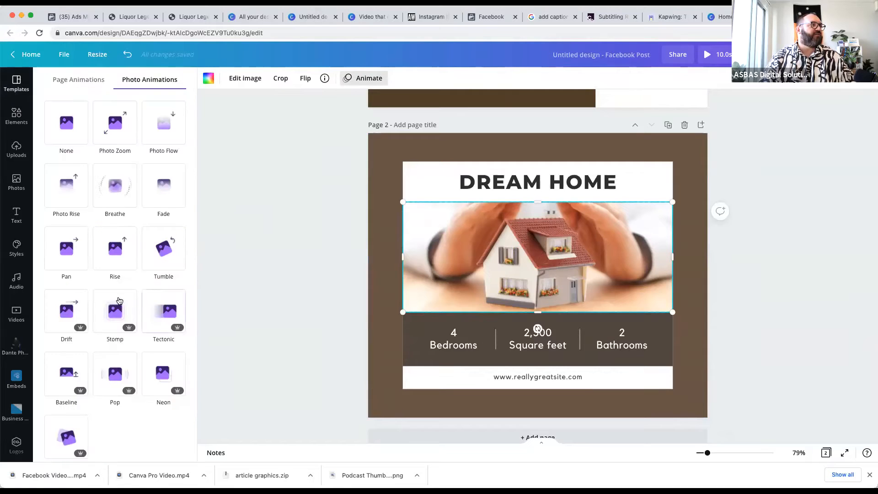
click(116, 249)
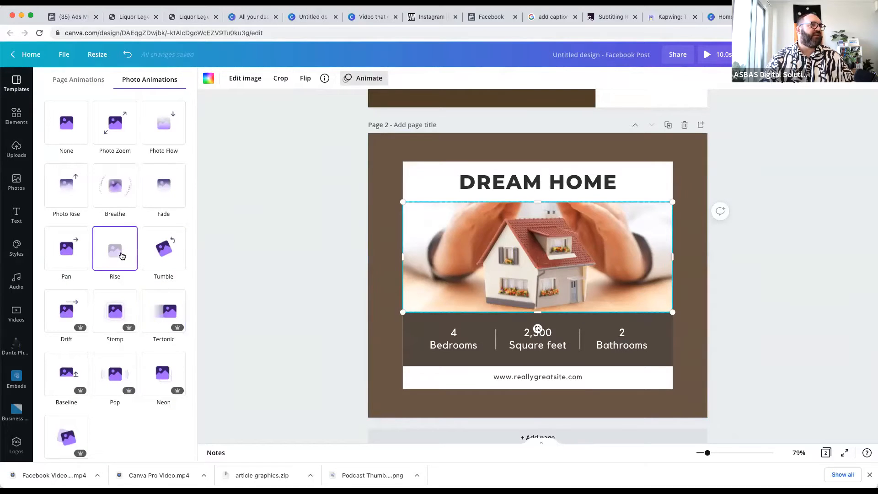
Step: Apply the Pop text animation to the "DREAM HOME" heading on page 2
click(463, 184)
click(67, 365)
scroll(66, 371, down, 1)
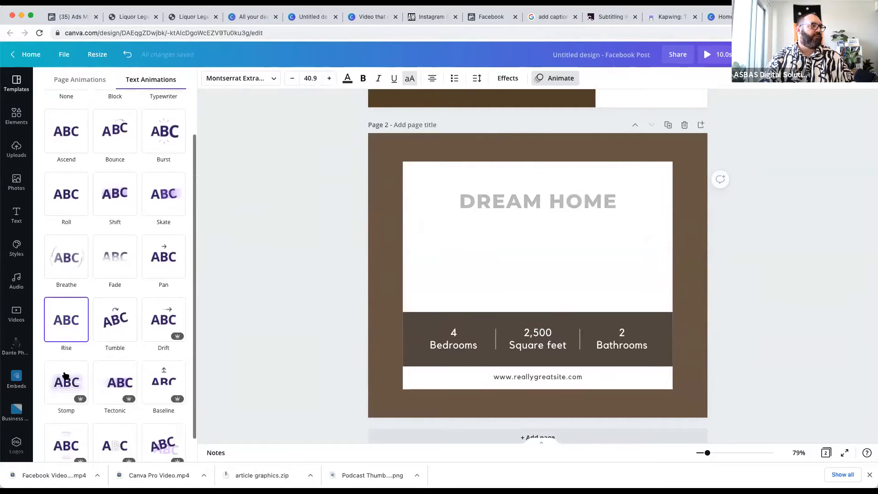
scroll(64, 375, down, 1)
click(67, 417)
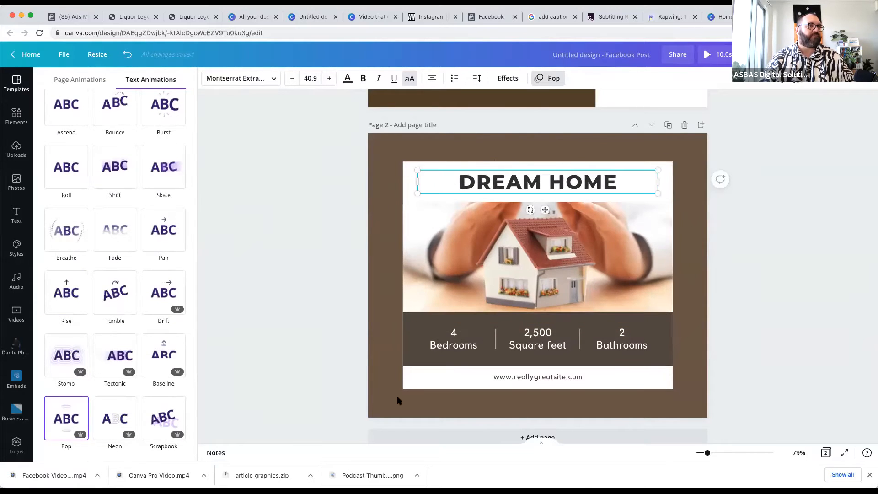
Step: Apply the Neon text animation to the Bedrooms, Square feet and Bathrooms texts together on page 2
click(455, 343)
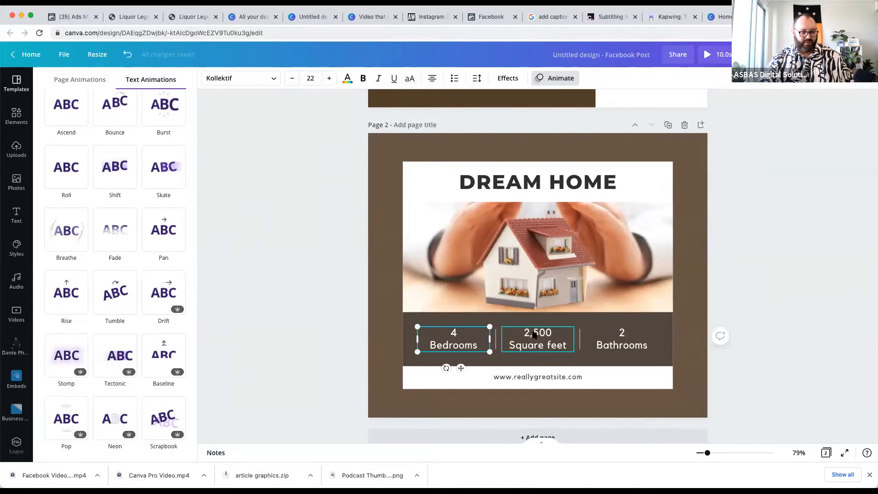
shift+click(534, 335)
shift+click(585, 351)
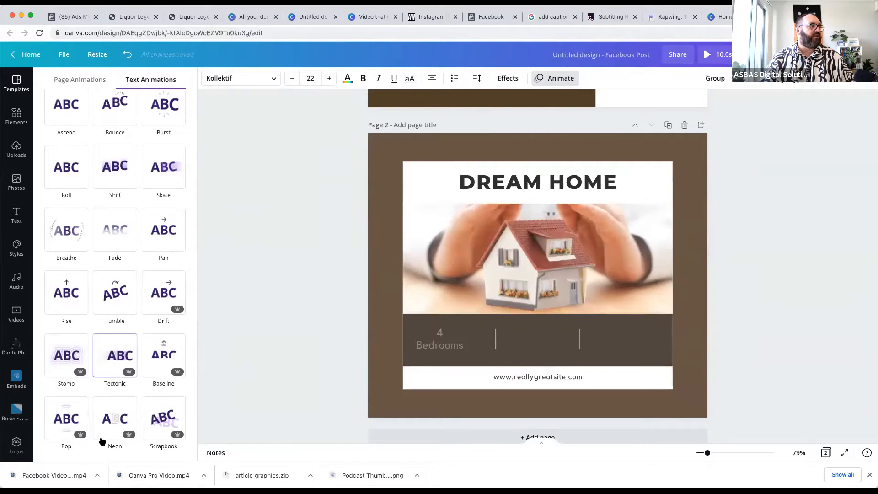
click(115, 418)
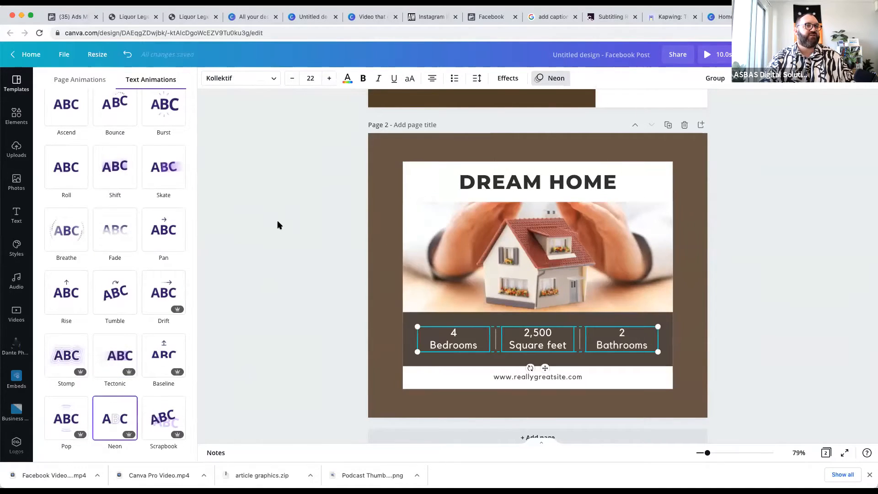
click(734, 224)
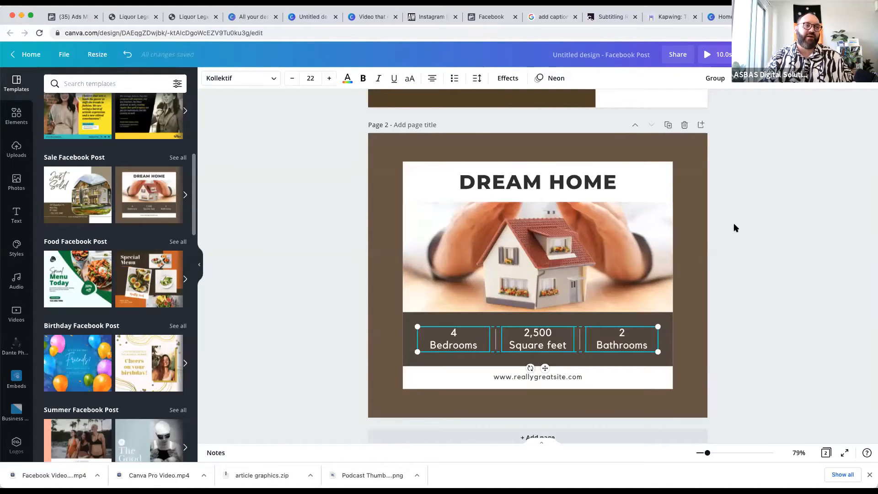
scroll(734, 228, up, 5)
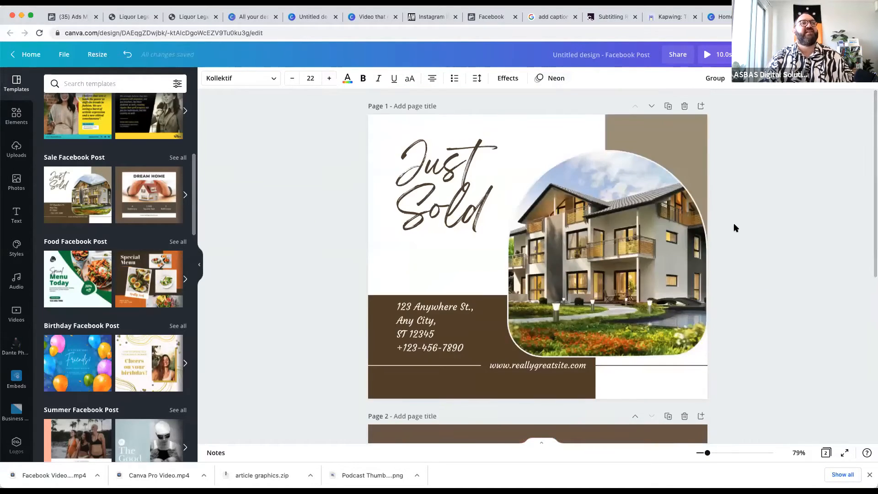
scroll(734, 227, down, 5)
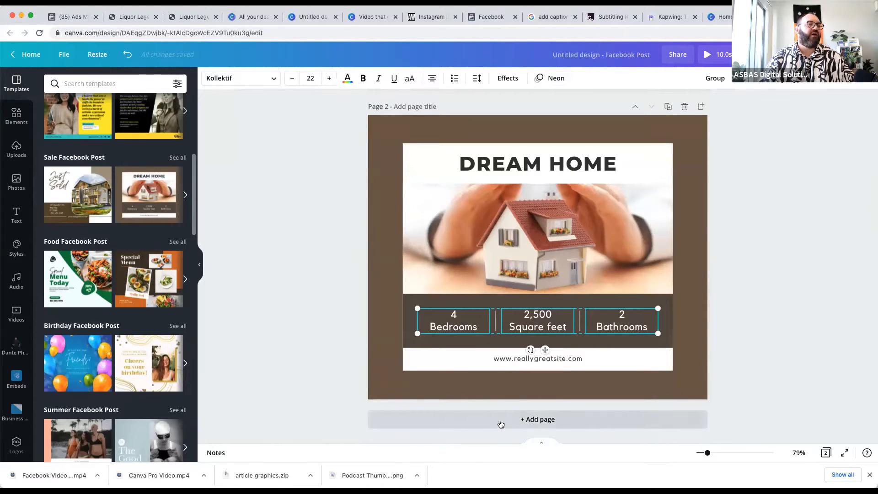
Step: Add a third page and apply the "Open House" template from the Sale Facebook Post templates to it
click(482, 419)
click(177, 158)
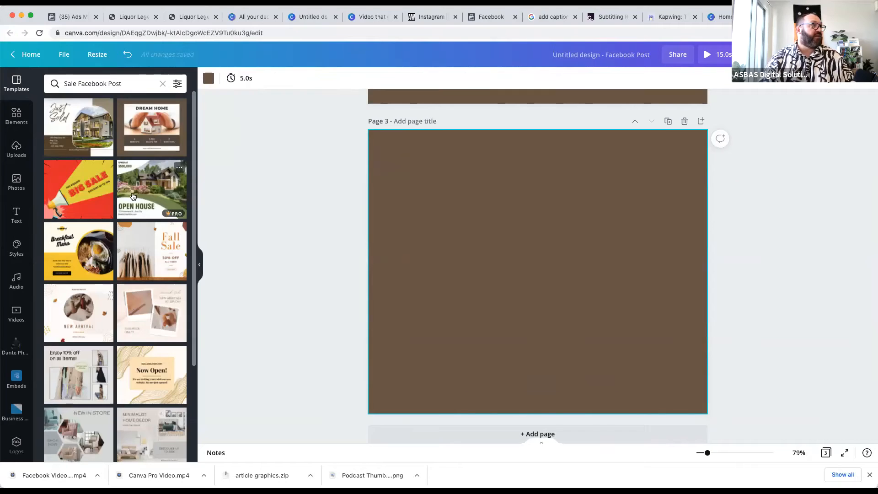
click(133, 197)
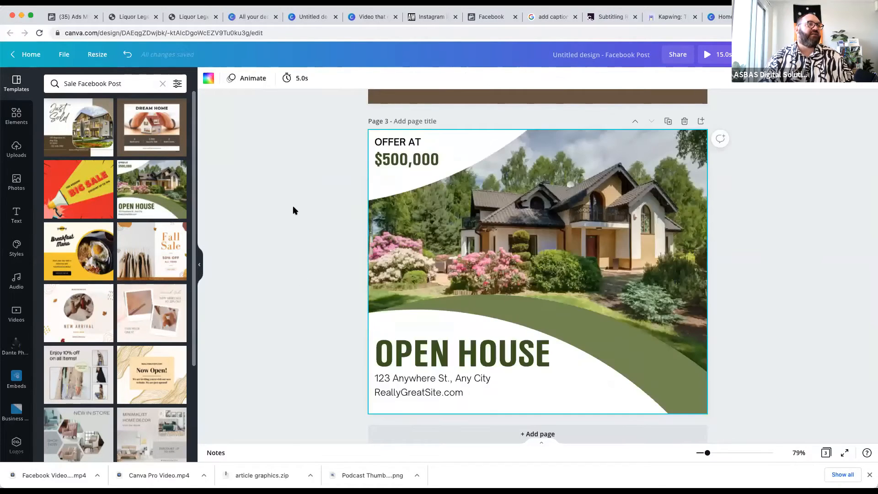
Step: Search the photos for "house" and replace the house picture on page 3 with the modern living room photo
click(15, 183)
click(92, 84)
text(house)
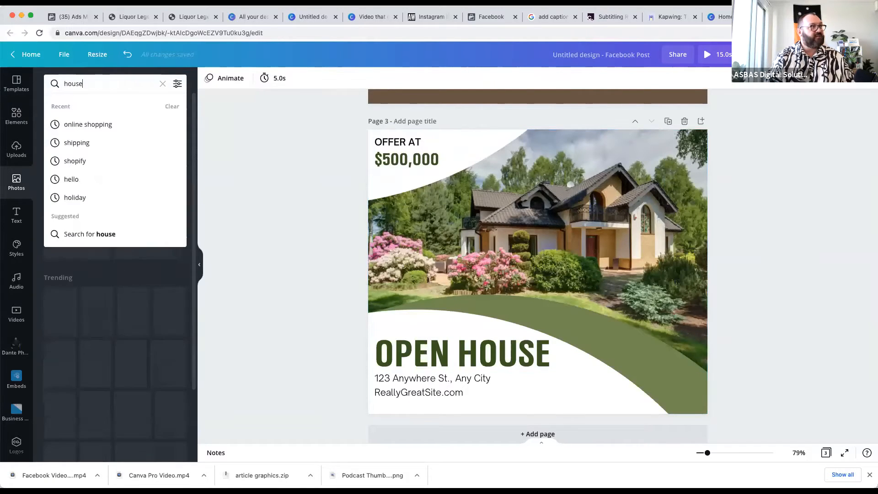
key(Return)
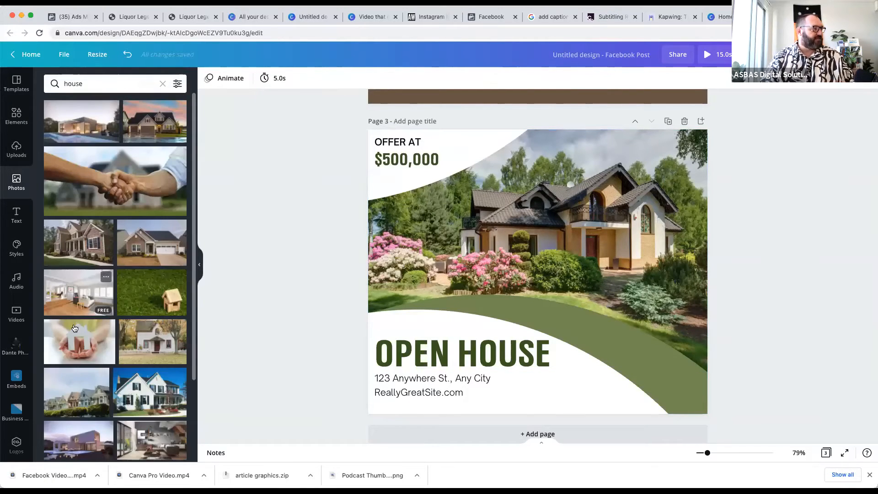
scroll(75, 328, down, 5)
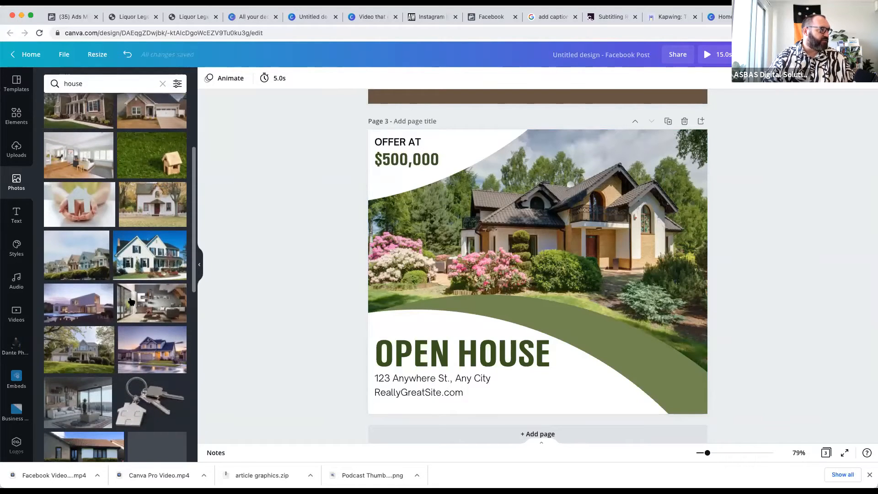
drag(130, 302, 434, 240)
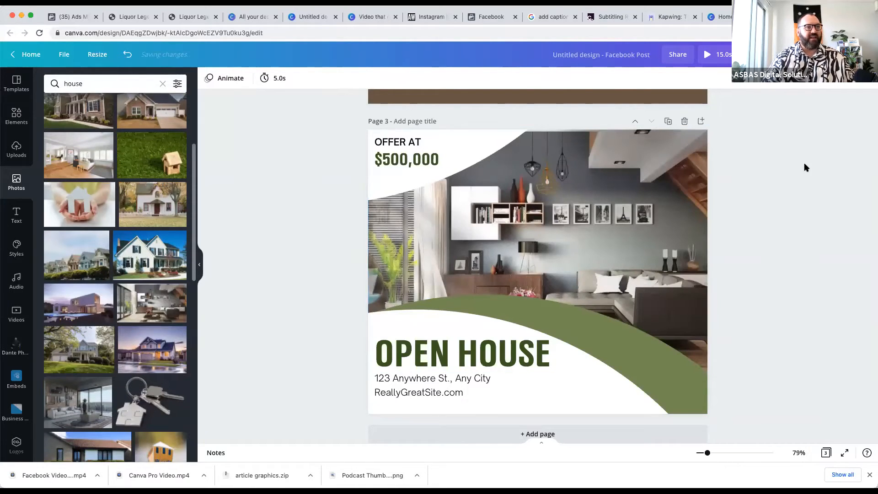
Step: Apply the Photo Rise animation to the living room photo on page 3
click(686, 208)
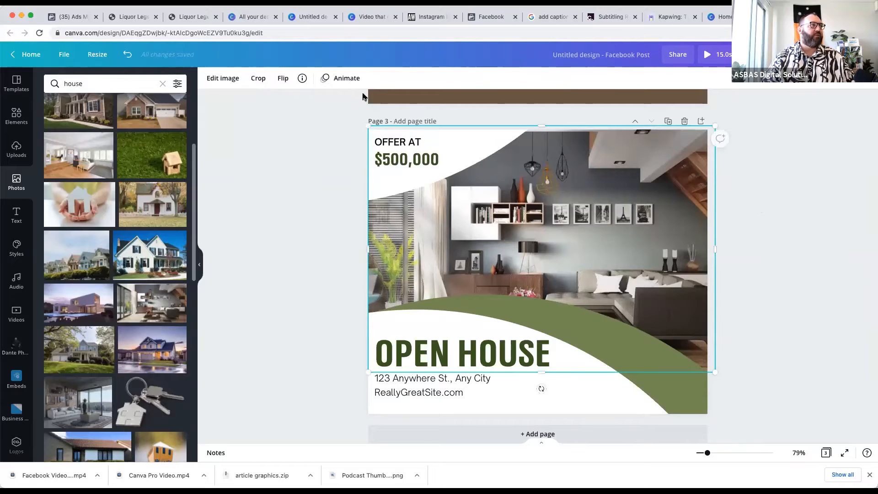
click(346, 78)
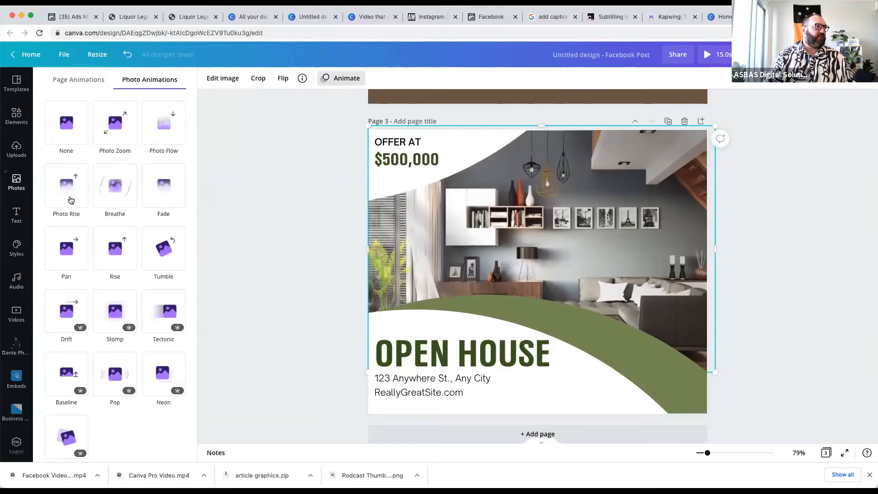
click(70, 200)
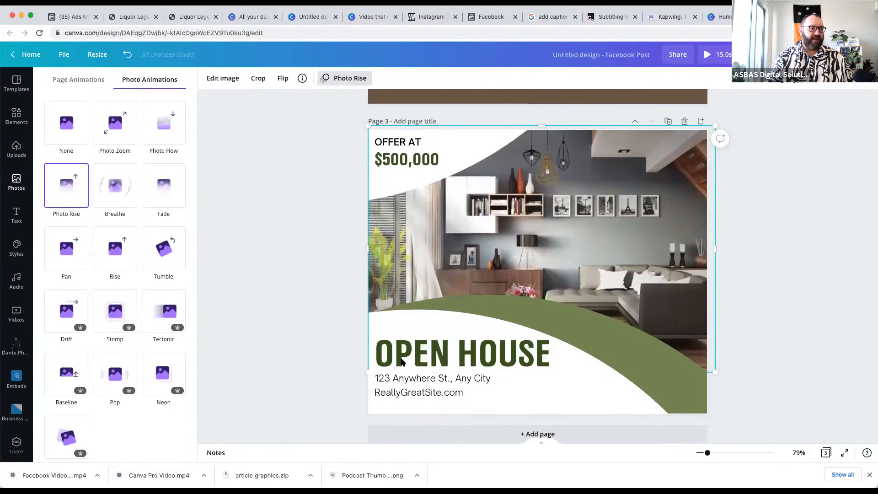
Step: Apply the Pop text animation to the "OPEN HOUSE" heading and the Neon element animation to the white curved shape behind it
click(402, 362)
click(115, 373)
scroll(96, 409, down, 1)
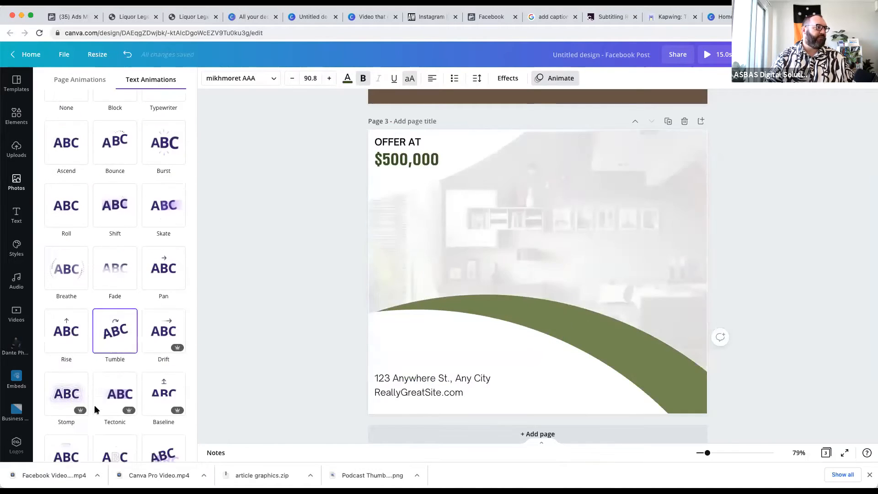
scroll(95, 409, down, 1)
click(67, 417)
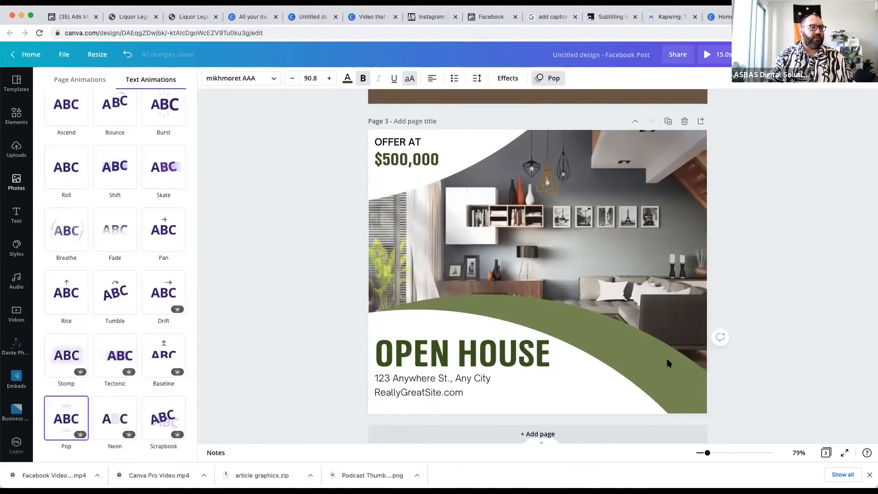
click(665, 373)
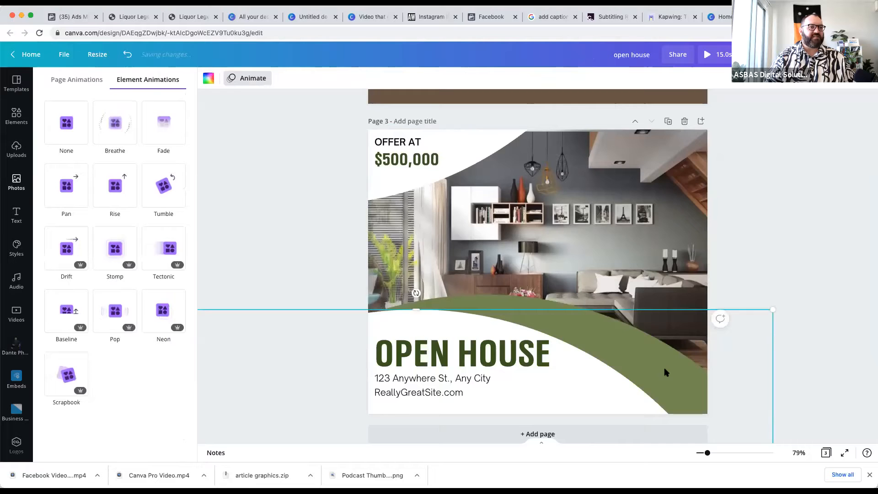
click(147, 304)
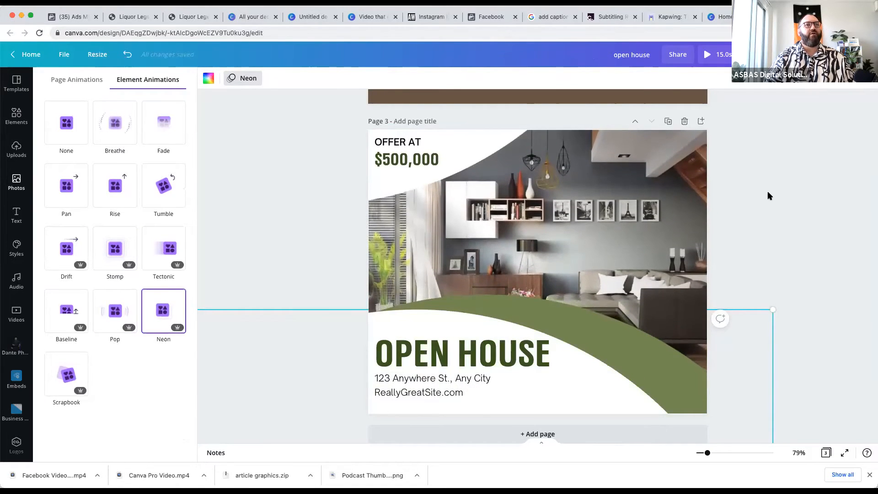
Step: Preview the three-page animated video from page 1, close the preview and look over the pages
scroll(768, 194, up, 13)
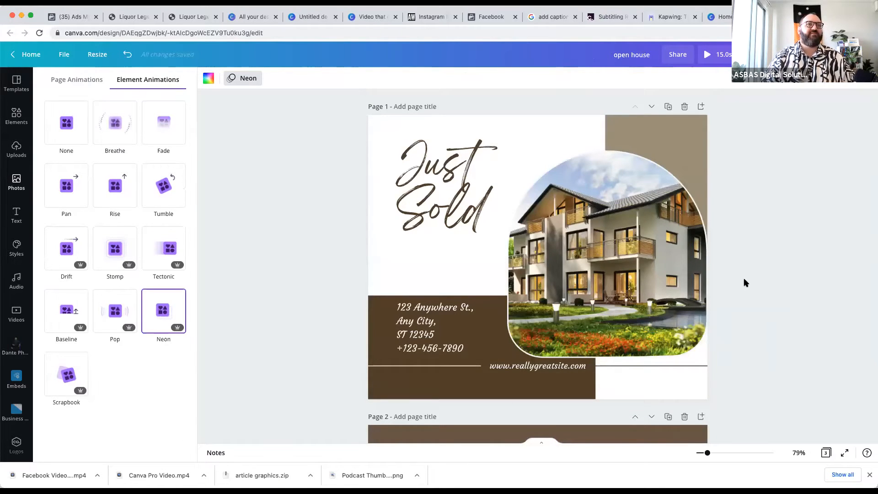
click(707, 56)
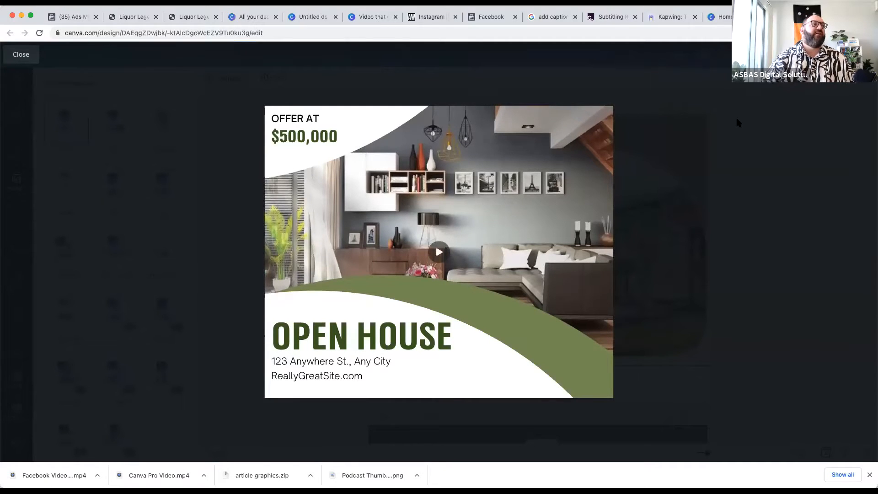
click(18, 55)
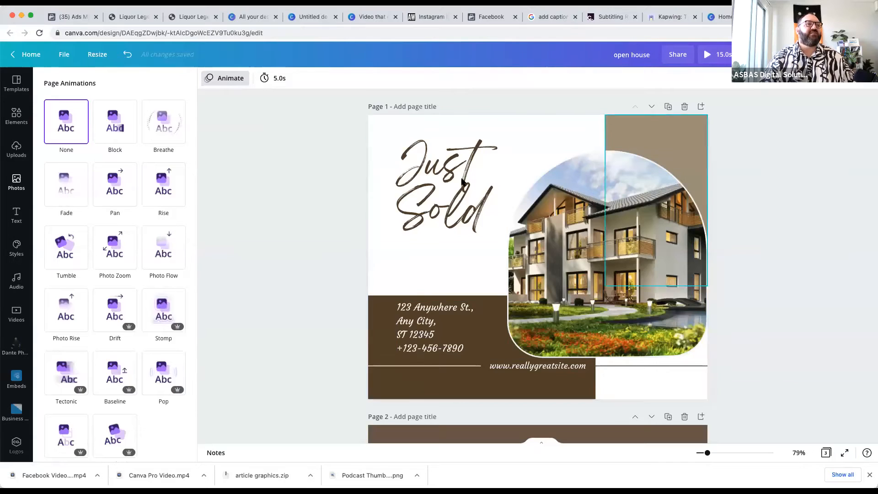
scroll(581, 319, down, 1)
scroll(580, 319, down, 15)
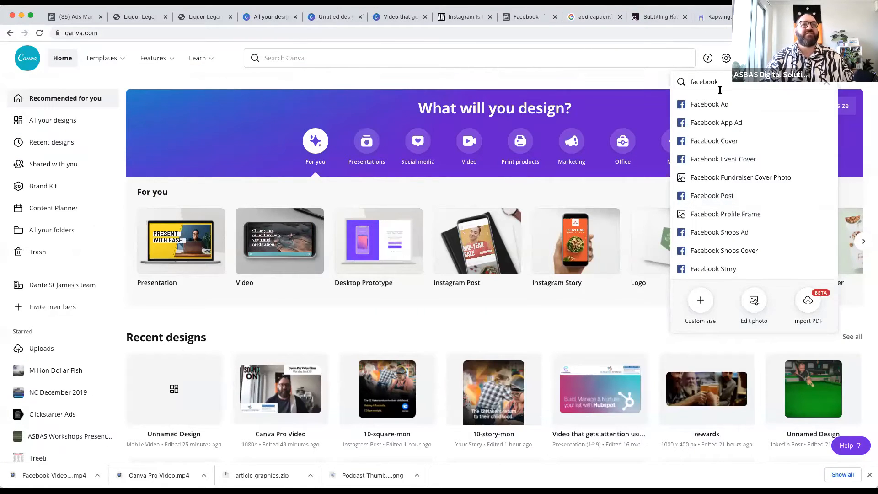
Step: Create a blank Facebook Ad design and fill it with the smiling woman in an apron photo from a "woman at work" search
click(710, 104)
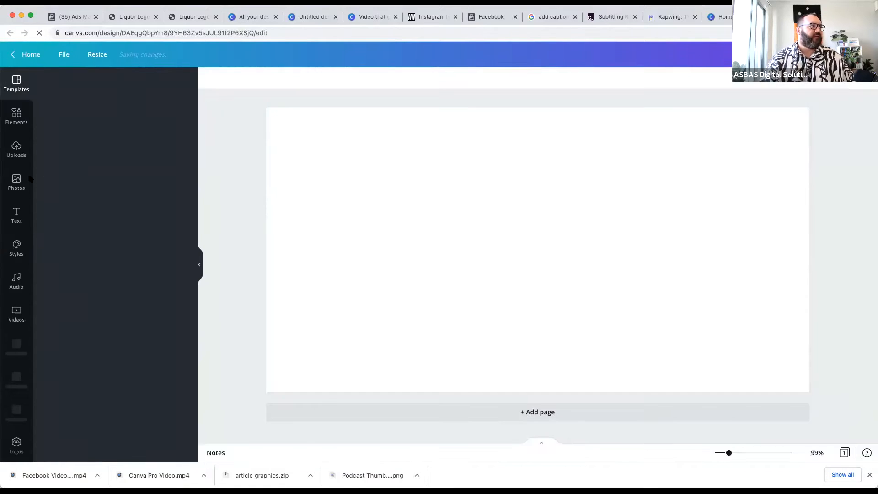
click(17, 182)
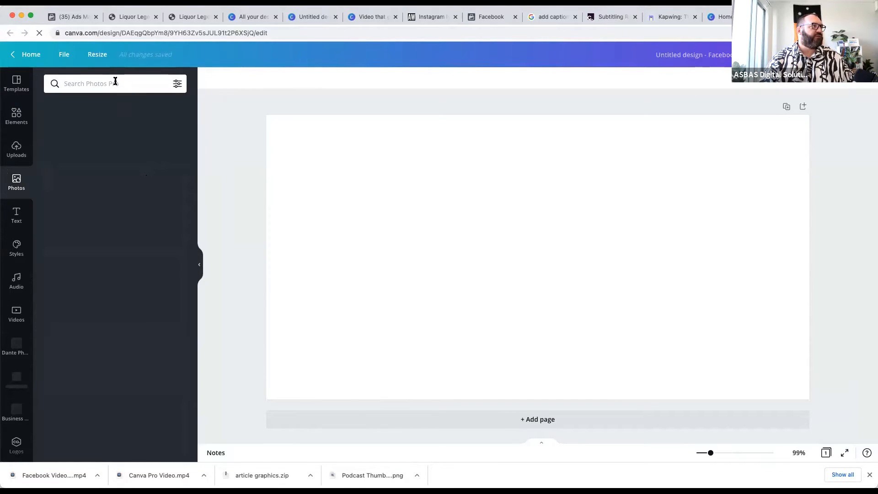
click(115, 83)
text(woman )
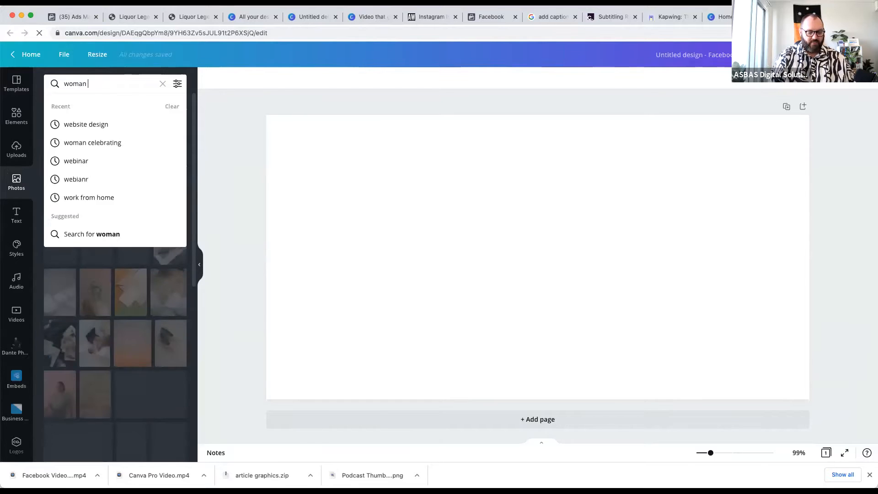
text(at work)
key(Return)
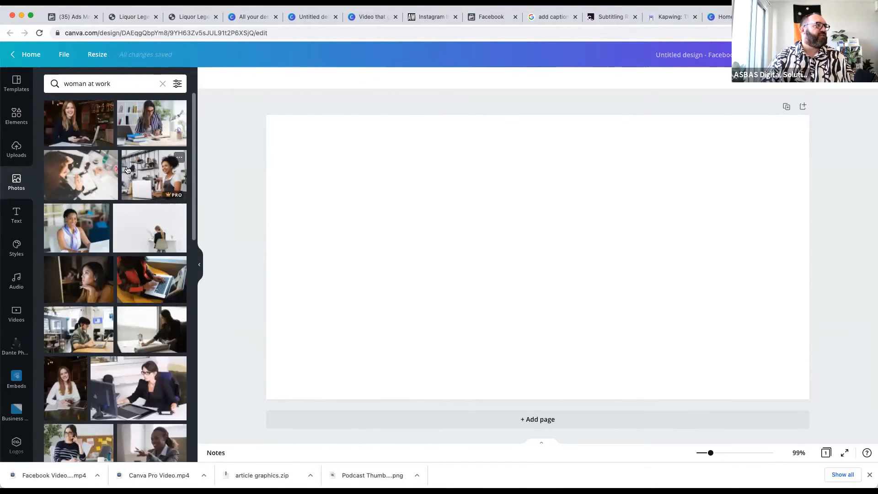
drag(127, 169, 274, 178)
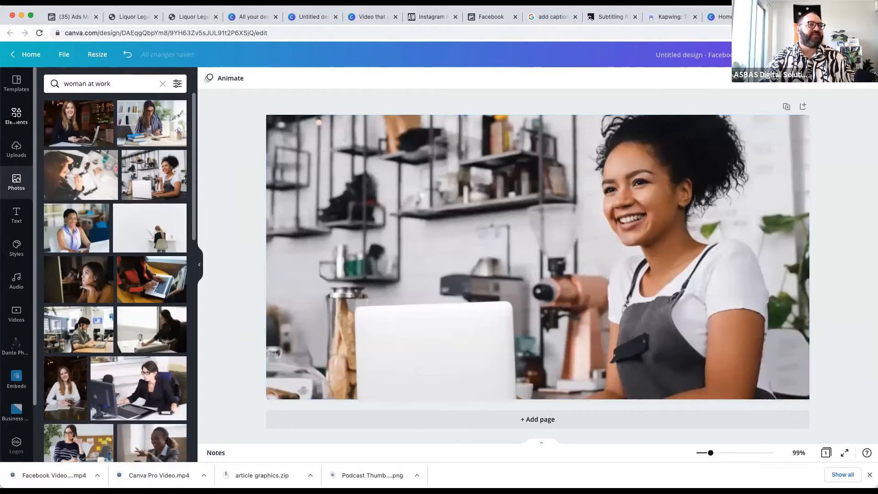
Step: Search the elements for "now open" and add the animated neon "Now Serving" graphic to the ad
click(14, 118)
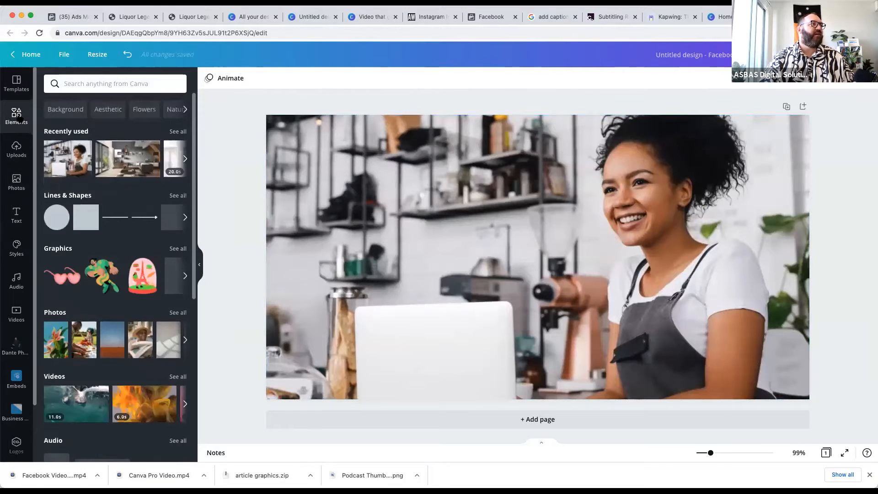
click(124, 84)
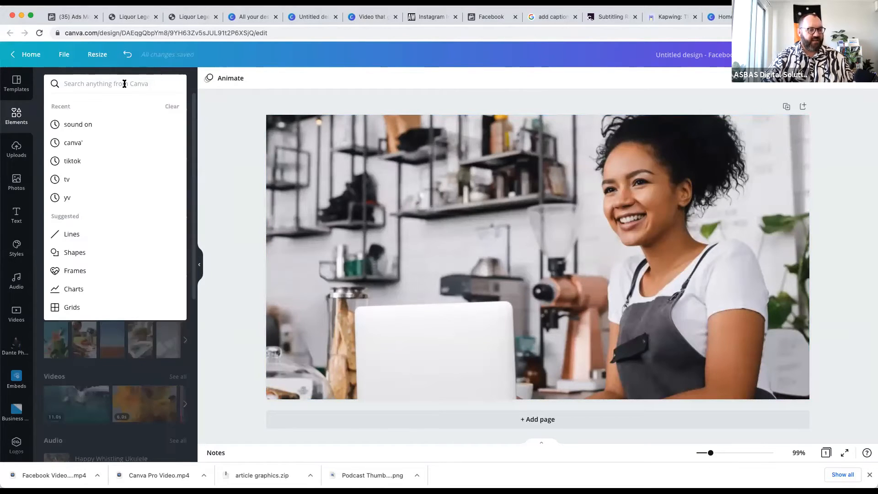
text(now ope)
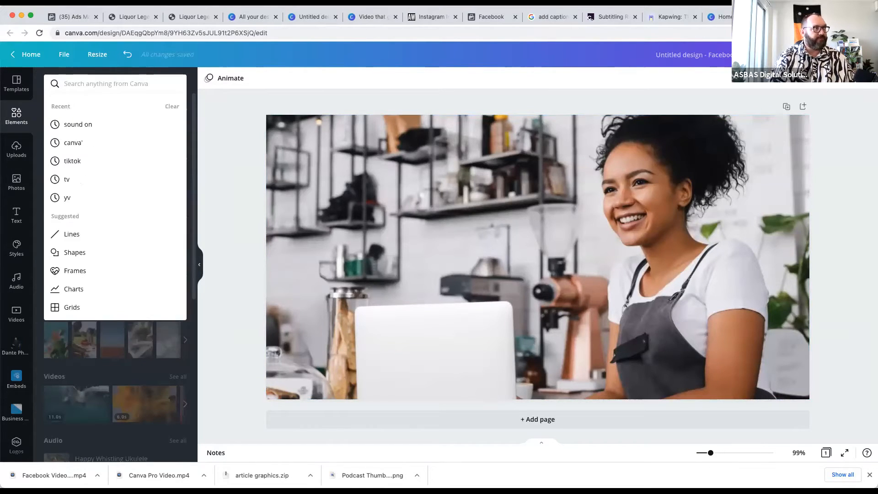
text(now ope)
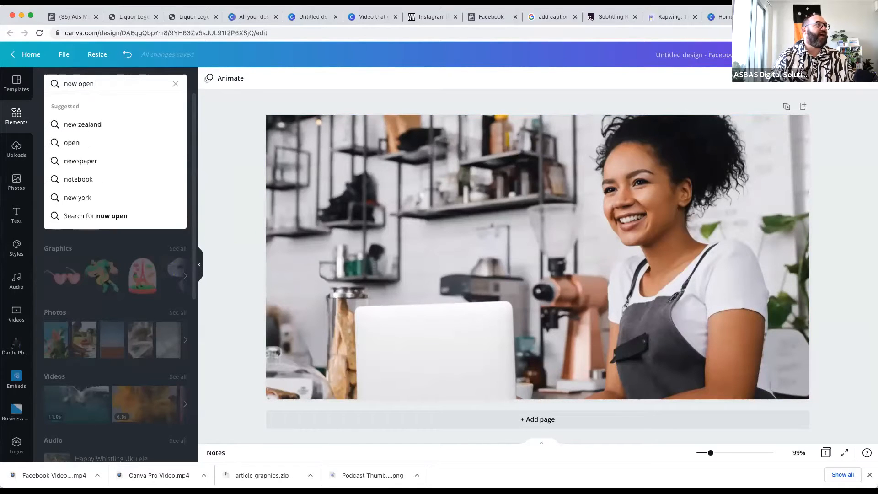
key(Return)
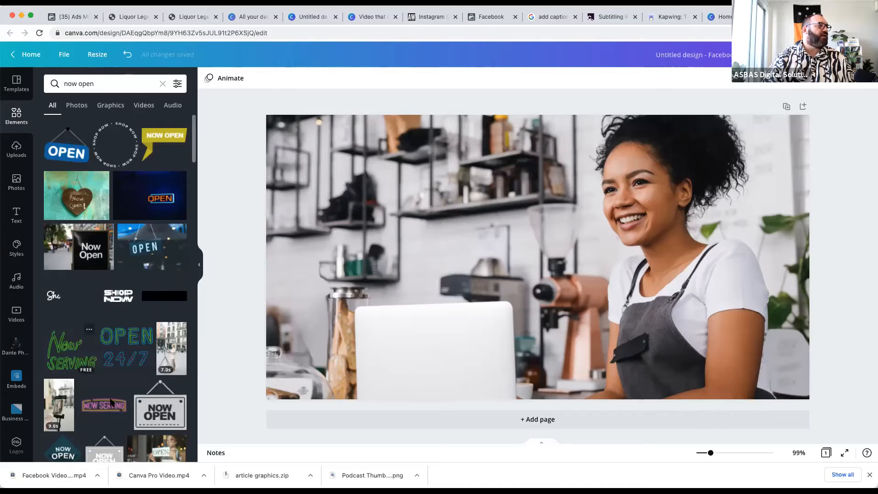
click(63, 348)
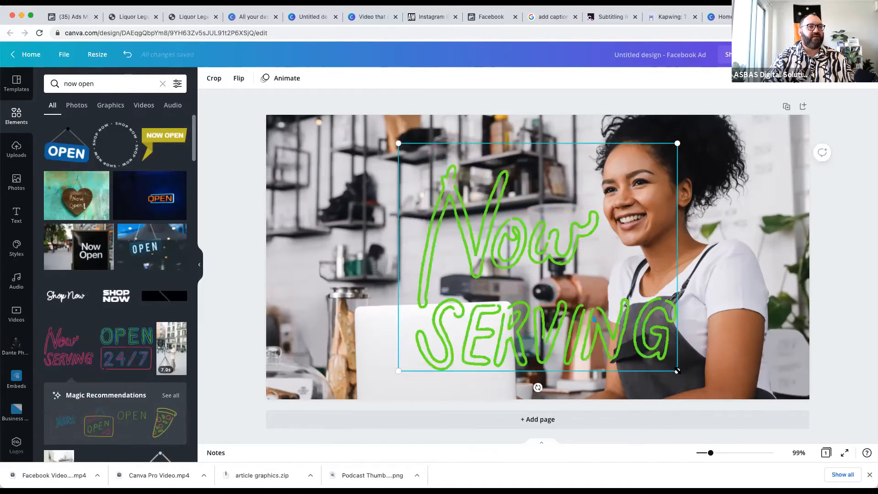
Step: Shrink the "Now Serving" graphic, tilt it slightly and place it on the laptop lid in the photo
drag(678, 371, 496, 236)
drag(450, 177, 420, 310)
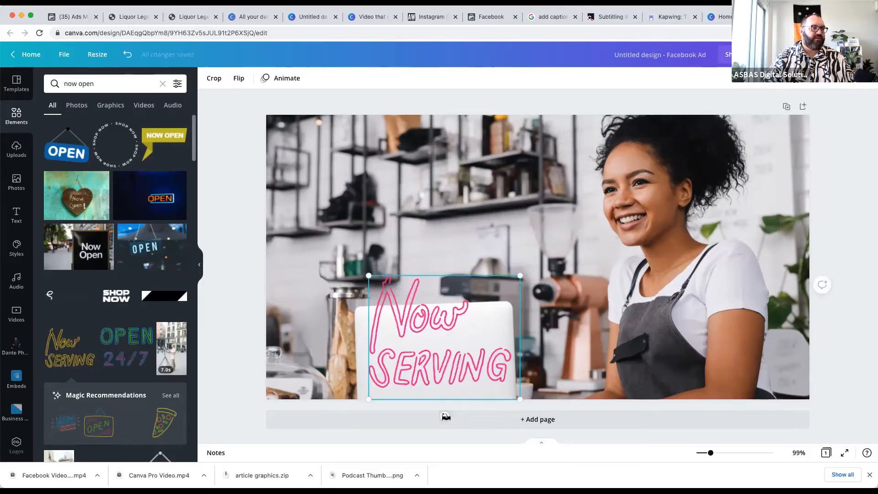
drag(445, 416, 448, 417)
drag(518, 274, 481, 307)
drag(422, 339, 434, 336)
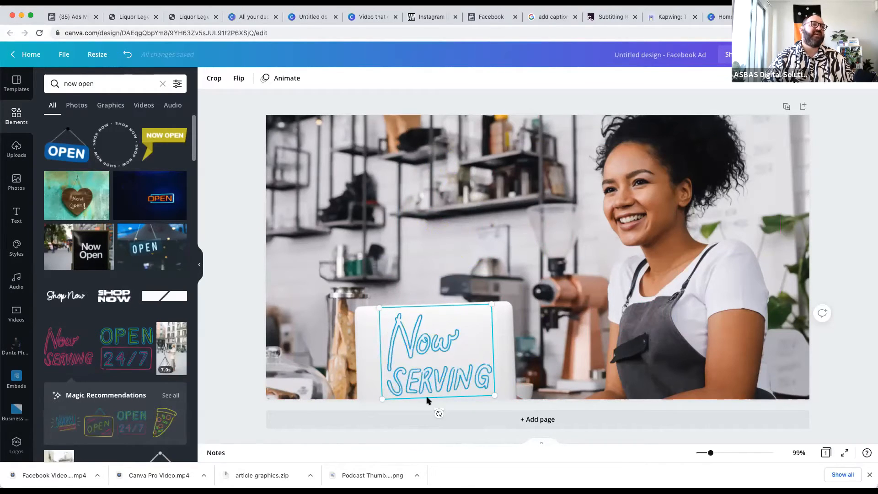
Step: Apply the Breathe page animation to the ad with its background photo selected
click(496, 159)
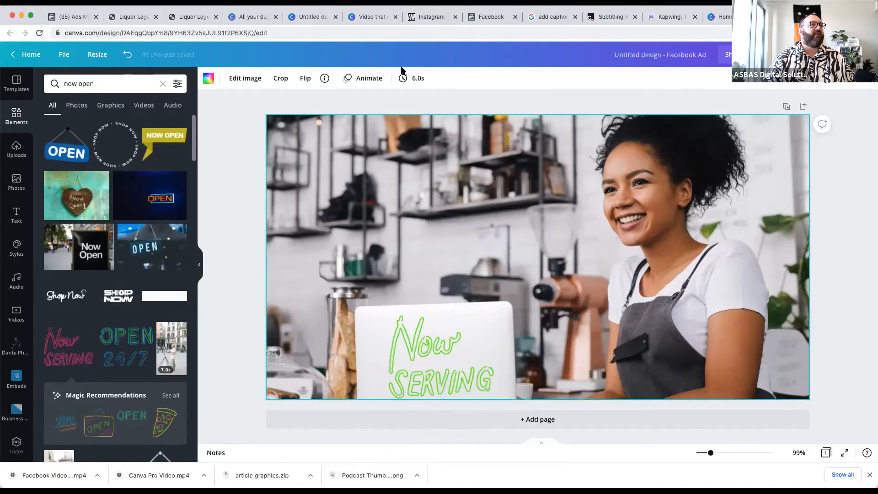
click(366, 78)
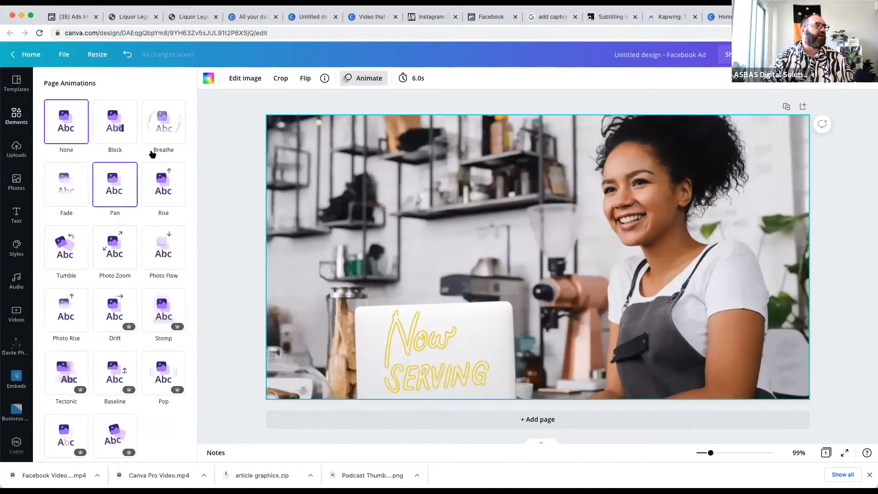
click(154, 123)
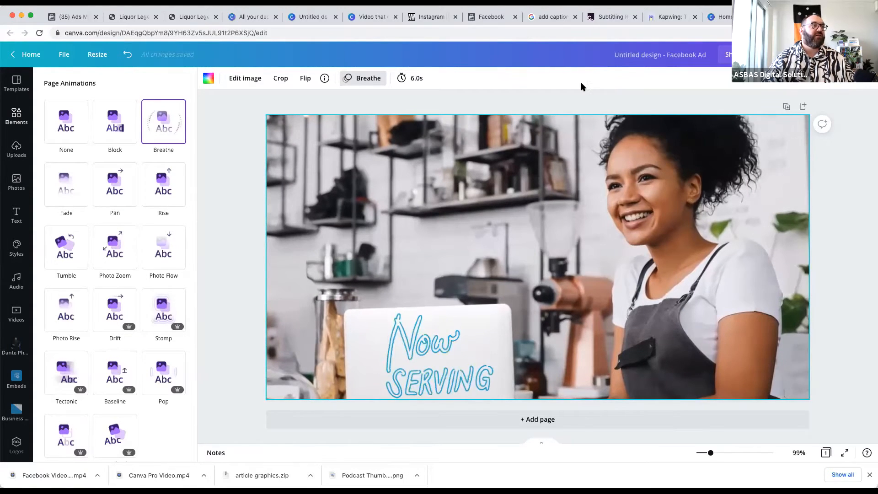
Step: Search the elements for "logo"
click(17, 217)
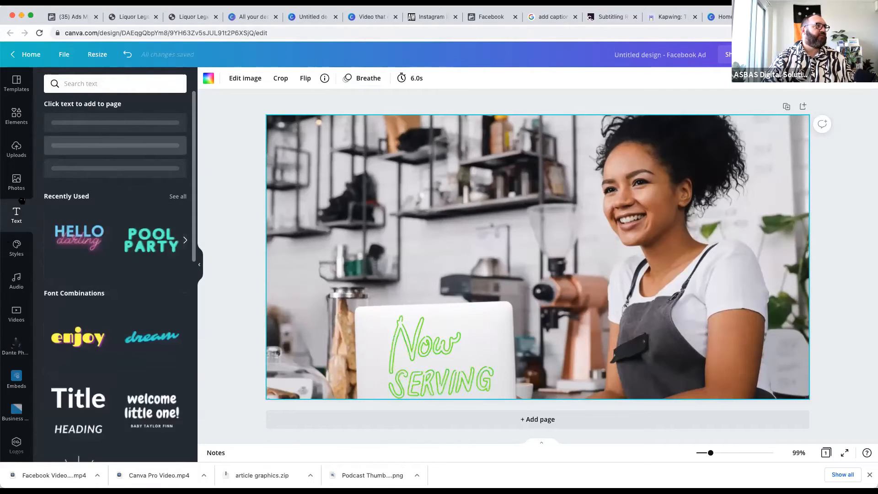
click(92, 84)
text(now open)
key(Return)
triple_click(93, 84)
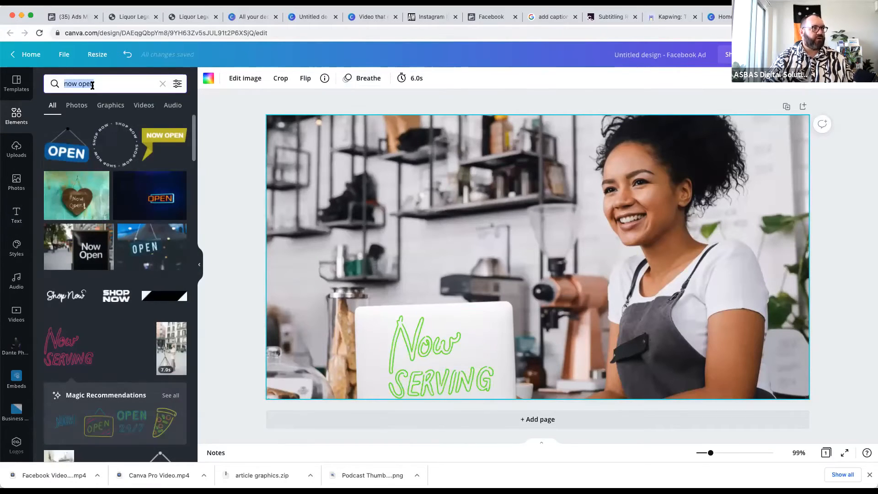
text(logo)
key(Return)
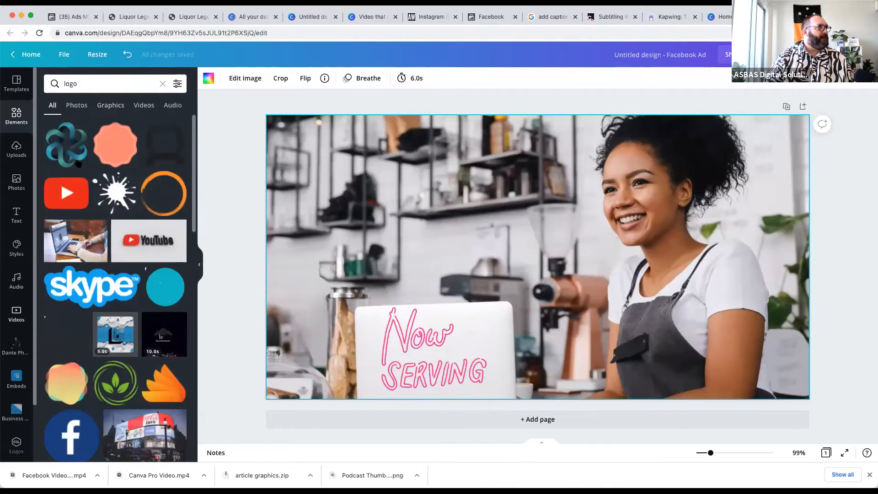
Step: Browse the logo results and add the outlined shield emblem with laurel branches to the ad
scroll(115, 387, down, 6)
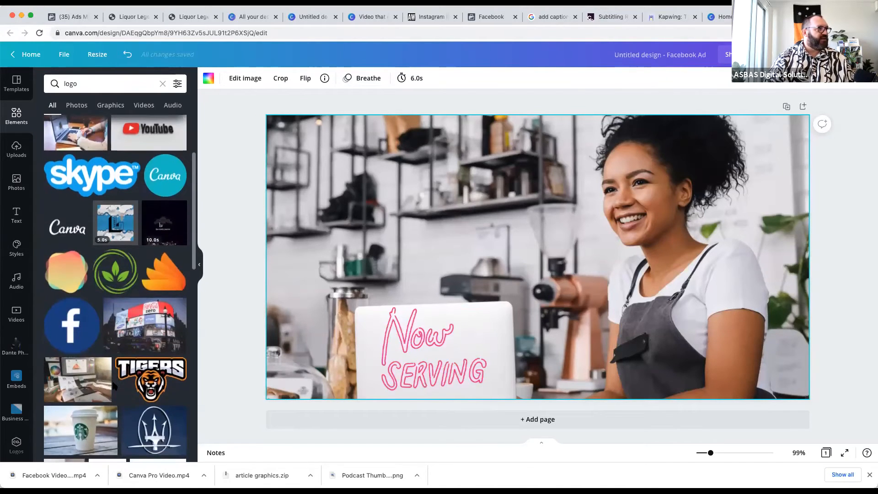
scroll(114, 386, down, 5)
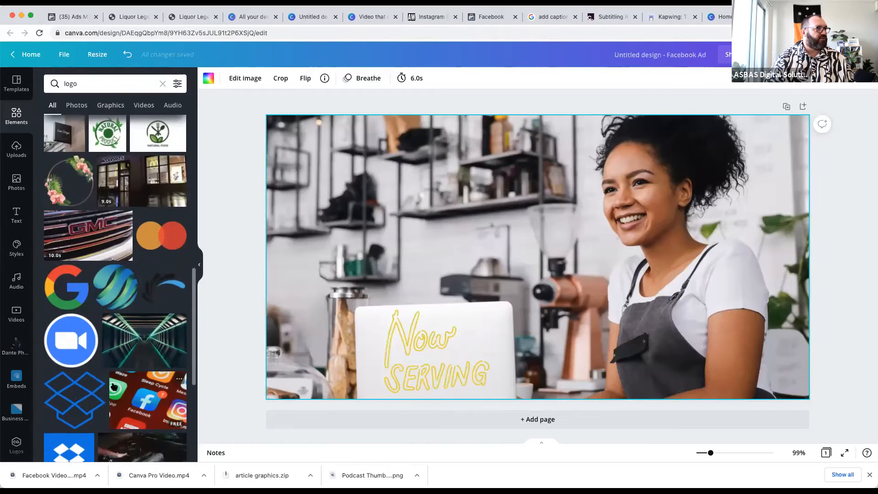
scroll(113, 386, down, 6)
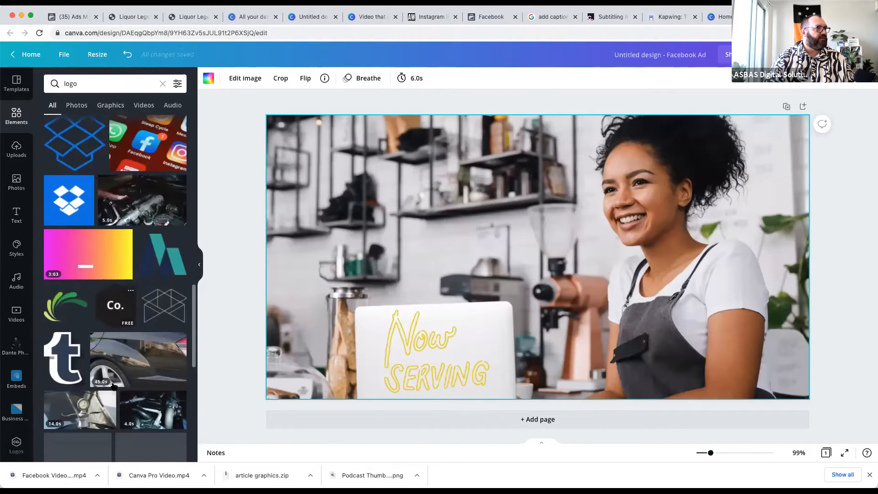
scroll(114, 387, down, 3)
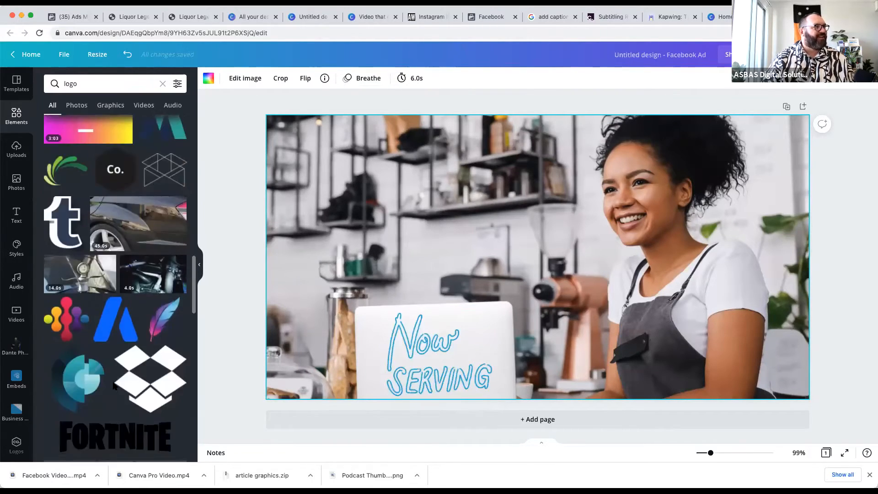
scroll(114, 387, down, 2)
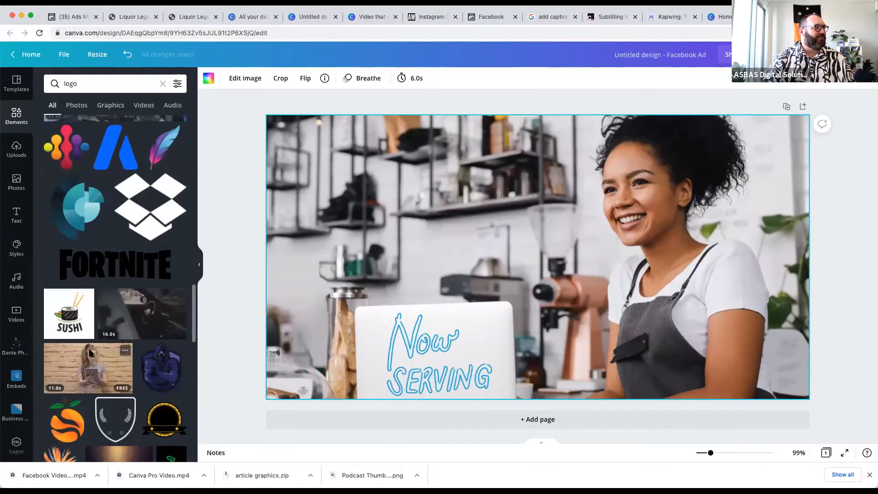
scroll(90, 353, down, 3)
click(97, 80)
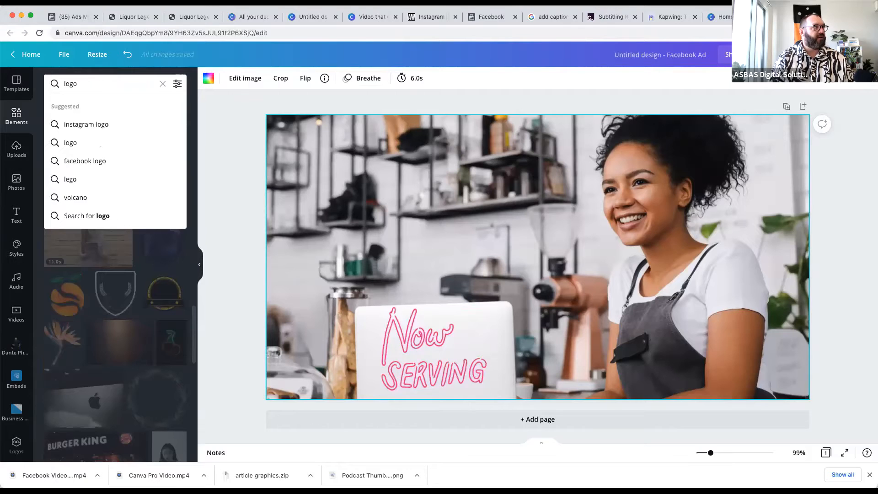
click(123, 359)
scroll(140, 409, down, 4)
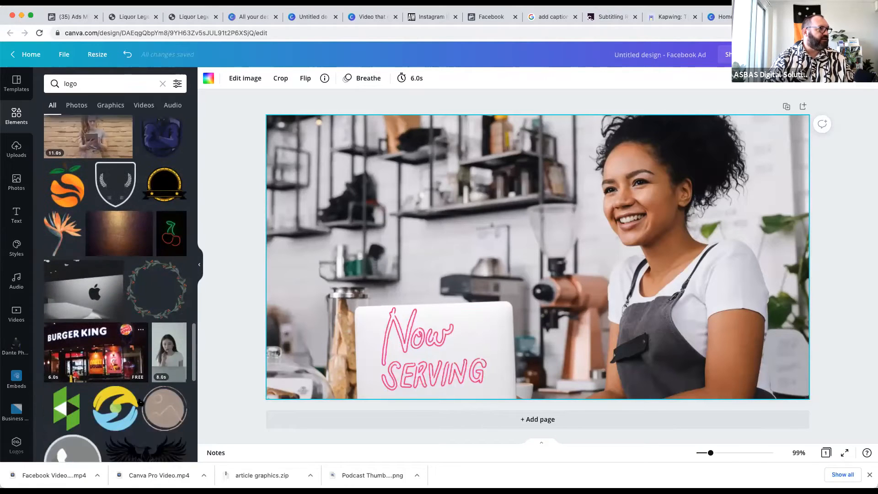
click(111, 155)
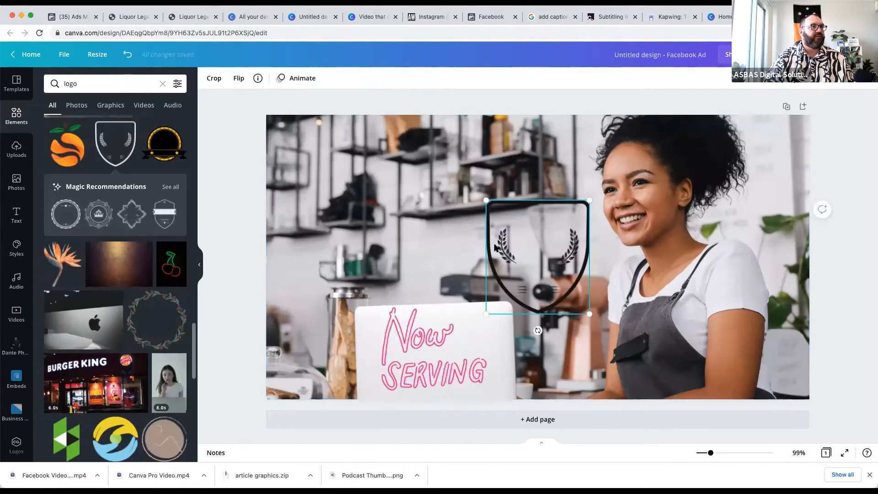
Step: Move the shield emblem above the laptop and enlarge it to nearly reach the ad's upper edge
drag(494, 259, 370, 246)
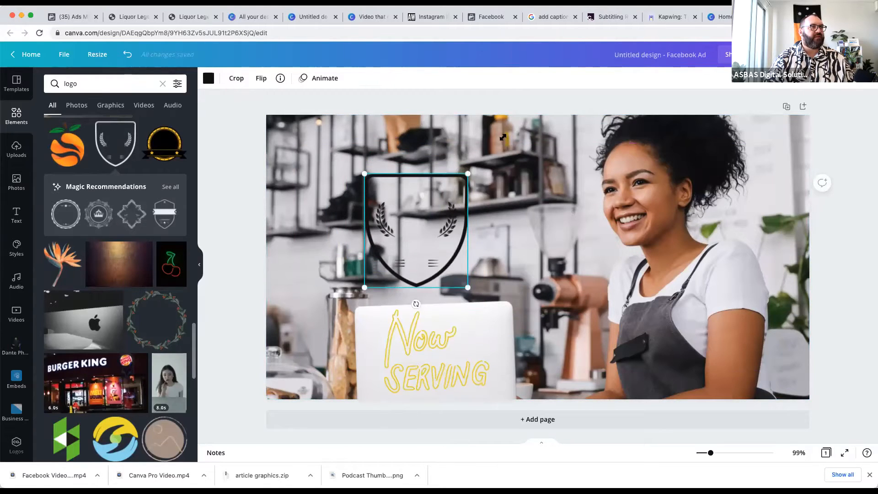
drag(503, 137, 514, 122)
click(521, 222)
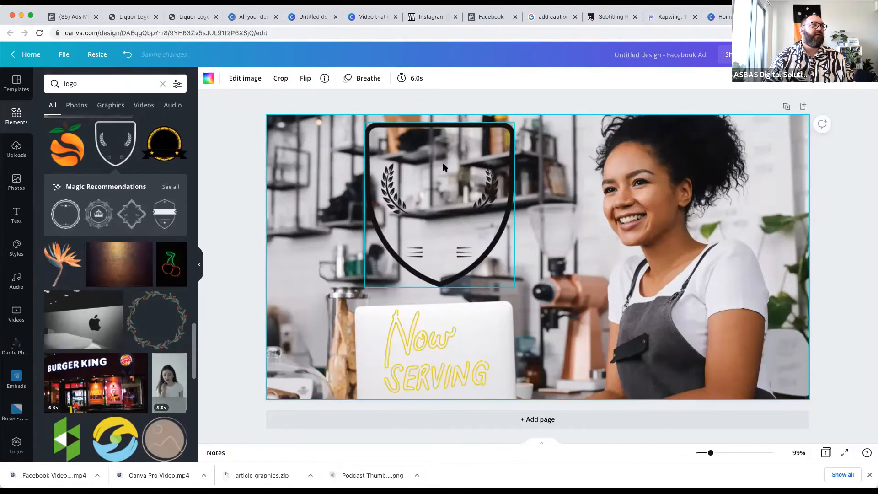
Step: Recolour the shield emblem white
click(443, 167)
click(208, 79)
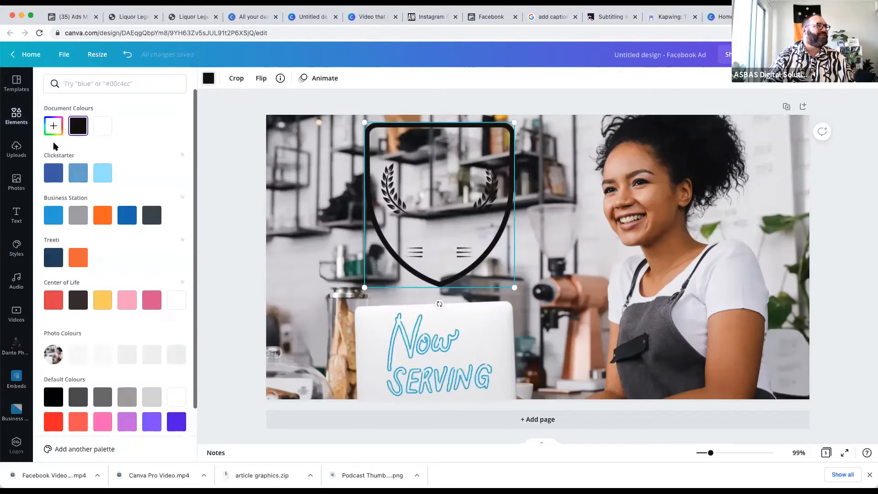
click(176, 397)
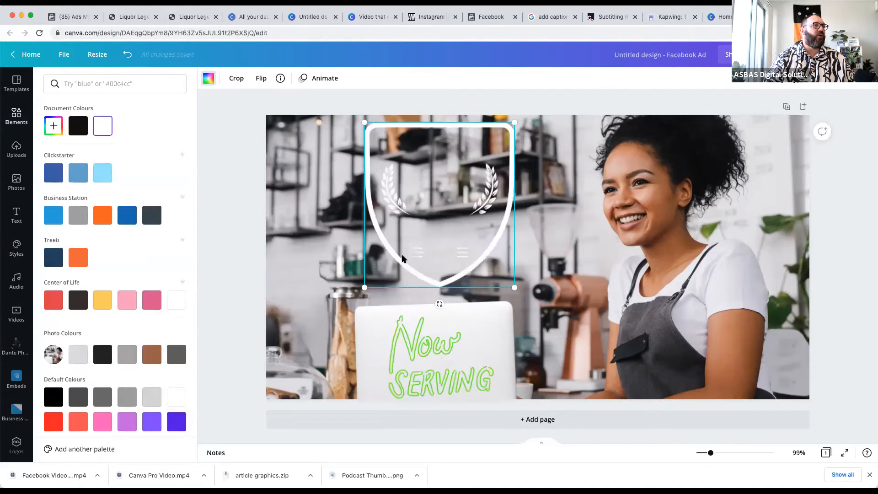
Step: Add a heading reading "STAG COFFEE" and move it onto the upper part of the shield
click(17, 215)
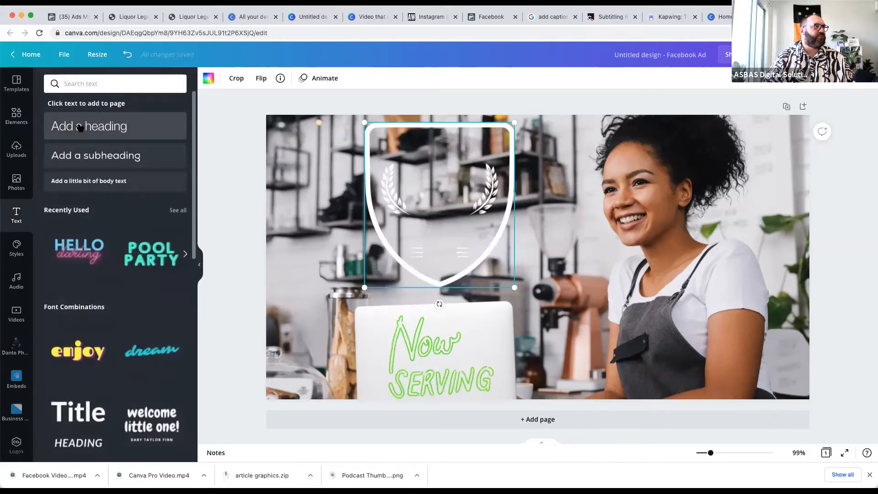
drag(510, 266, 480, 371)
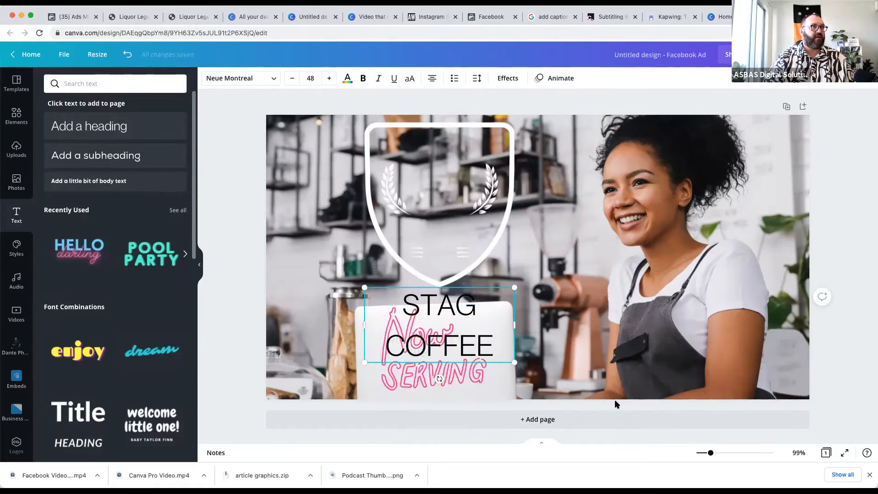
click(530, 341)
click(441, 159)
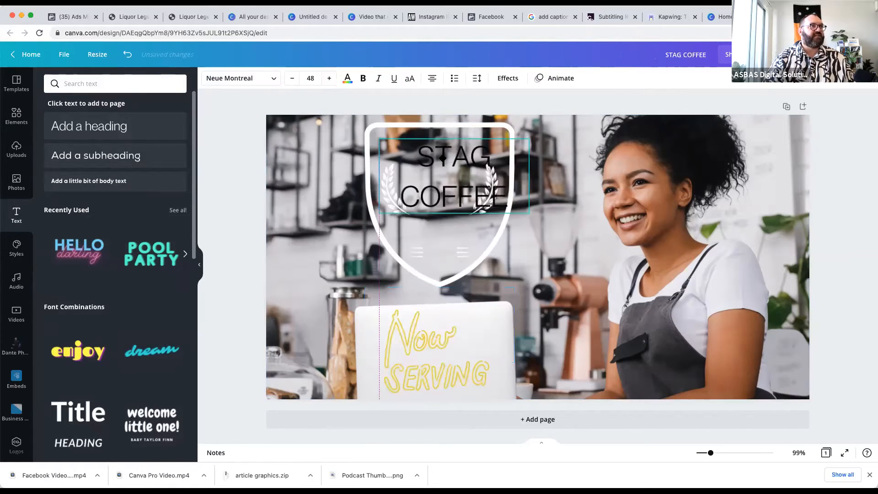
Step: Make the "STAG COFFEE" text bold and set its line spacing to 1
click(363, 78)
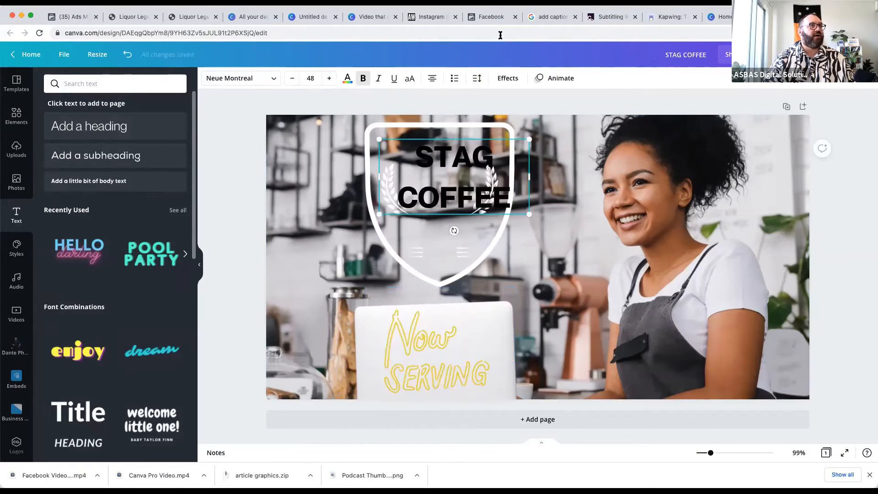
click(477, 79)
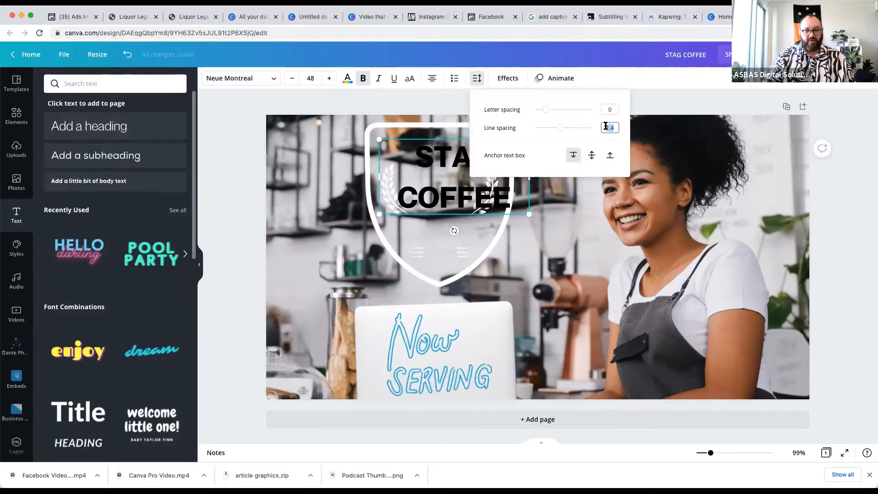
text(1)
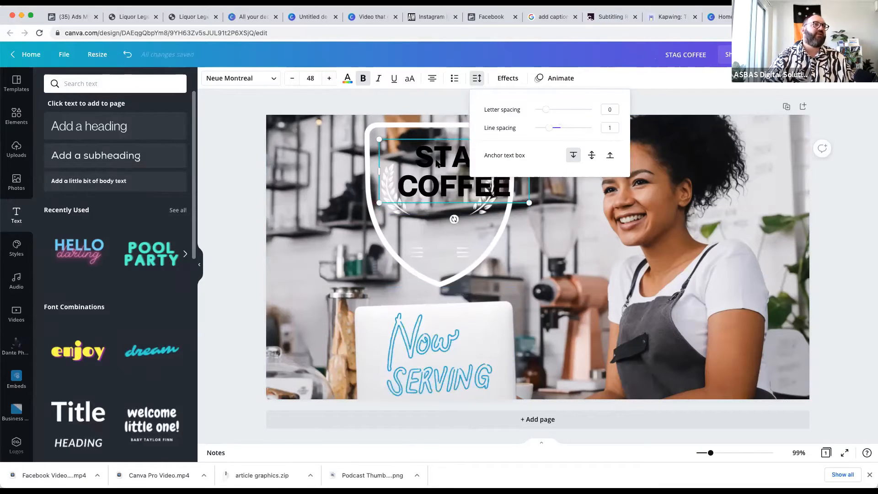
click(438, 164)
click(606, 184)
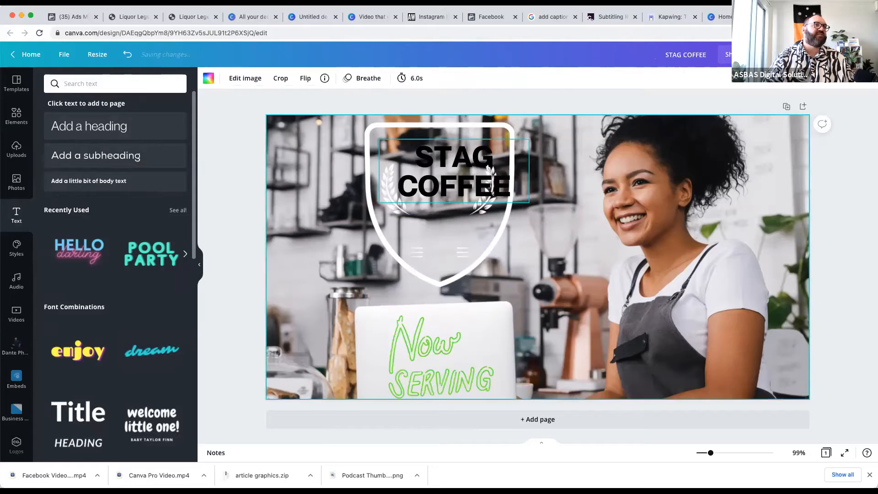
click(446, 158)
click(478, 79)
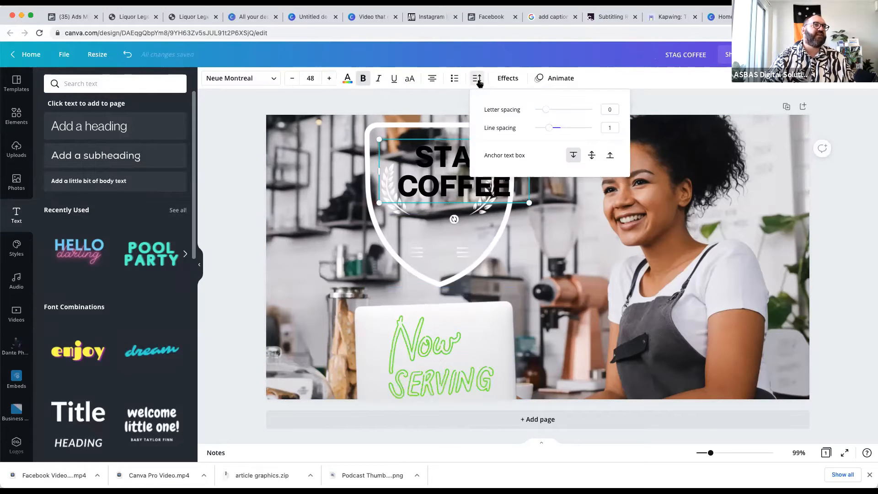
click(524, 256)
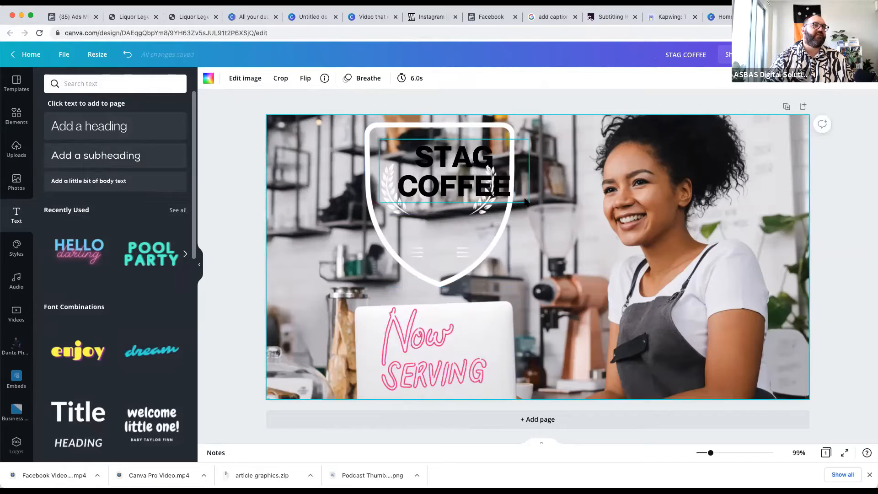
Step: Shrink the "STAG COFFEE" text to size 34.6 and centre it between the laurel branches inside the shield
click(529, 204)
drag(529, 203, 487, 183)
drag(432, 154, 439, 161)
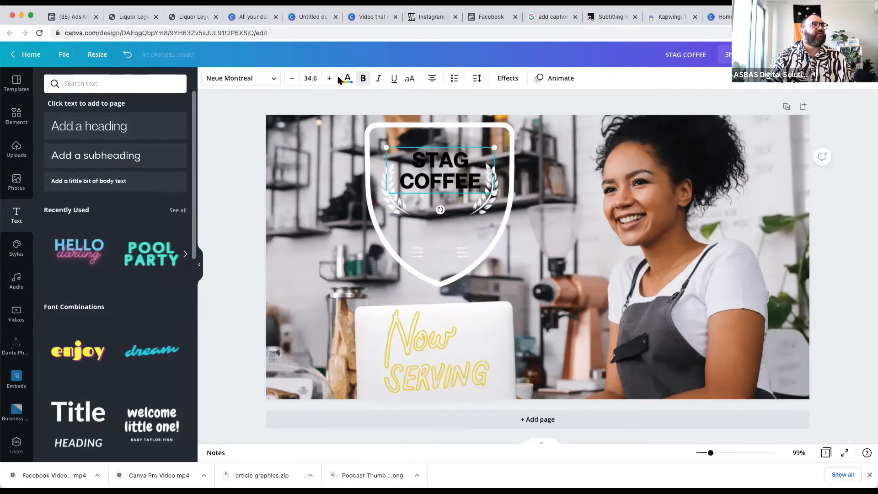
Step: Change the "STAG COFFEE" text colour to white
click(347, 78)
click(102, 125)
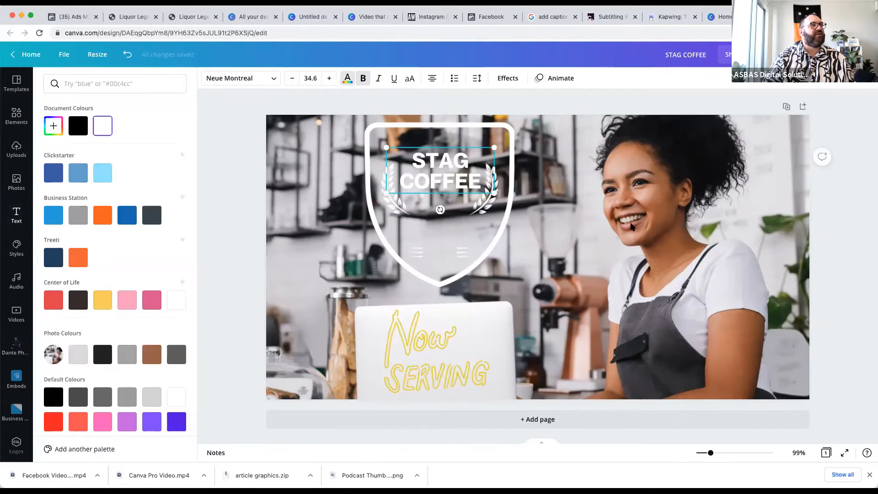
click(347, 78)
Step: Open the image editing options for the background photo
click(564, 257)
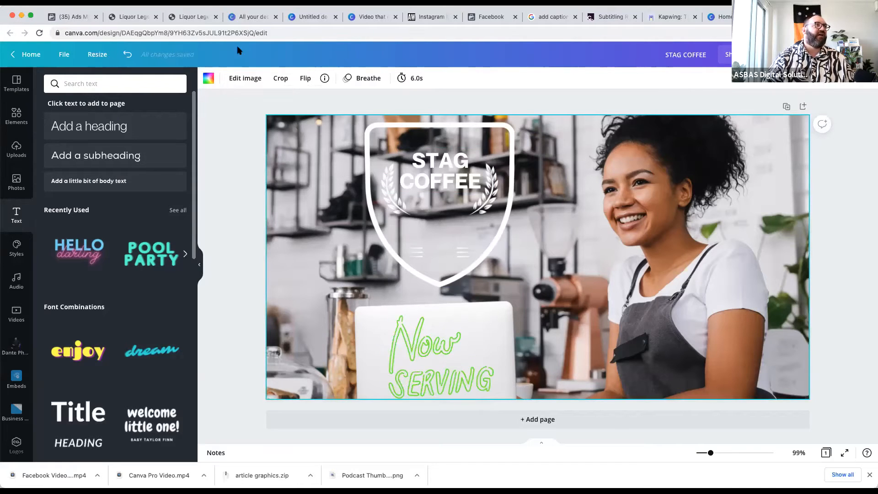
click(246, 80)
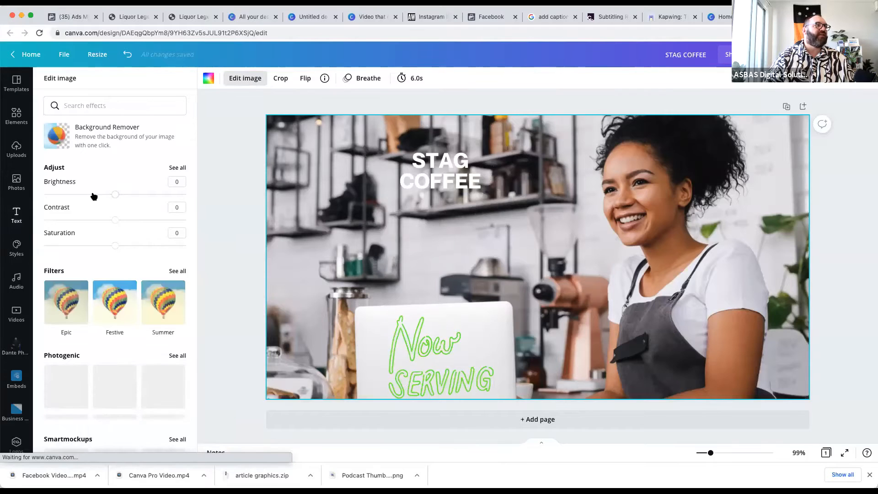
Step: Lower the background photo's brightness to -30
click(94, 194)
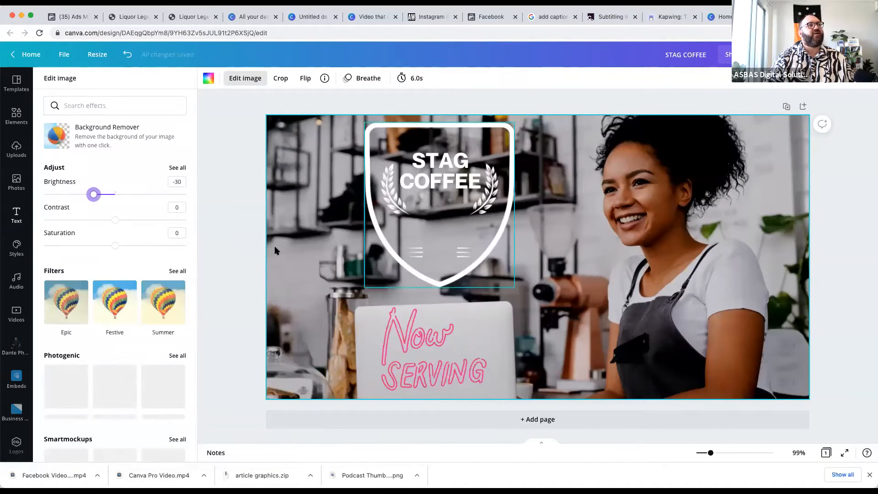
Step: Search the graphic elements for "coffee" and add the outlined pair of coffee beans to the design
click(16, 115)
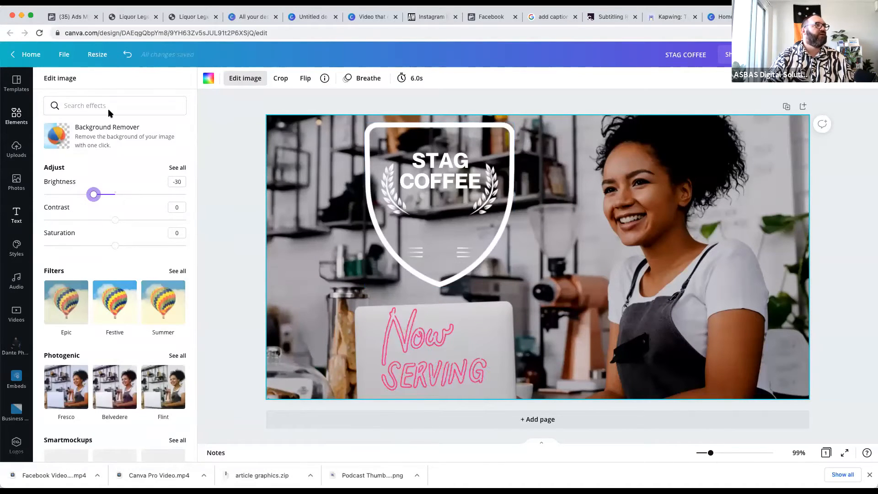
click(92, 82)
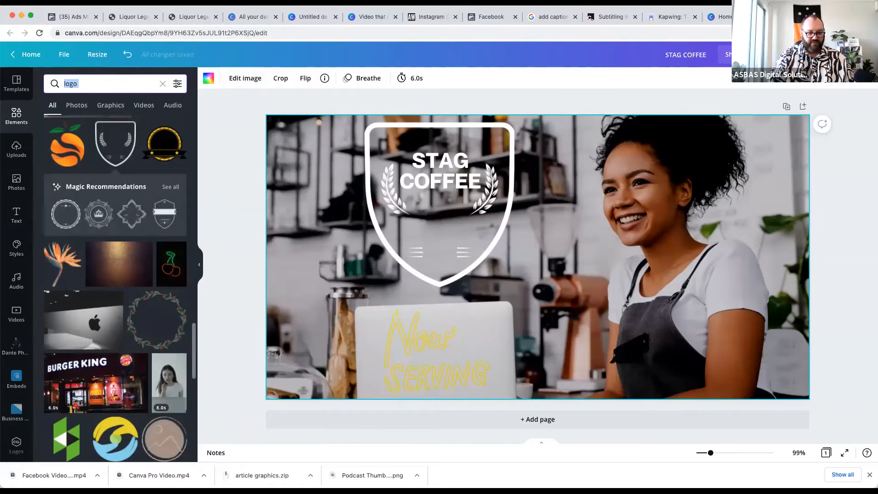
text(coffee)
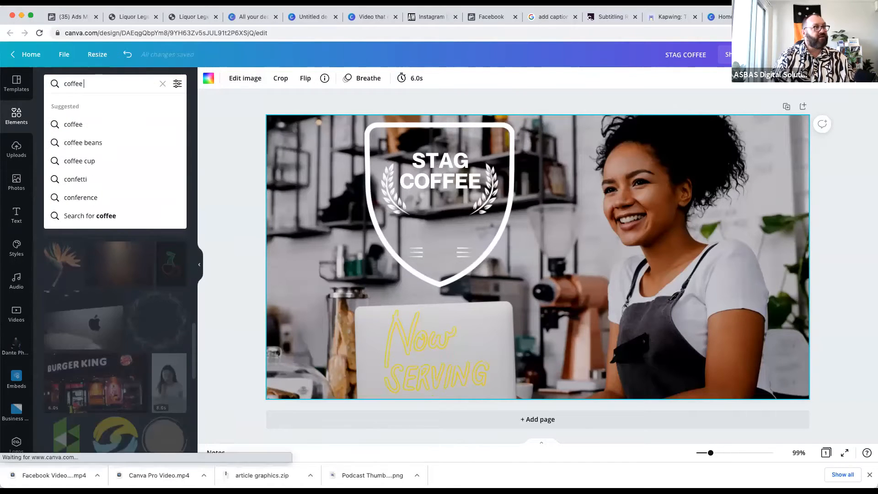
key(Return)
click(115, 107)
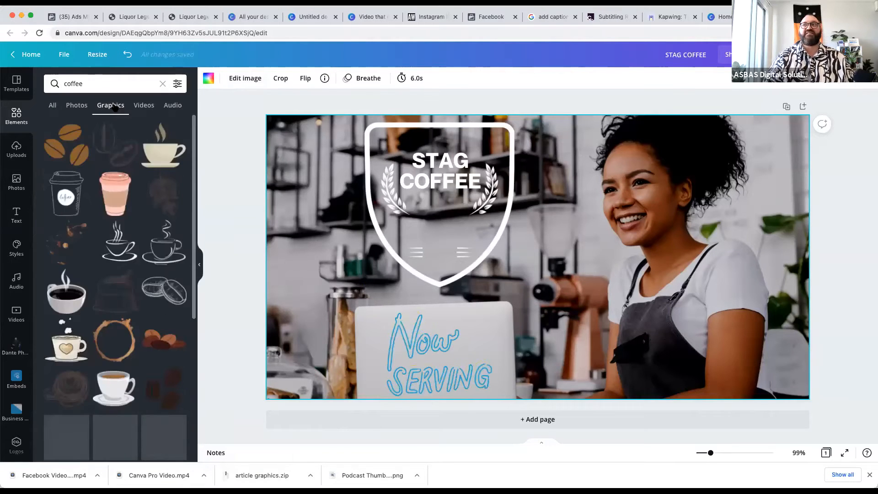
click(164, 290)
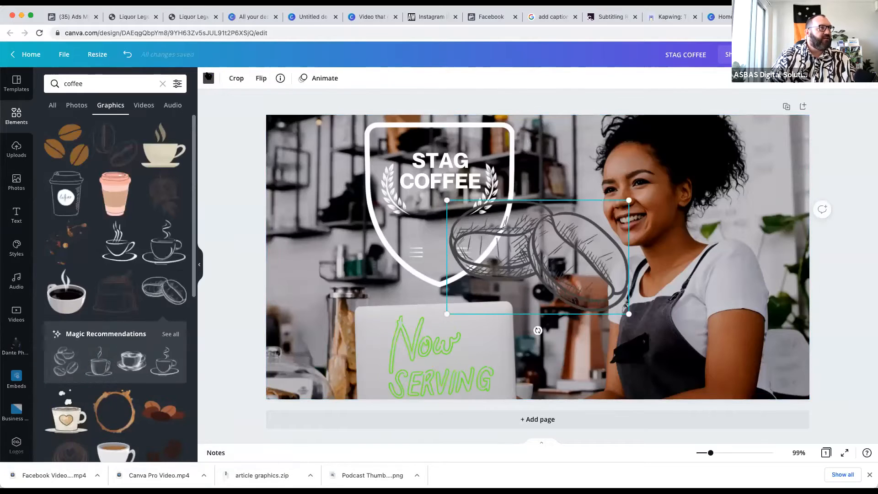
Step: Recolour the coffee beans white and shrink them to fit inside the shield, centred below the STAG COFFEE text
click(208, 78)
click(106, 123)
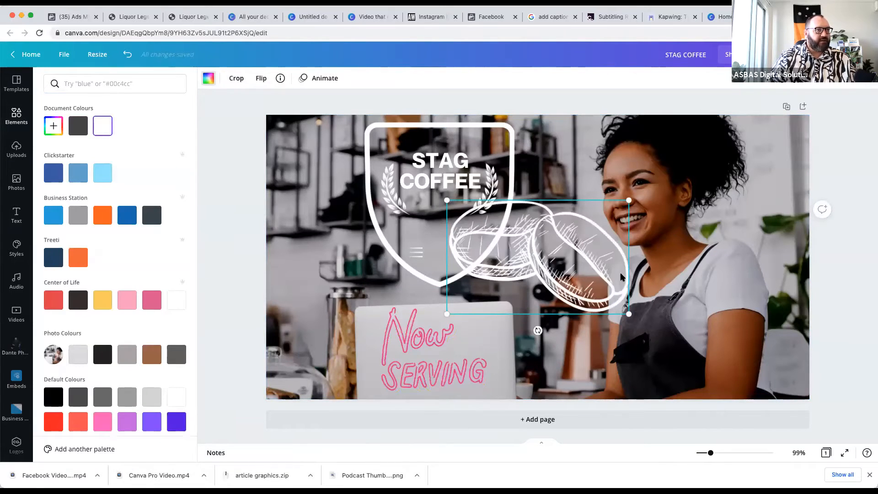
drag(629, 199, 476, 263)
drag(493, 293, 447, 235)
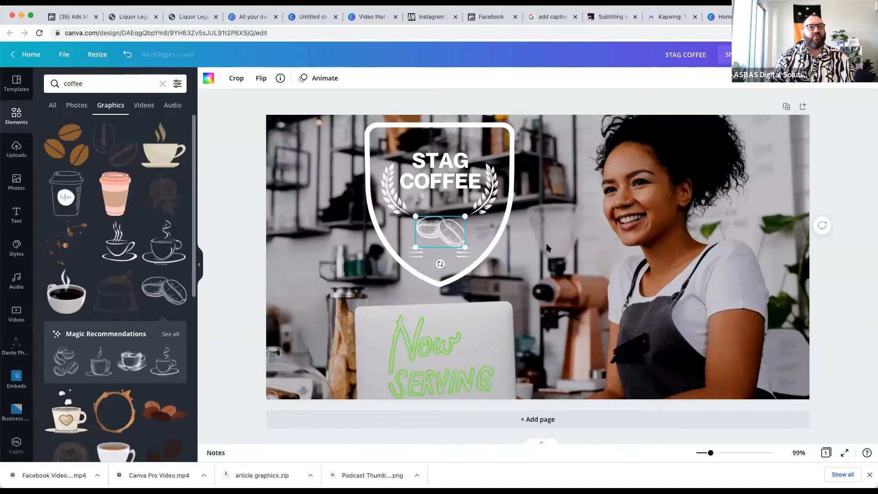
Step: Add a second page and place the takeaway coffee cup graphic on its left half, enlarged to most of the page height
click(534, 420)
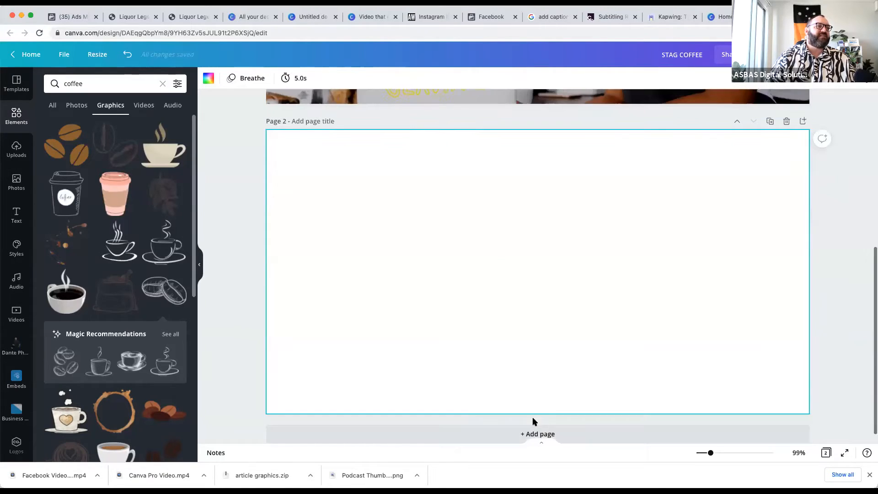
click(59, 203)
drag(535, 245, 347, 192)
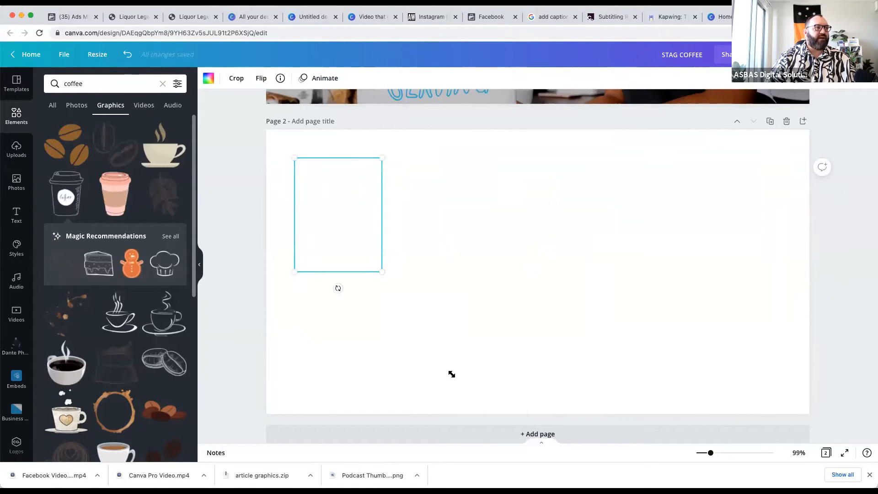
drag(452, 374, 469, 385)
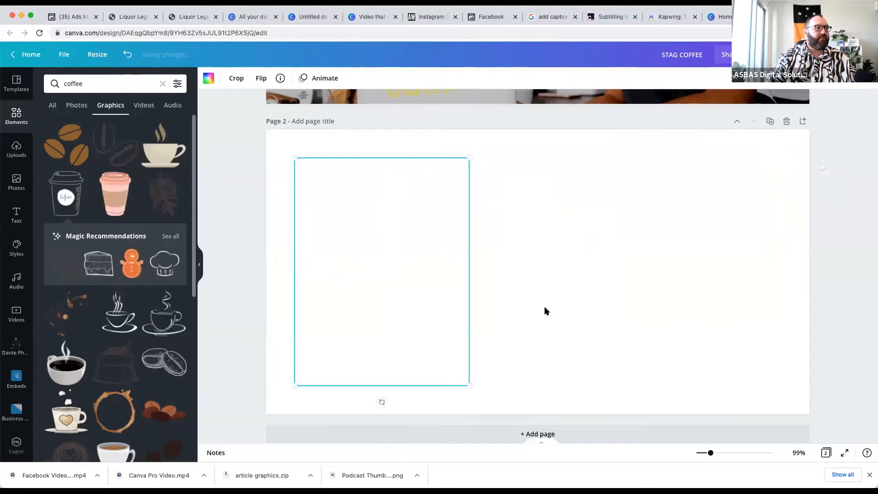
click(588, 215)
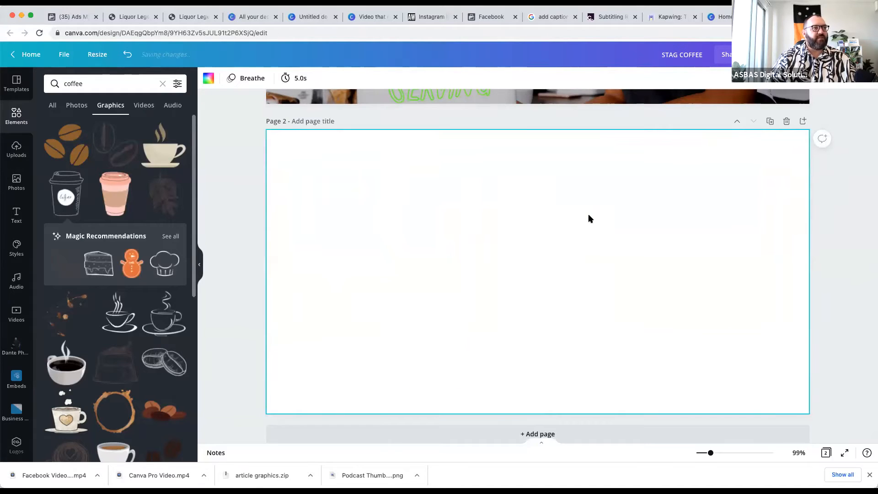
click(391, 223)
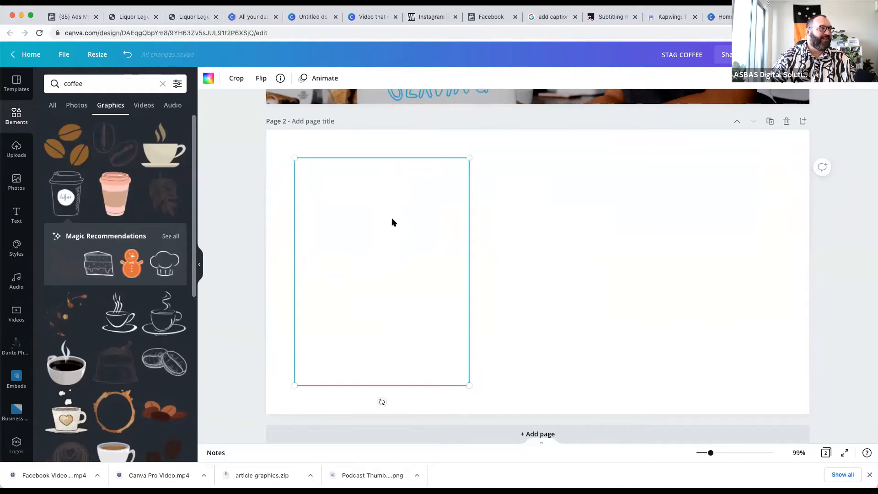
click(562, 243)
click(414, 254)
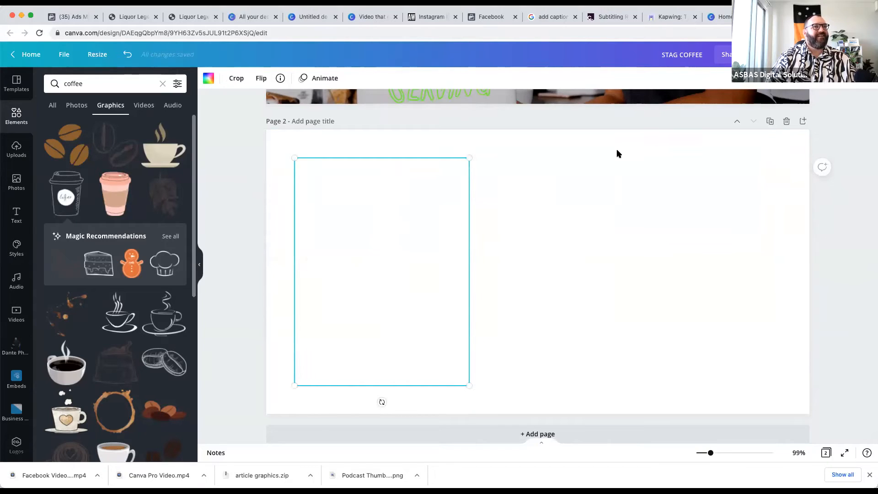
Step: Add a heading text box to page 2 and move it to the right of the coffee cup graphic
click(16, 213)
click(87, 126)
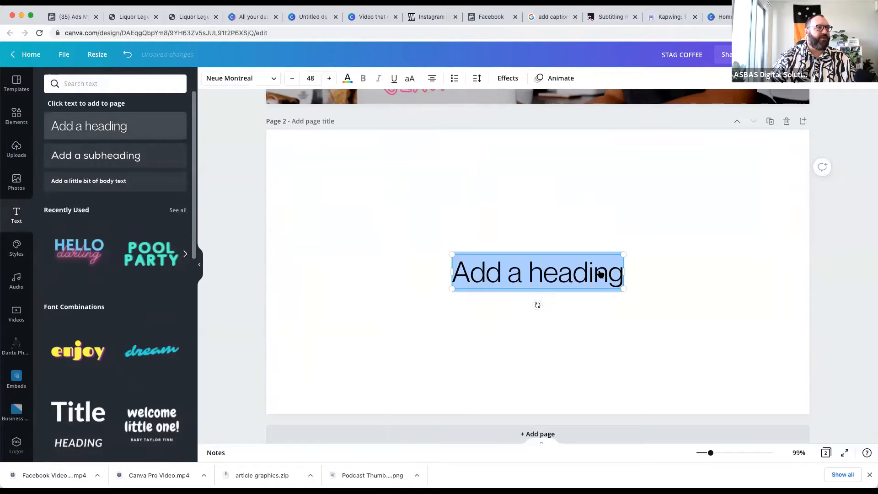
click(529, 328)
drag(517, 270, 583, 262)
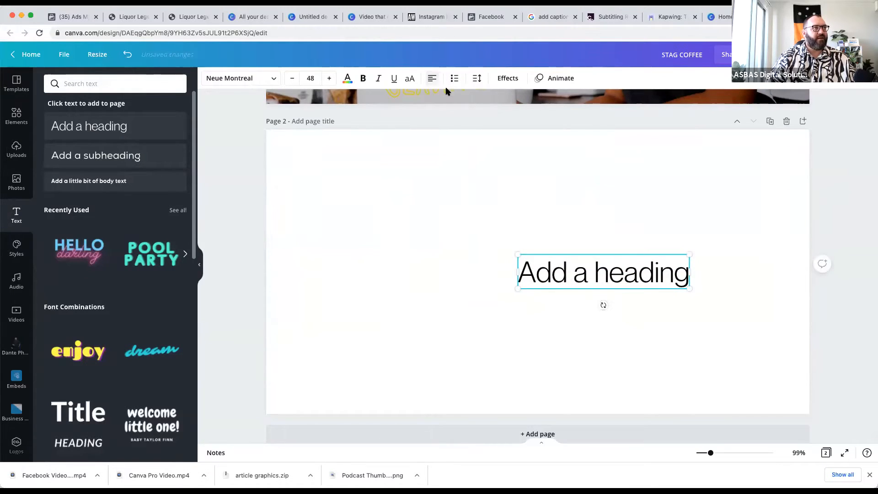
Step: Replace the heading text with "South Brisbane's new coffee lovers destination", starting a new line before "destination"
double_click(587, 267)
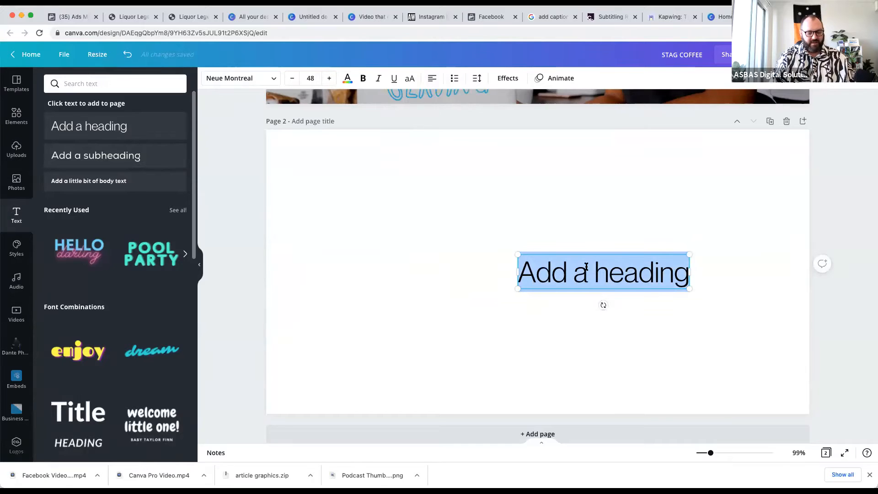
text(South Brisba)
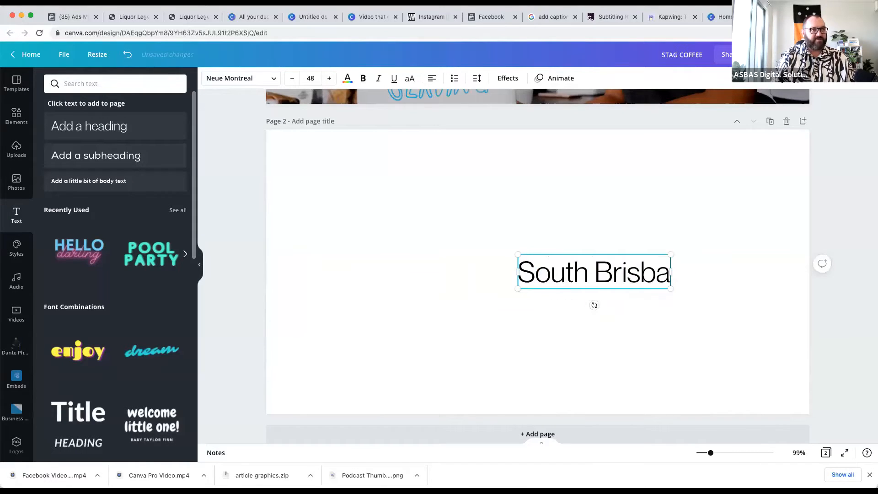
text(ne's new c)
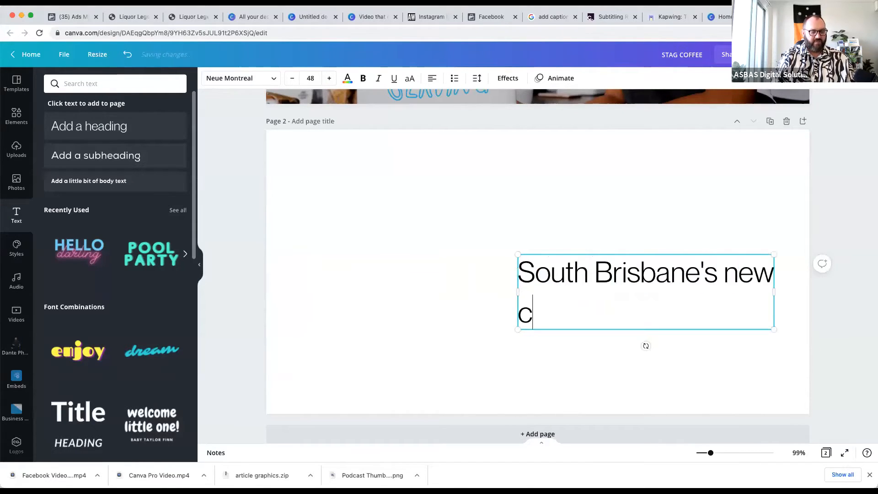
text(offee lovers)
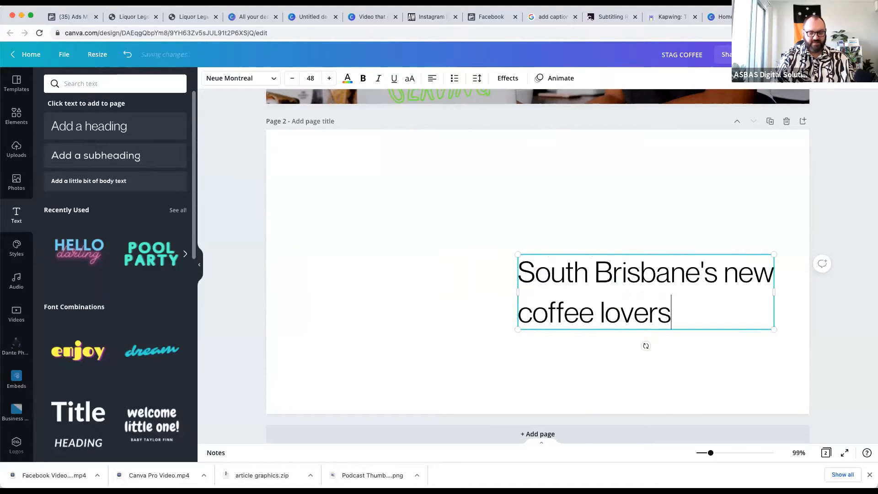
key(Return)
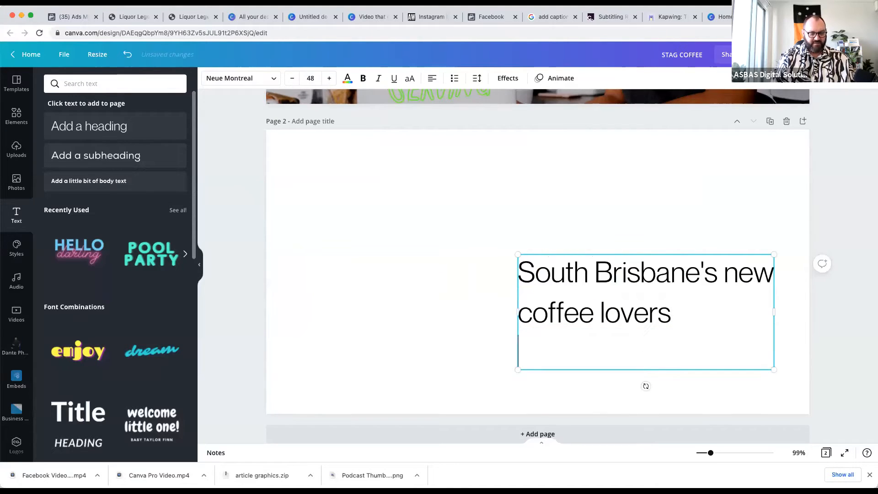
text(destination)
Step: Set the whole heading in the Benedict font and widen its text box towards the page's right edge
key(super+a)
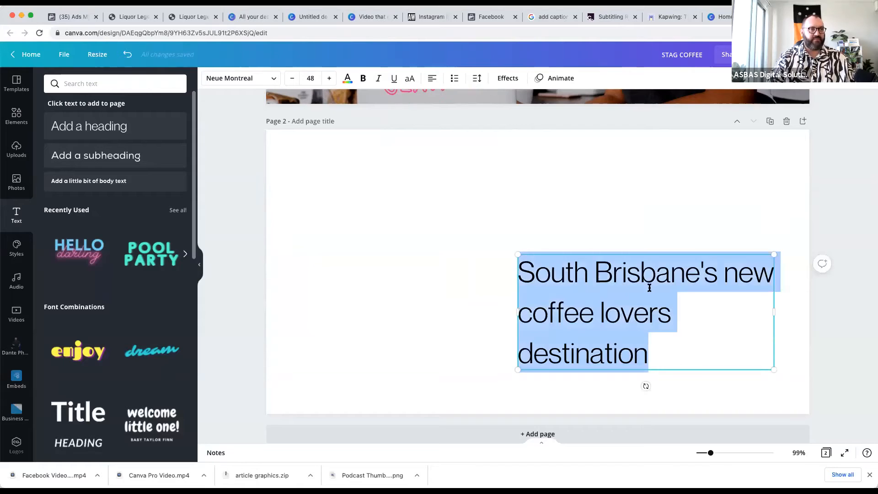
click(256, 83)
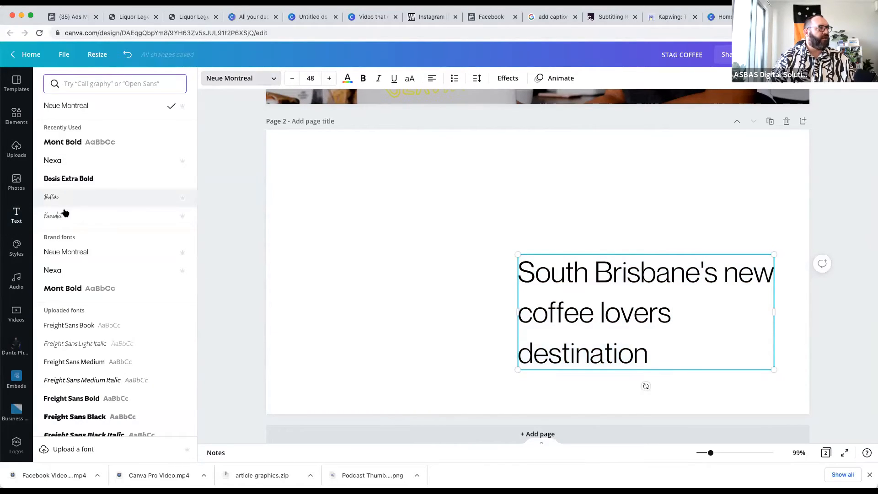
click(65, 214)
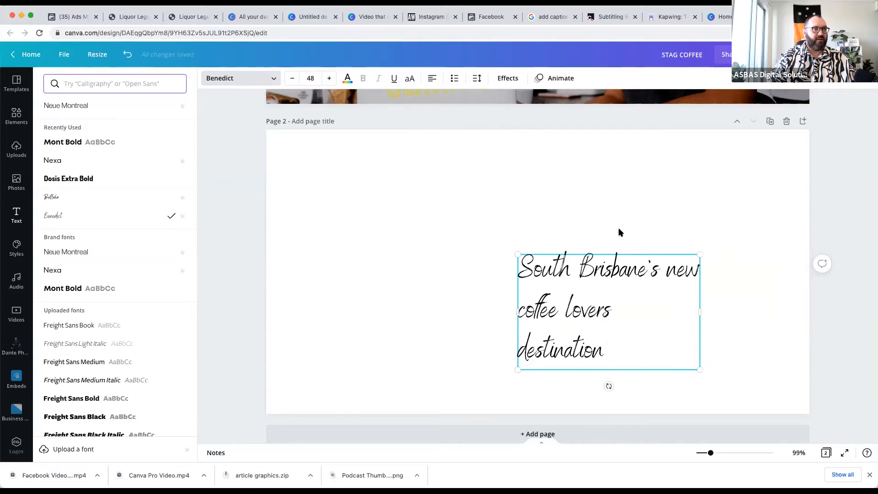
drag(761, 308, 782, 308)
Step: Remove the forced line breaks so the heading wraps as "South Brisbane's new coffee" and "lovers destination"
click(520, 355)
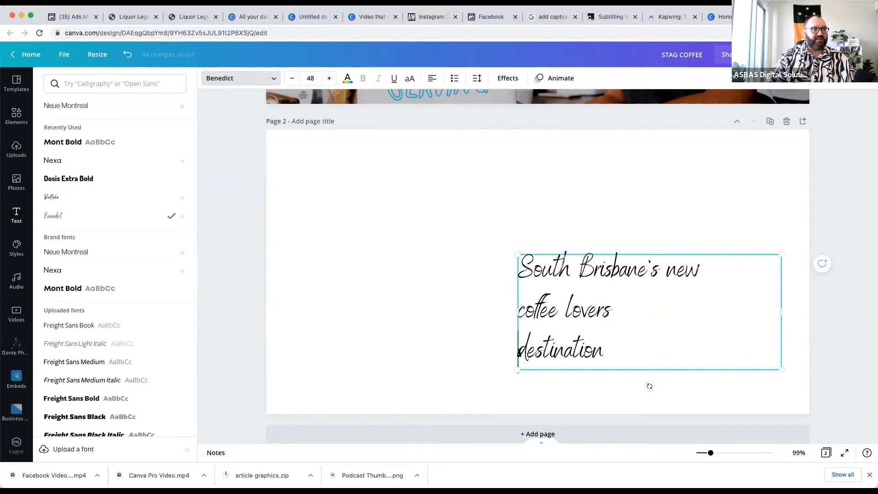
key(BackSpace)
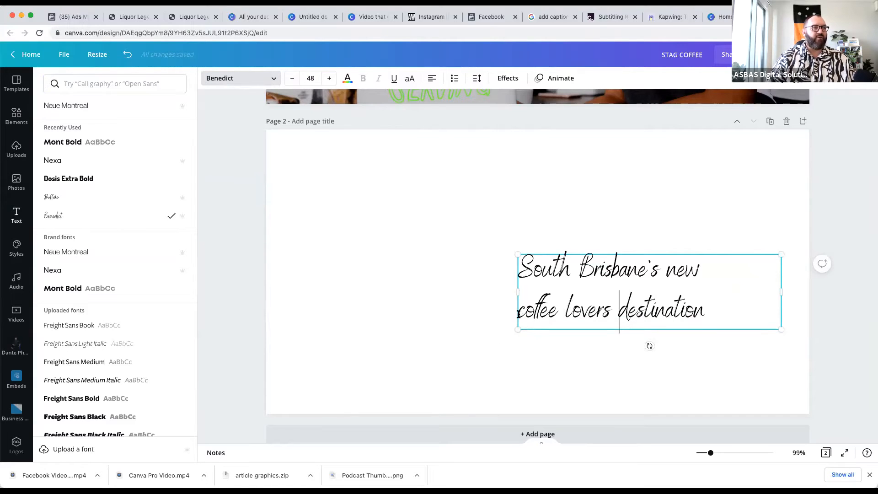
key(BackSpace)
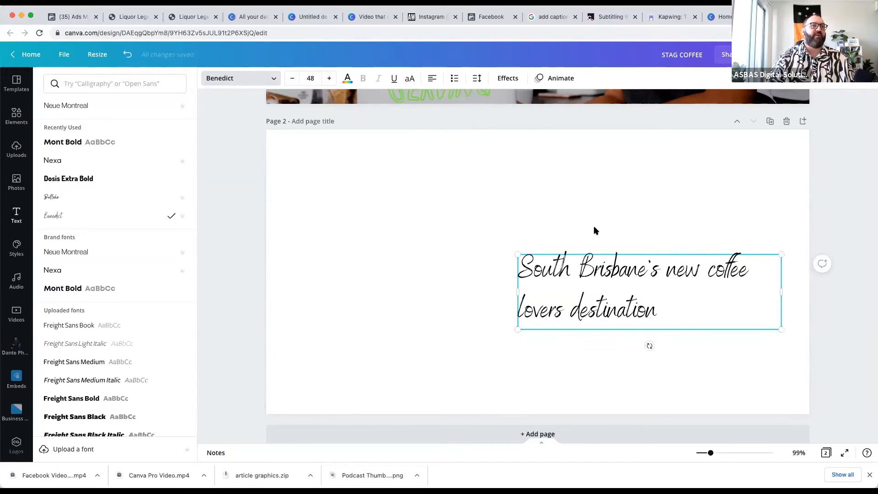
click(565, 264)
click(580, 372)
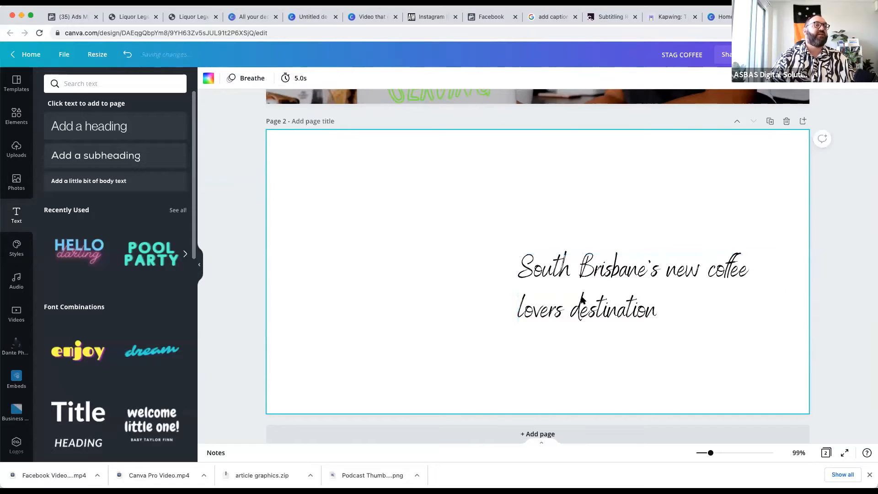
Step: Set the heading's line spacing to 1 and centre its text box vertically on page 2
drag(576, 263, 575, 243)
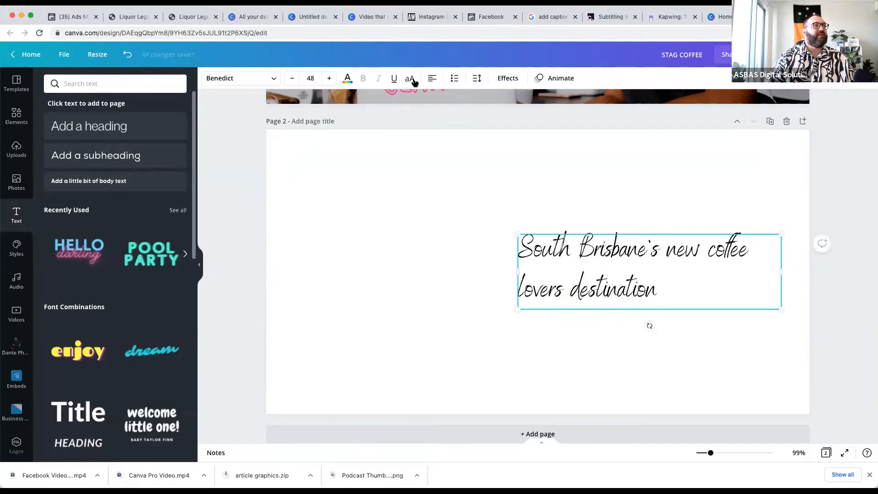
click(479, 80)
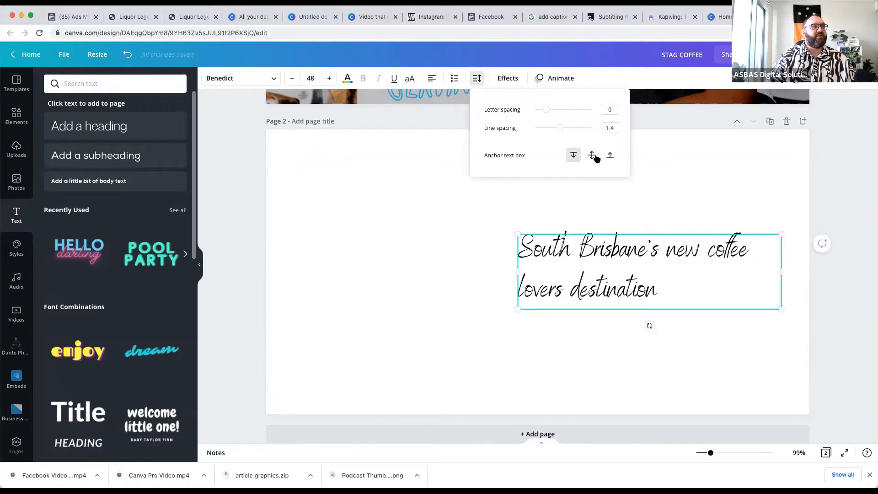
click(612, 128)
text(1)
key(Return)
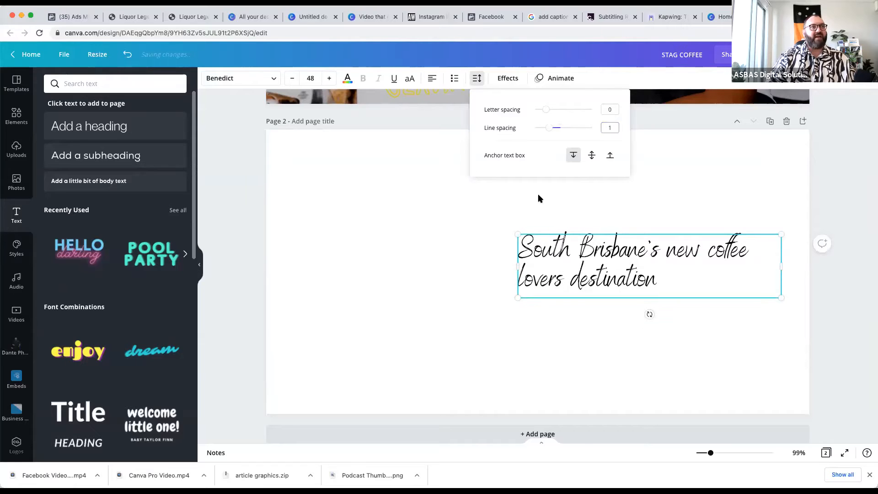
click(596, 206)
click(578, 251)
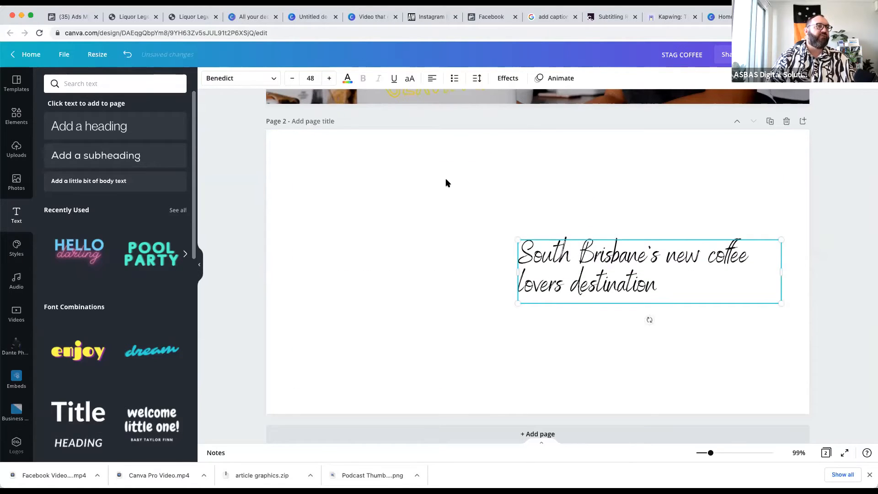
Step: Recolour the white coffee cup graphic on page 2 black
click(378, 178)
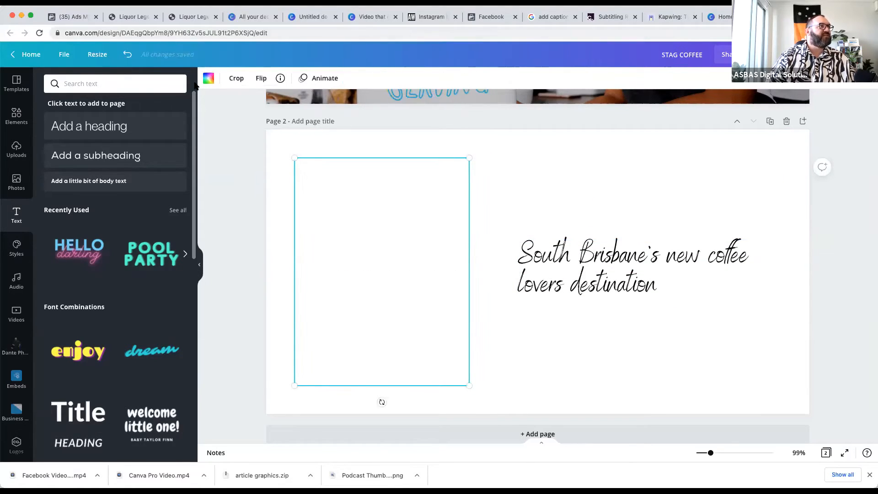
click(209, 78)
click(76, 127)
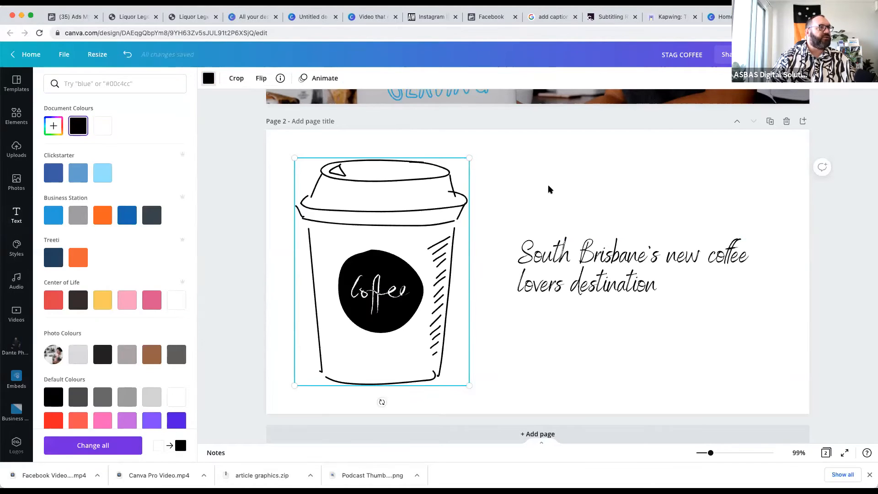
click(613, 180)
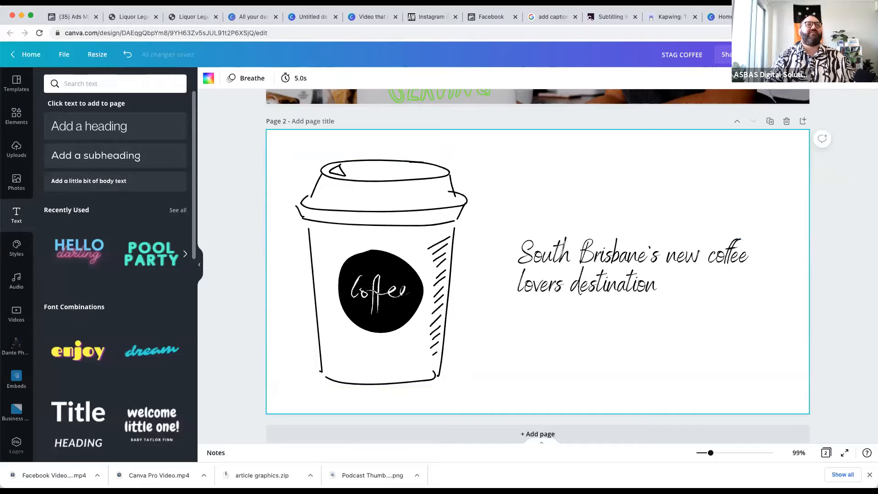
Step: Preview the animated Stag Coffee design
click(774, 54)
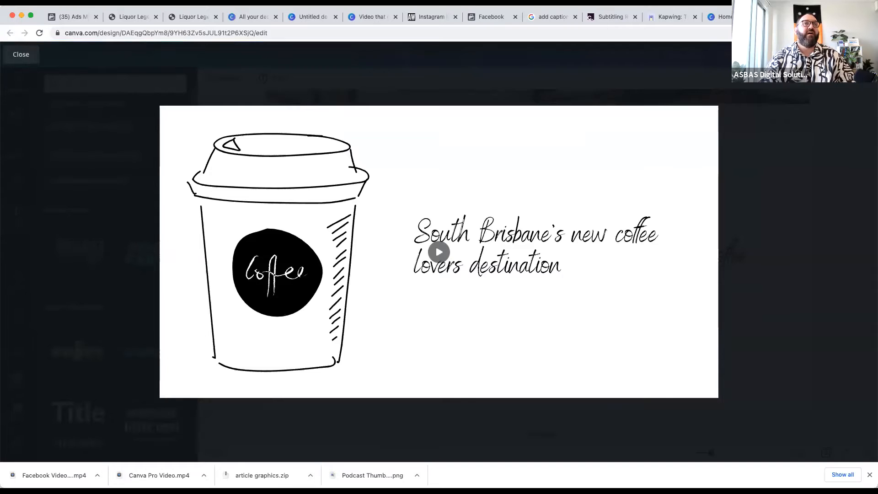
Step: Create a blank Instagram Post design from the Canva home page by searching the design types for "instag"
click(720, 17)
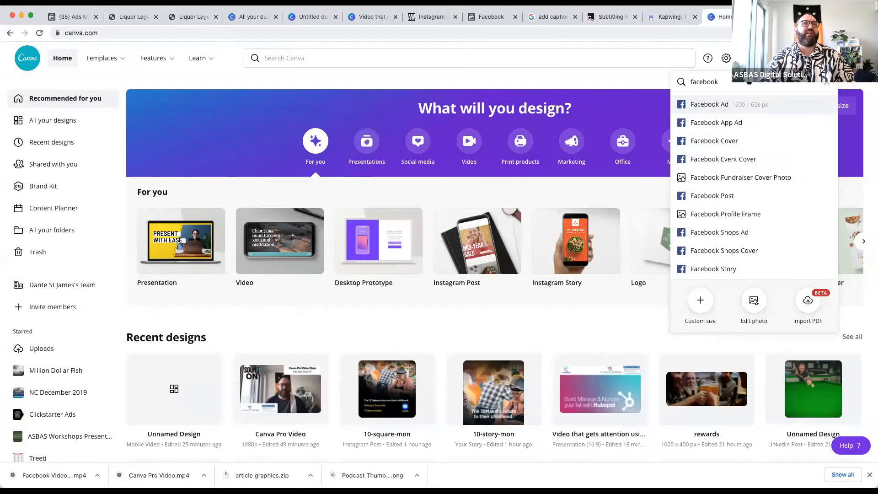
click(825, 82)
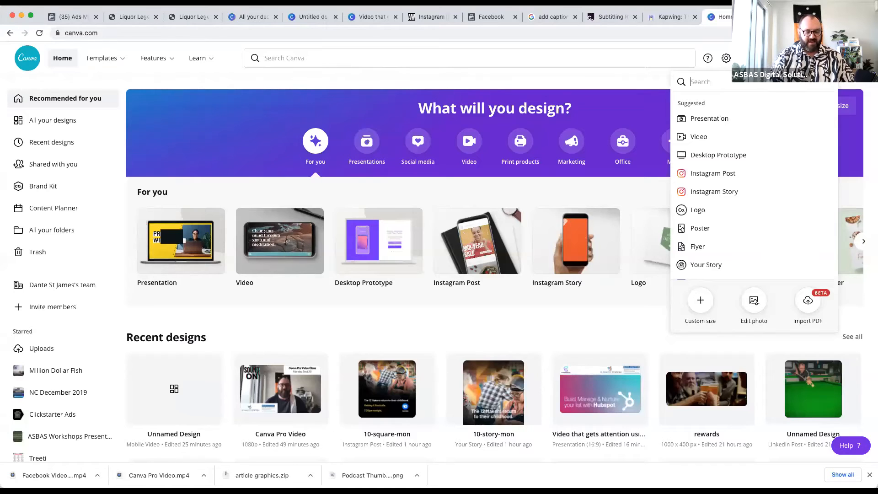
text(instag)
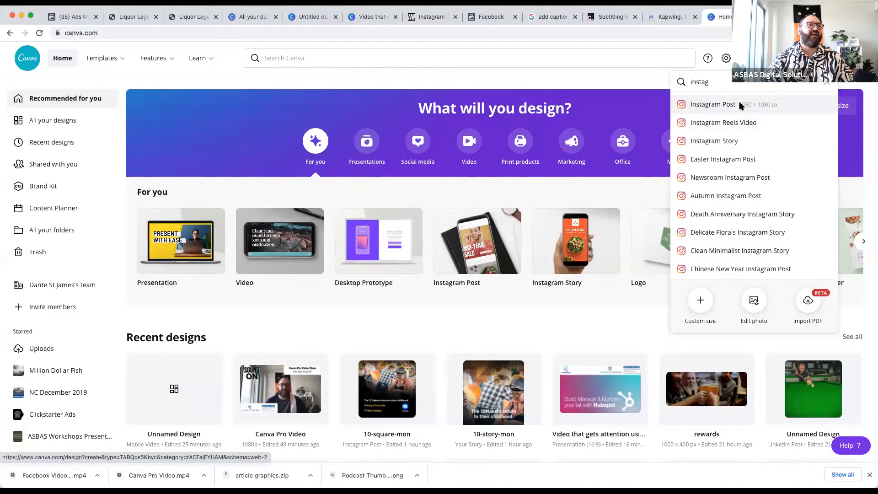
click(714, 105)
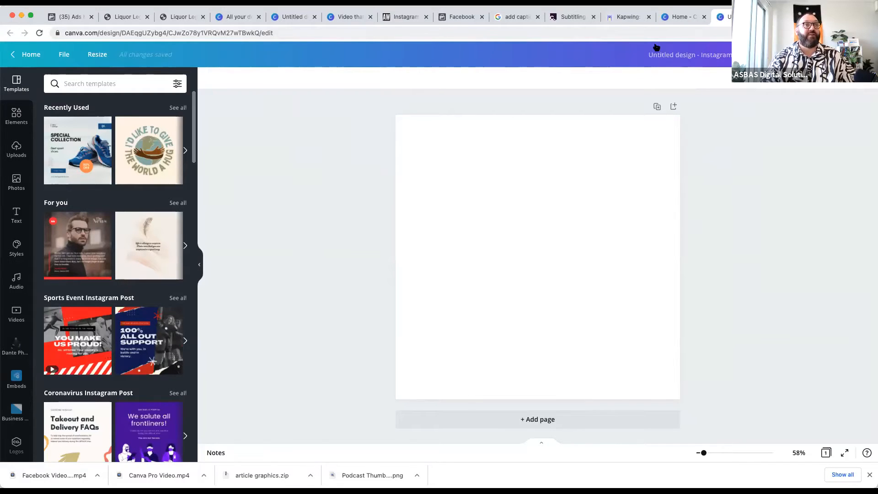
Step: Look through the slides around 21 to 25 of the "Video that gets attention using Canva" deck and present it full screen from slide 24
click(685, 16)
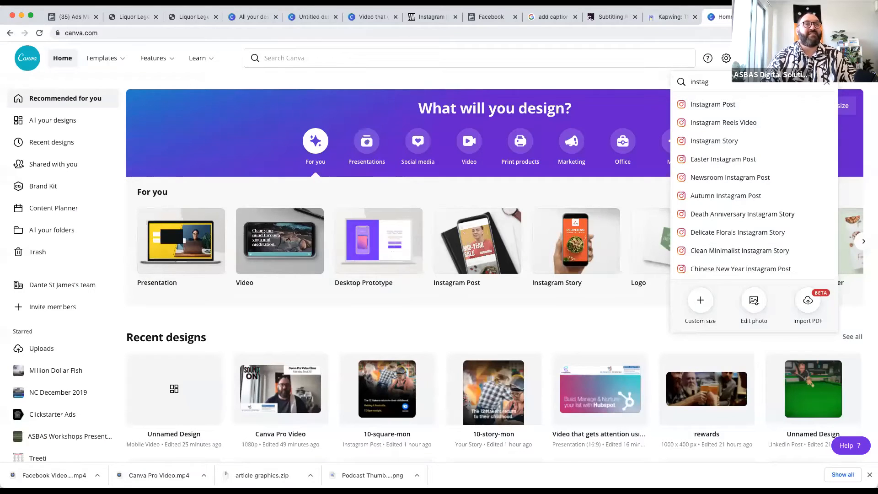
click(382, 18)
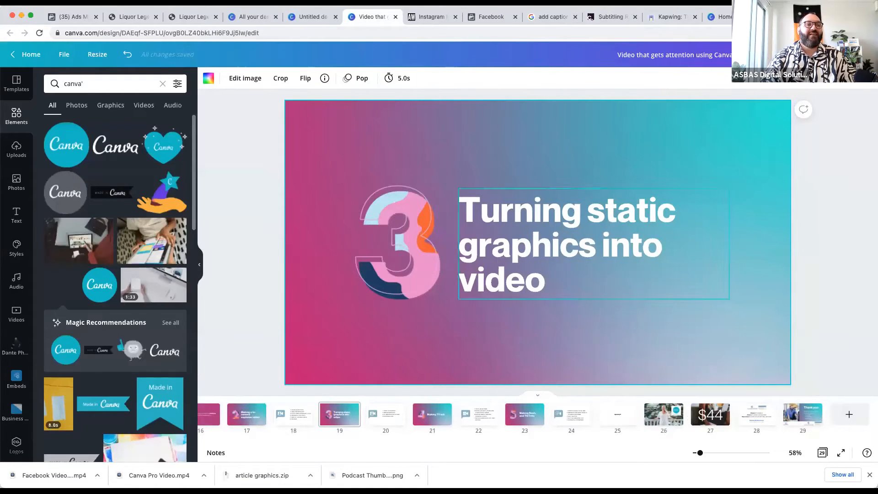
click(580, 418)
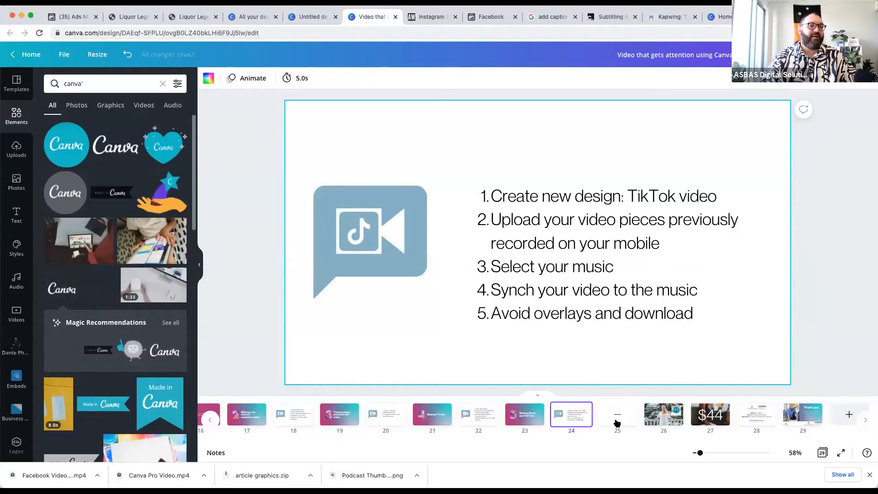
click(617, 420)
click(475, 417)
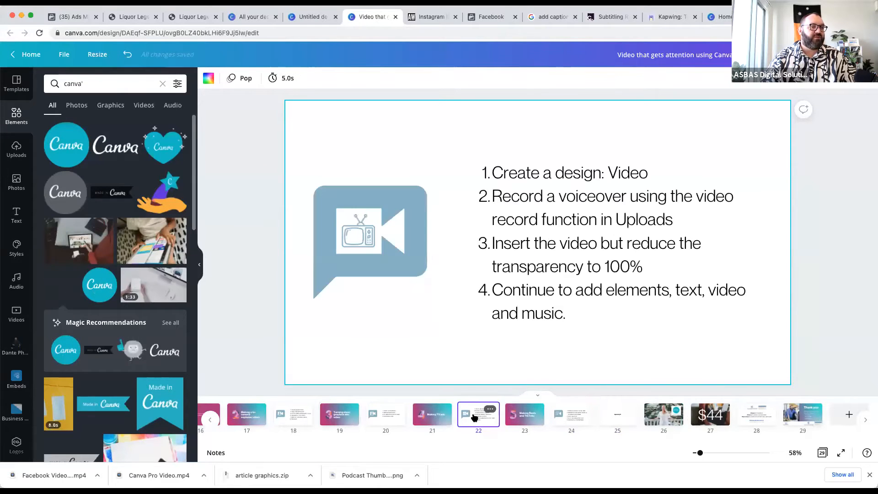
click(341, 417)
click(432, 414)
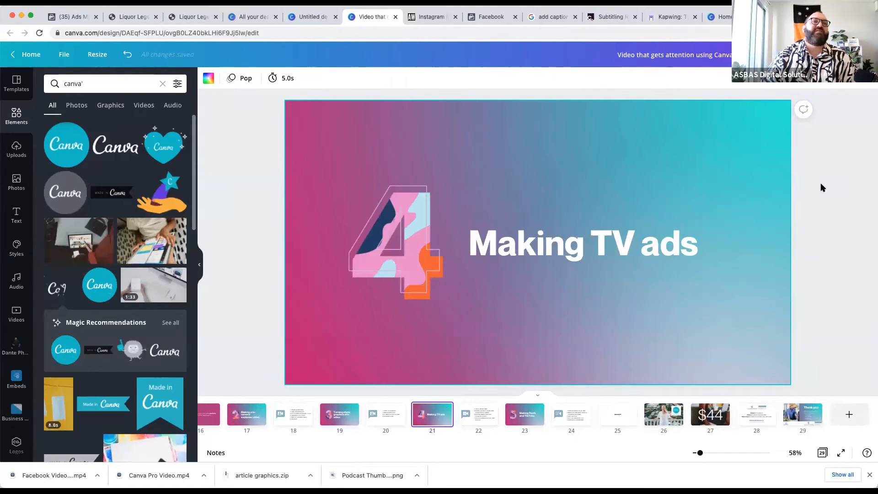
click(574, 411)
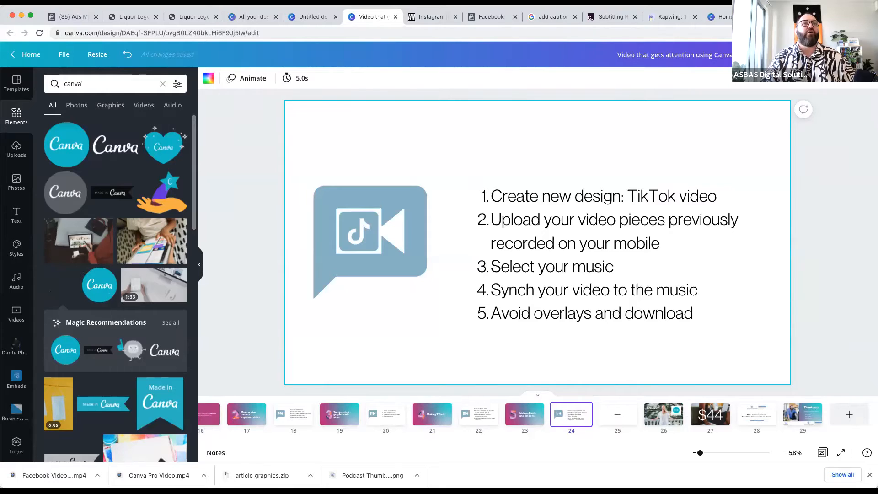
click(812, 55)
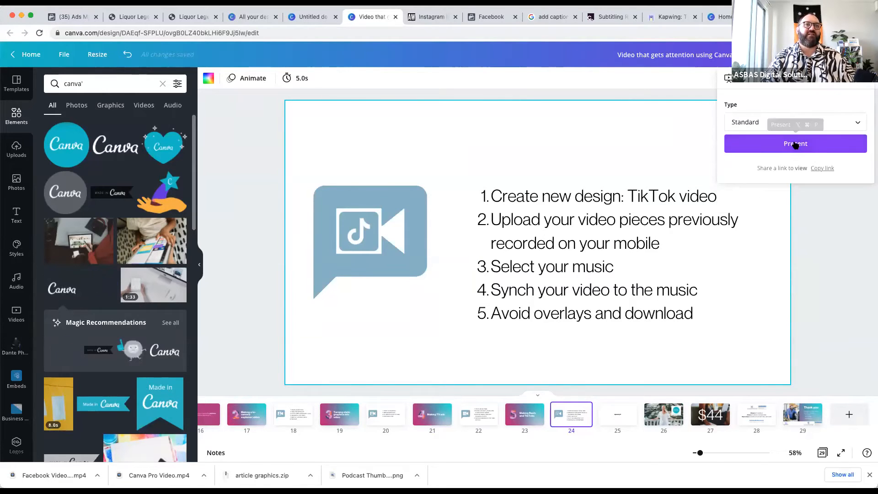
click(796, 145)
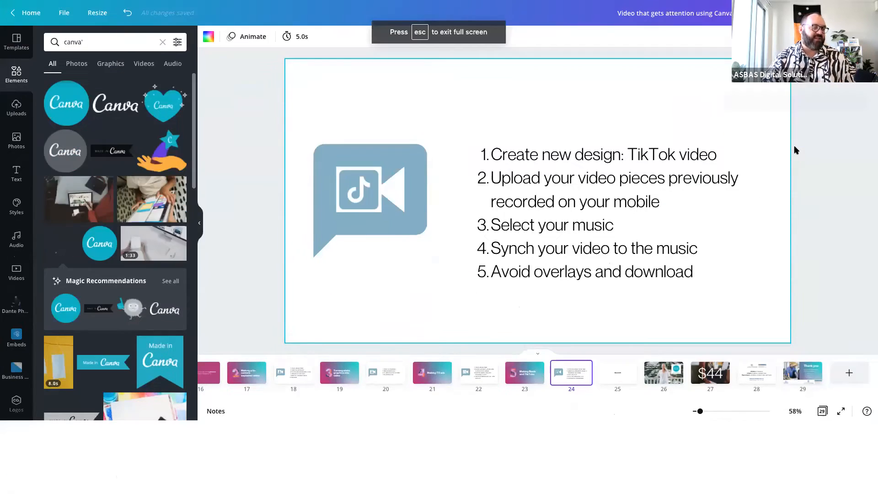
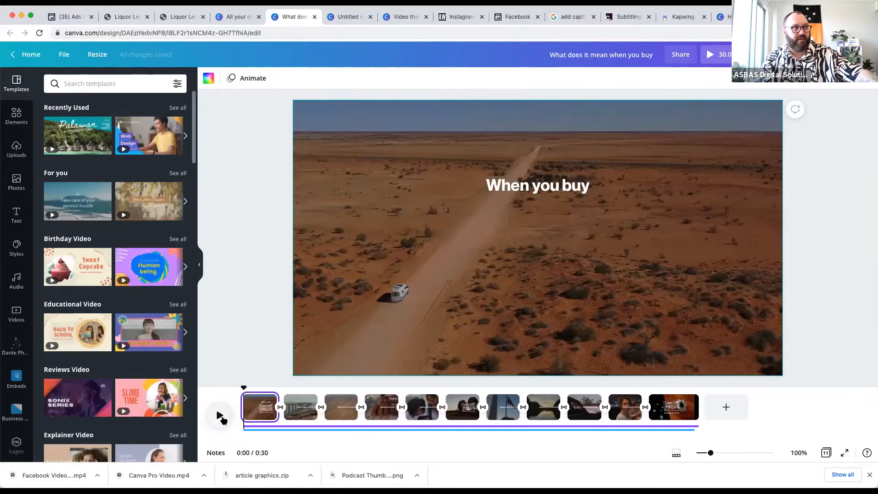
Step: Play the 30-second "What does it mean when you buy" video and examine its individual pages after the opening one
click(220, 416)
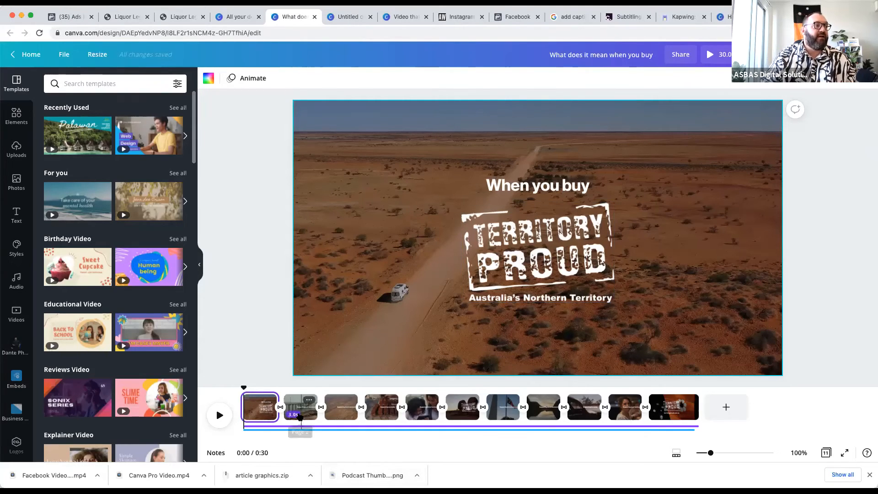
click(300, 414)
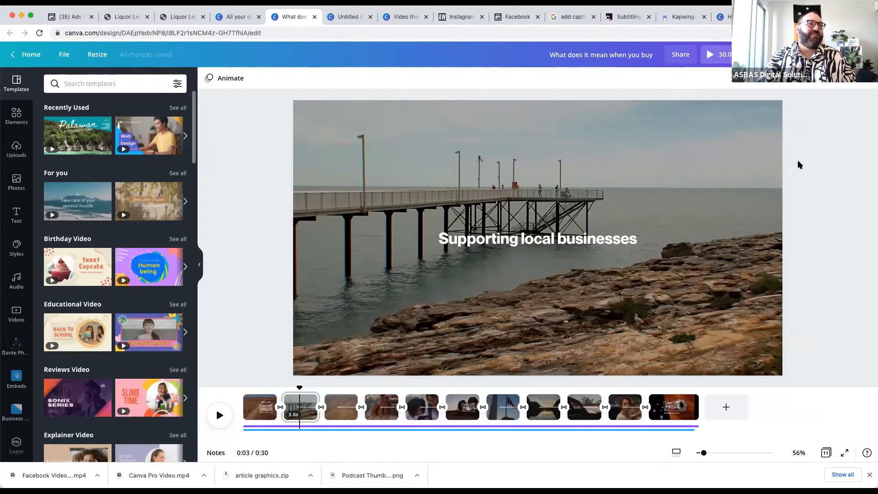
click(339, 411)
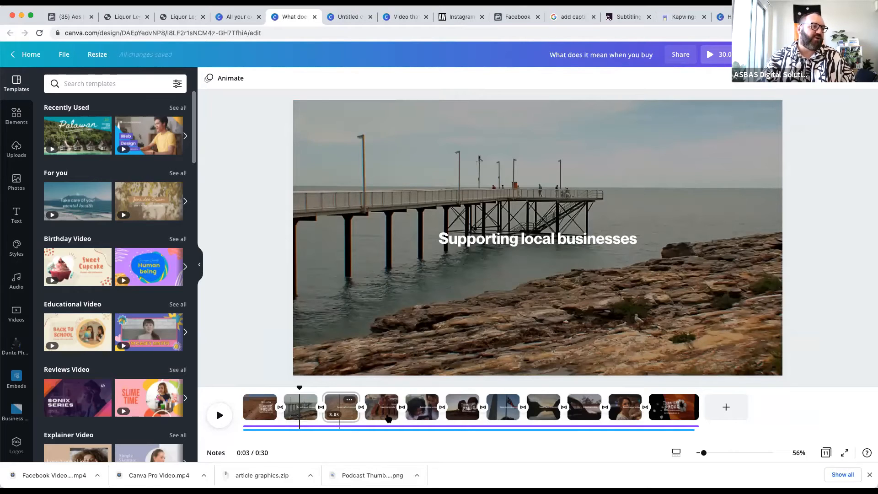
click(386, 417)
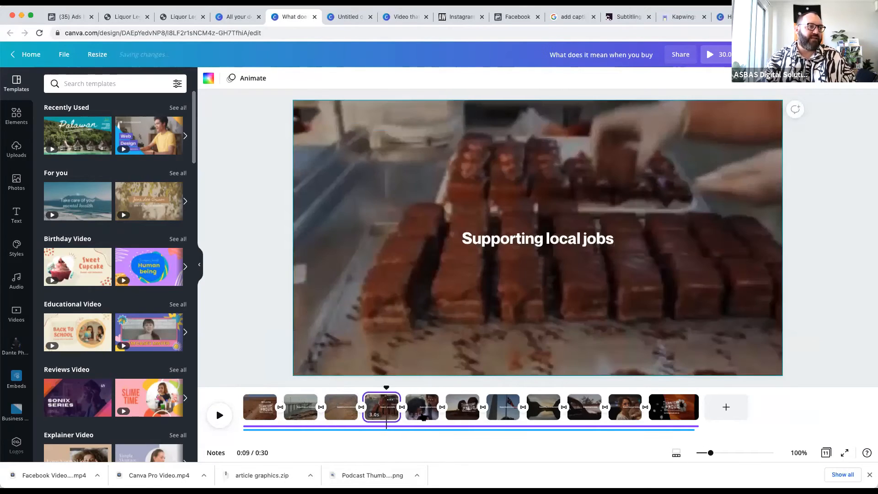
click(423, 417)
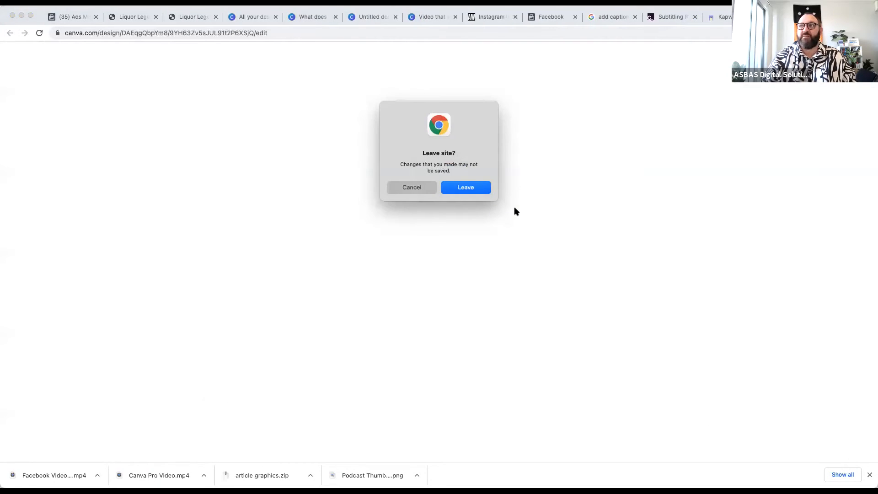
Step: Leave the Stag Coffee design page and load the Canva home page in a new browser tab
click(463, 187)
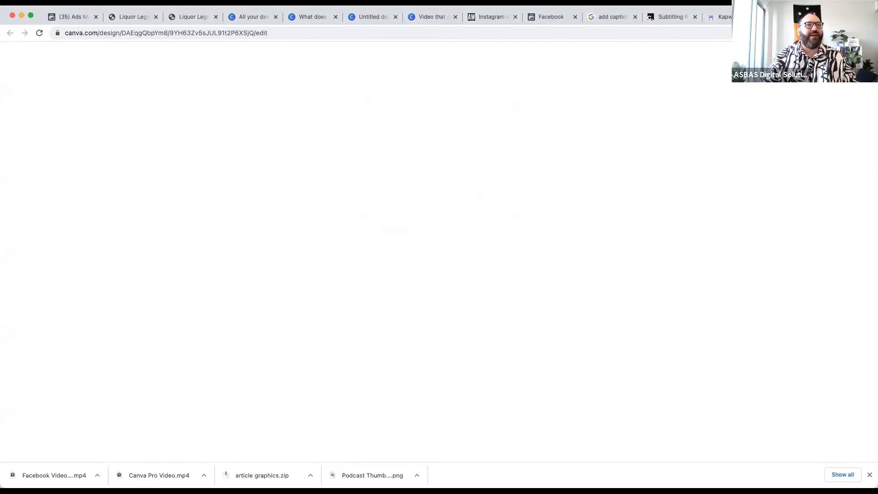
key(ctrl+t)
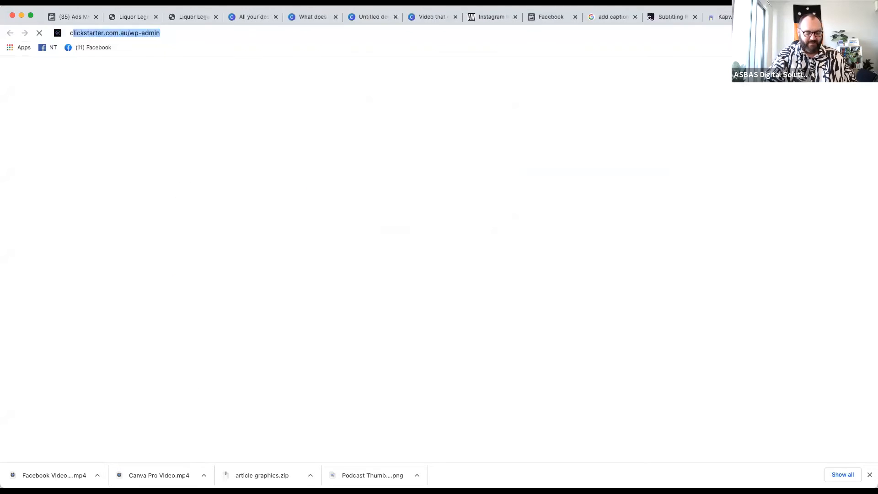
text(canva)
key(Return)
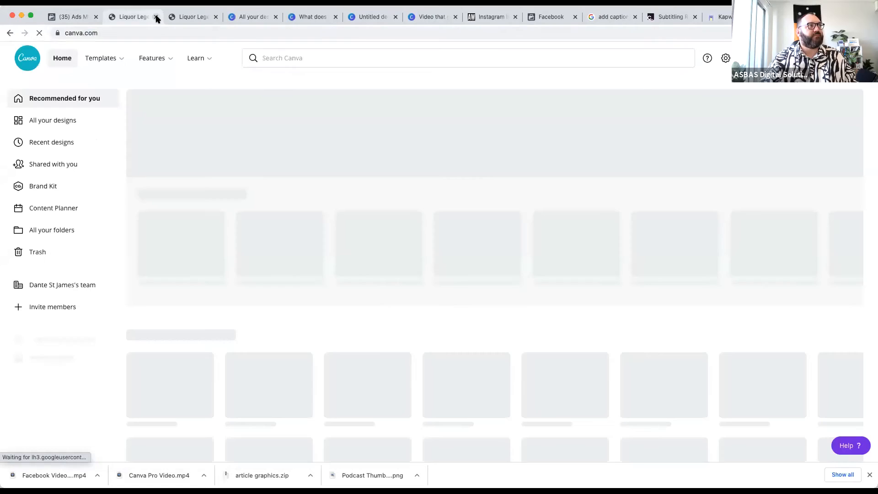
Step: Close the two Liquor Legends browser tabs, the all-designs tab and the "What does it mean when you buy" tab
click(156, 17)
click(156, 17)
key(Return)
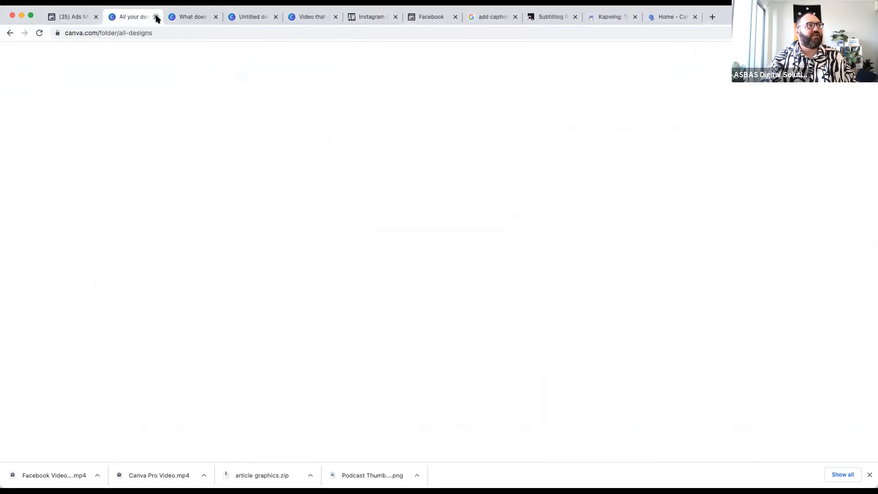
click(156, 17)
click(156, 17)
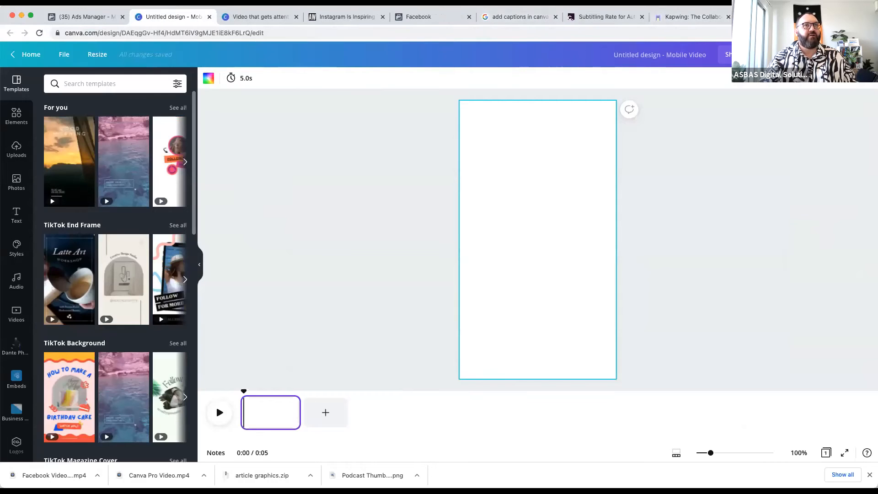
Step: Create a blank design of type Video from the Canva home page and select its empty page
click(777, 17)
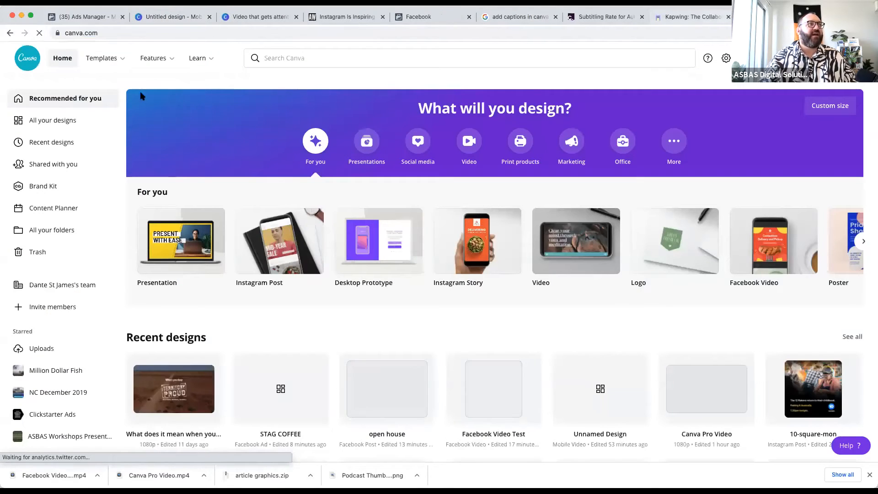
click(802, 58)
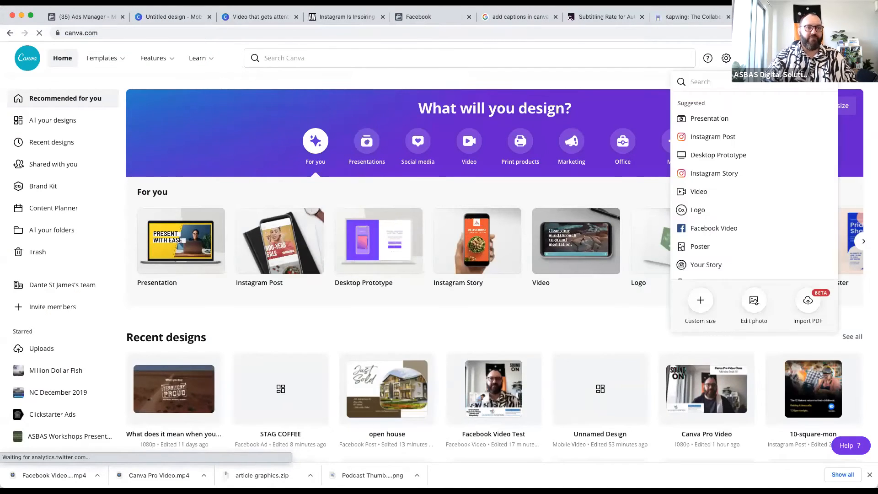
text(video)
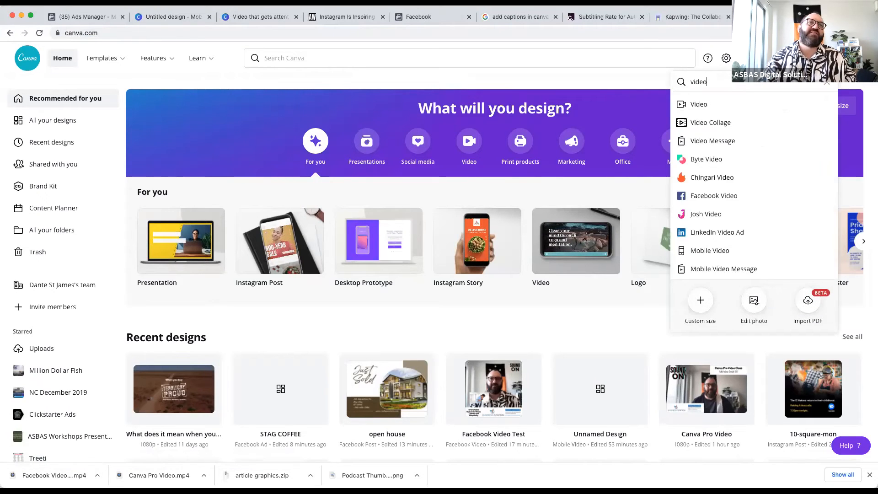
click(717, 110)
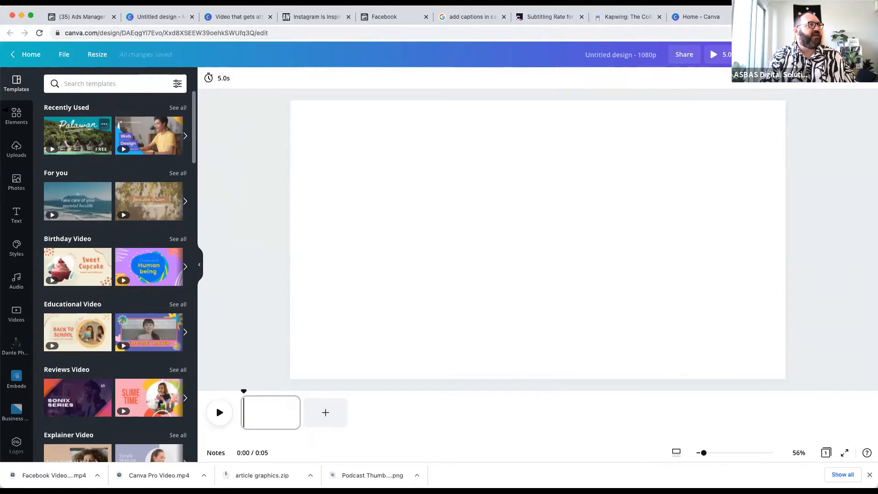
click(379, 128)
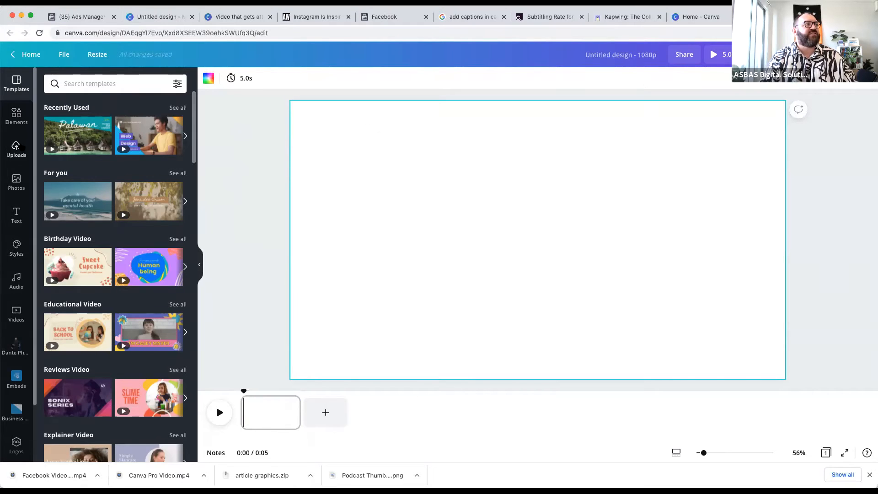
Step: Record a webcam clip of about 23 seconds using krisp microphone (Virtual) and save it onto the blank page
click(21, 146)
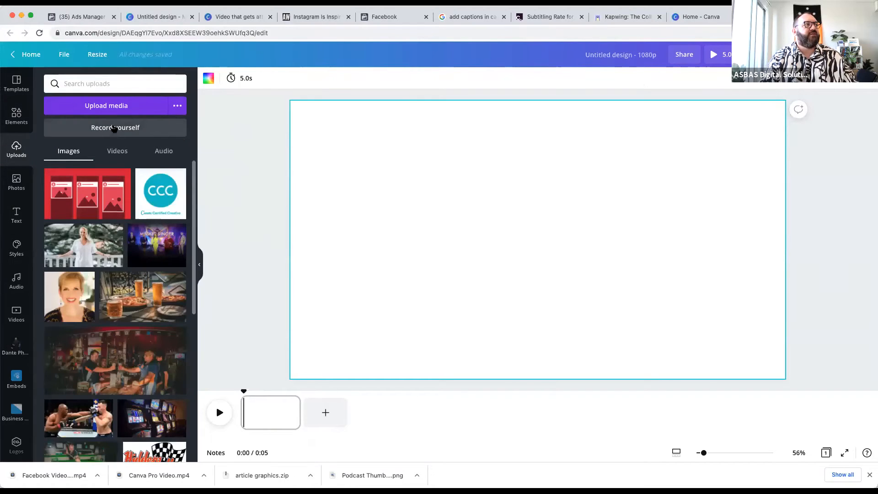
click(114, 128)
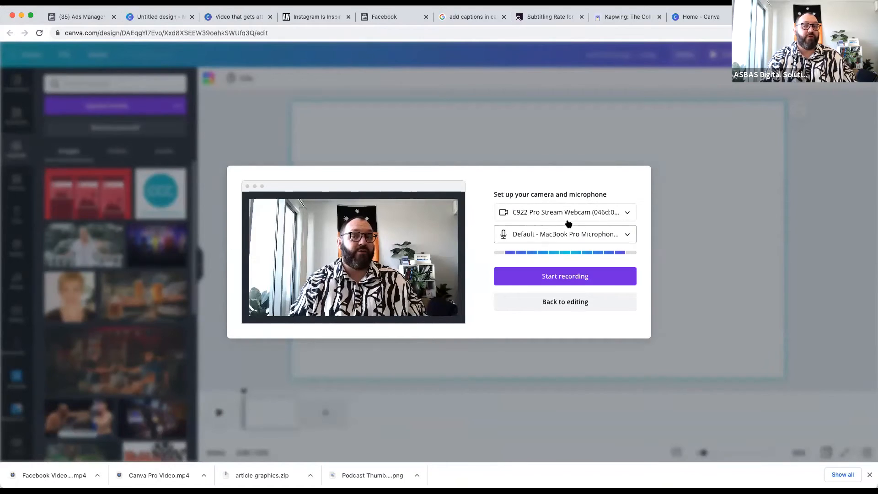
click(572, 235)
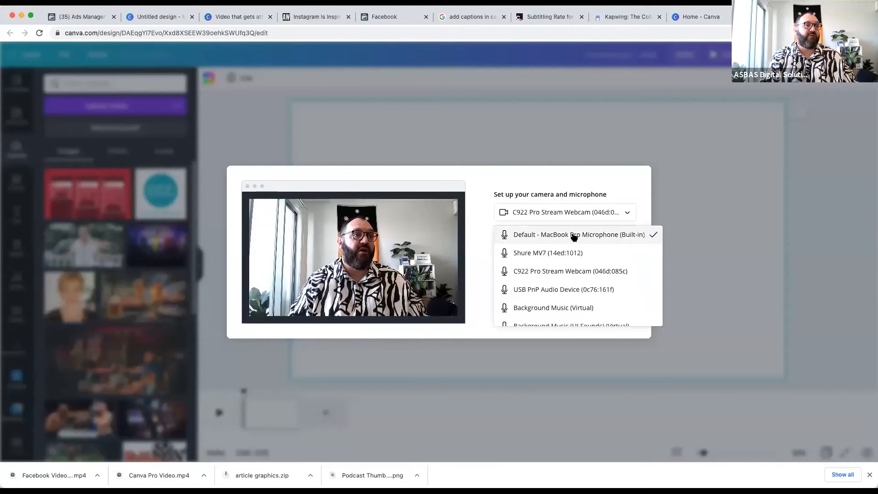
scroll(549, 300, down, 3)
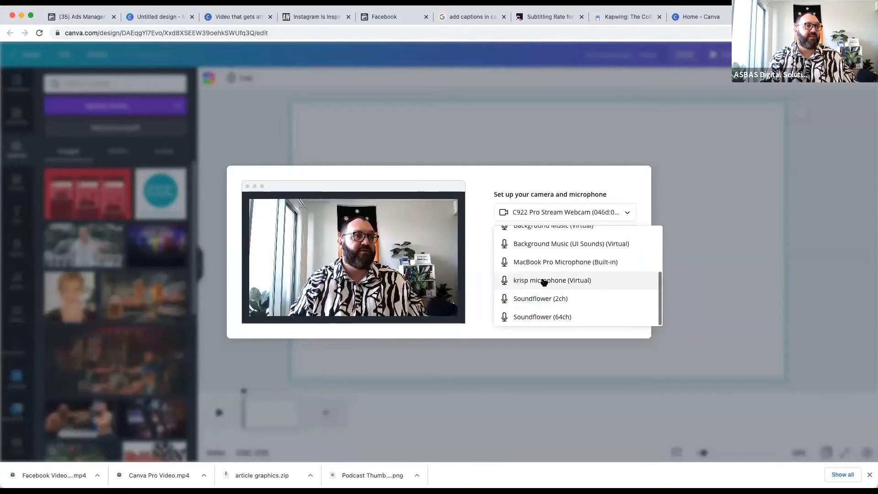
click(545, 280)
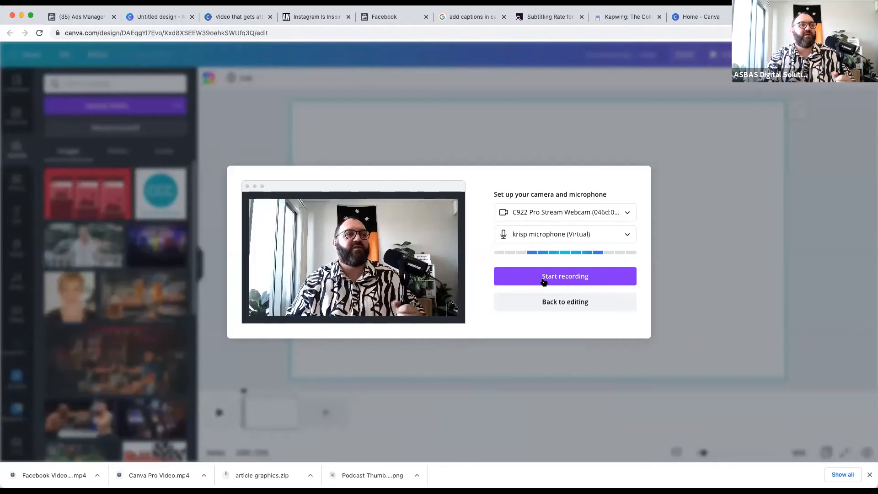
click(562, 277)
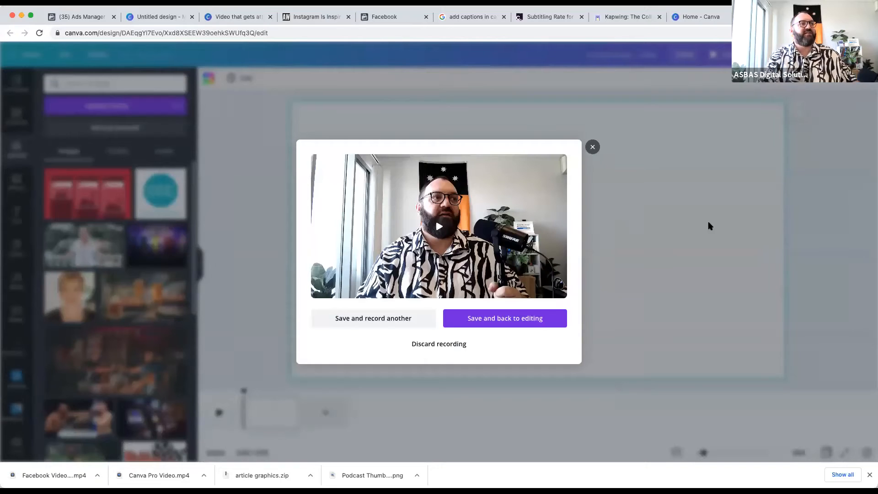
click(478, 317)
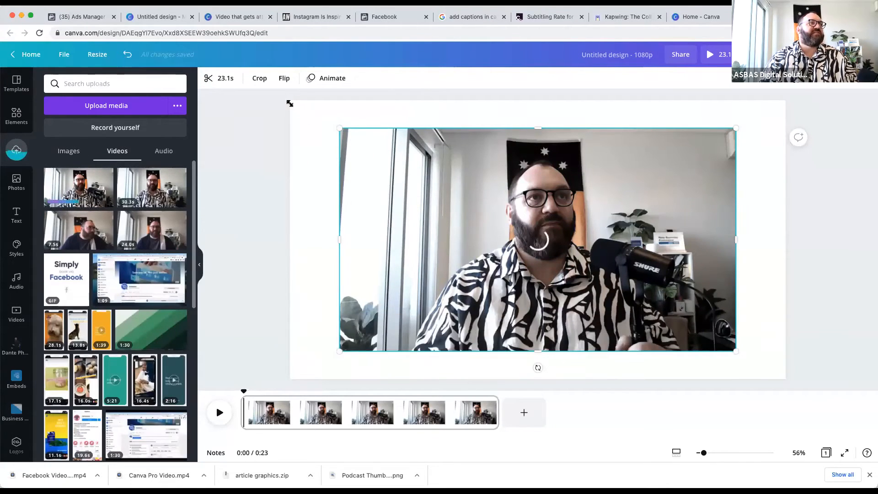
Step: Enlarge the webcam clip to fill the whole page and make it fully transparent
drag(339, 128, 287, 103)
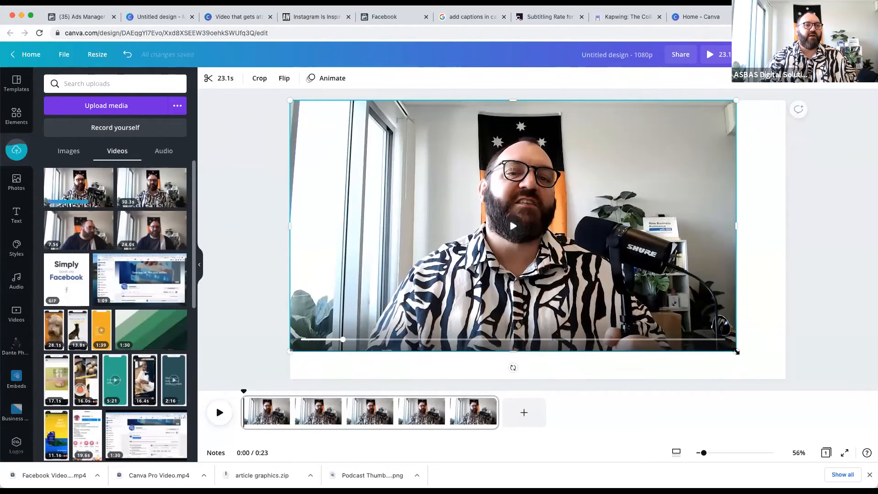
drag(795, 375, 792, 368)
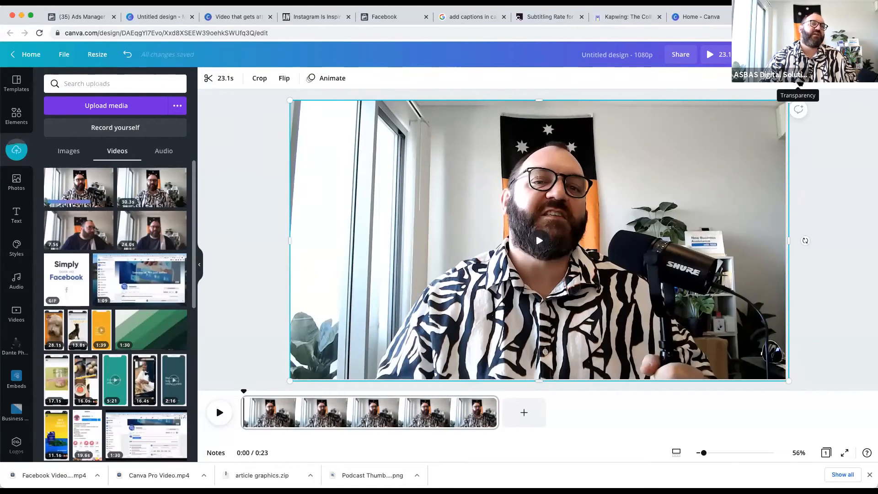
click(796, 84)
drag(765, 108, 710, 108)
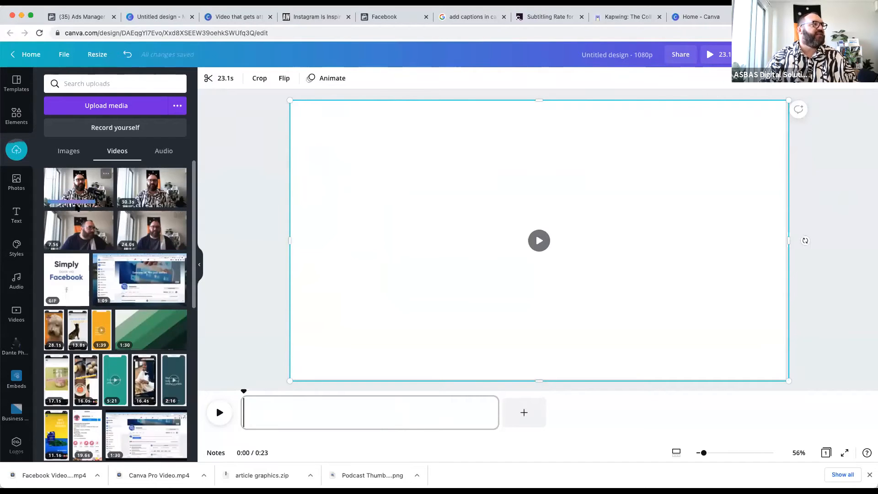
Step: Place the photo of the smiling woman with a laptop left of the page's centre and add a narrow "$44" text beneath it
click(16, 190)
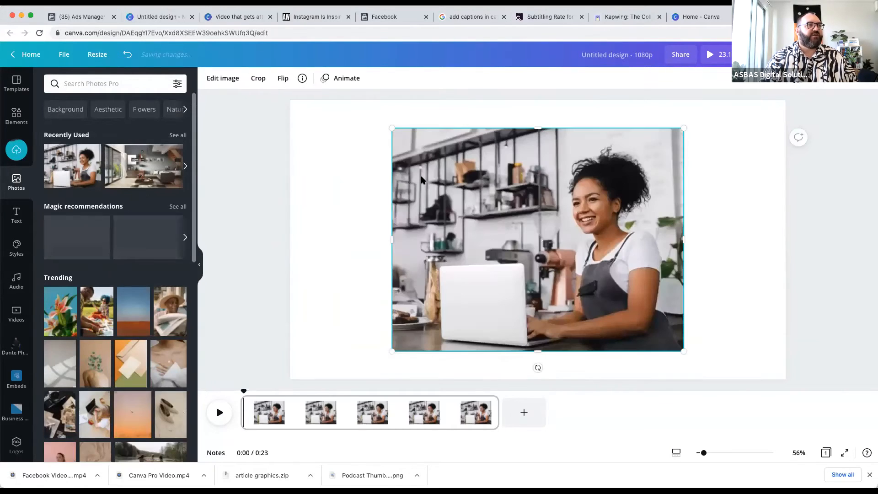
drag(378, 168, 305, 169)
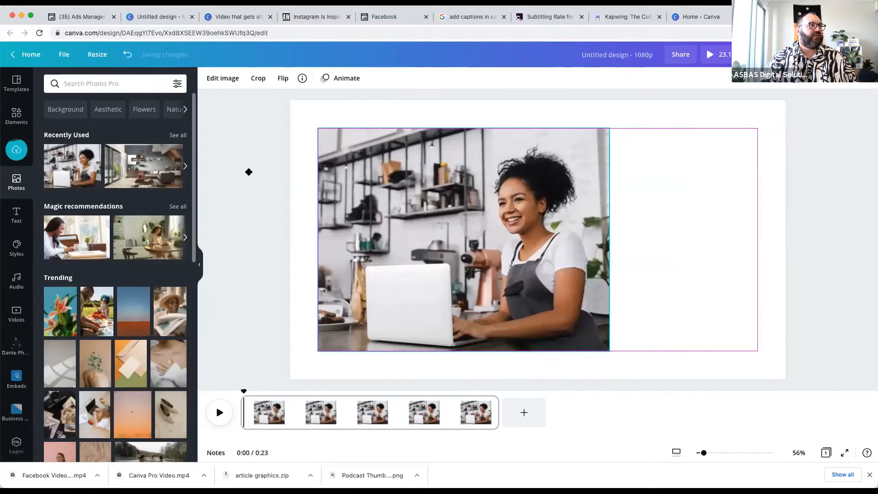
click(16, 214)
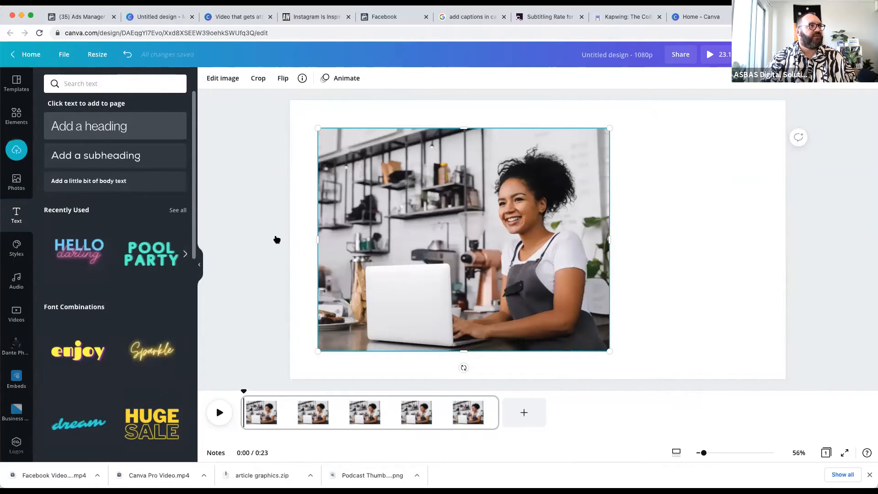
text(t$44)
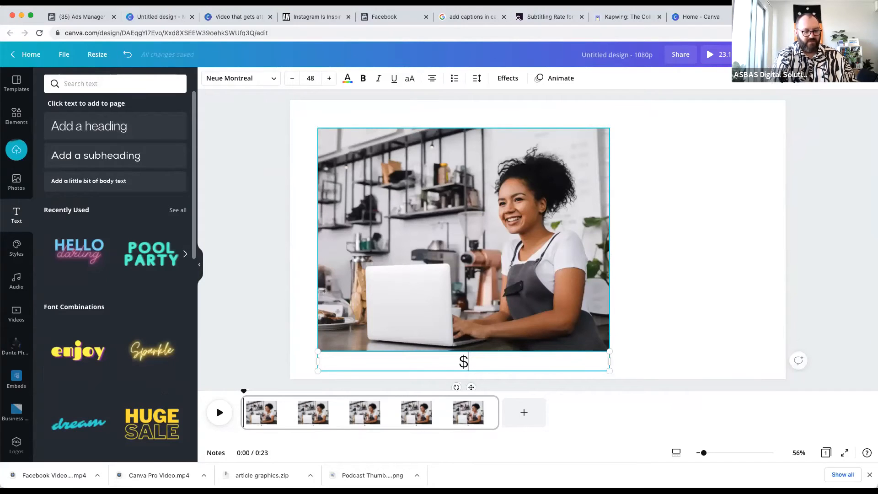
click(684, 338)
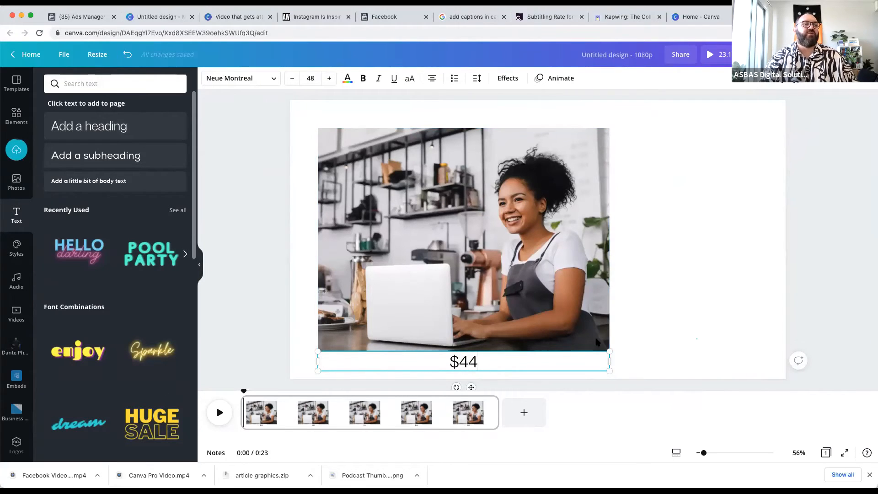
click(467, 365)
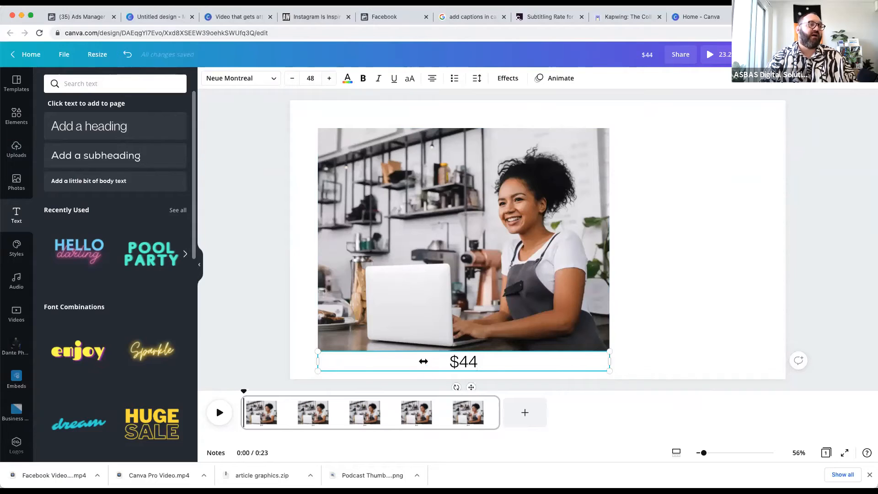
drag(424, 361, 367, 366)
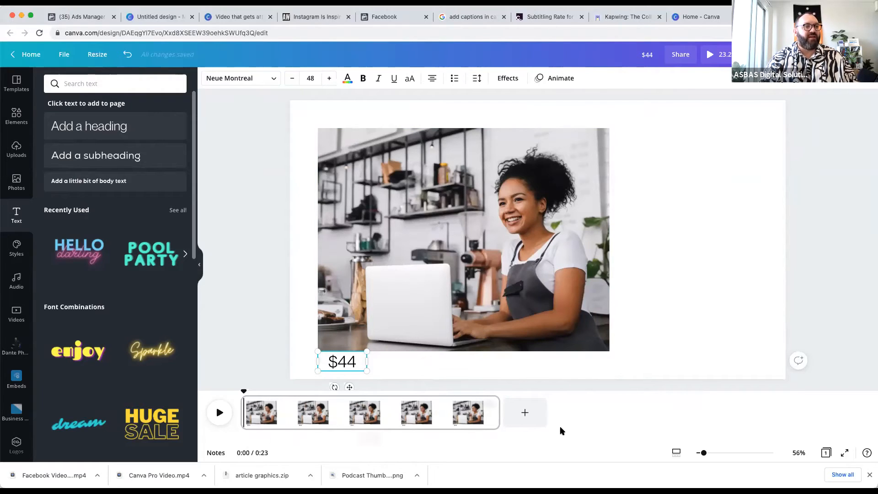
Step: Examine the uploaded audio files and find the voiceover tp-vo.mp3
click(676, 454)
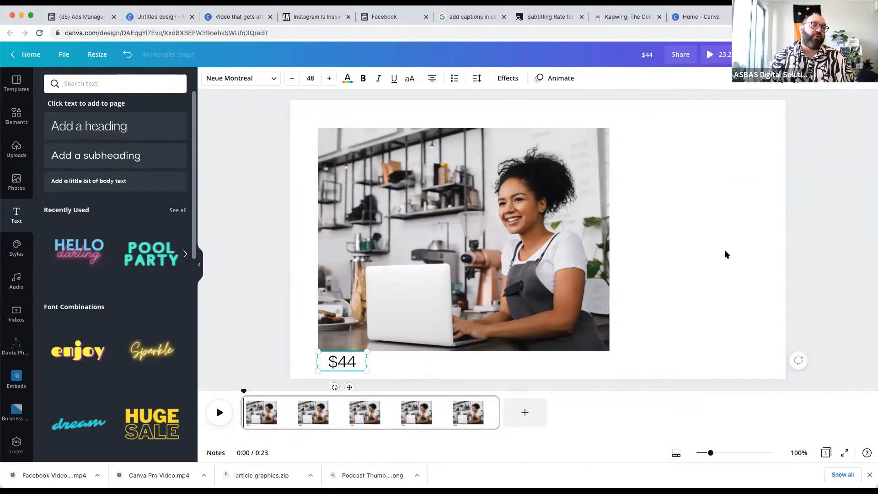
click(16, 147)
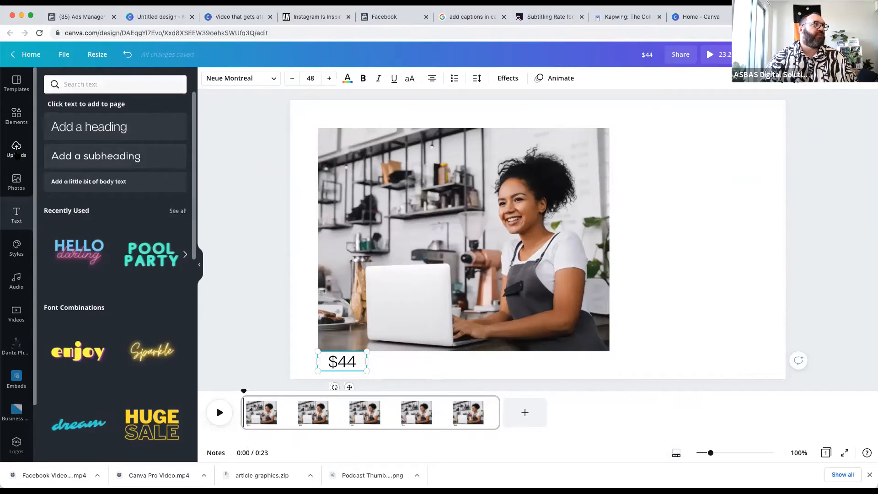
click(154, 152)
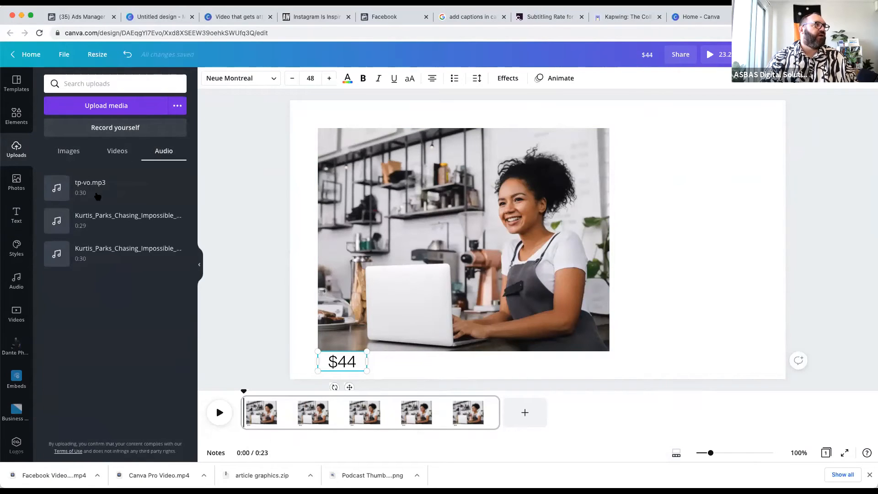
mouse_move(92, 185)
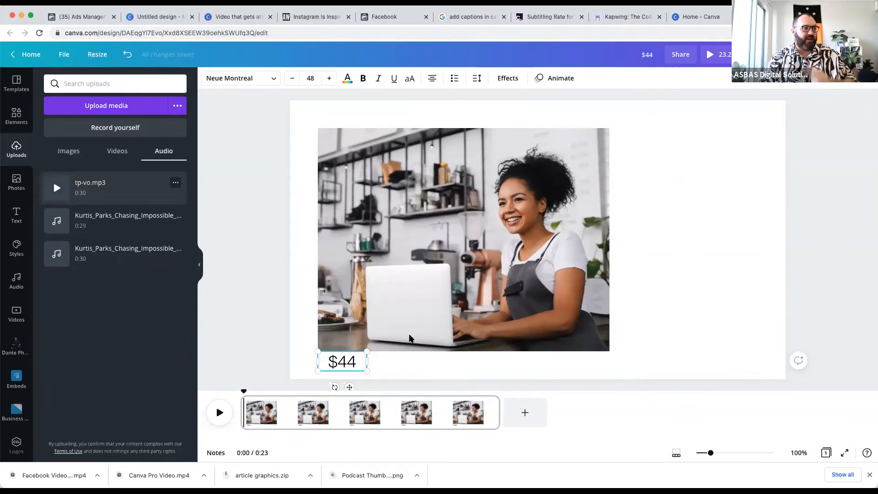
Step: Delete the photo of the woman with the laptop from the page
click(558, 245)
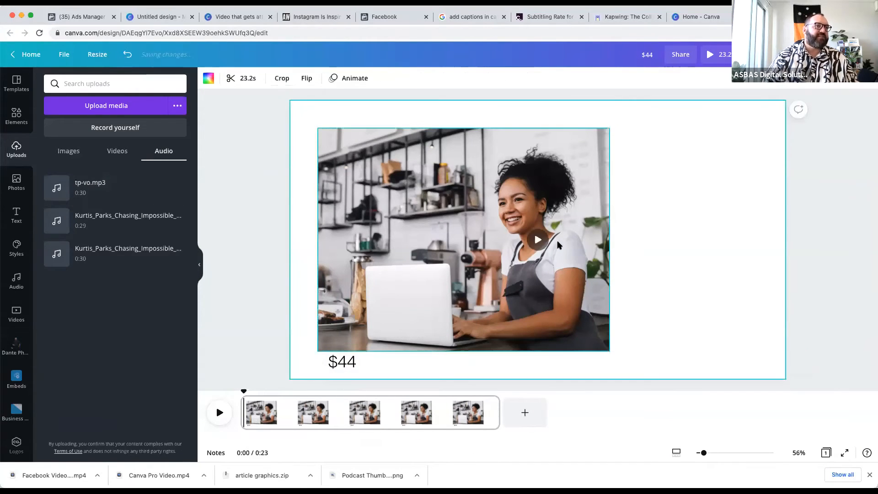
click(558, 244)
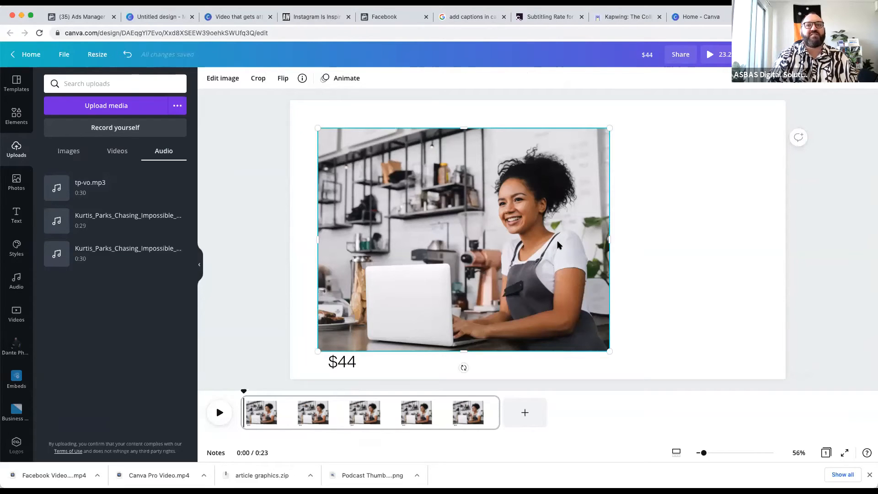
key(Delete)
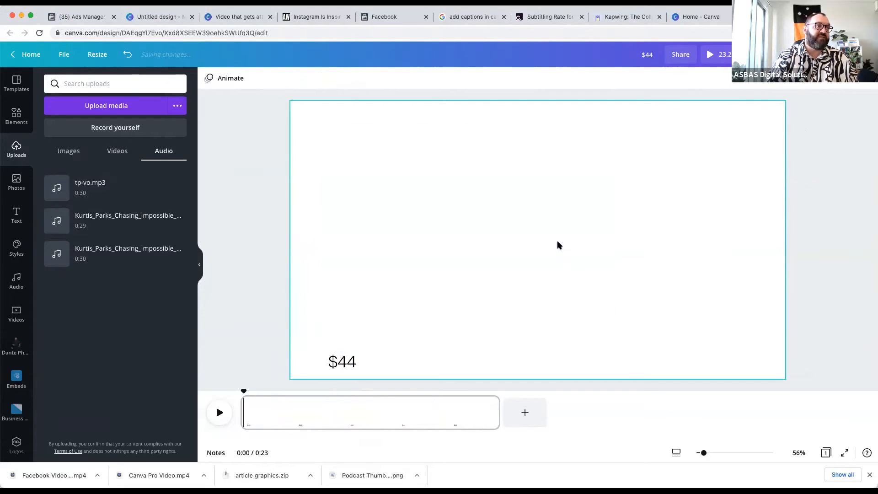
Step: Add the uploaded tp-vo.mp3 as the audio track and try to lengthen both the track and the first page
click(333, 366)
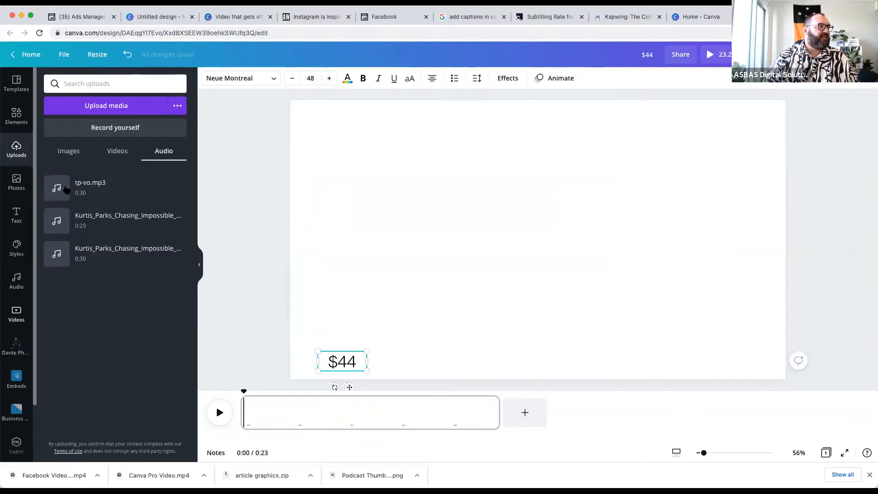
drag(66, 186, 91, 201)
click(117, 191)
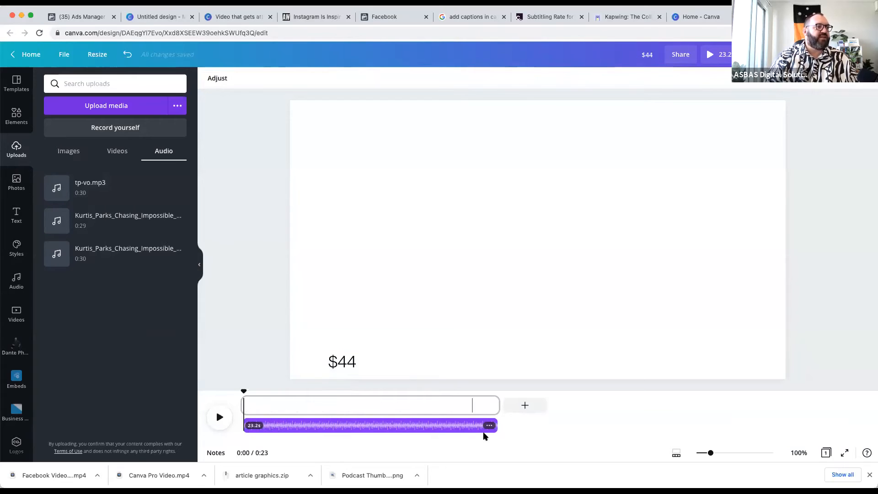
drag(503, 429, 568, 429)
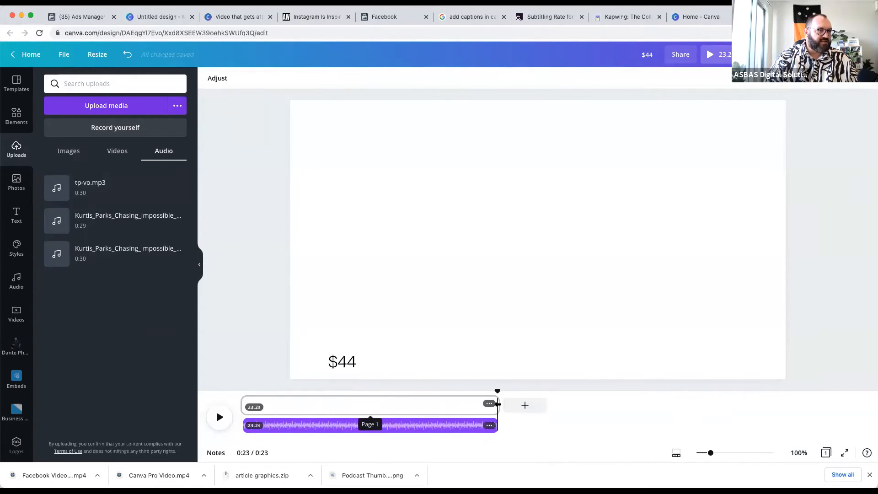
drag(499, 406, 689, 402)
Step: Add three blank pages after the first one and shorten the first page so the whole video lasts about 17.5 seconds
click(524, 405)
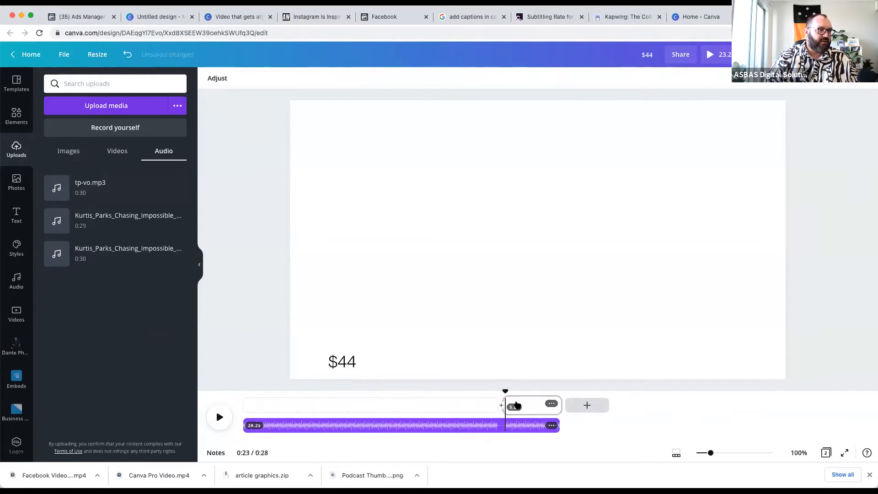
click(586, 405)
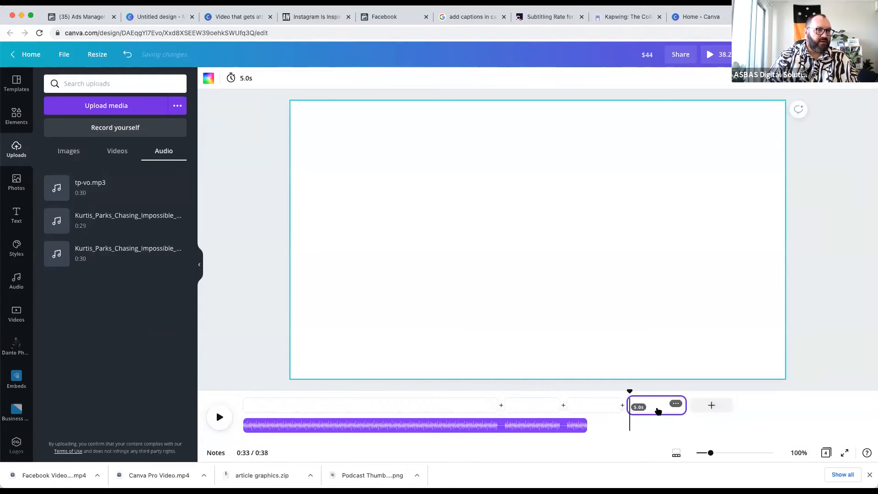
click(649, 404)
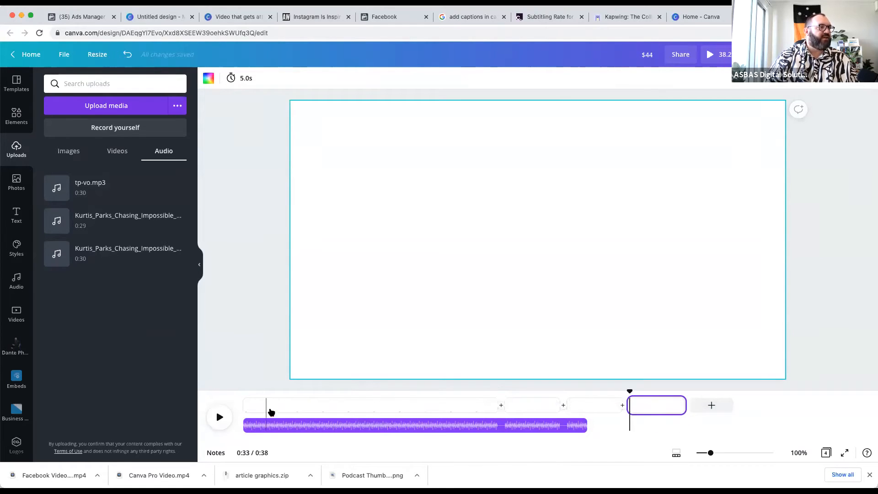
click(284, 407)
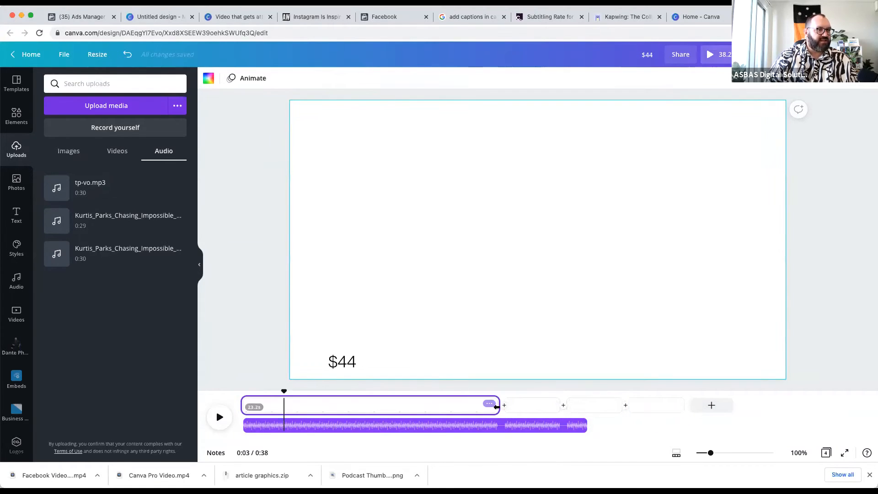
drag(496, 407, 272, 410)
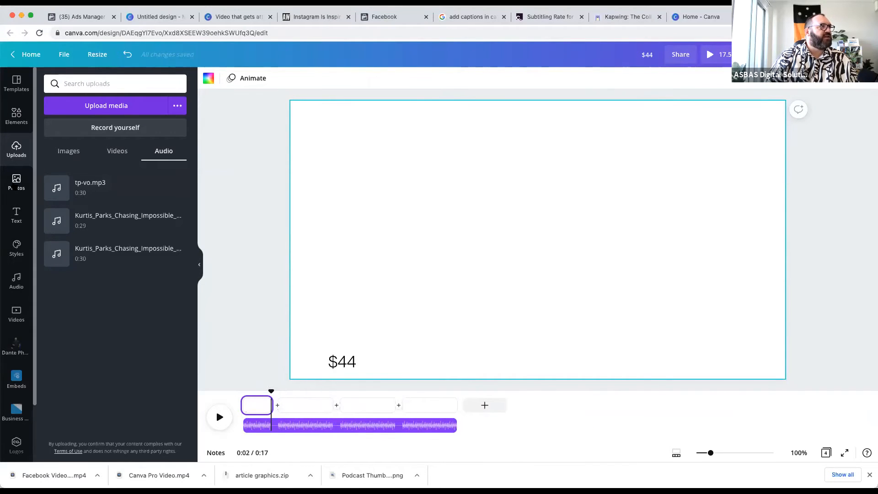
Step: Search the stock videos for brisbane
click(16, 280)
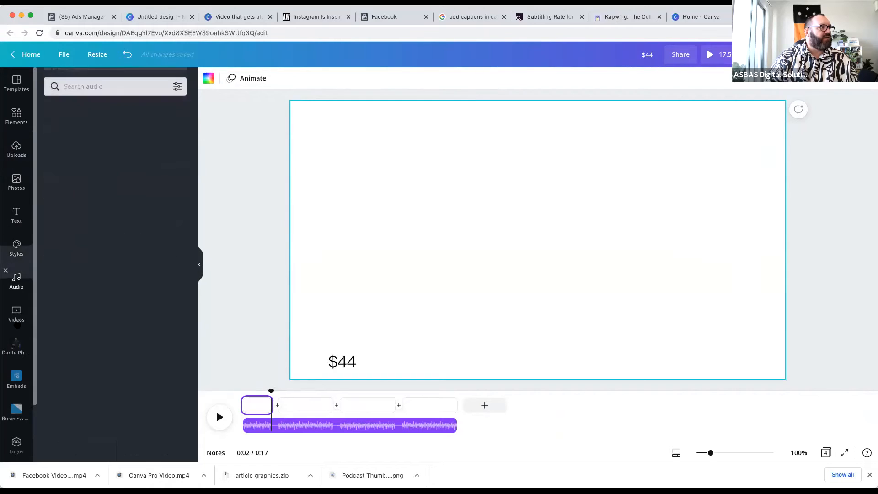
click(16, 320)
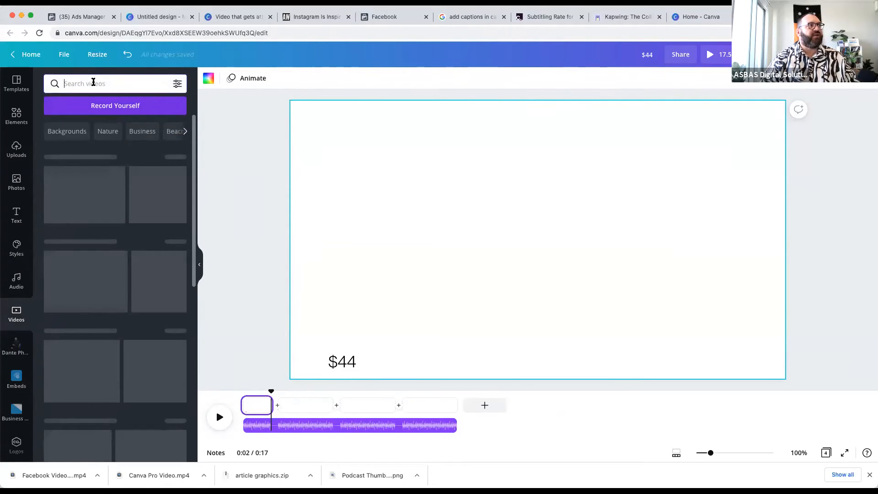
text(briusbane)
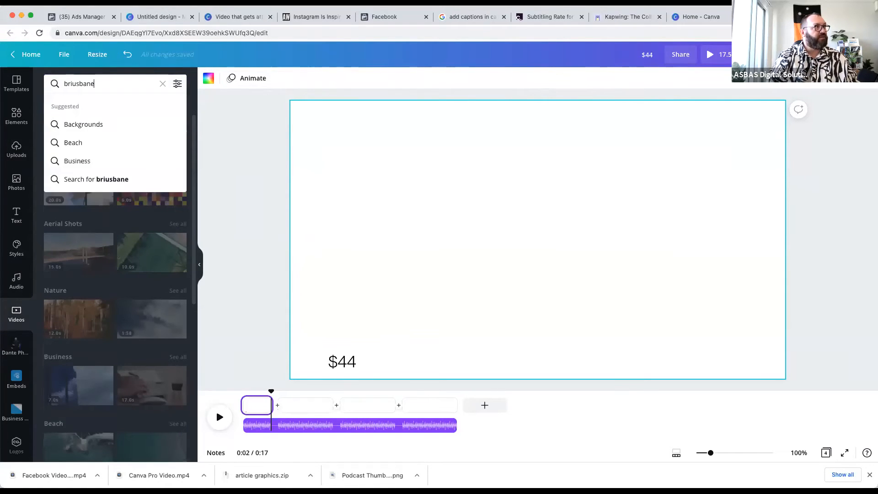
key(super+a)
text(brisbane)
key(Return)
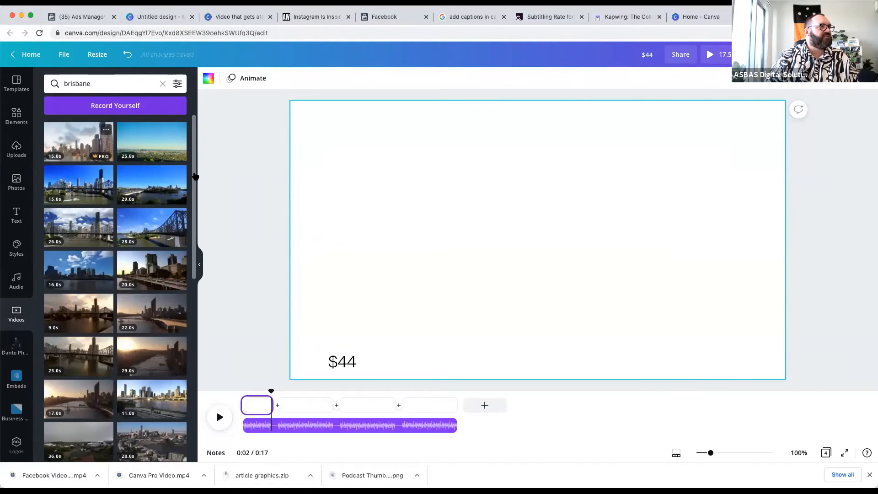
drag(80, 150, 301, 195)
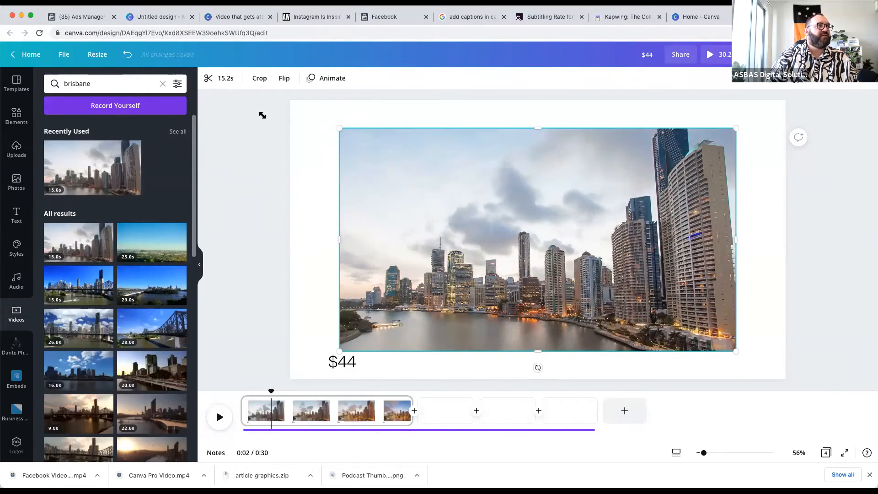
key(Delete)
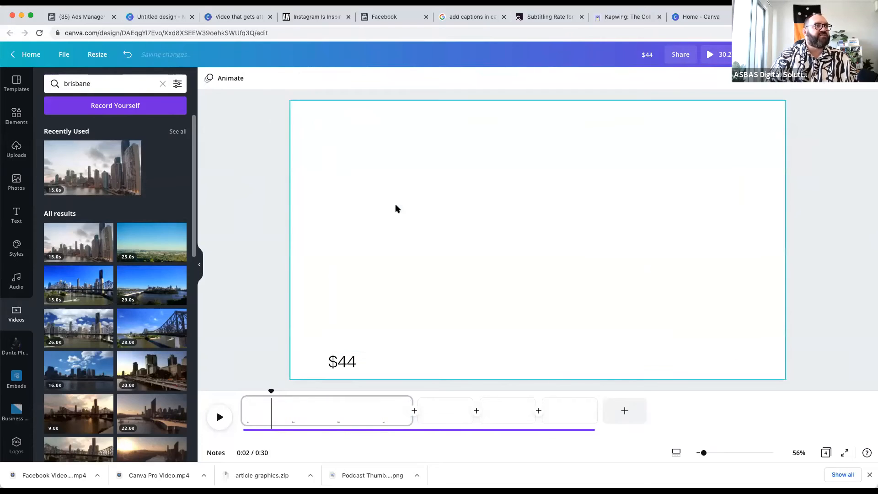
click(396, 208)
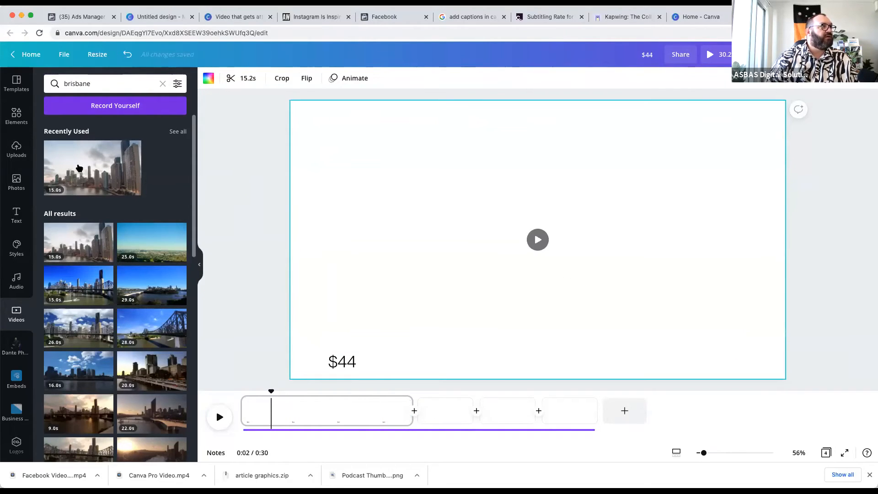
drag(79, 168, 295, 161)
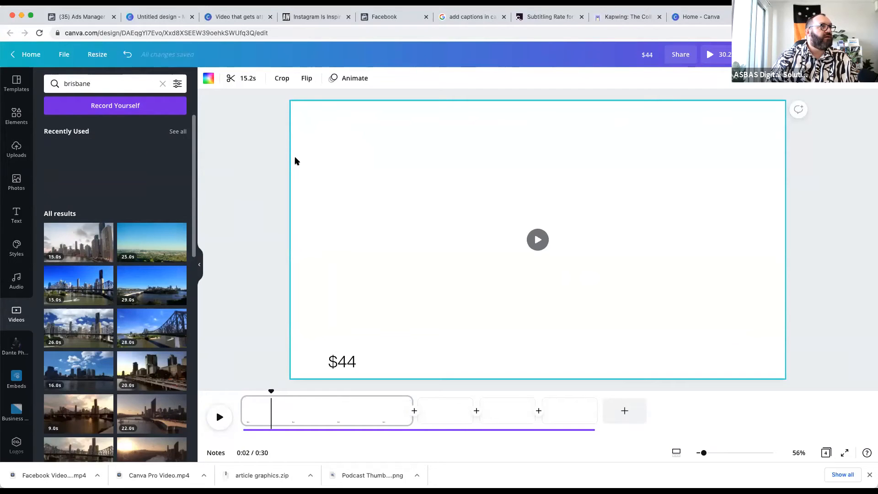
click(538, 241)
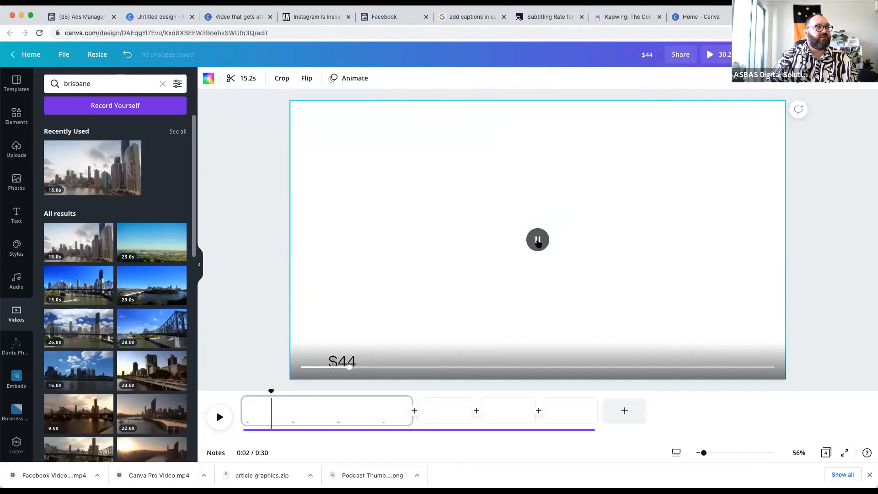
click(538, 241)
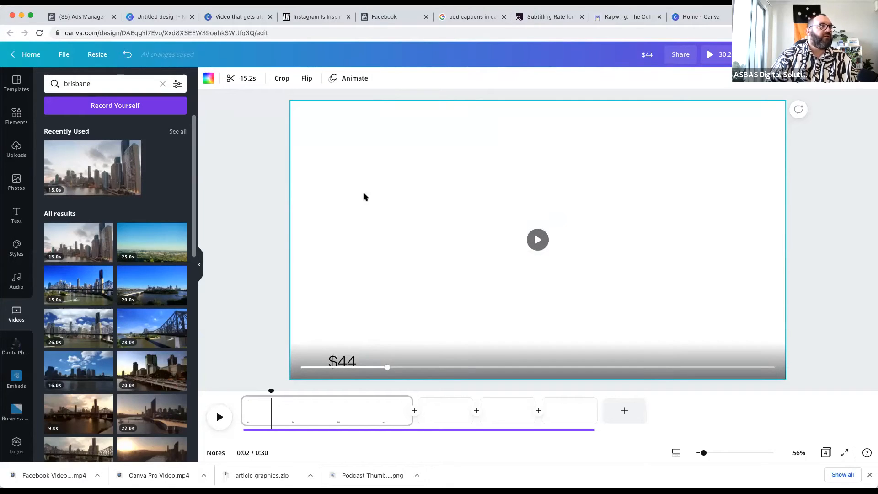
key(Delete)
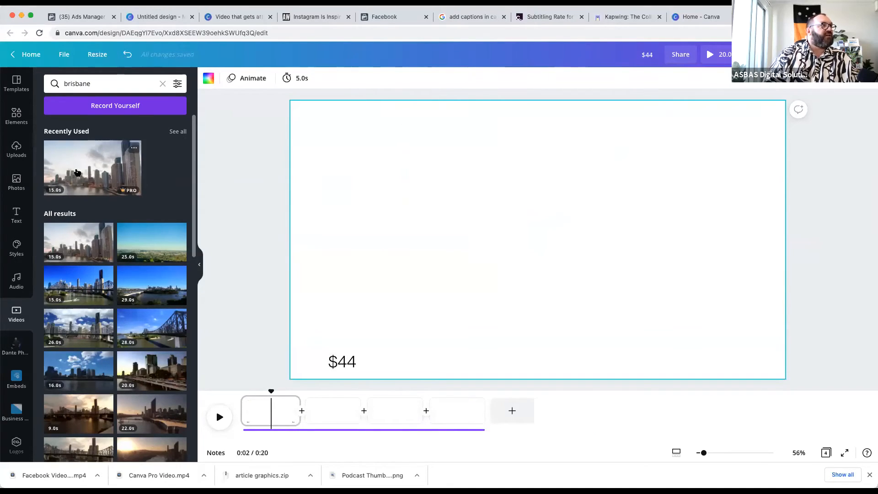
Step: Fill the first page with the 15-second Brisbane skyline clip as its background and move the $44 text to the page's upper left
drag(92, 166, 295, 166)
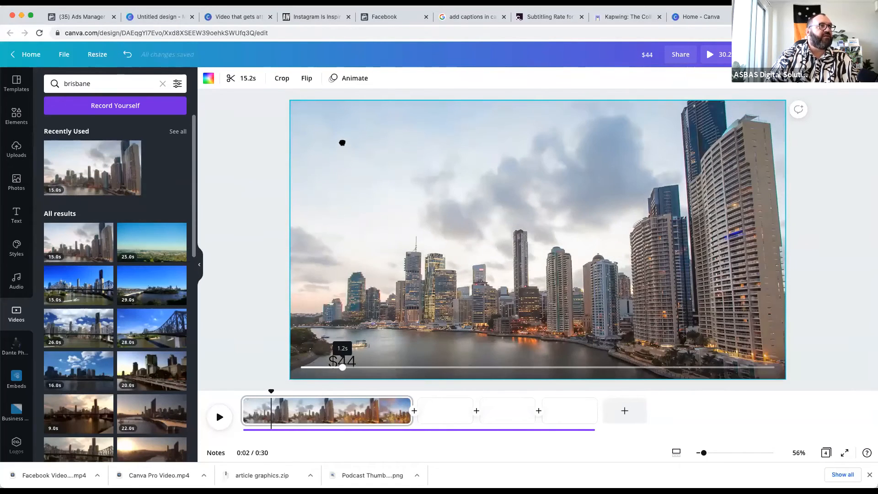
click(333, 117)
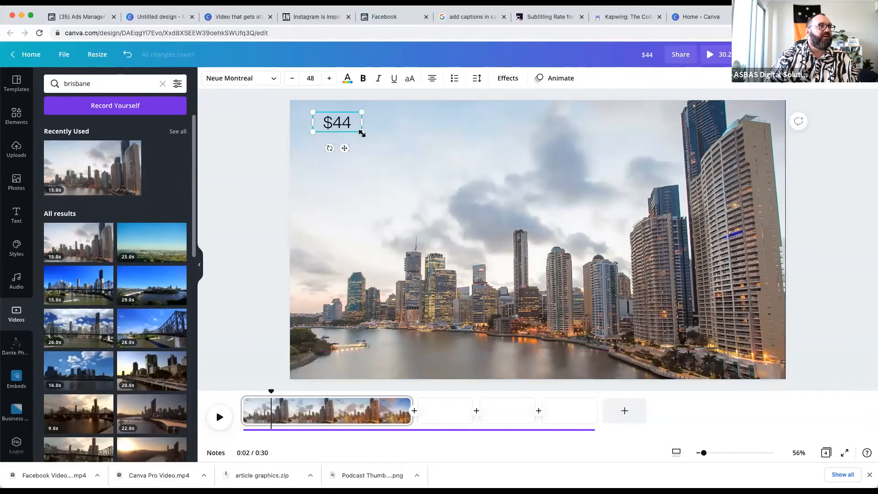
Step: Restyle the $44 price as bold white text at size 257 over the page's lower centre and preview the video
drag(362, 131, 574, 218)
click(364, 79)
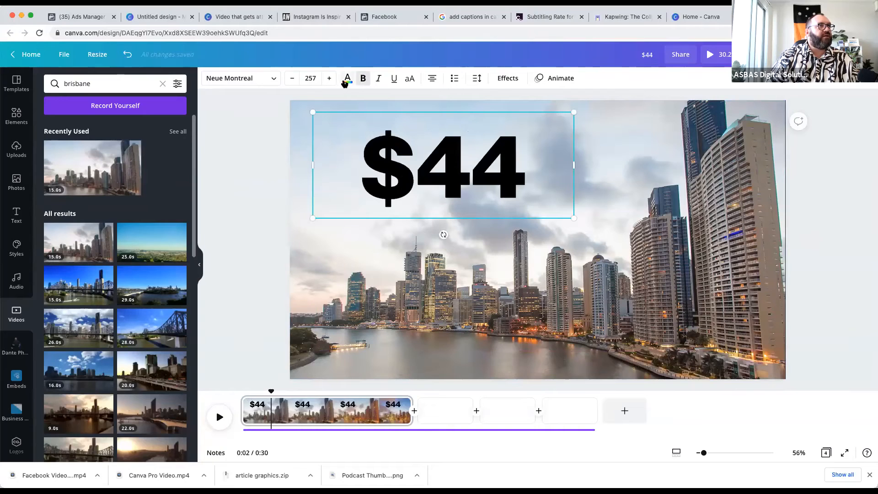
click(347, 79)
click(106, 126)
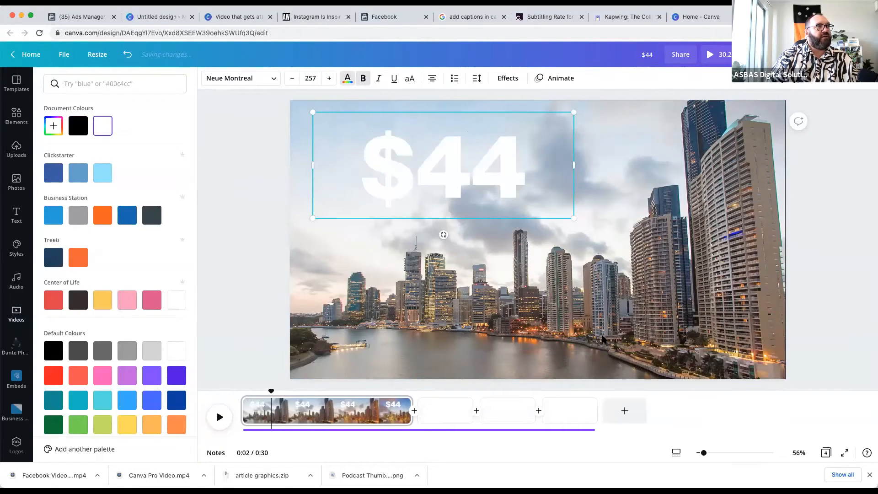
click(505, 217)
drag(457, 170, 519, 316)
click(219, 417)
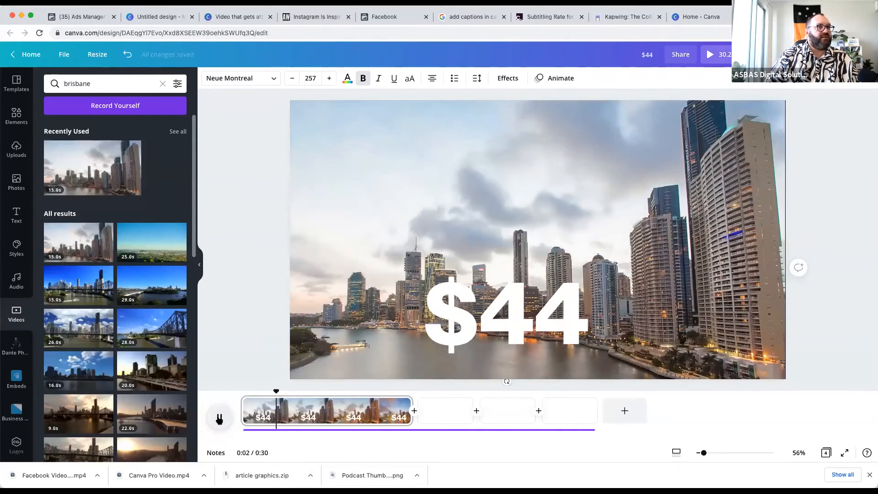
click(220, 417)
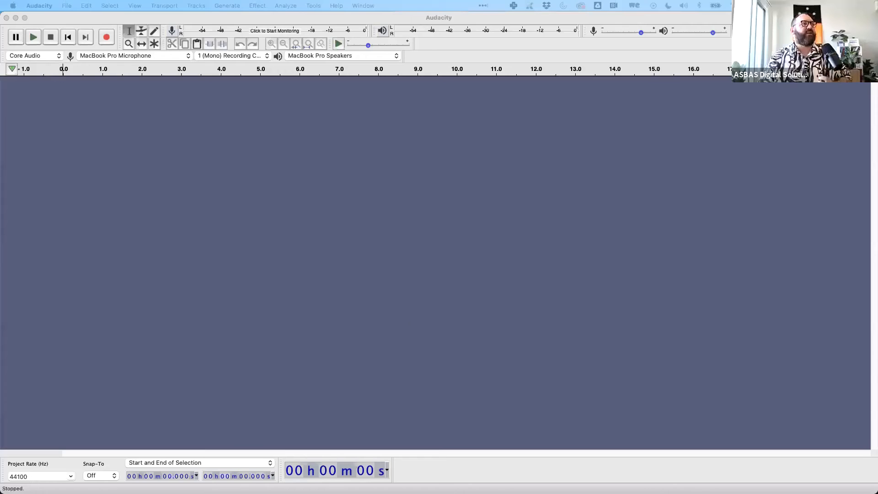
Step: Try recording about 10 seconds of voiceover in Audacity with the krisp microphone as the input device
click(102, 58)
click(114, 57)
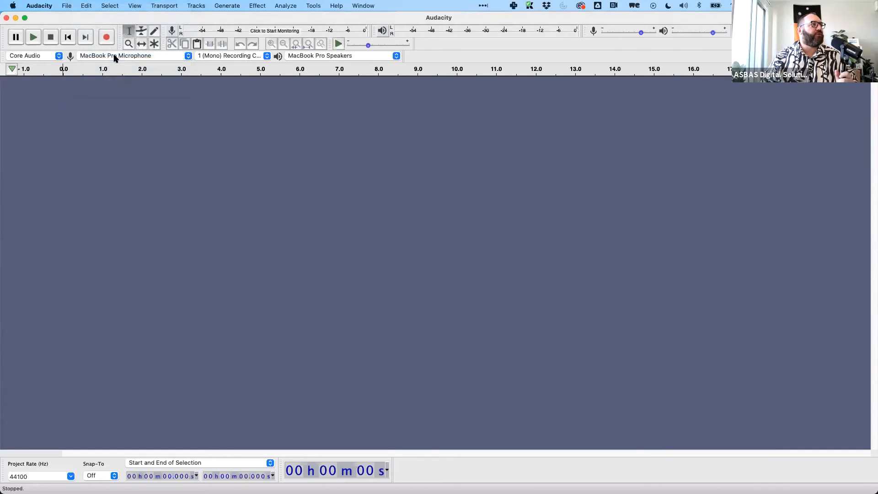
click(112, 56)
click(110, 68)
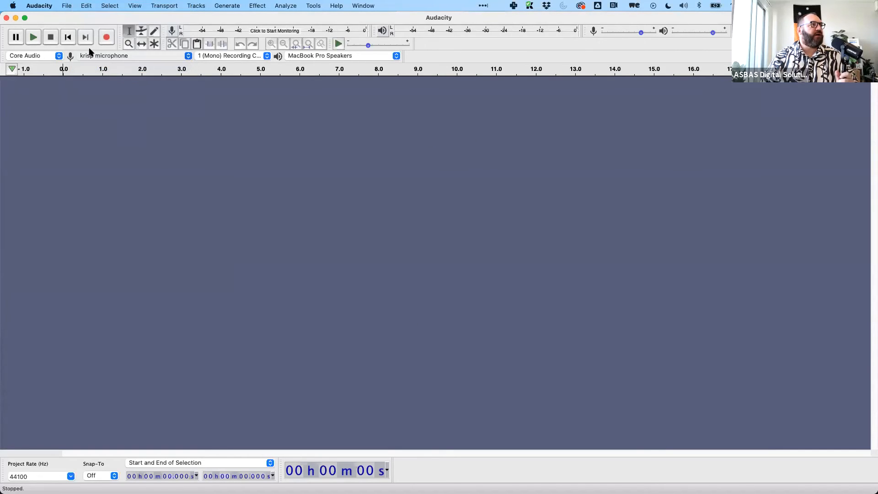
click(105, 38)
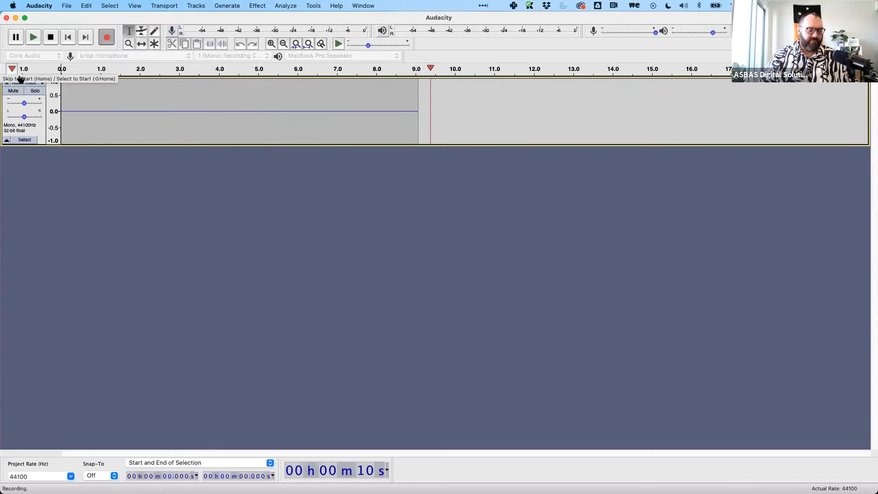
click(50, 37)
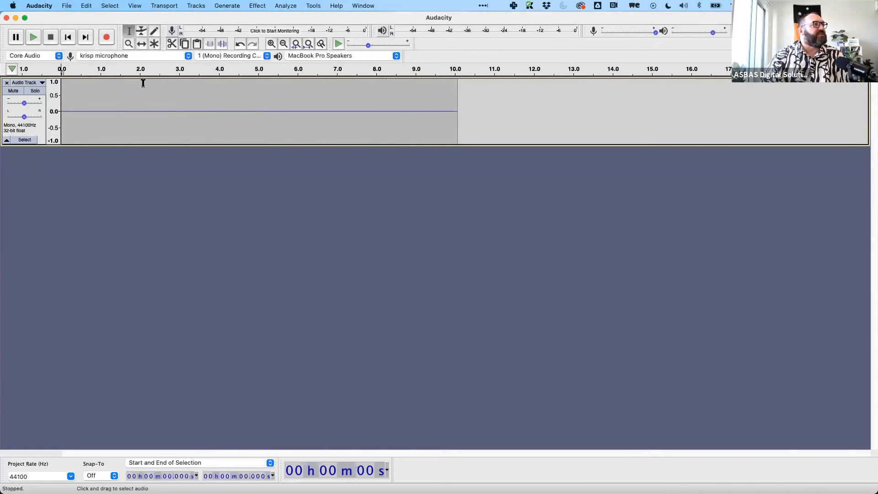
Step: Quit Audacity without saving the untitled project
click(40, 6)
click(37, 98)
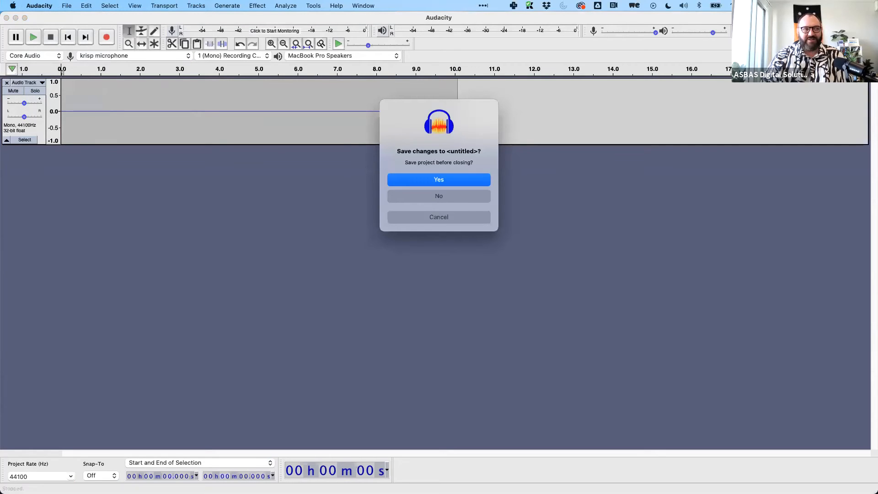
click(439, 197)
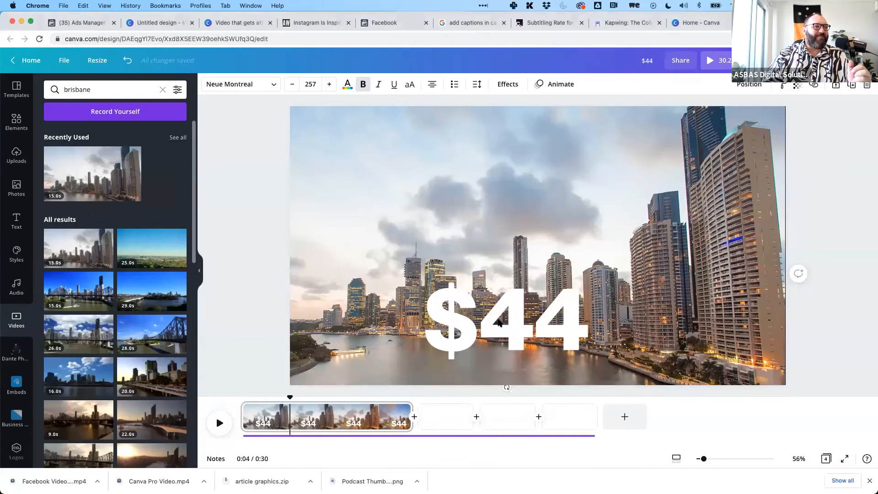
click(488, 316)
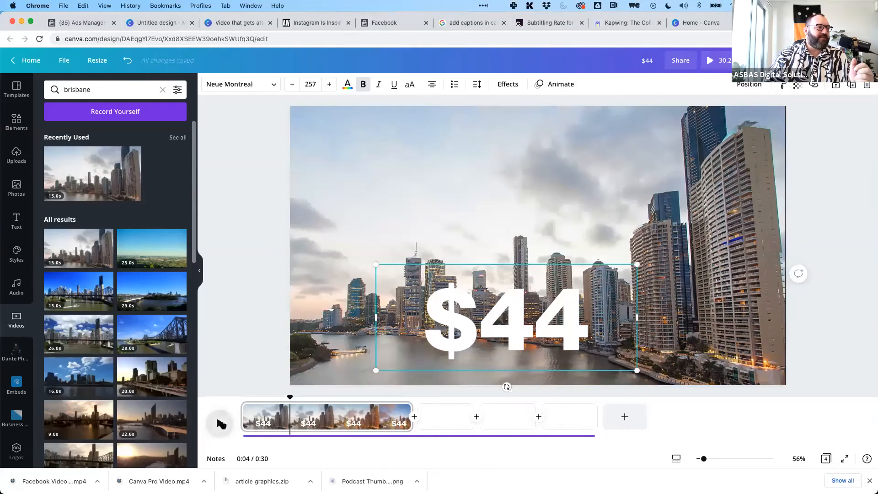
click(220, 423)
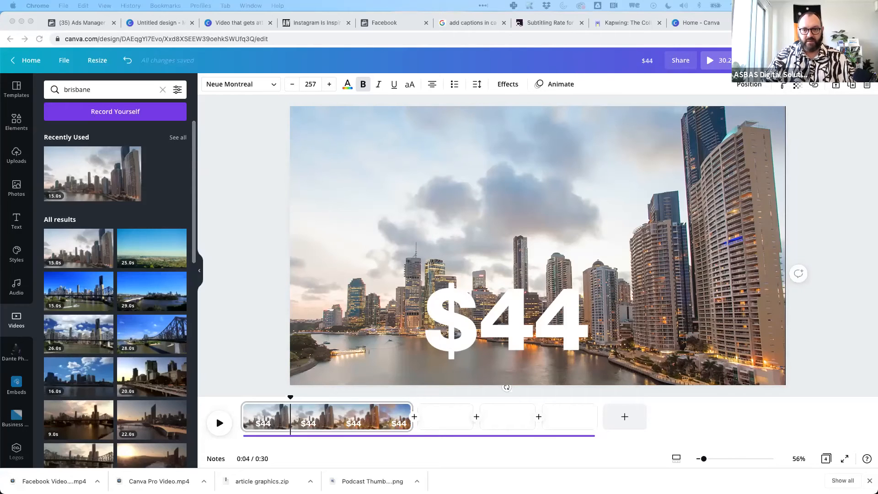
Step: Upload the audio file bs.mp3 from the Downloads folder to the Canva uploads
click(235, 149)
click(17, 155)
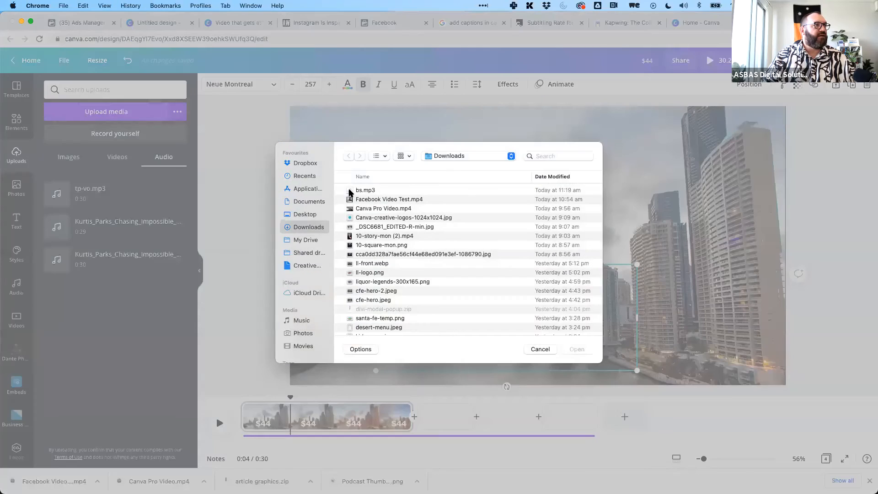
double_click(361, 190)
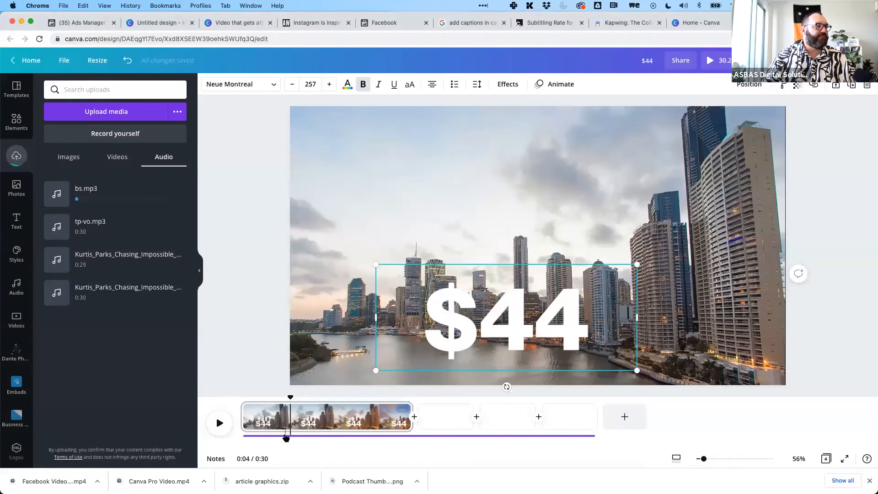
Step: Delete the existing voiceover track from the timeline and add the uploaded bs.mp3 as the audio track
click(285, 436)
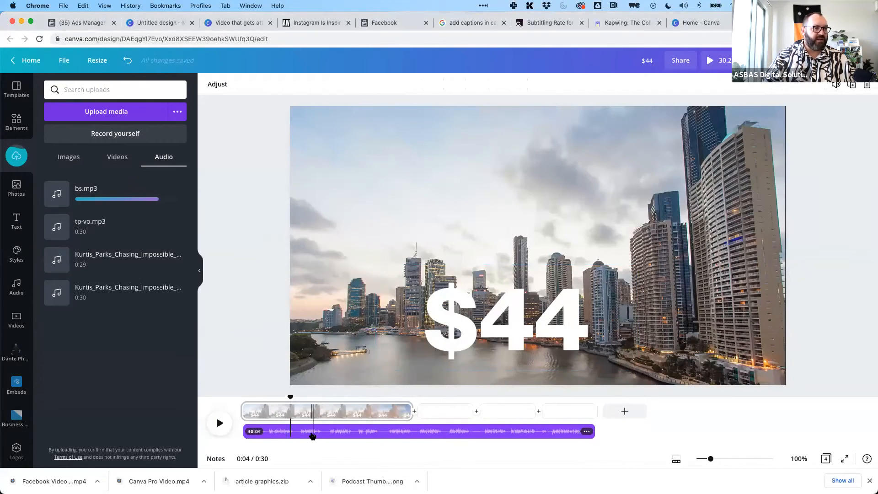
click(312, 436)
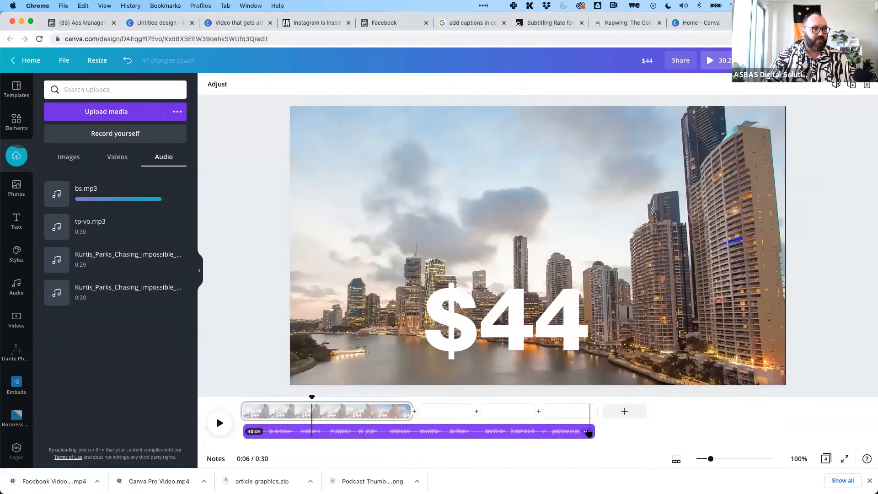
click(586, 431)
click(624, 415)
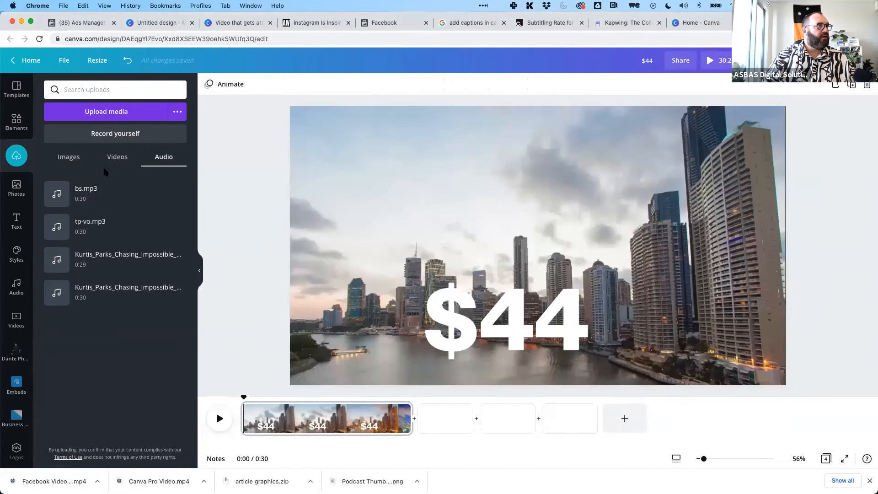
click(82, 195)
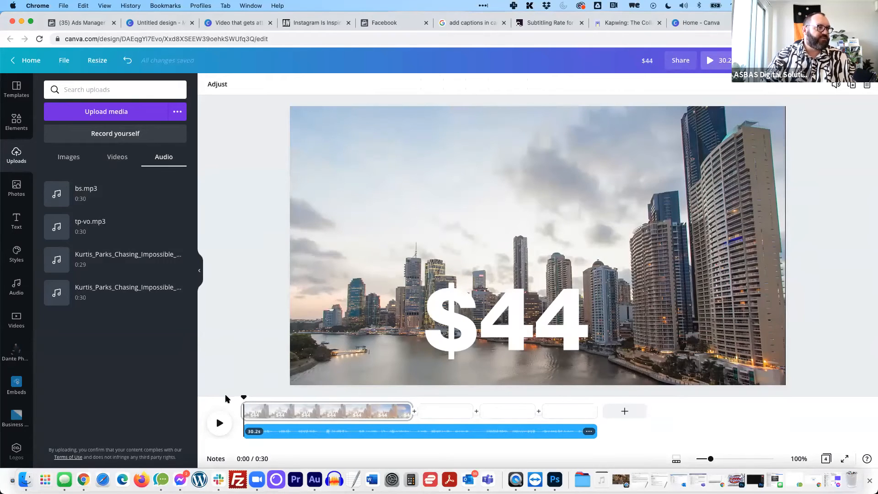
Step: Play the opening of the new voiceover and shorten the first page so it ends at about 0:02
key(space)
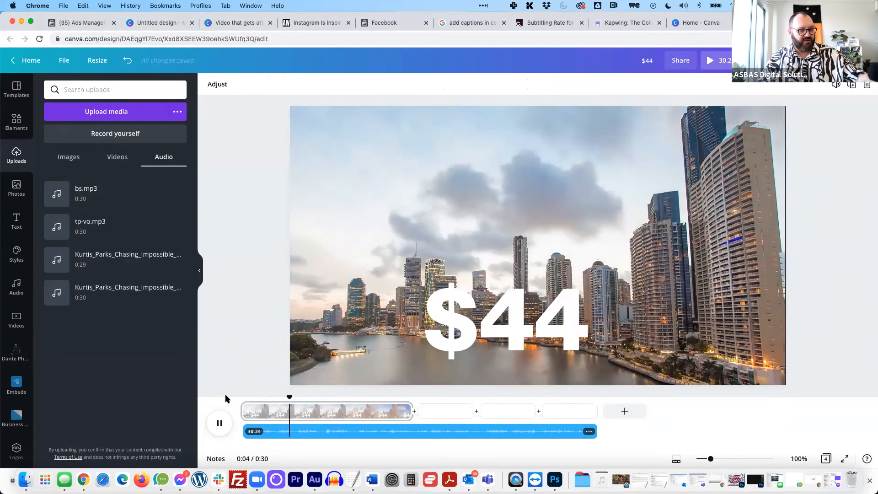
key(space)
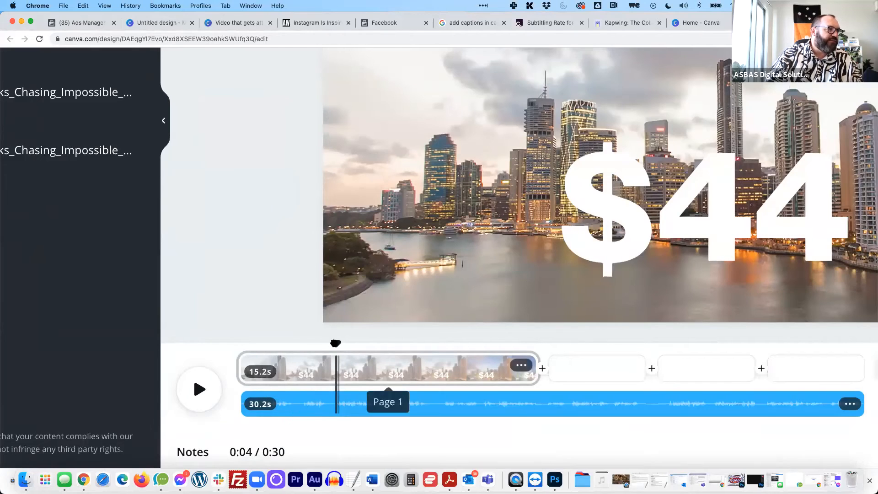
drag(336, 344, 298, 344)
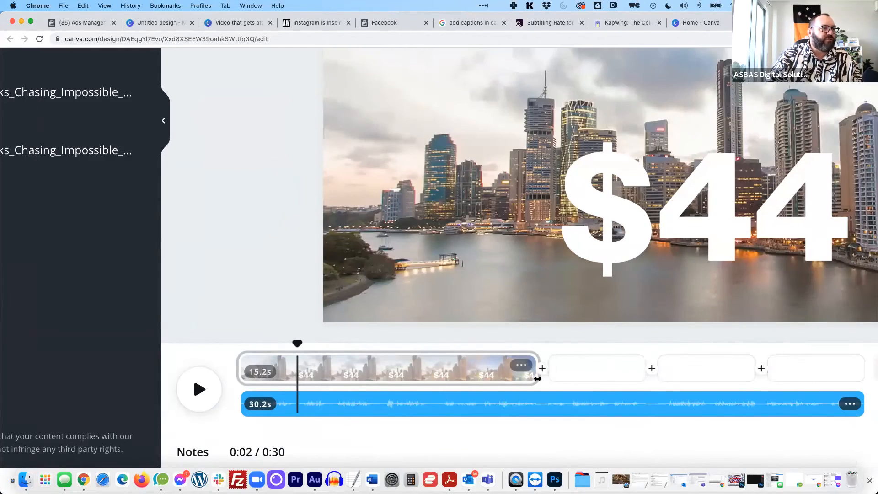
drag(532, 378, 298, 379)
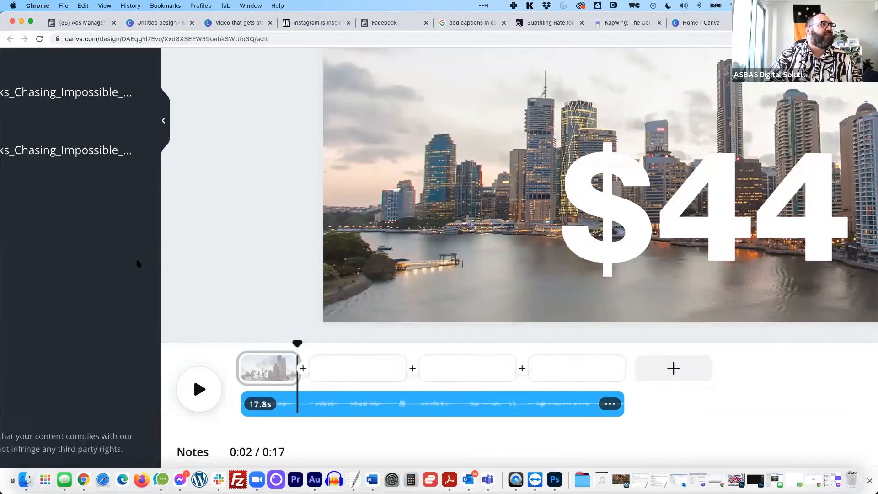
Step: Delete the three blank pages that follow the $44 skyline page
scroll(221, 226, down, 5)
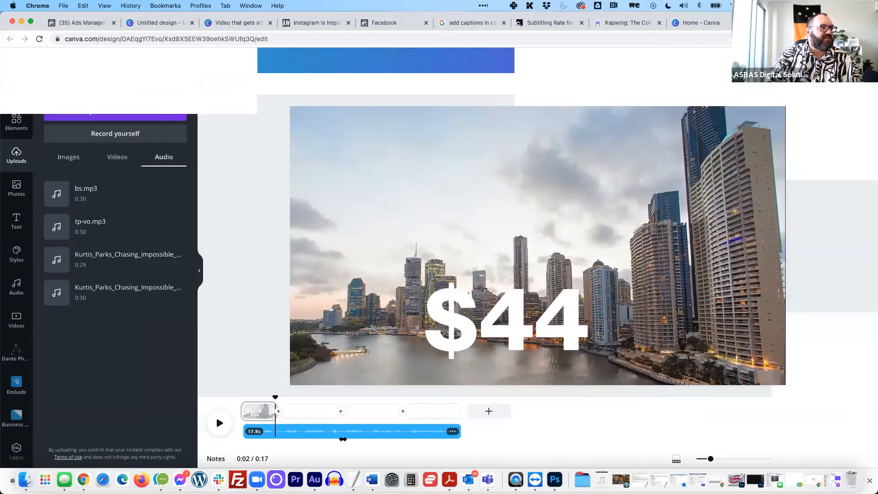
click(322, 410)
click(329, 410)
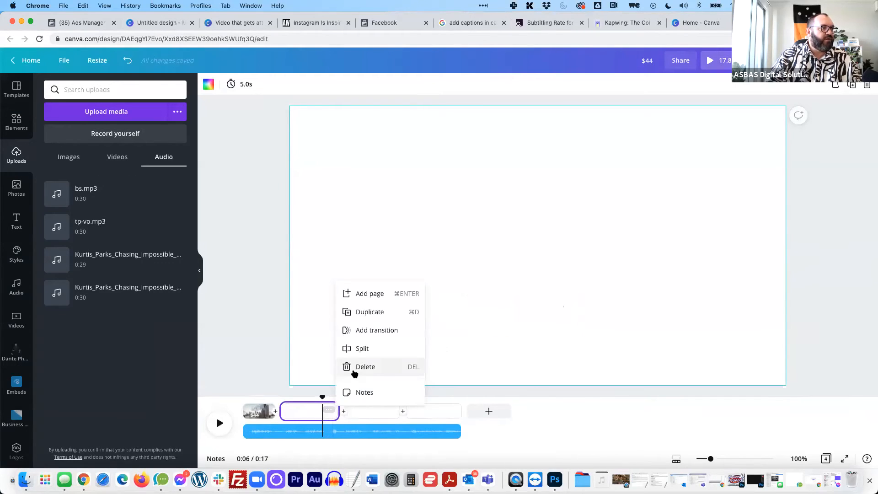
click(355, 366)
click(328, 410)
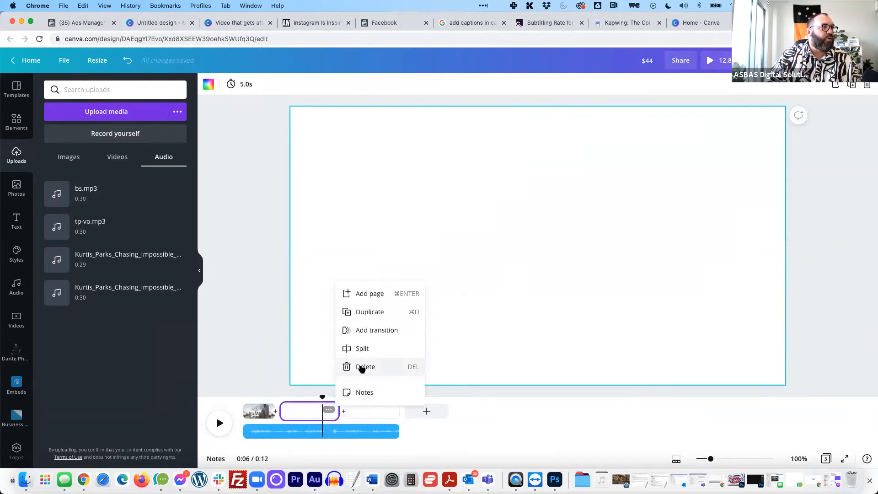
click(361, 366)
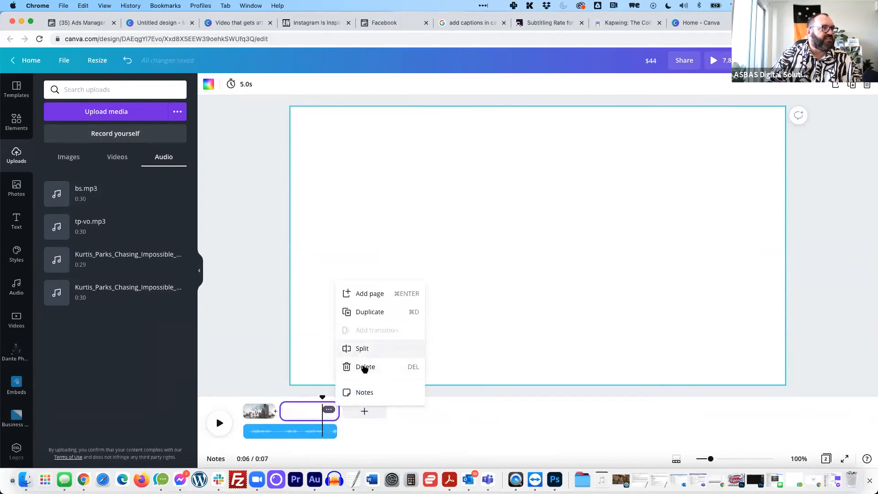
click(364, 367)
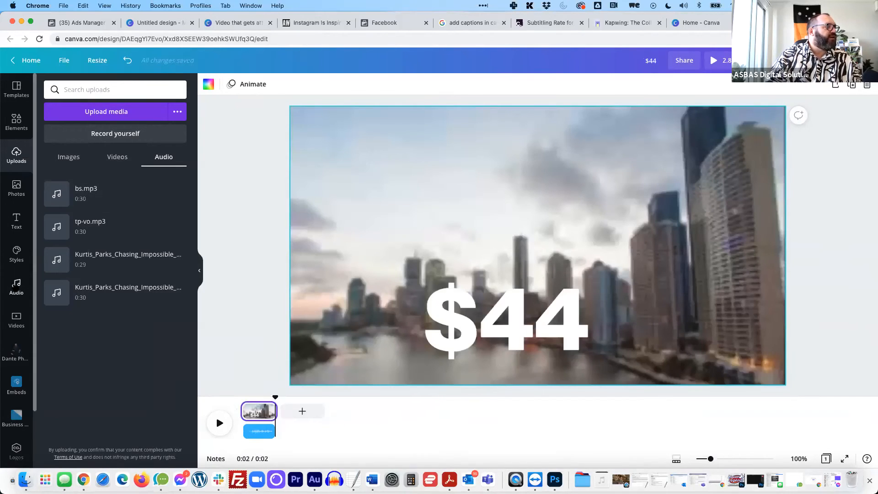
Step: Search the stock videos for "dinner" and add the 22-second clip of a plated fish and wine as the second page
click(16, 287)
click(17, 319)
double_click(83, 90)
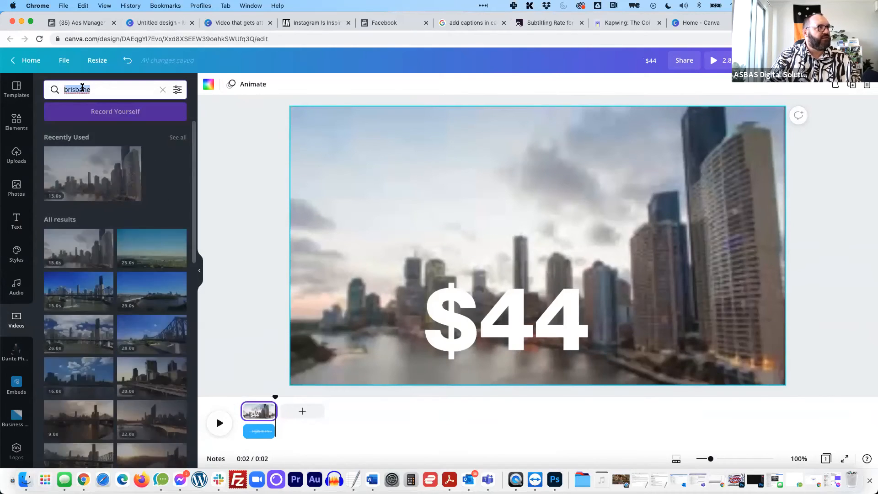
text(dinner)
key(Return)
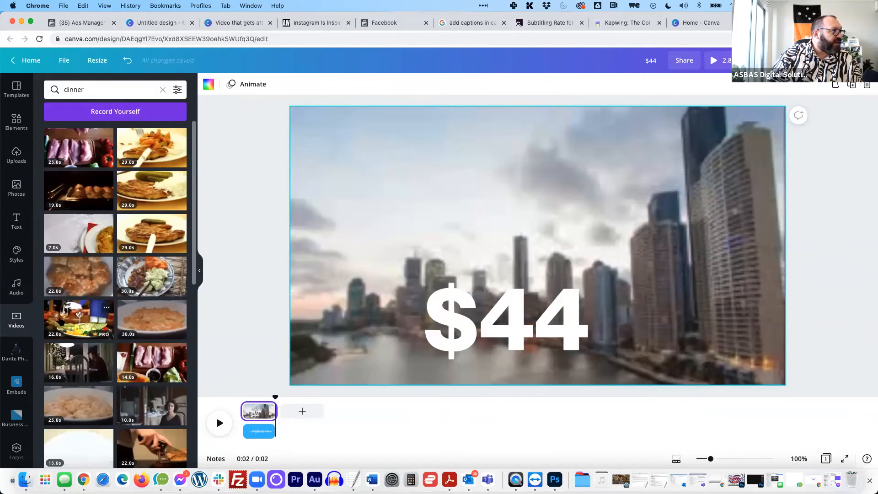
drag(79, 315, 296, 413)
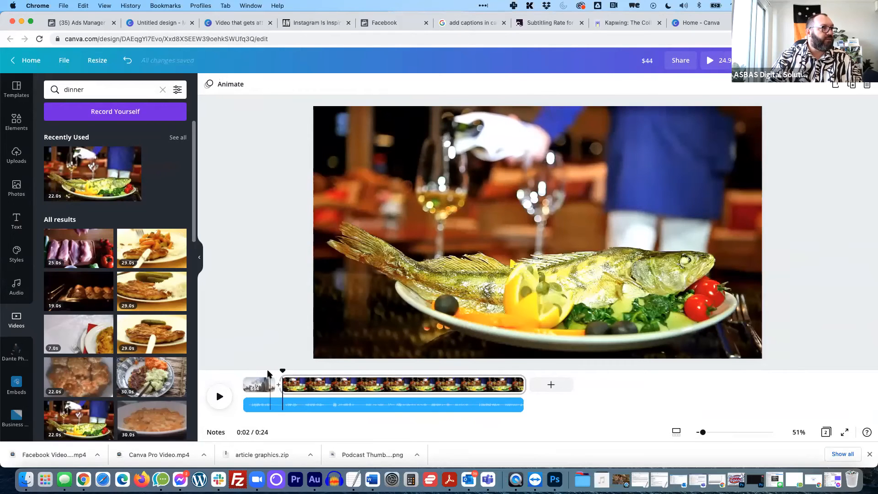
Step: Listen to the voiceover across the page change, trim the dinner page to about 1.7 seconds, and replay from the start
drag(282, 370, 261, 369)
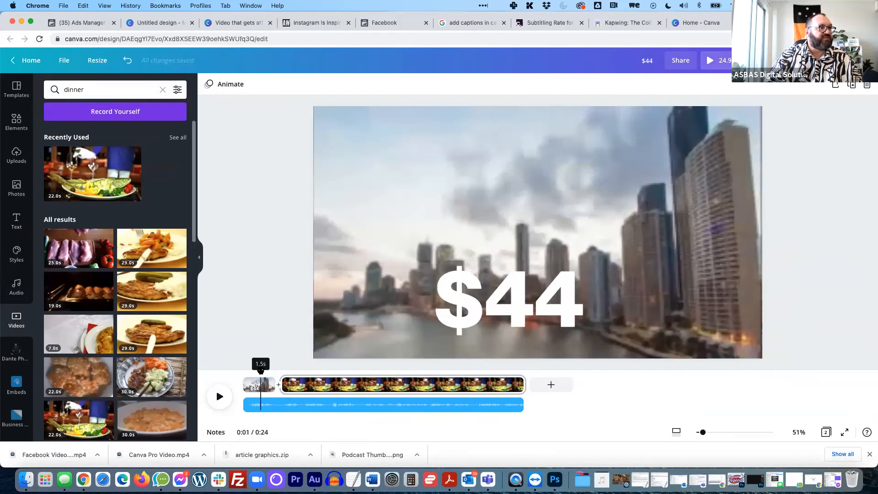
key(space)
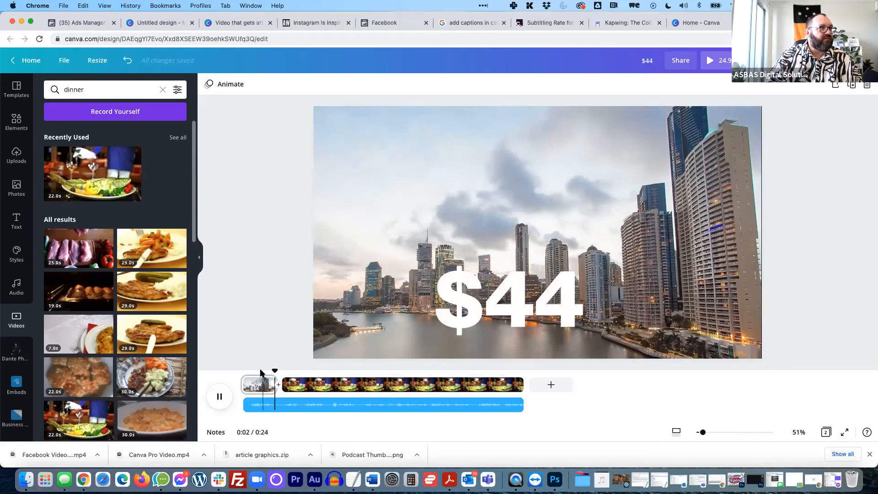
click(286, 392)
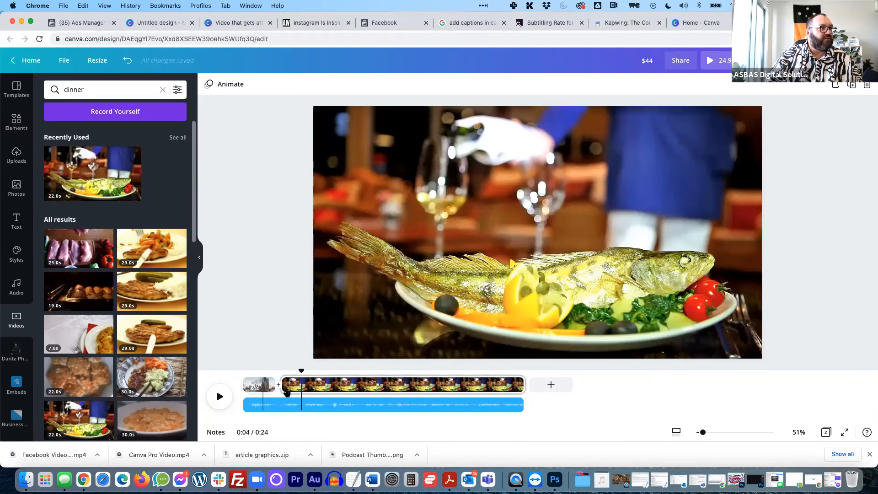
drag(524, 384, 243, 370)
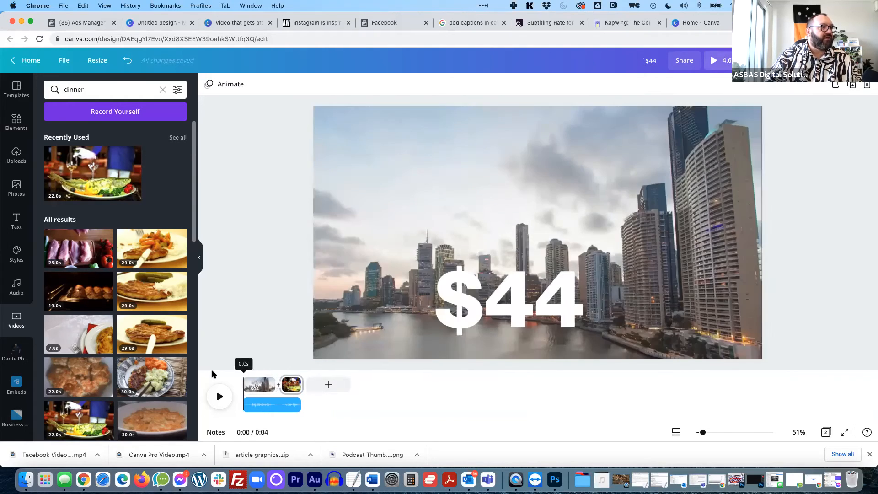
key(space)
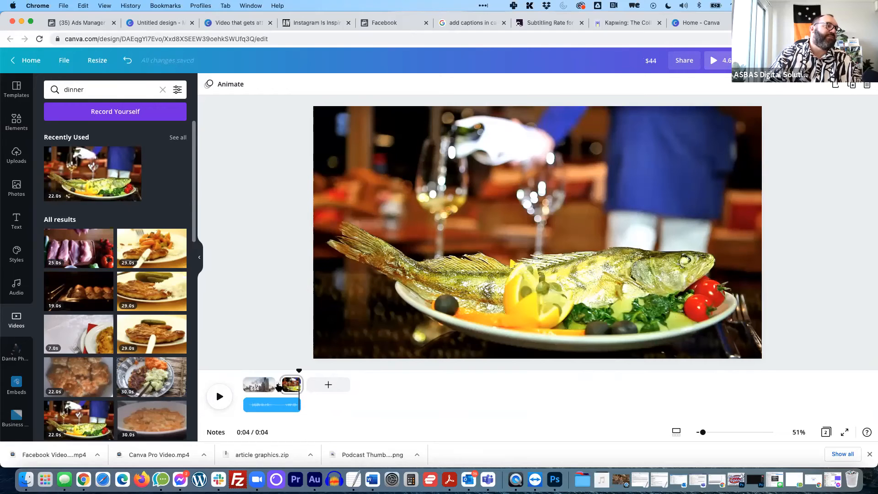
Step: Add a Slide transition between the $44 page and the dinner page, and preview it
scroll(278, 387, up, 10)
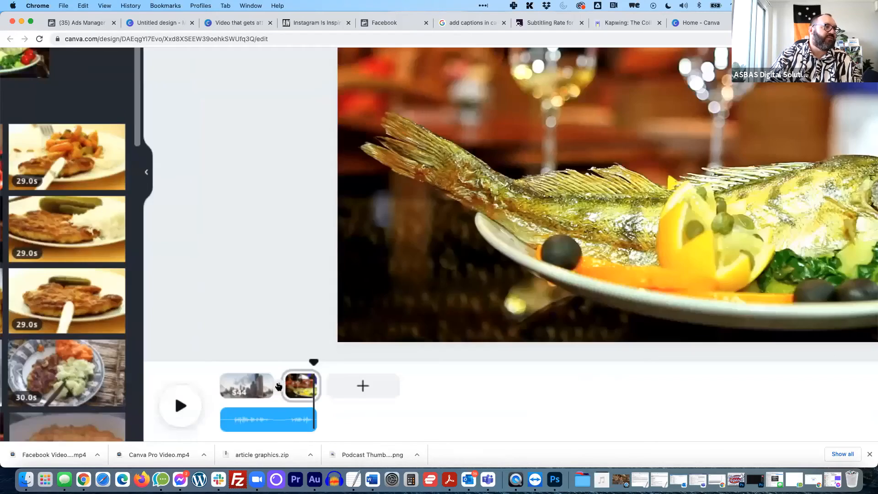
scroll(278, 387, down, 3)
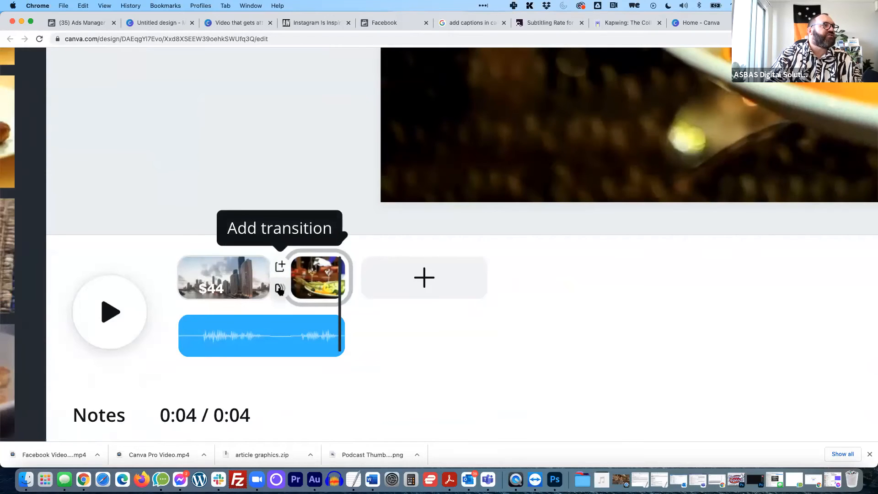
click(279, 289)
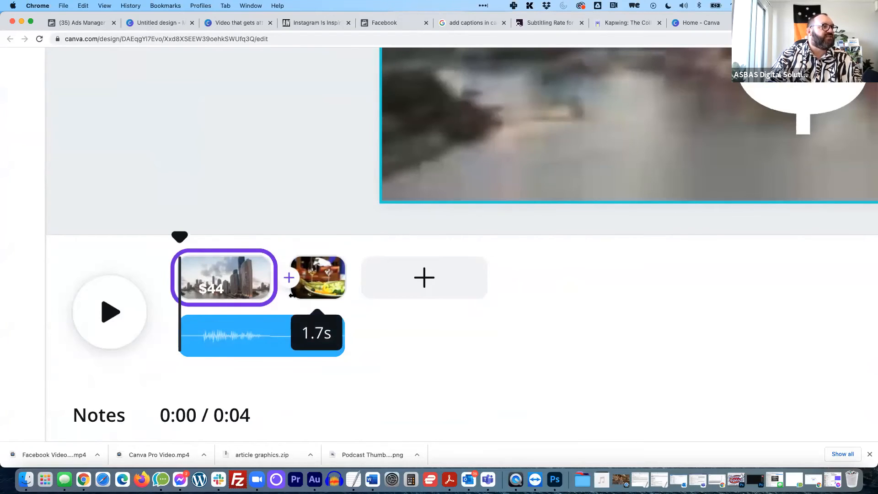
scroll(291, 299, down, 7)
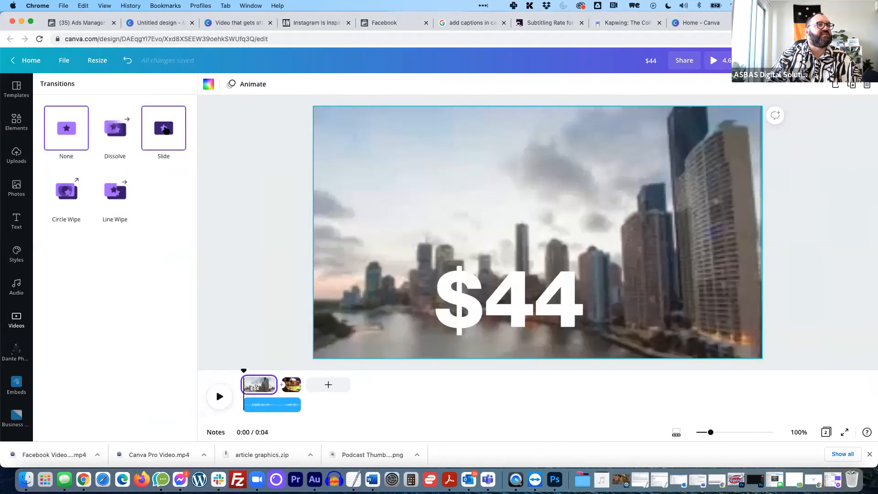
click(166, 131)
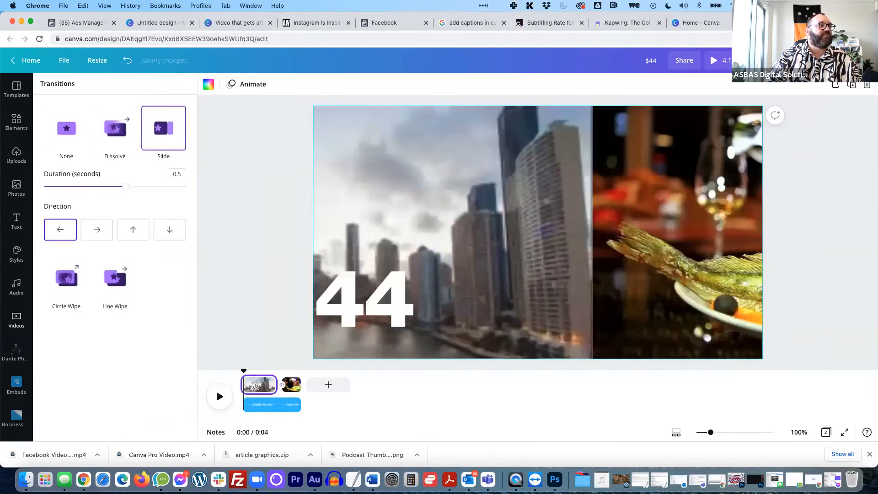
click(219, 398)
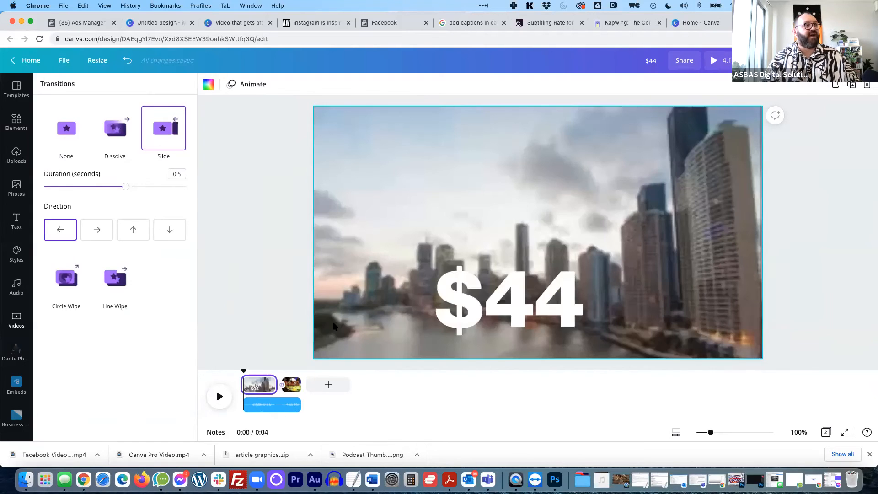
Step: Lengthen the dinner page slightly and extend the bs.mp3 track to match its end at 4.9 seconds
click(313, 407)
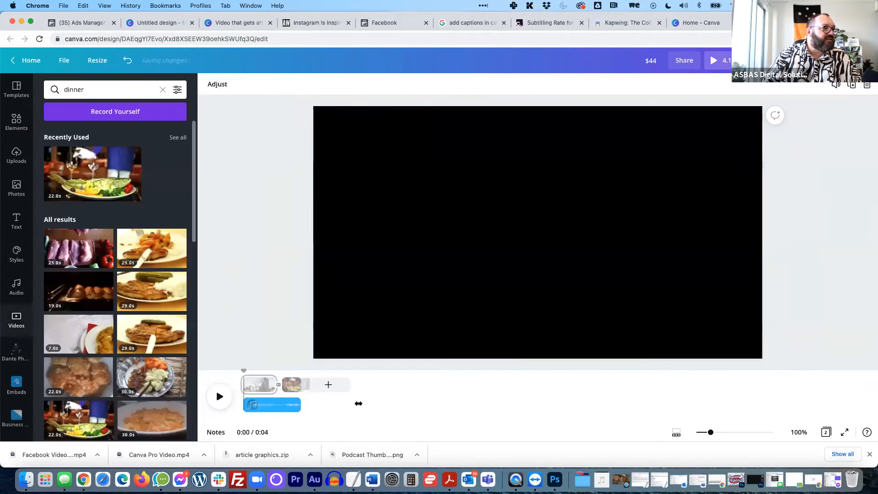
drag(302, 385, 311, 385)
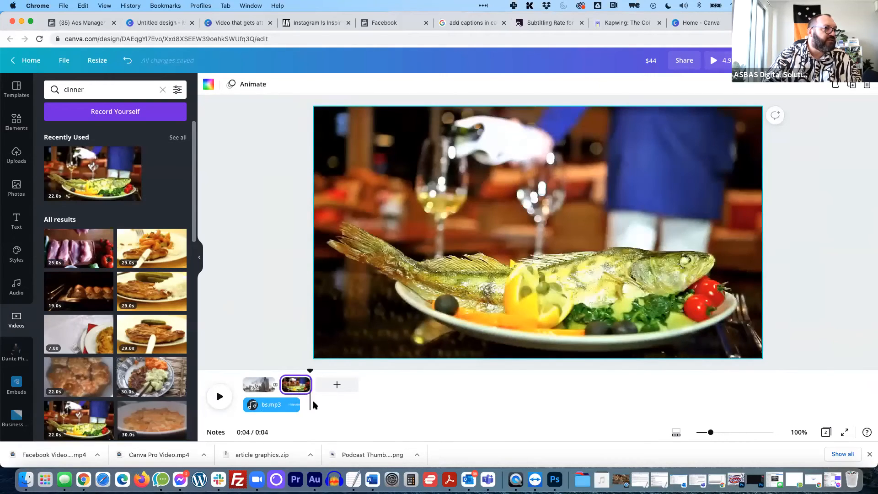
click(313, 405)
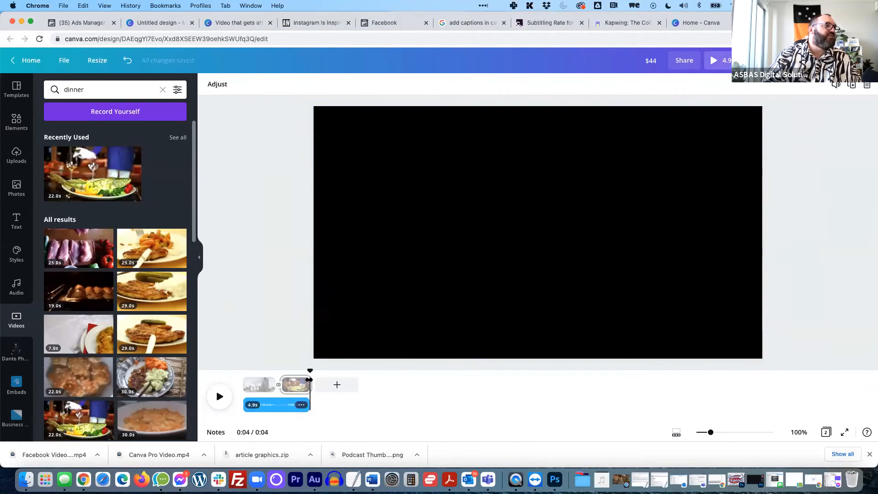
Step: Add two blank 5-second pages after the dinner page and extend the voiceover track to 14.9 seconds
click(337, 385)
click(397, 384)
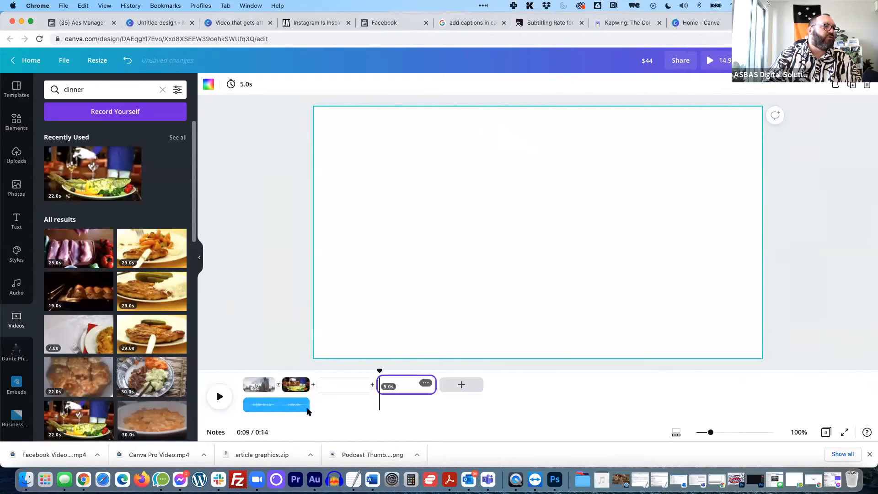
drag(309, 406, 434, 405)
Step: Play the voiceover from the beginning of the blank third page to about 0:07
scroll(313, 389, up, 5)
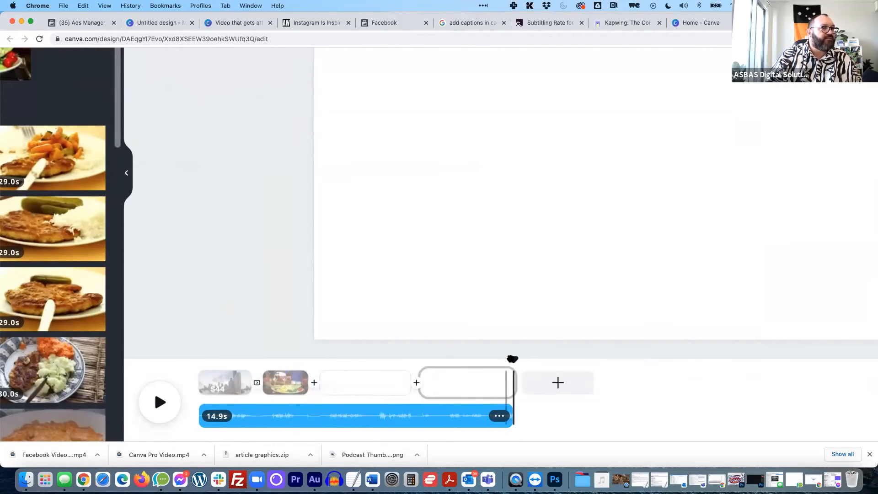
drag(436, 359, 323, 364)
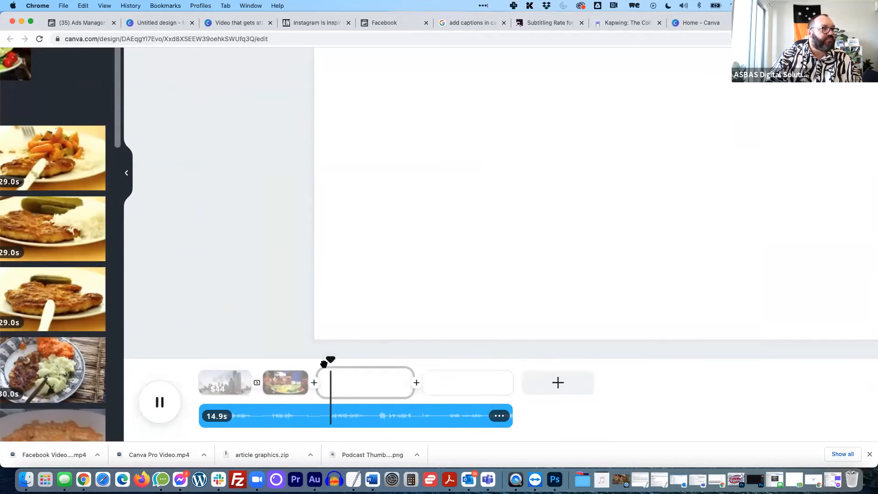
key(space)
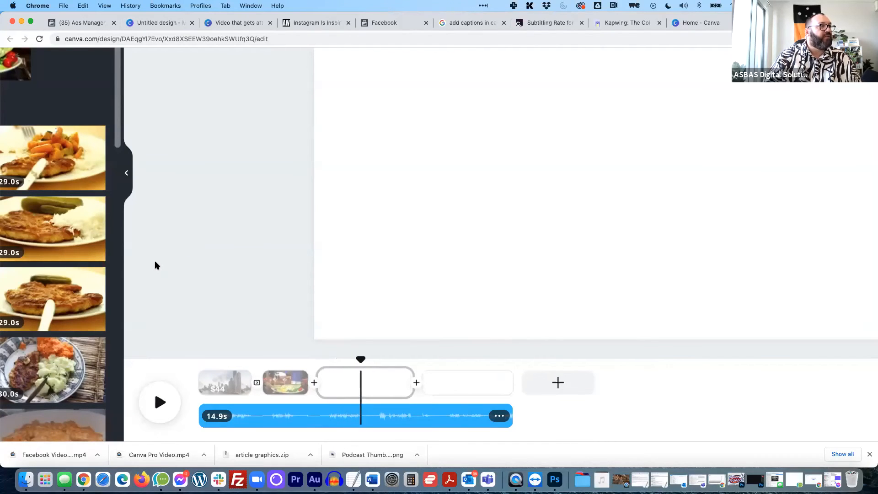
Step: Search the stock videos for "gadget" and place the 13-second clip of a child with a phone and smartwatch on the third page
scroll(306, 270, left, 5)
scroll(295, 284, down, 5)
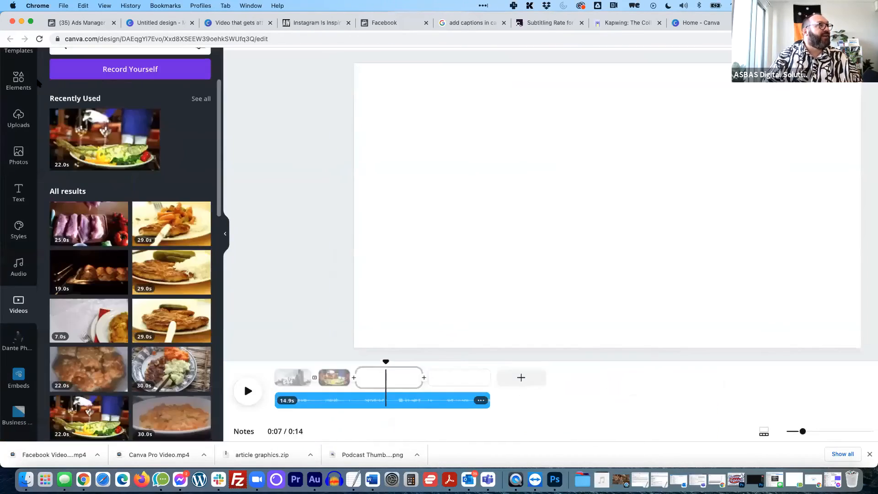
click(69, 89)
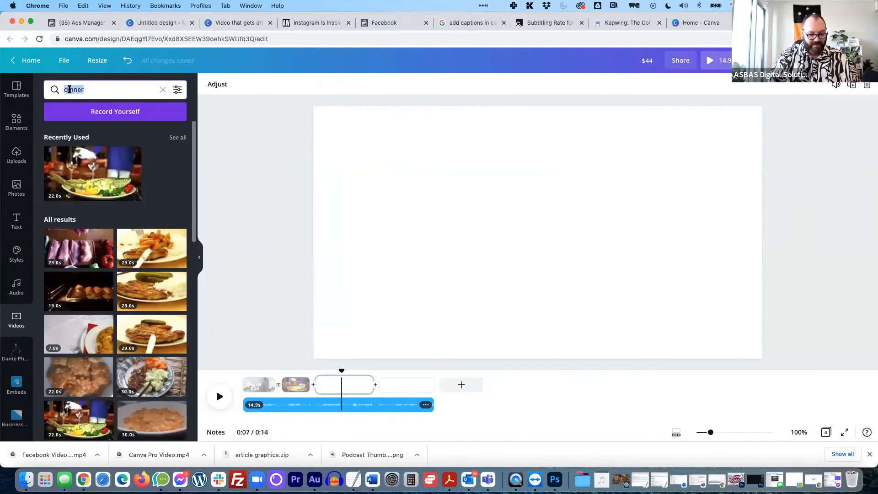
text(gadget)
key(Return)
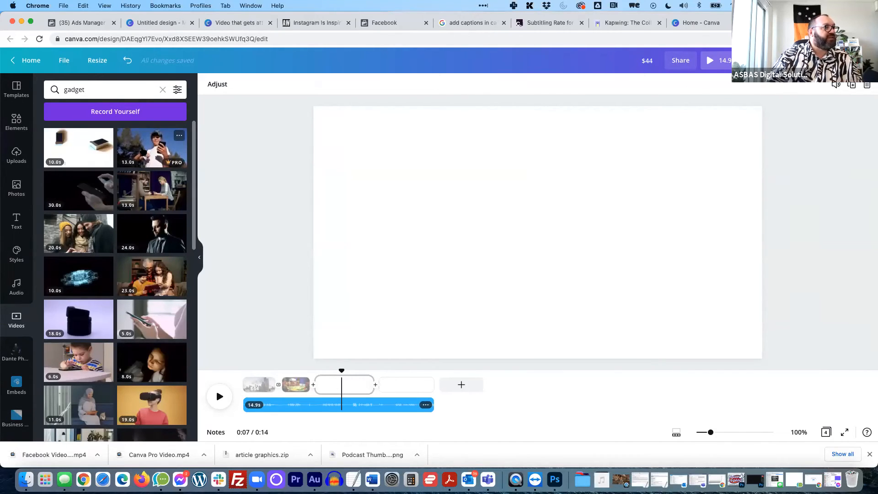
drag(151, 146, 329, 389)
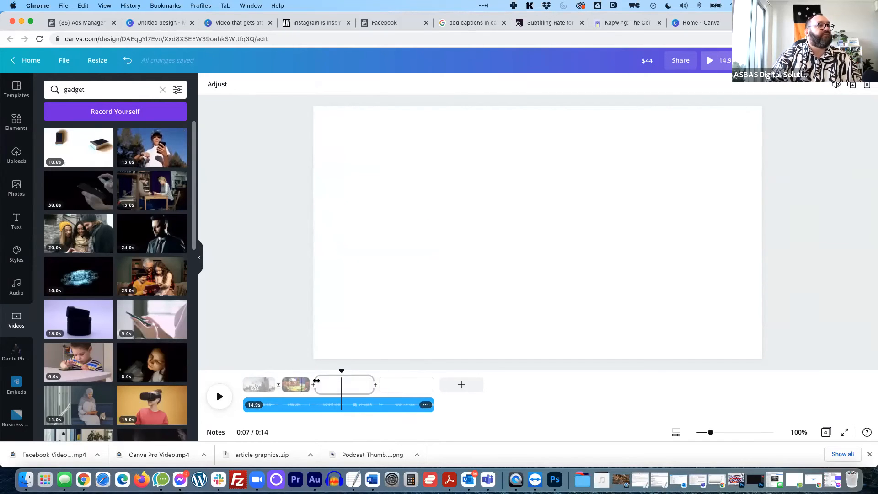
click(316, 381)
click(362, 298)
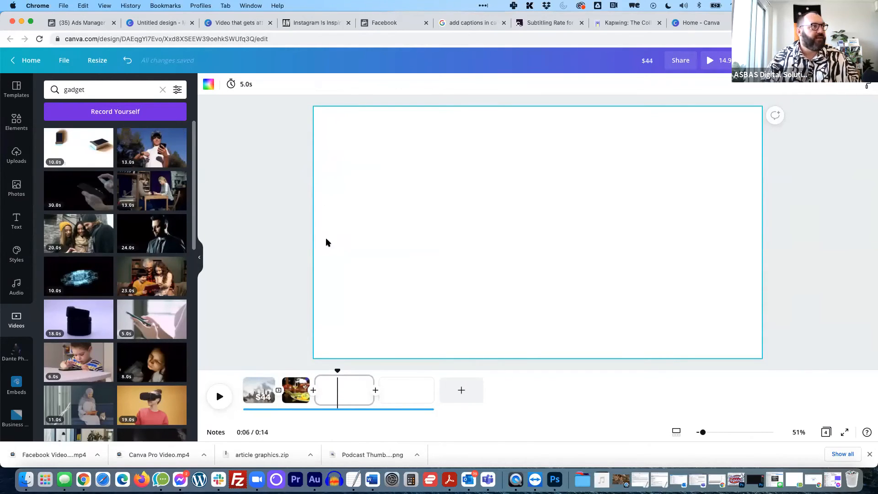
click(298, 222)
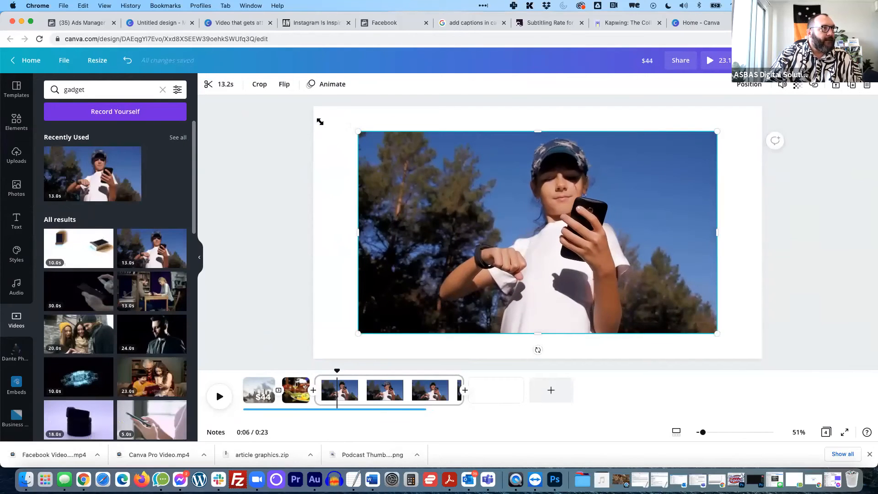
Step: Enlarge the gadget clip to about 1,945 × 1,094 so it covers the whole third page
drag(320, 122, 300, 106)
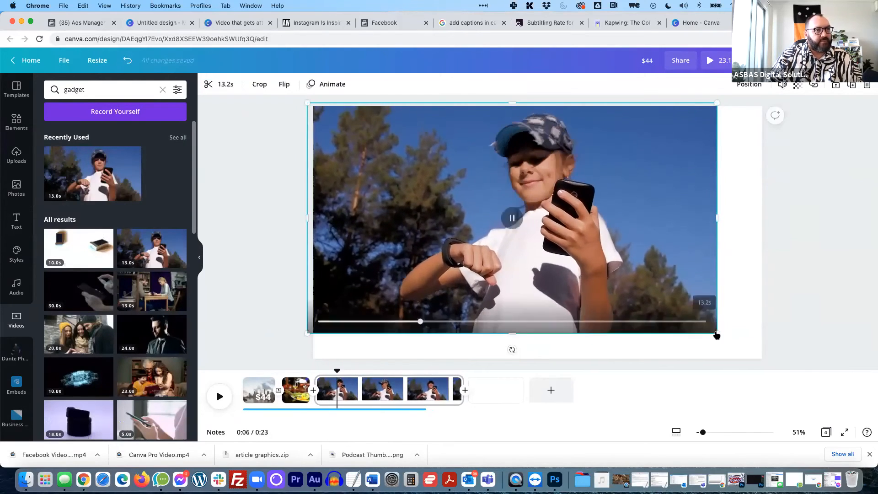
drag(717, 336, 764, 356)
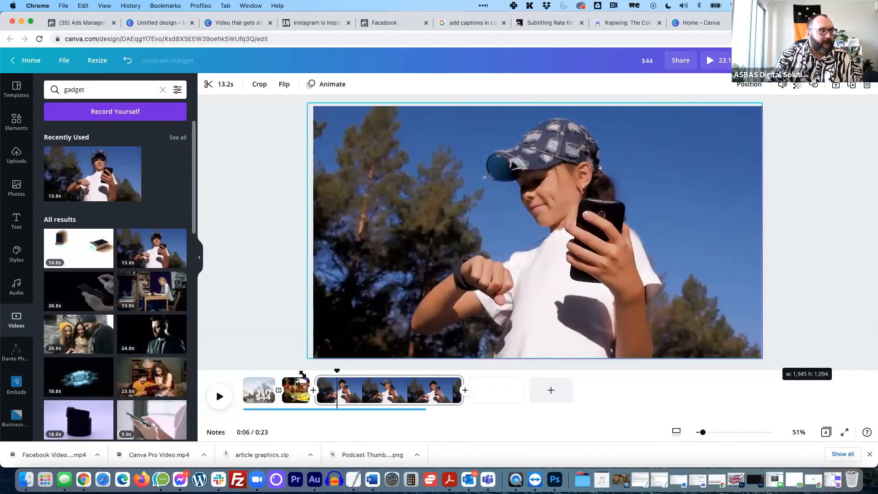
click(291, 364)
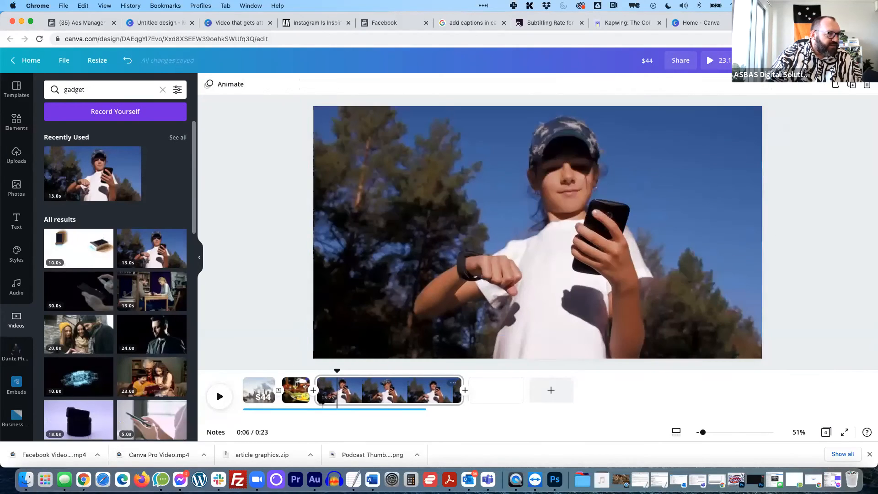
Step: Shorten the gadget page to about 2.9 seconds and add a 0.5-second Dissolve transition between the dinner page and the gadget page
click(323, 410)
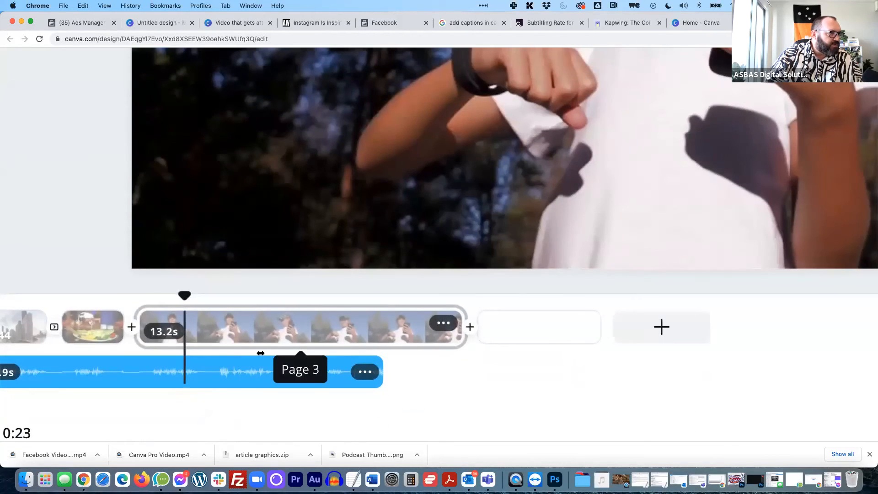
drag(260, 353, 215, 358)
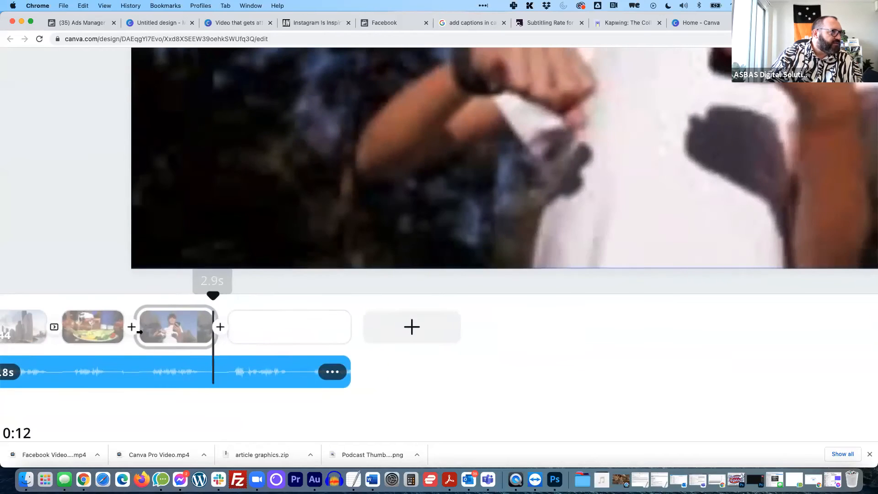
click(130, 336)
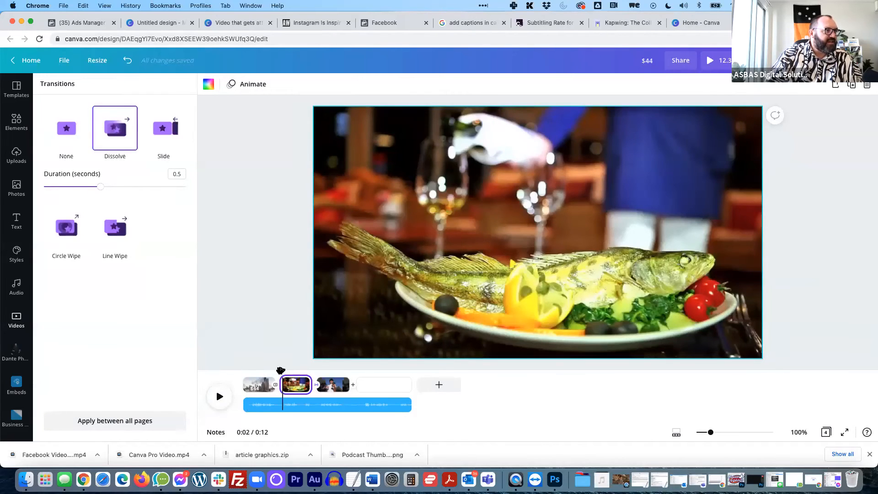
Step: Play the edited video through the gadget page and pause it on the blank fourth page at about 0:09
click(220, 396)
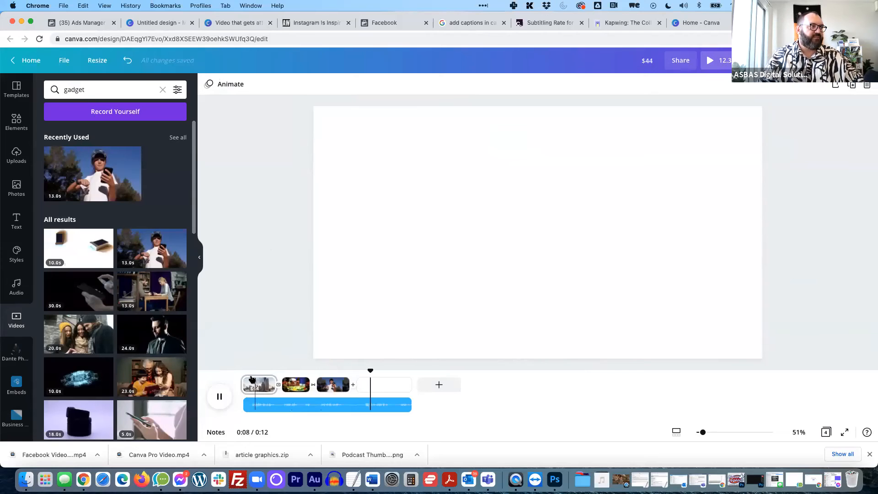
click(220, 397)
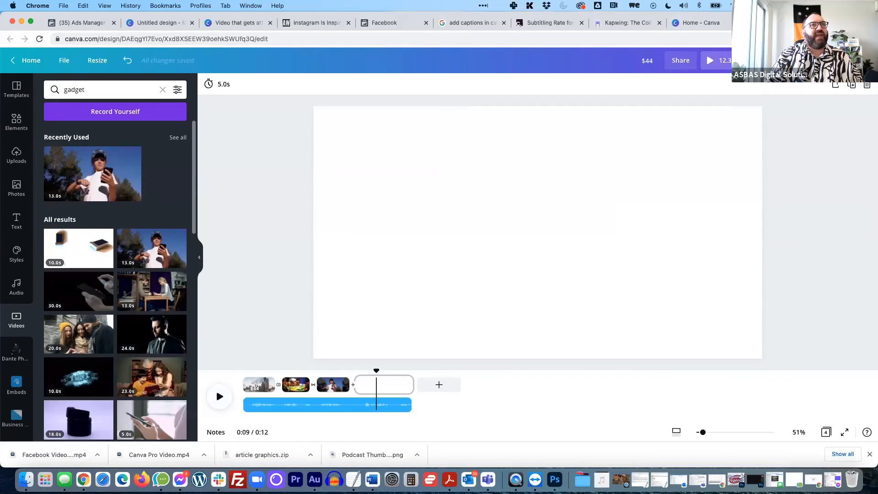
Step: Close the $44 and untitled mobile video designs, and clear the "video" search from the design-type list on the Canva home page
click(721, 26)
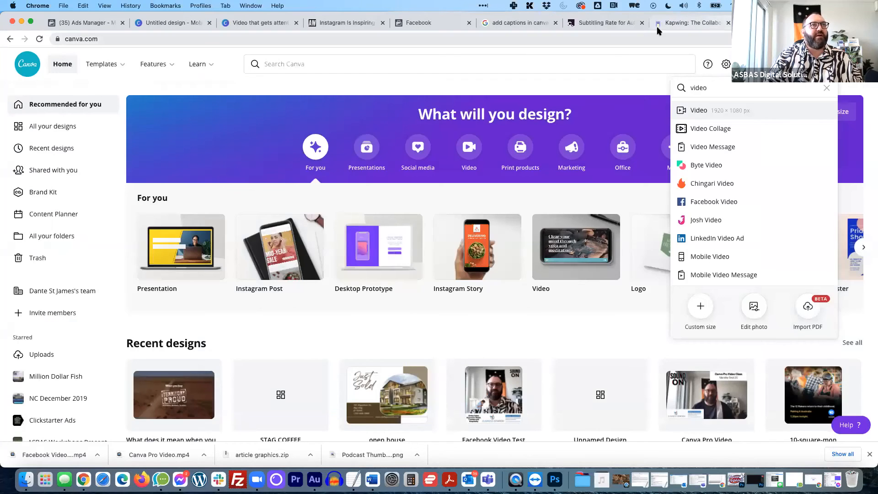
click(209, 23)
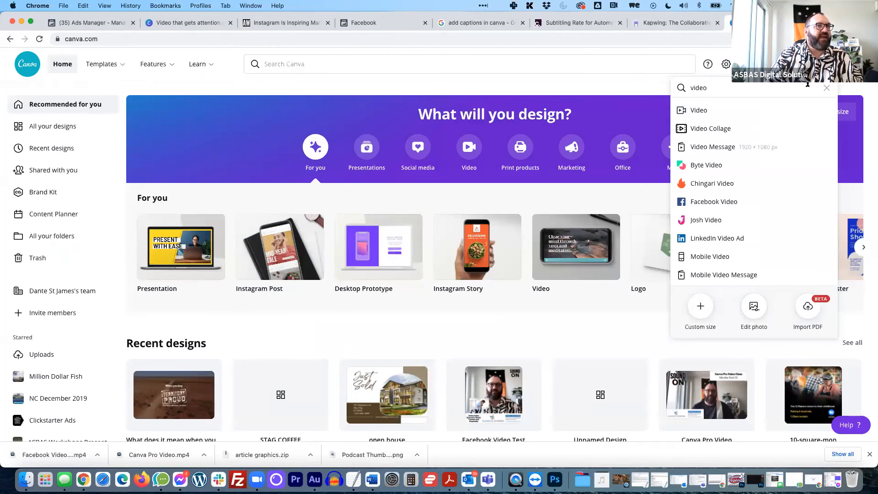
click(827, 89)
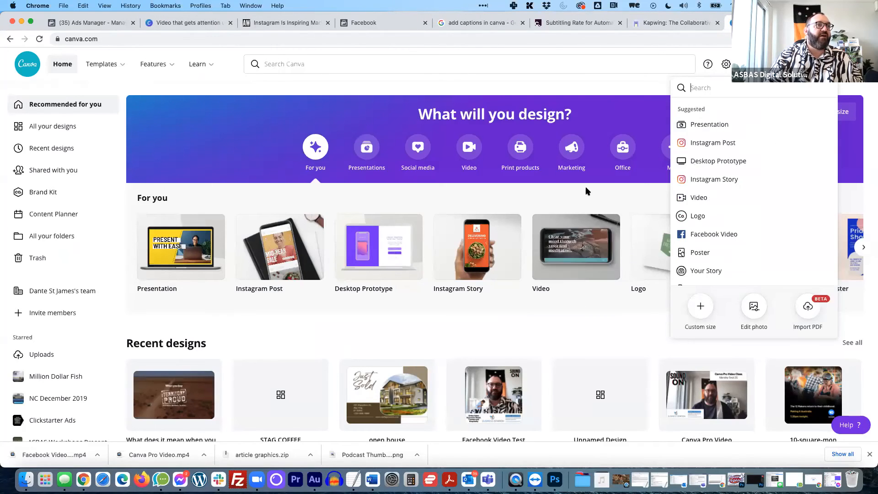
click(361, 210)
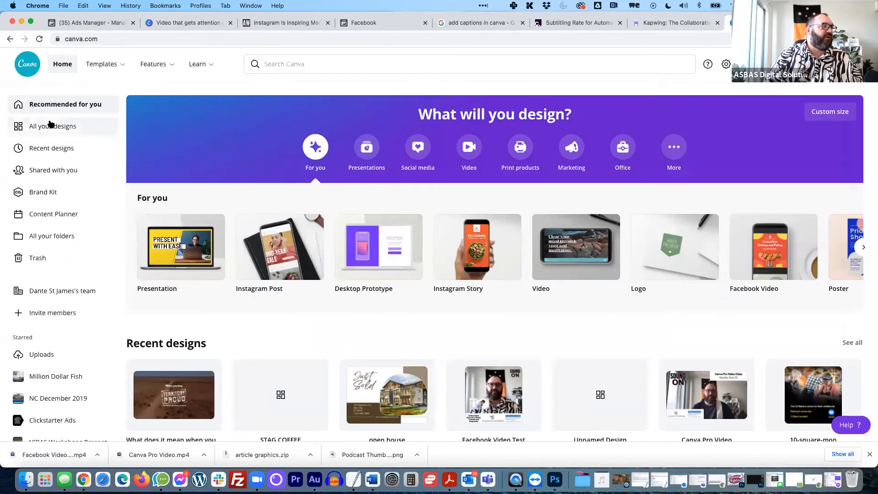
Step: Find the CS Facebook Ad video among all the saved designs and open it
click(101, 132)
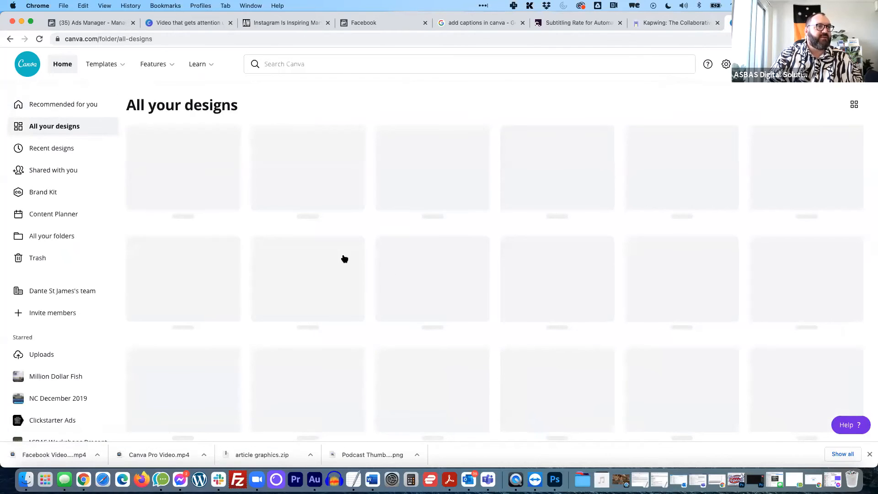
scroll(344, 259, down, 5)
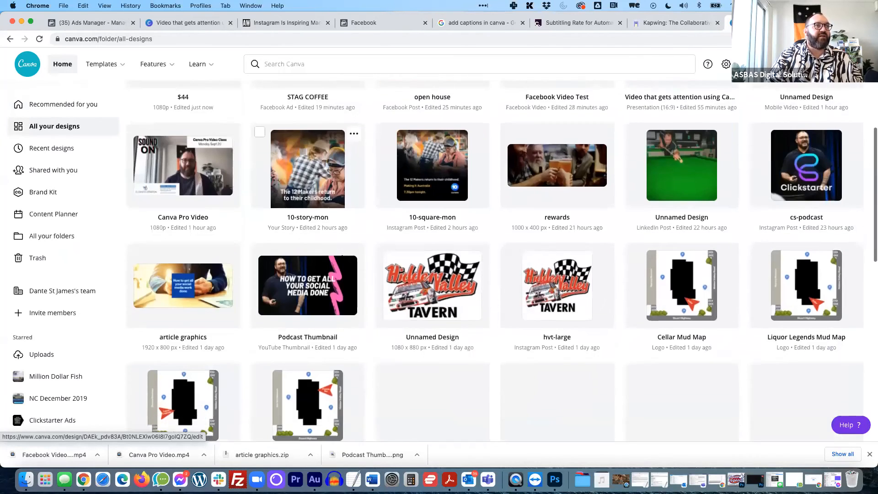
scroll(344, 259, down, 6)
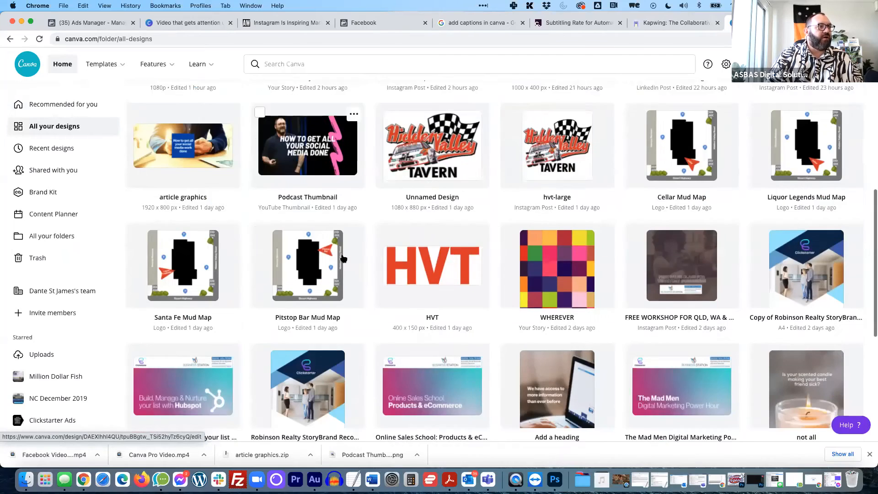
scroll(343, 259, down, 8)
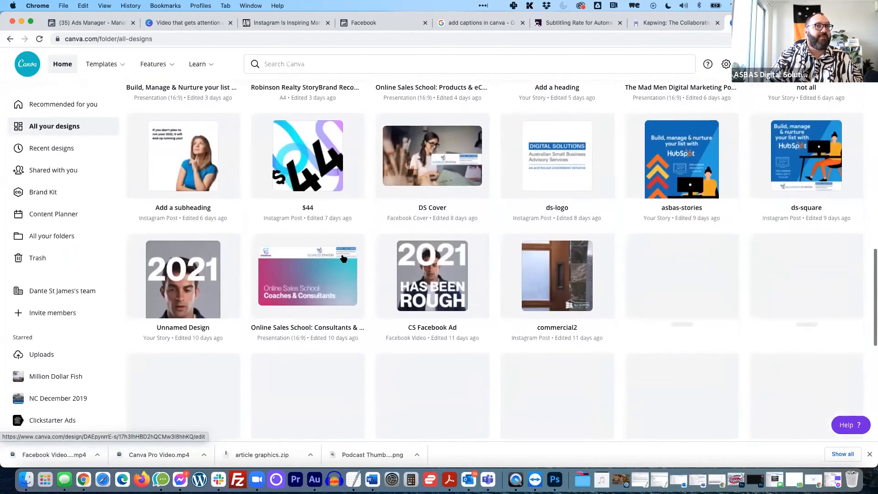
scroll(344, 260, down, 6)
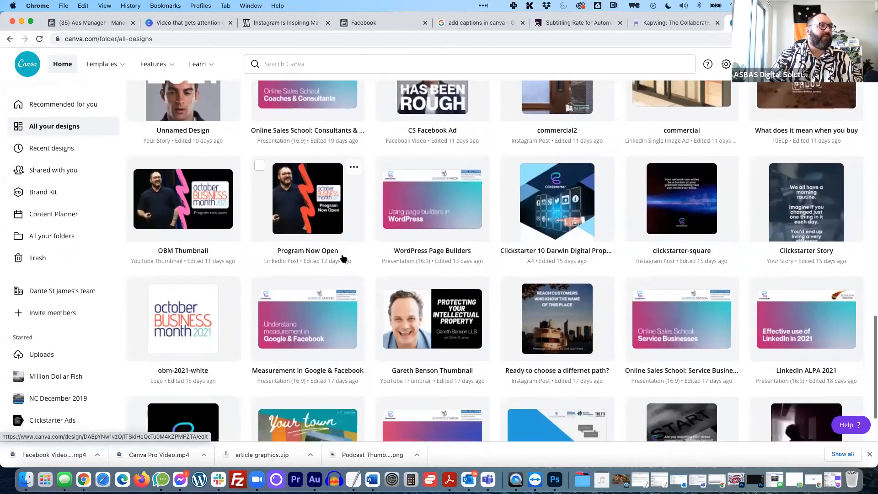
scroll(343, 259, down, 2)
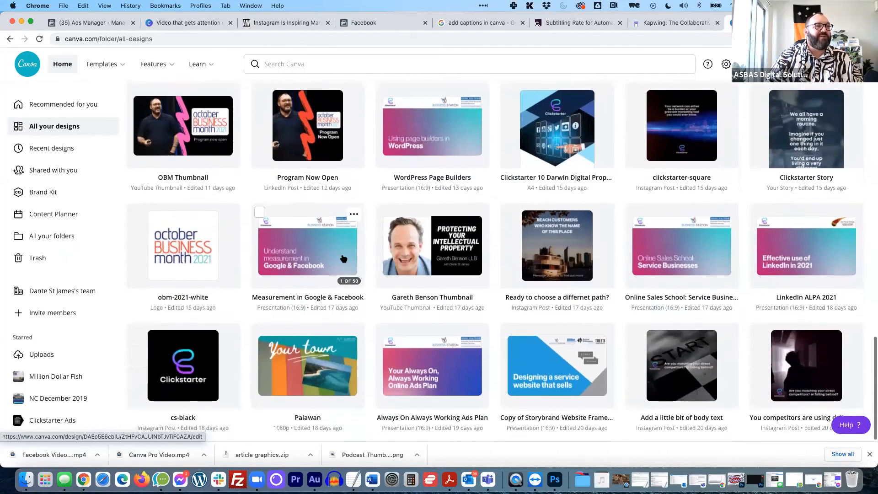
scroll(343, 260, up, 1)
scroll(343, 260, up, 3)
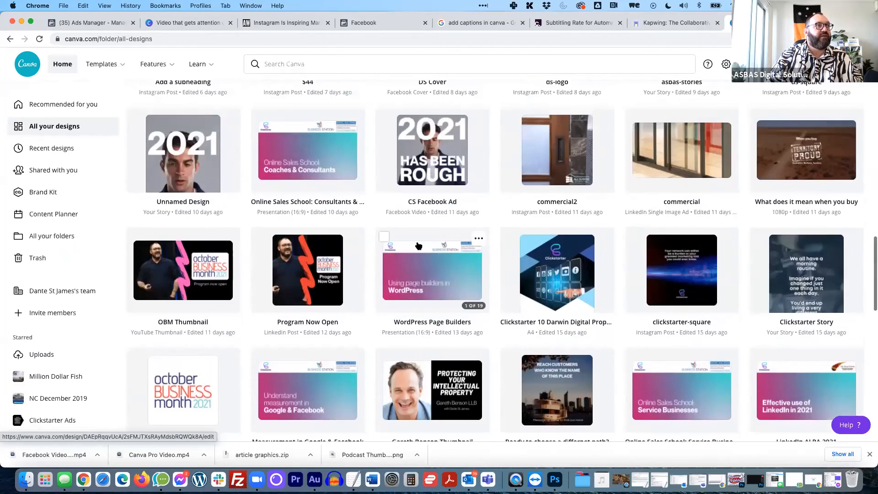
scroll(418, 246, up, 2)
click(447, 201)
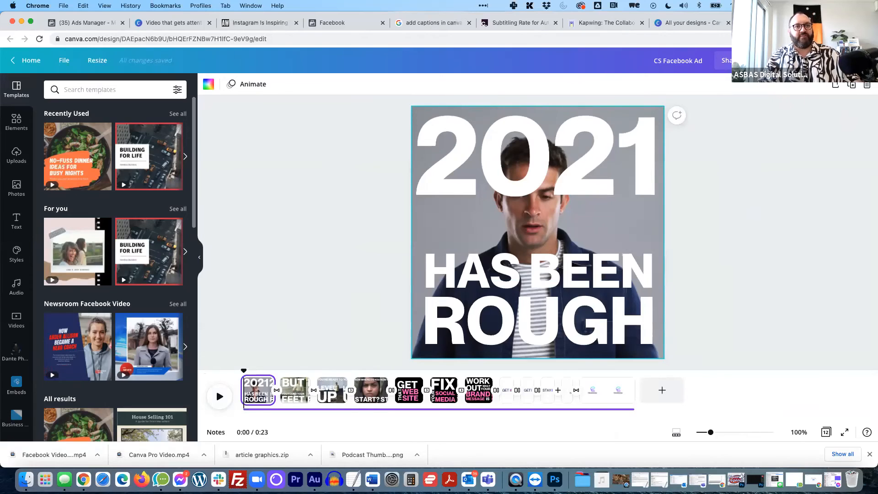
Step: Watch the CS Facebook Ad in full preview to its Clickstarter logo ending and close the preview
click(773, 61)
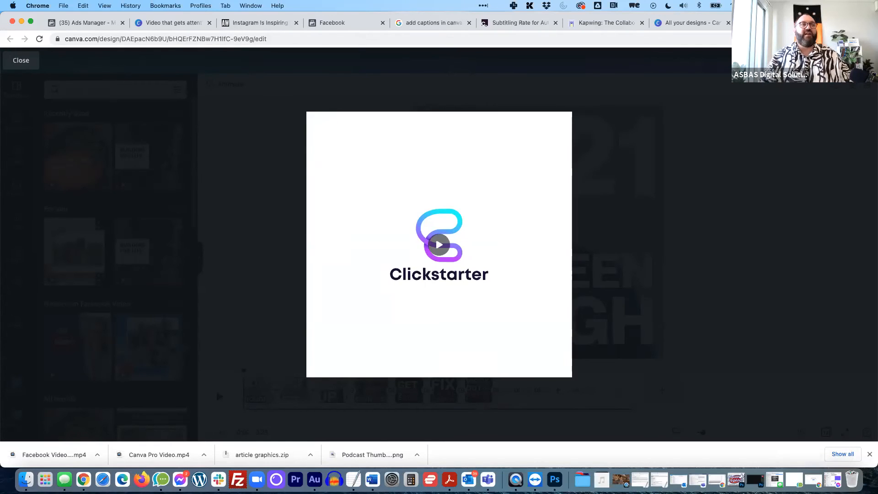
click(713, 147)
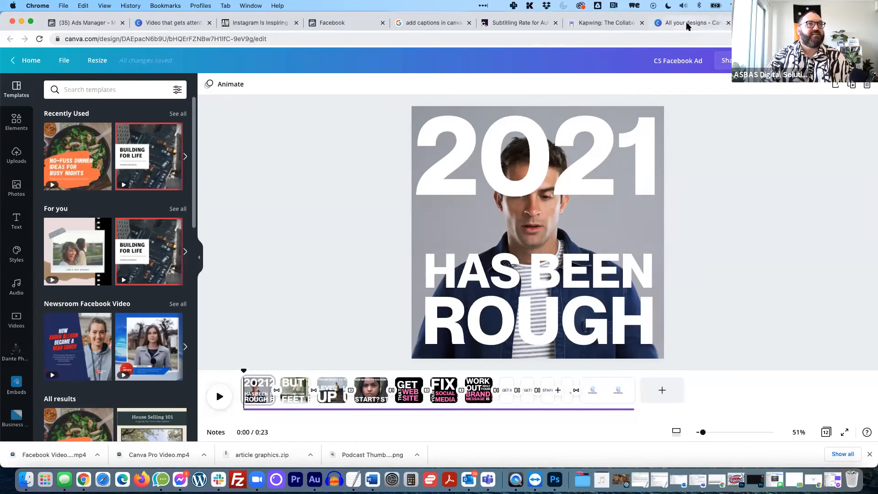
Step: Close the CS Facebook Ad design and create a new 1080 × 1920 px TikTok Video design by searching for "tiktok"
click(704, 23)
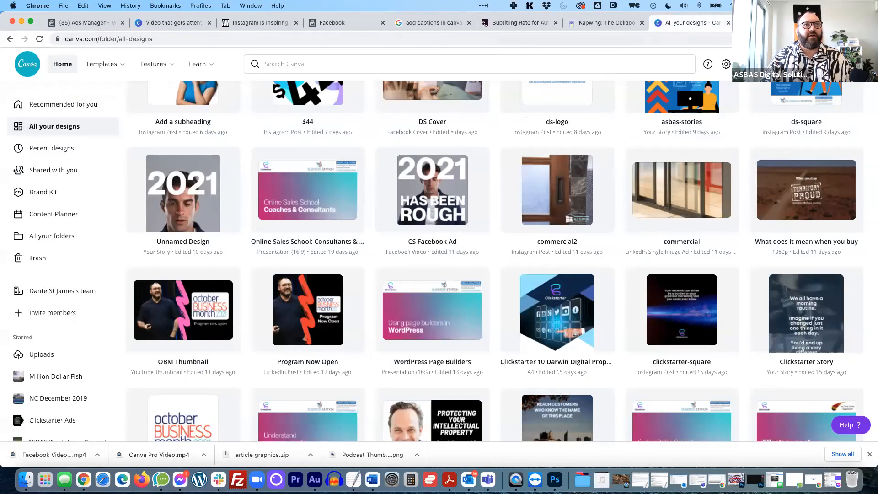
click(815, 23)
click(800, 64)
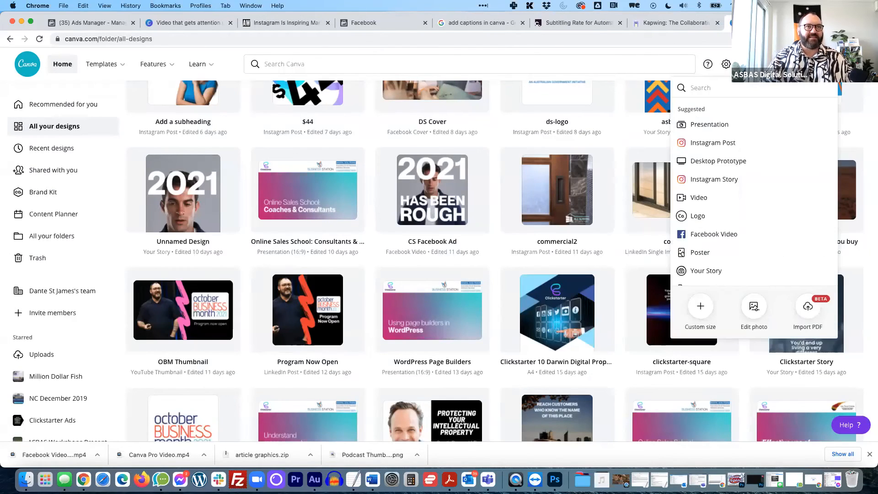
text(tiktok)
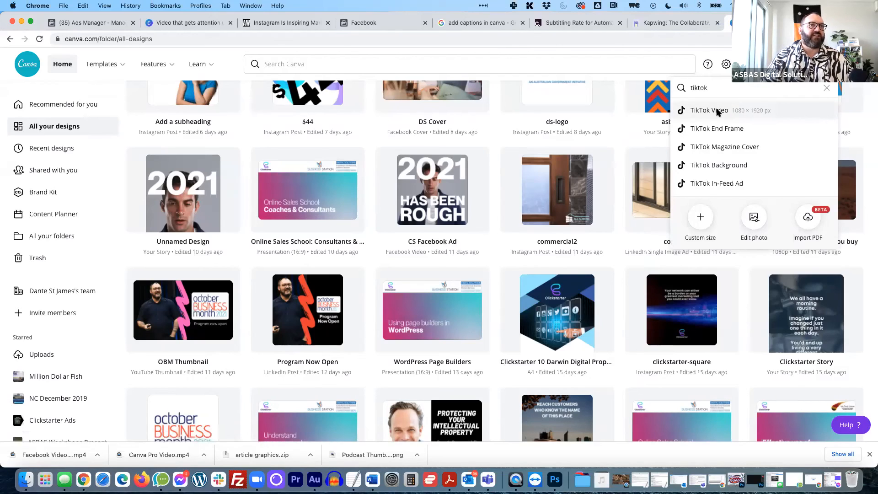
click(717, 111)
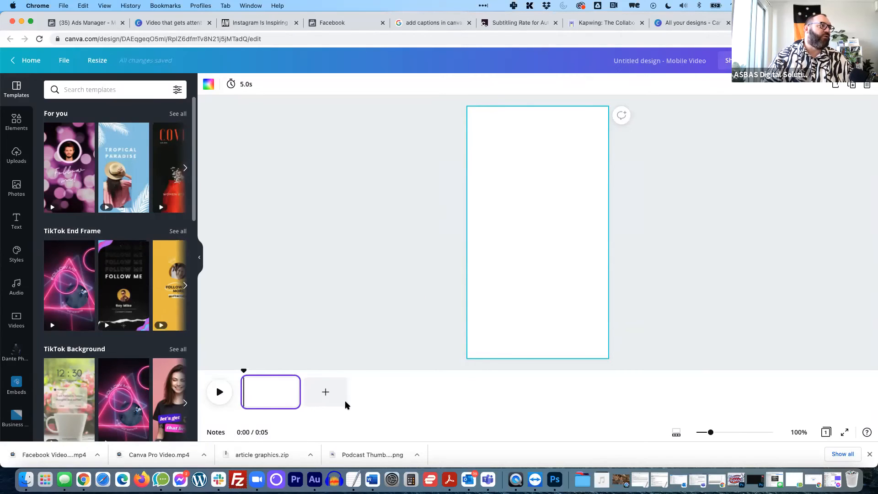
Step: Browse the TikTok templates and apply the black YES/NO template to the blank page
scroll(107, 264, down, 5)
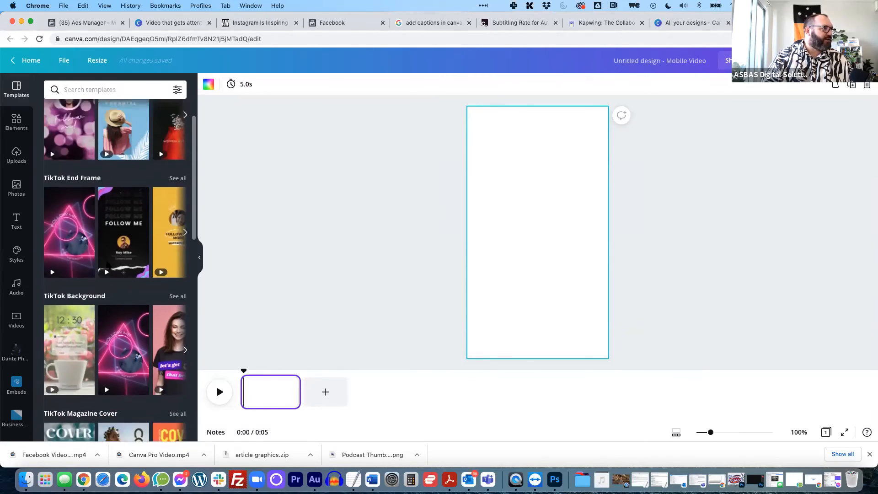
scroll(107, 305, down, 3)
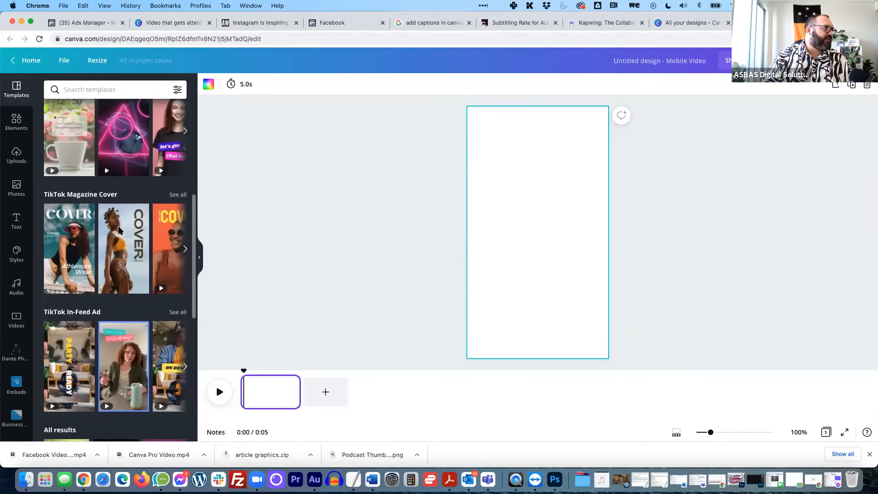
scroll(119, 230, down, 4)
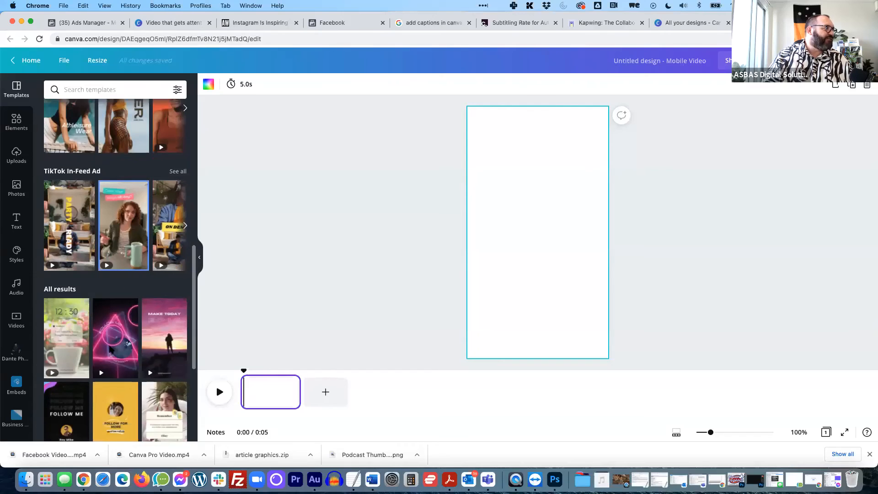
scroll(110, 349, down, 6)
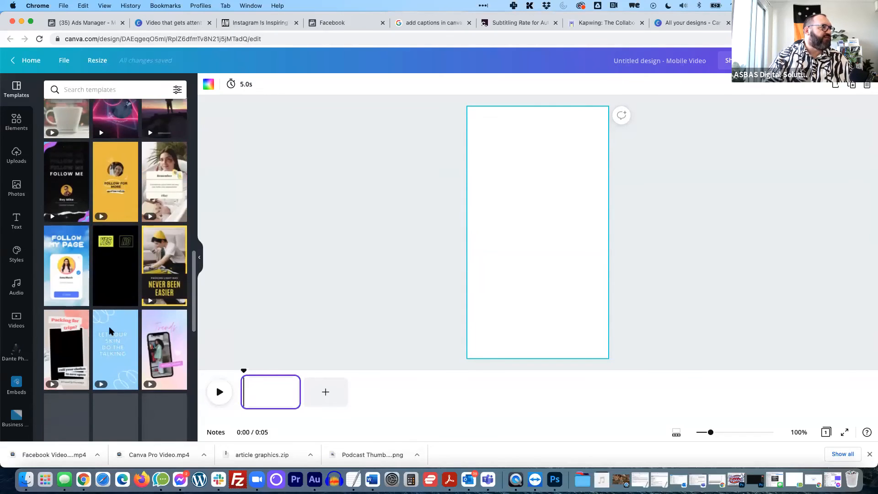
click(115, 274)
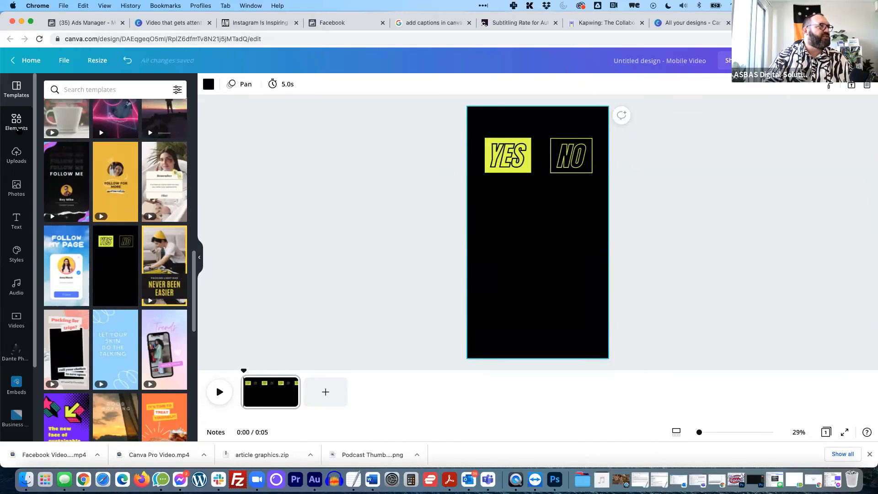
Step: Open the elements library and play the YES/NO page for about two seconds to check its animation
click(17, 121)
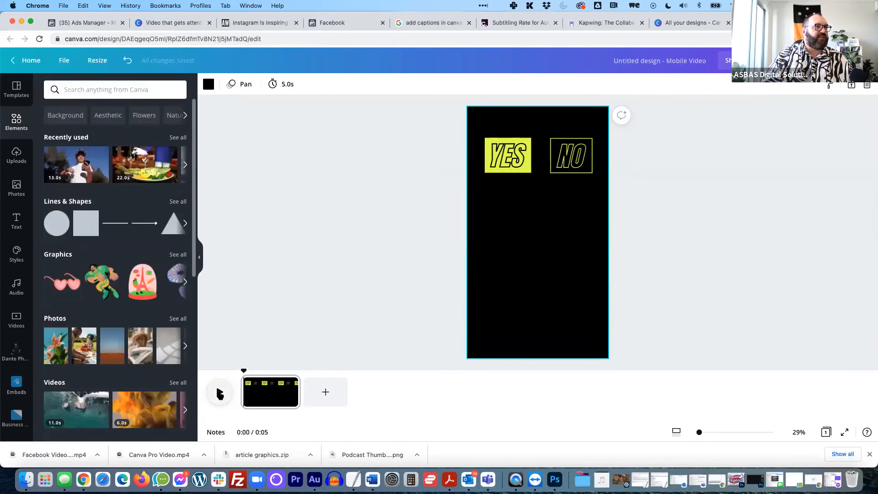
click(220, 392)
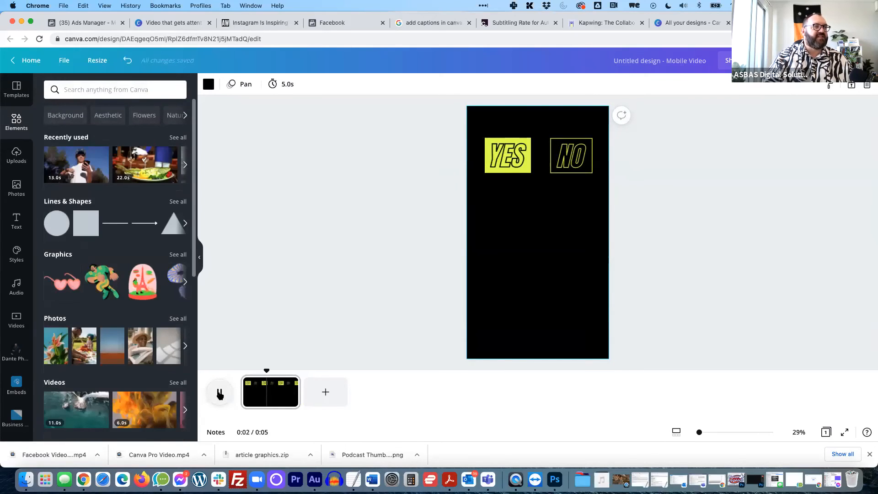
click(220, 391)
click(335, 277)
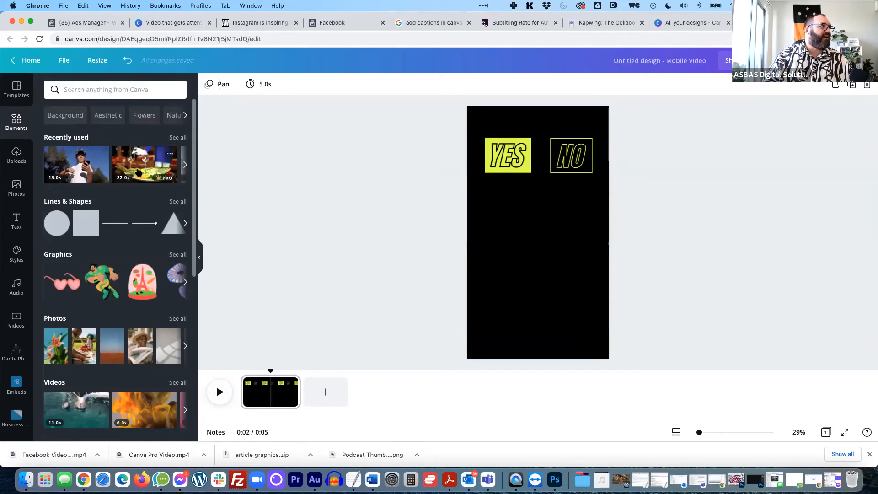
Step: Try the 15-second city skyline clip as the YES/NO page's background and replace it with the 6-second orange smoke clip
click(185, 164)
drag(157, 167, 476, 258)
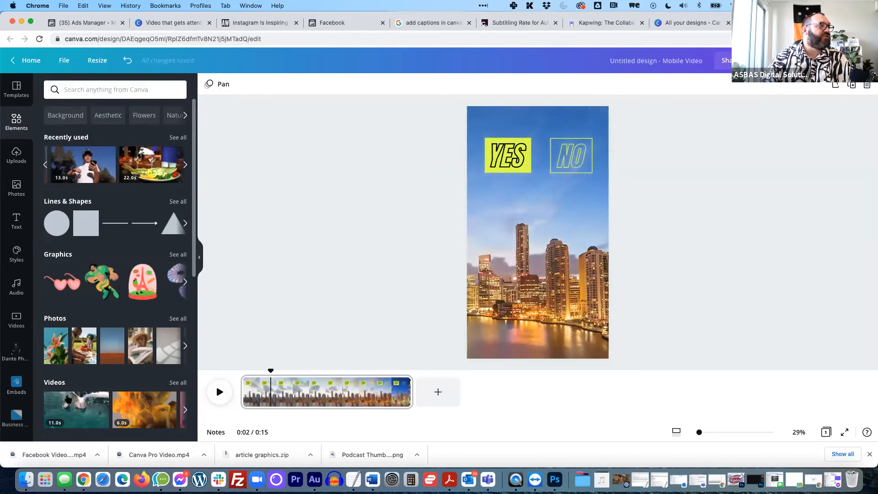
scroll(73, 409, right, 3)
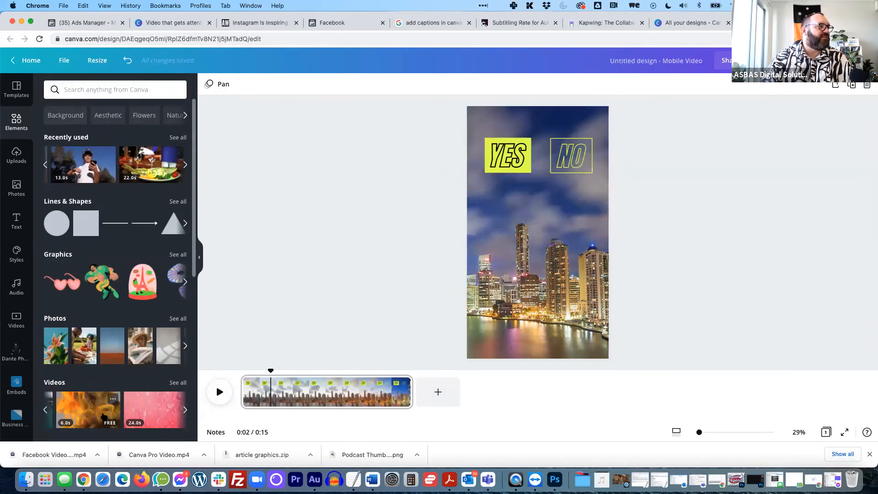
drag(67, 413, 476, 273)
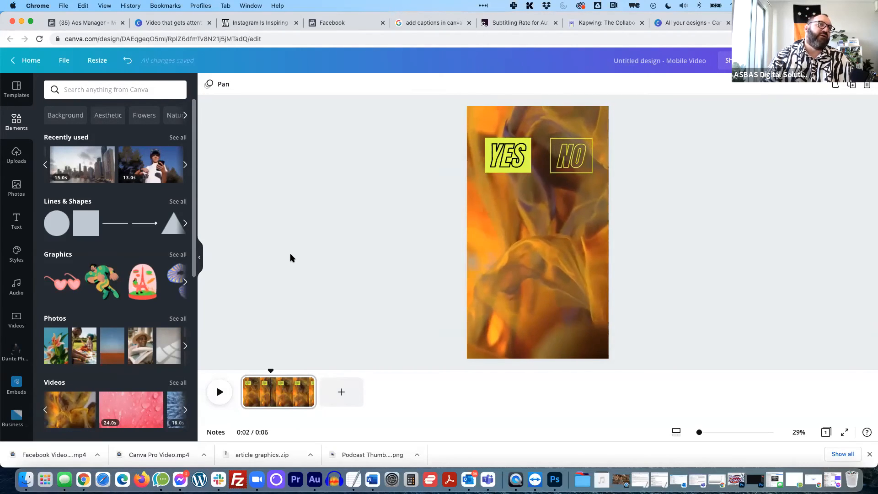
Step: Search the elements library for "abstract" and set the red and black brick wall photo as the YES/NO page's background
scroll(126, 400, down, 1)
scroll(125, 400, down, 3)
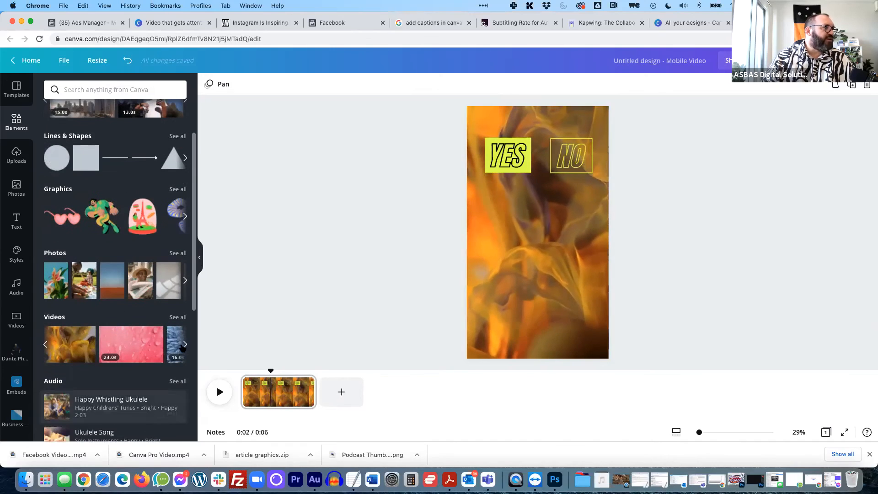
click(186, 344)
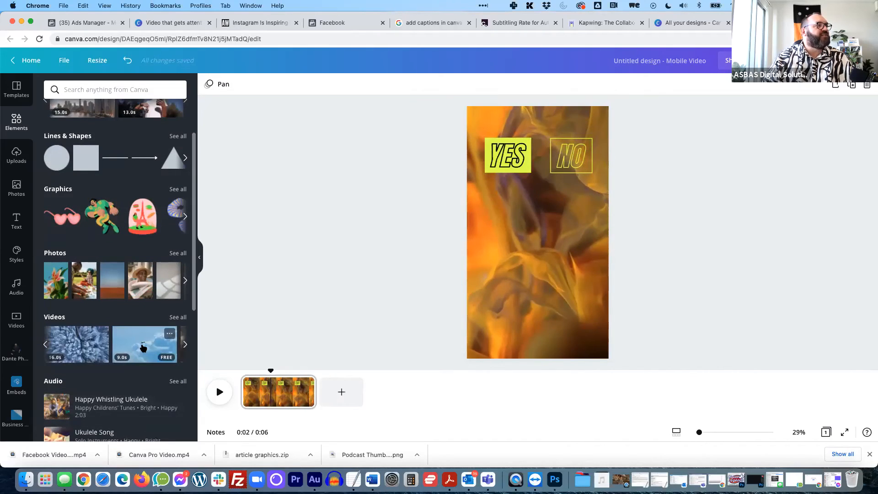
click(184, 344)
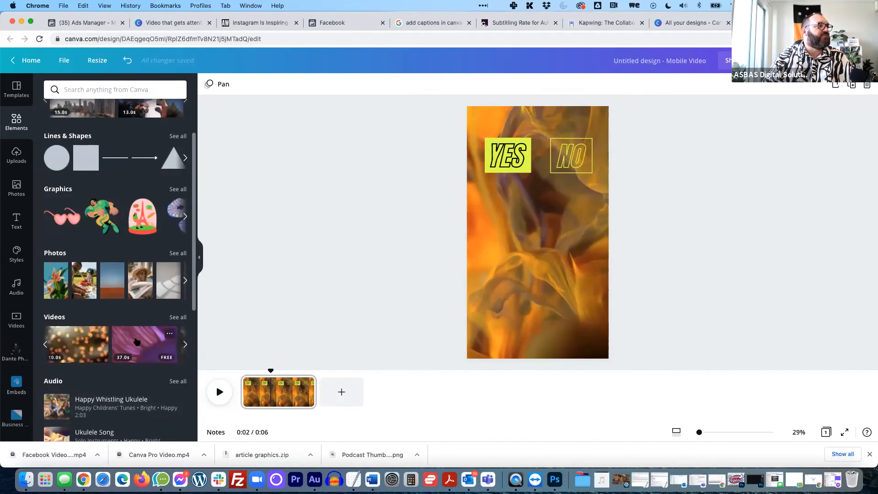
click(185, 346)
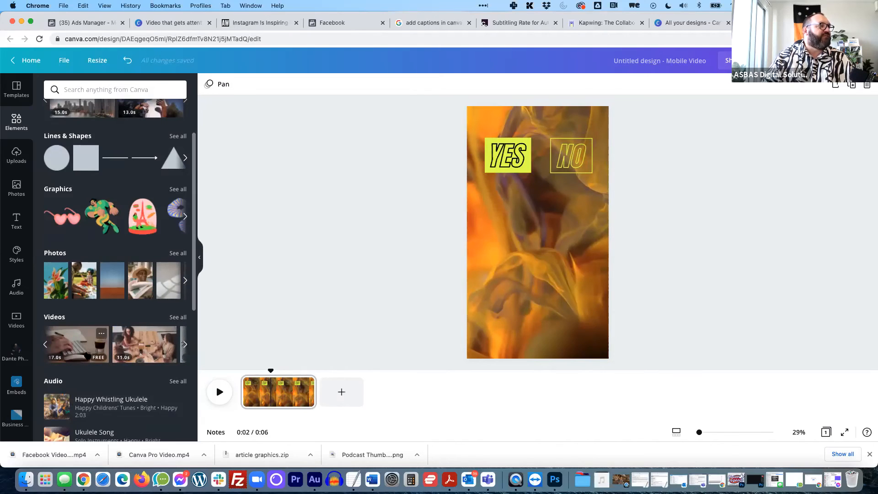
click(91, 86)
text(abstract)
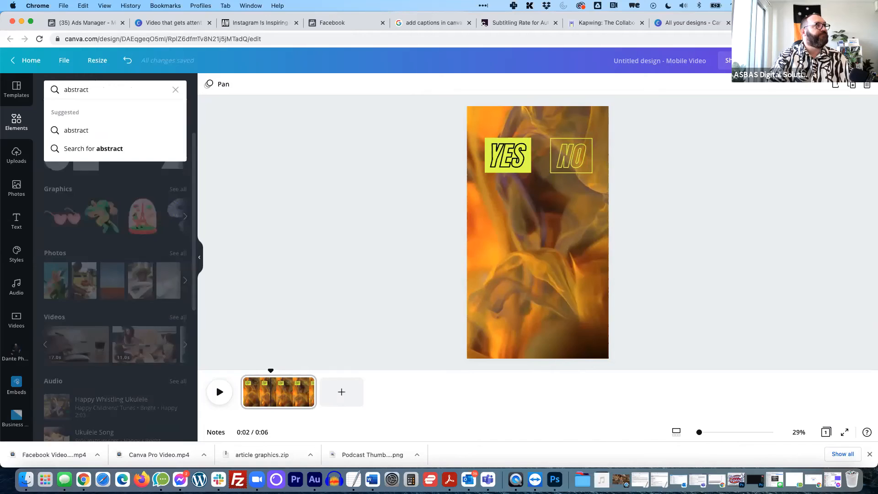
key(Return)
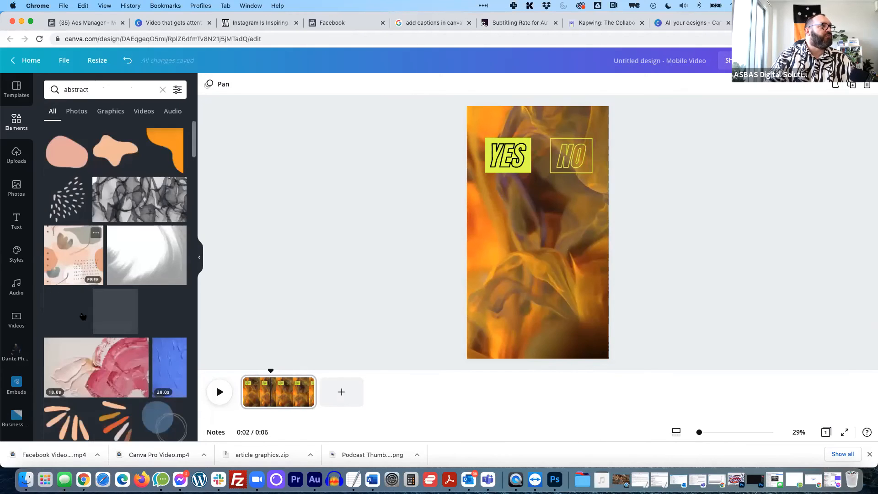
scroll(78, 301, down, 6)
scroll(83, 316, down, 5)
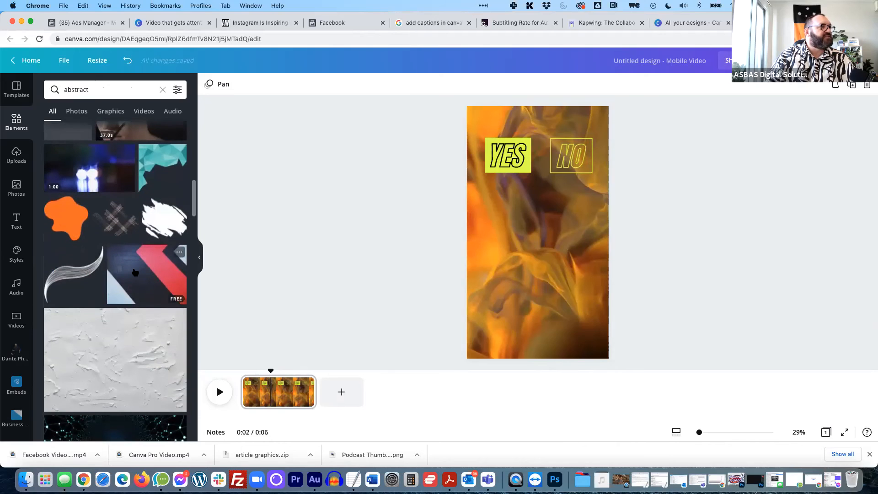
drag(168, 273, 471, 254)
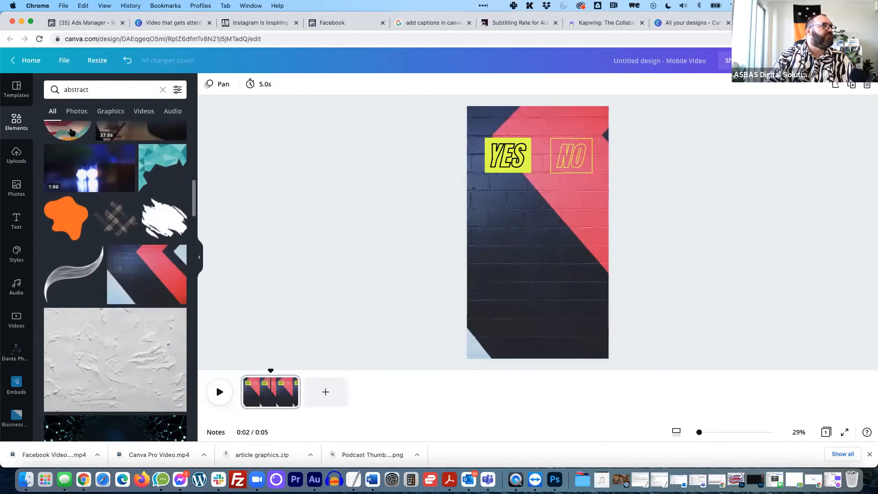
Step: Limit the abstract results to videos and replace the page background with the 10-second multicoloured swirl clip
click(144, 111)
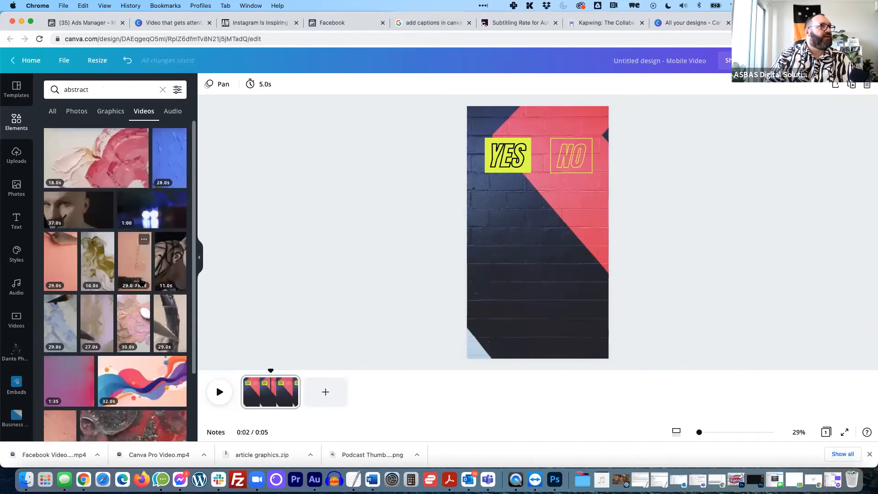
scroll(73, 336, down, 5)
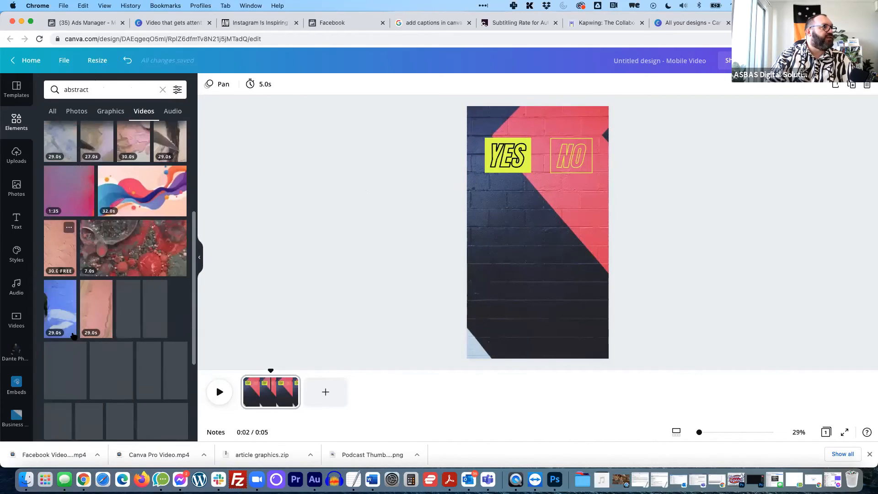
scroll(73, 336, down, 3)
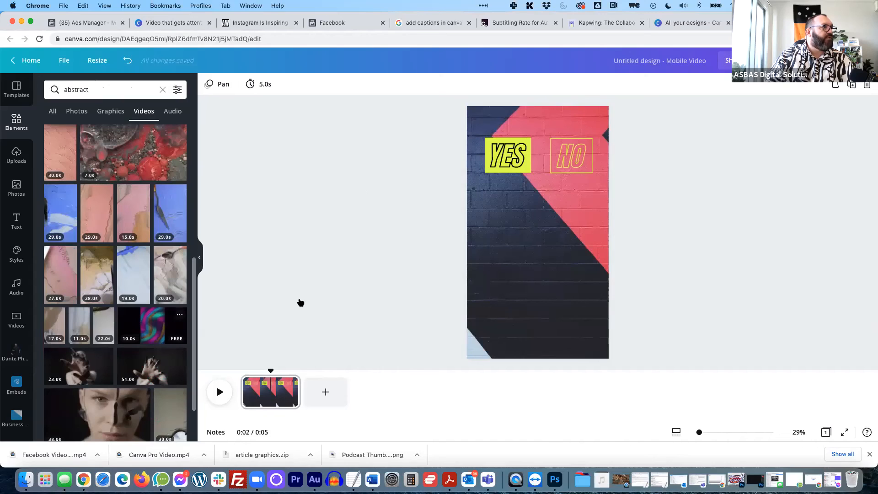
drag(300, 303, 532, 256)
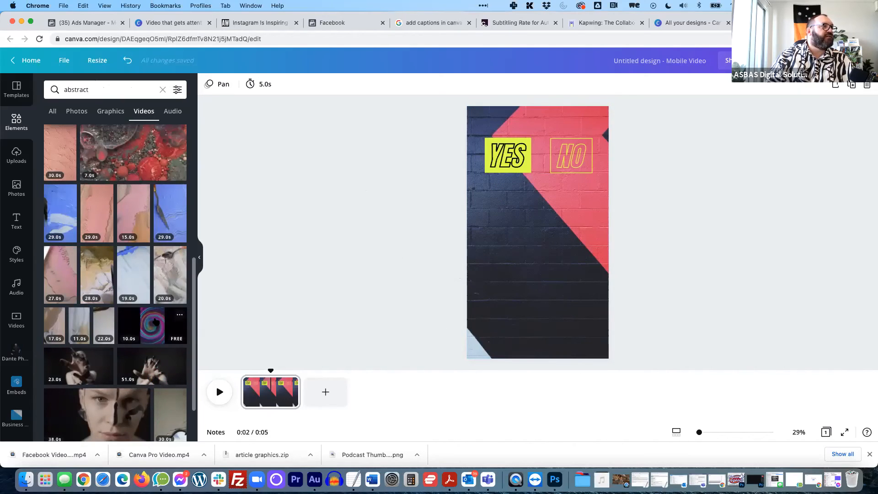
drag(149, 322, 462, 196)
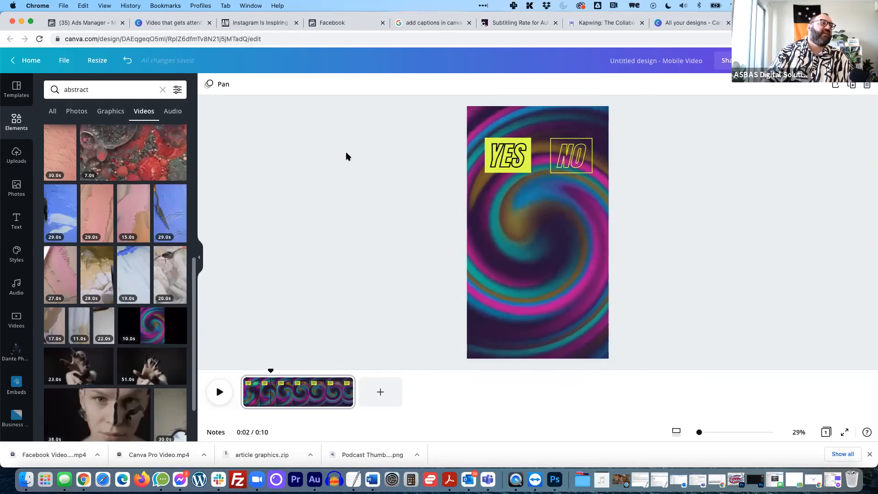
Step: Replace the swirl background with the 10-second purple particle wave clip from the abstract videos
scroll(91, 314, down, 1)
scroll(91, 314, down, 5)
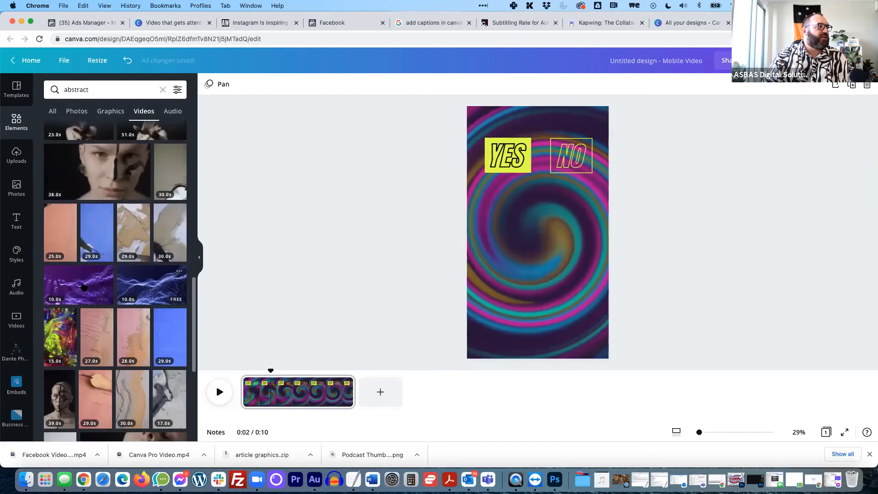
drag(79, 284, 471, 249)
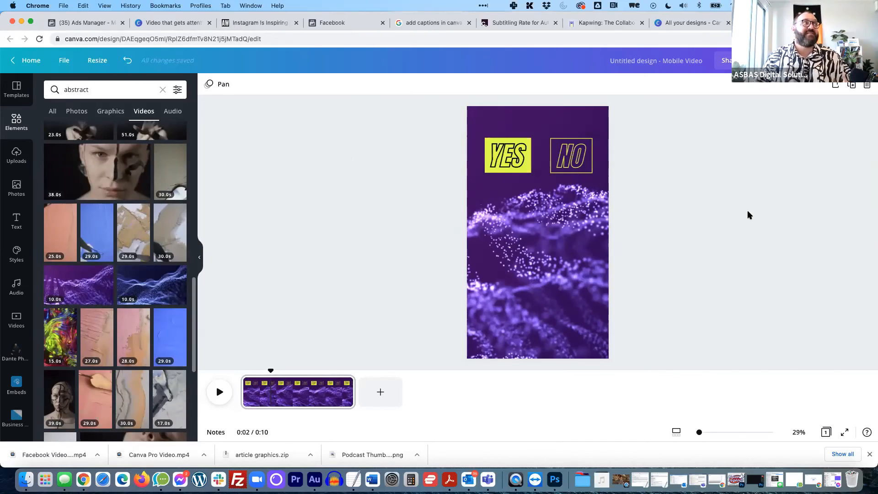
Step: Look at the media uploads, cancel the file selection, and search the elements library for "subscribe" videos
click(17, 155)
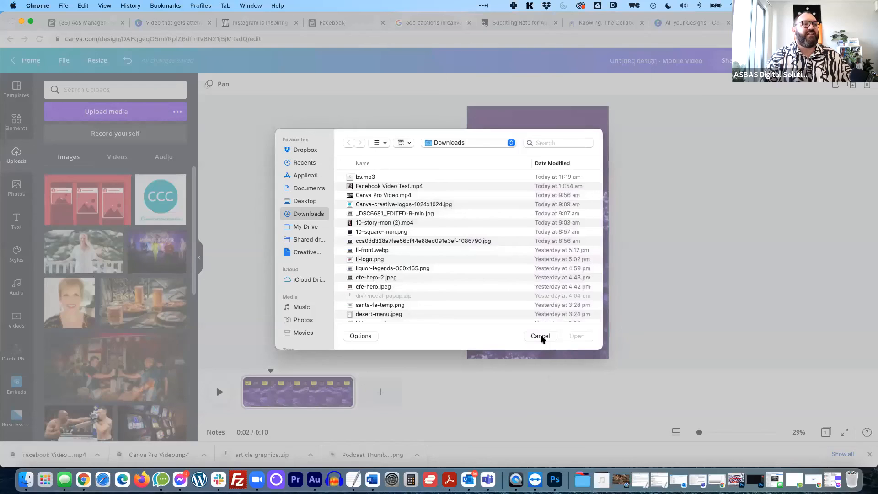
click(540, 336)
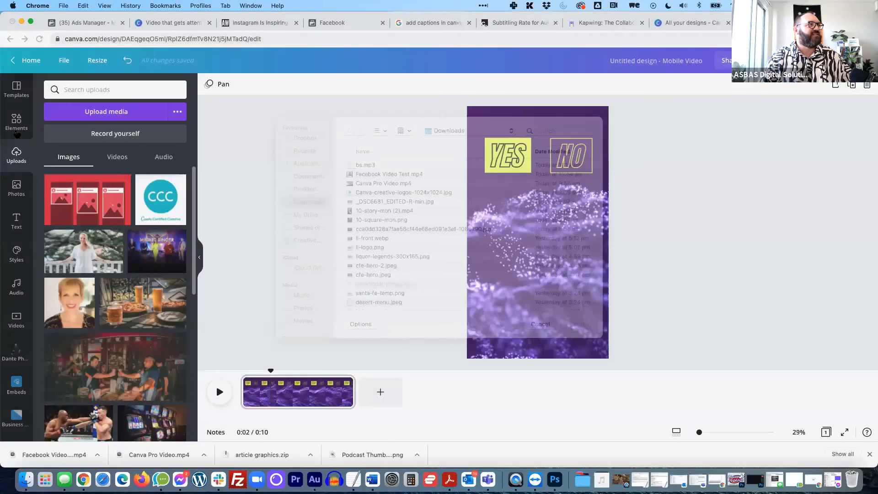
click(17, 132)
click(133, 89)
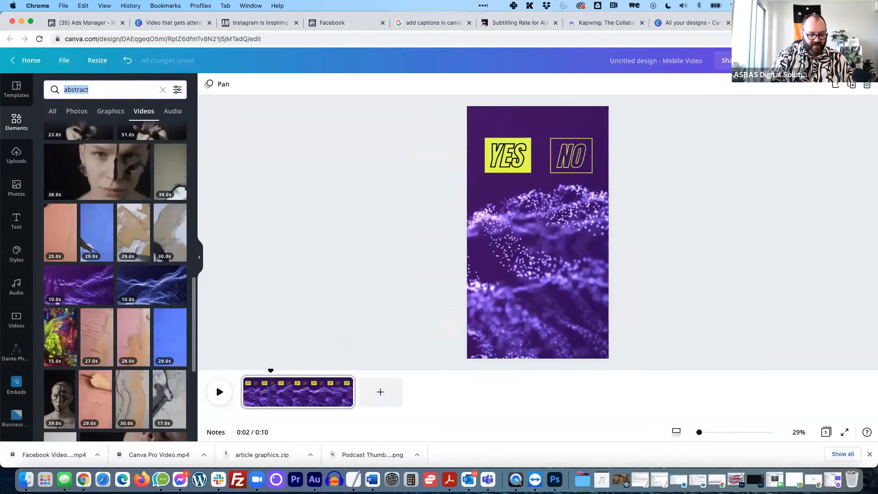
text(subscribe)
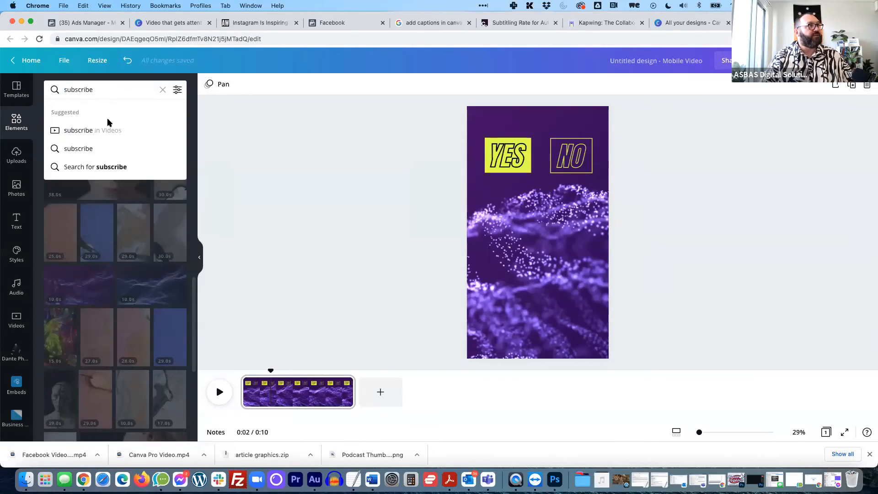
click(93, 132)
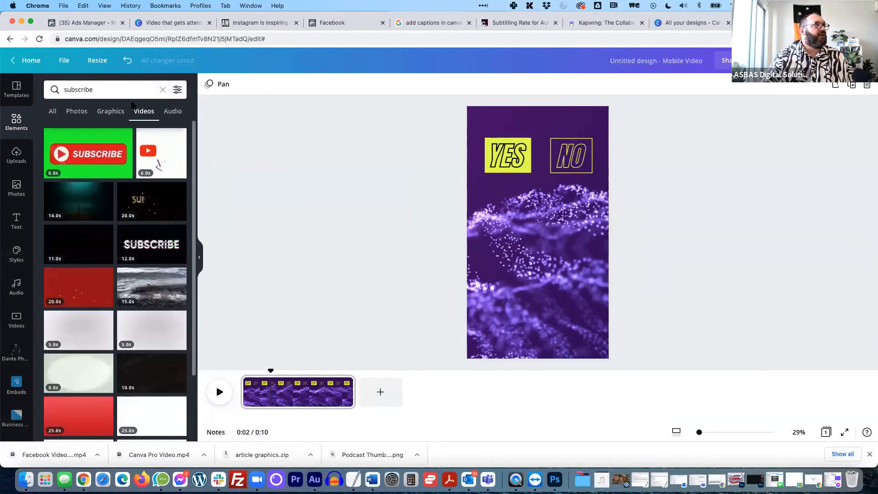
mouse_move(91, 160)
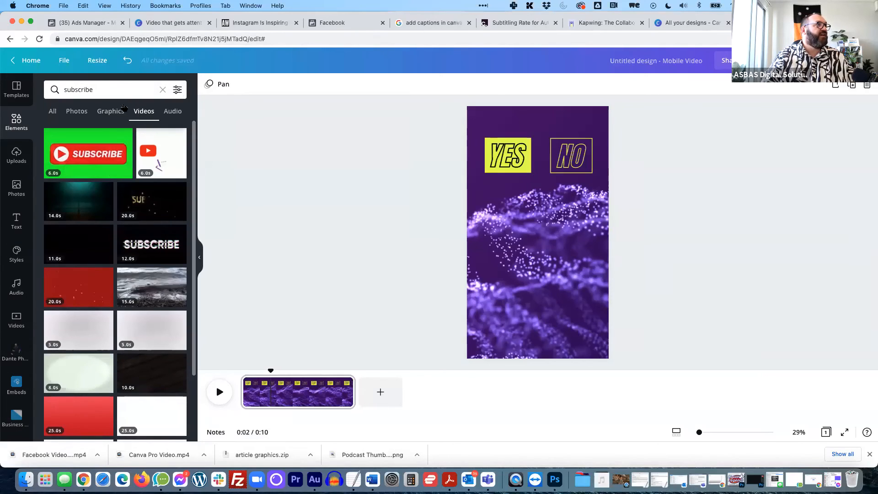
Step: Filter the "subscribe" graphics to animated ones and place the yellow neon SUBSCRIBE sticker near the bottom of the page
click(123, 110)
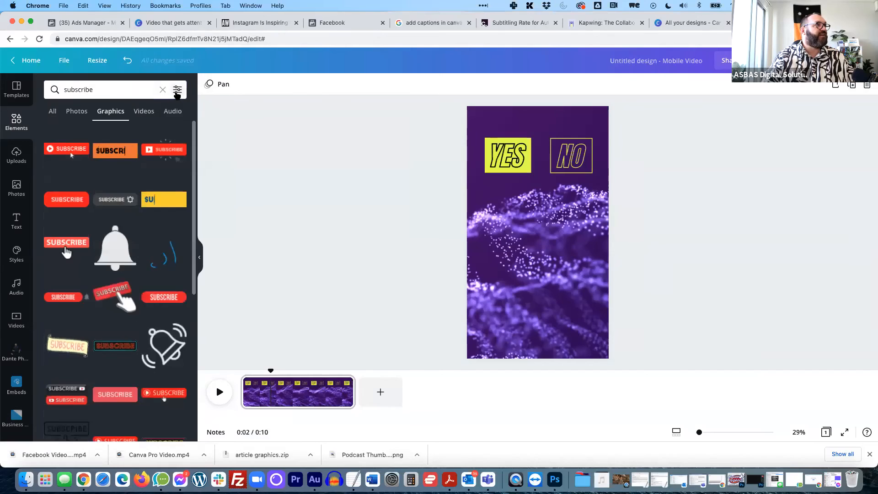
click(178, 91)
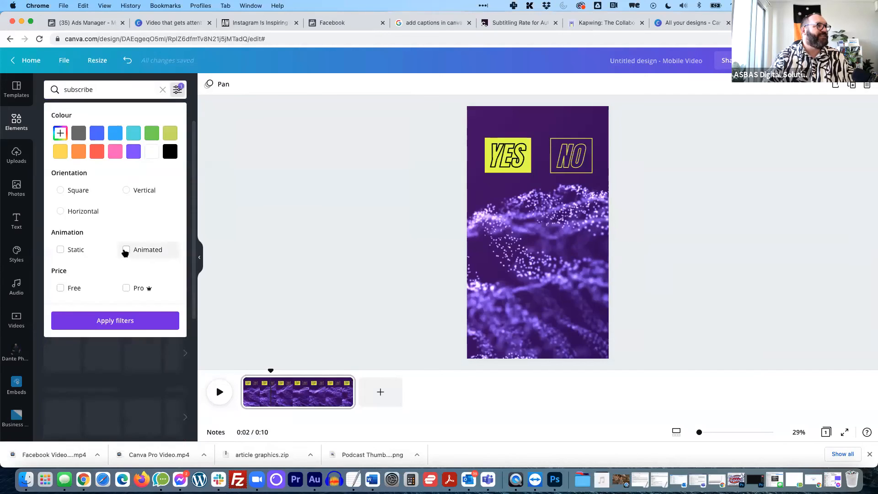
click(125, 250)
click(115, 322)
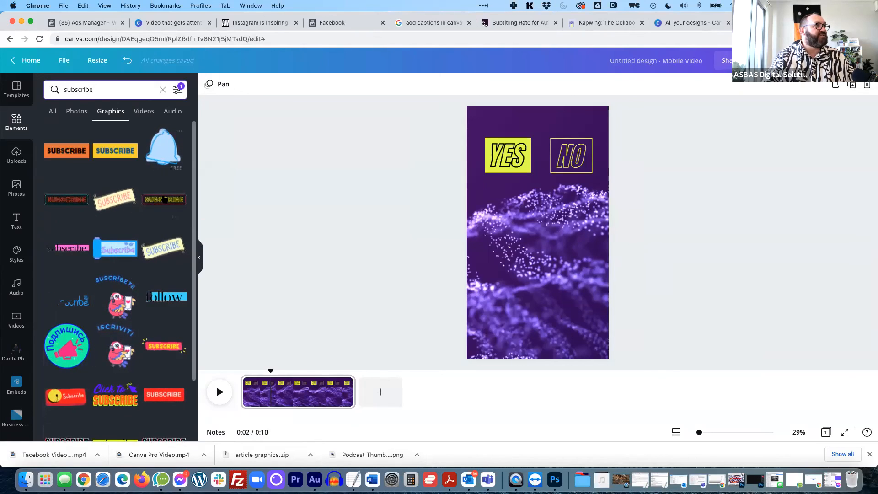
click(164, 200)
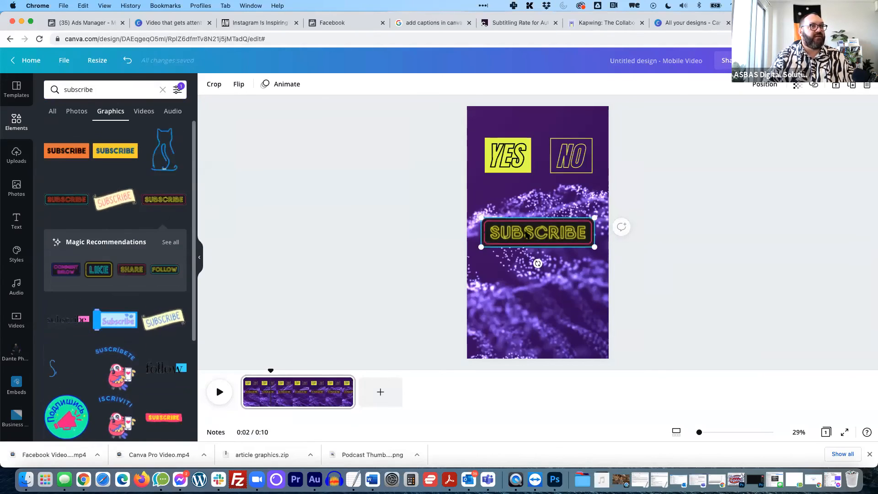
drag(526, 235, 524, 323)
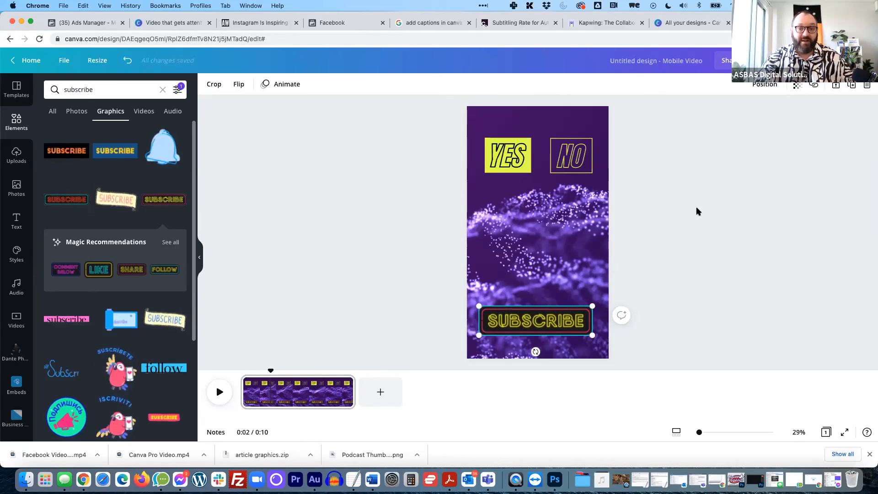
Step: Switch to the "Video that gets attention using Canva" presentation, present it from the "Special gift" slide and advance one slide
click(148, 24)
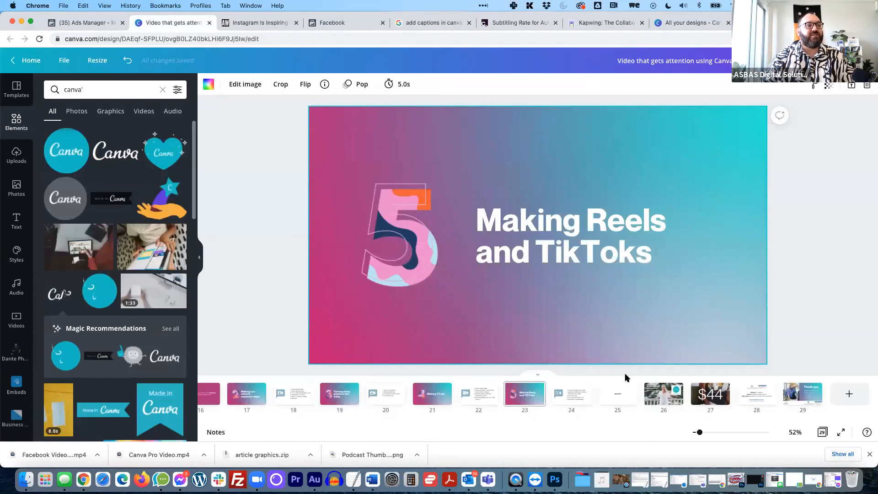
click(826, 61)
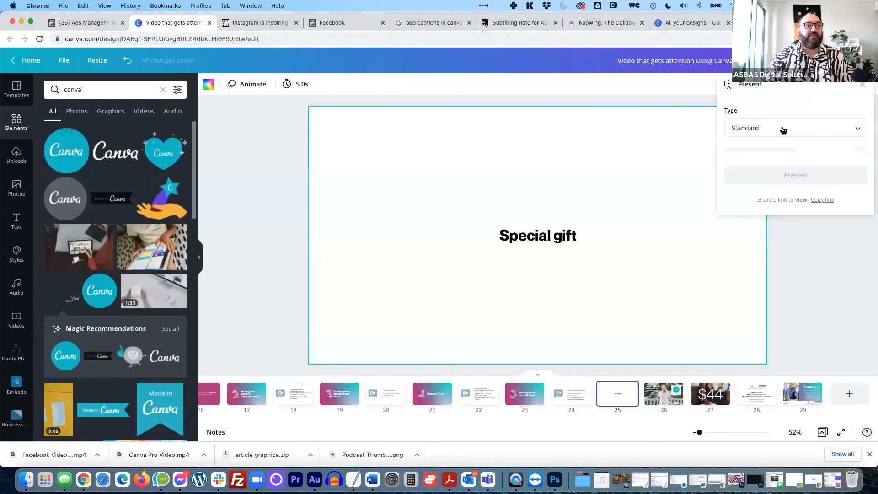
click(810, 149)
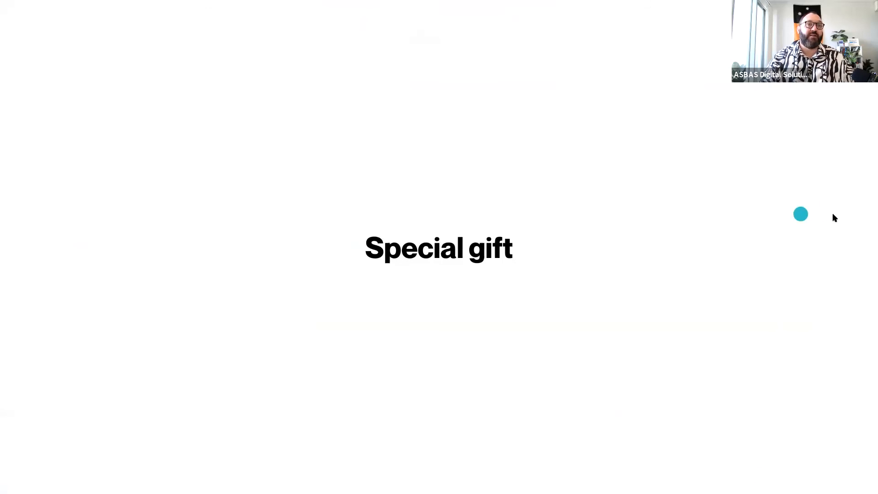
key(Right)
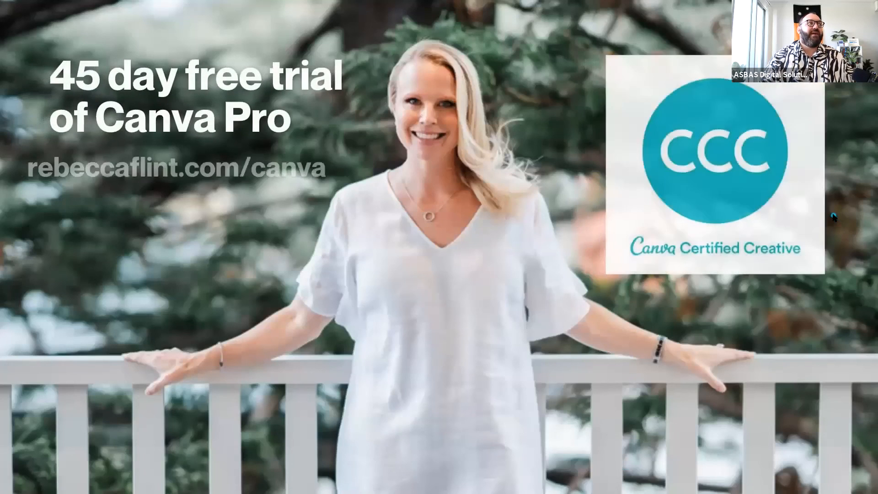